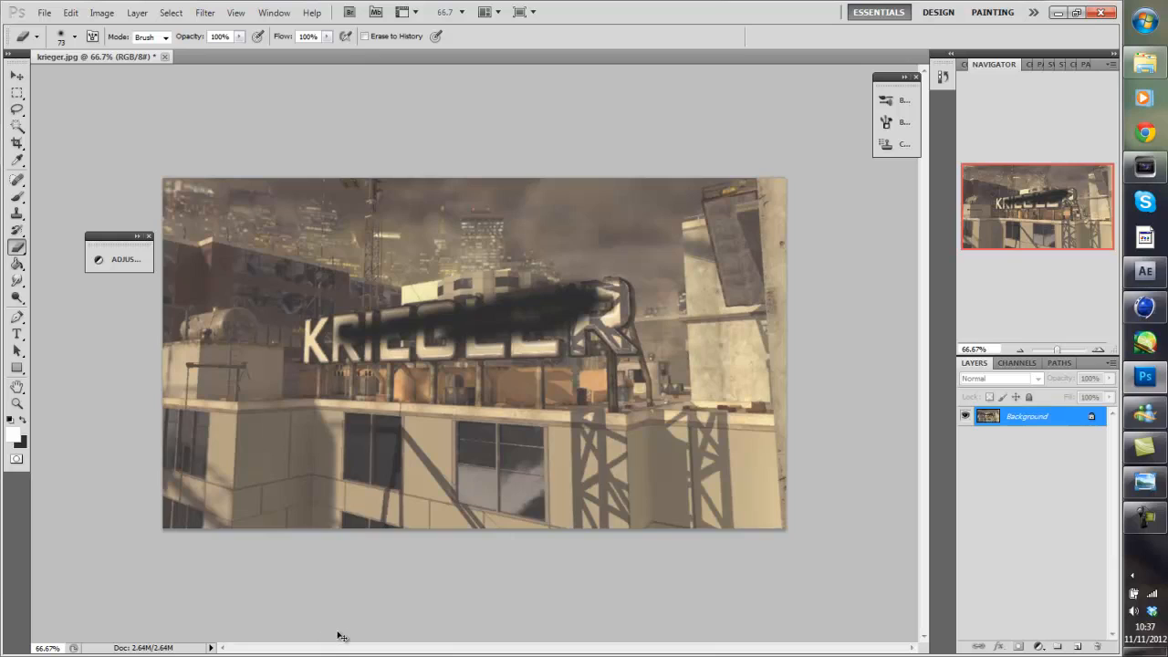
Undo the dark stroke across the KRIEGLER sign and close the floating Adjustments panel.
key("ctrl+z")
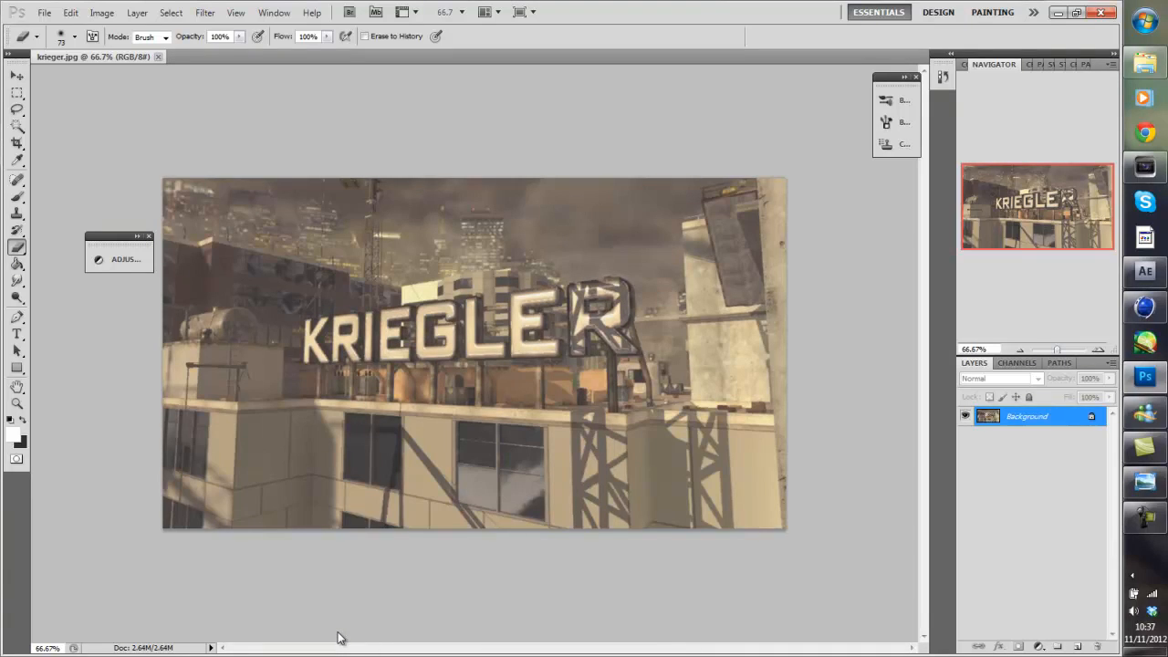
key("ctrl+minus")
key("ctrl+minus")
key("ctrl+plus")
key("ctrl+plus")
key("ctrl+plus")
key("ctrl+plus")
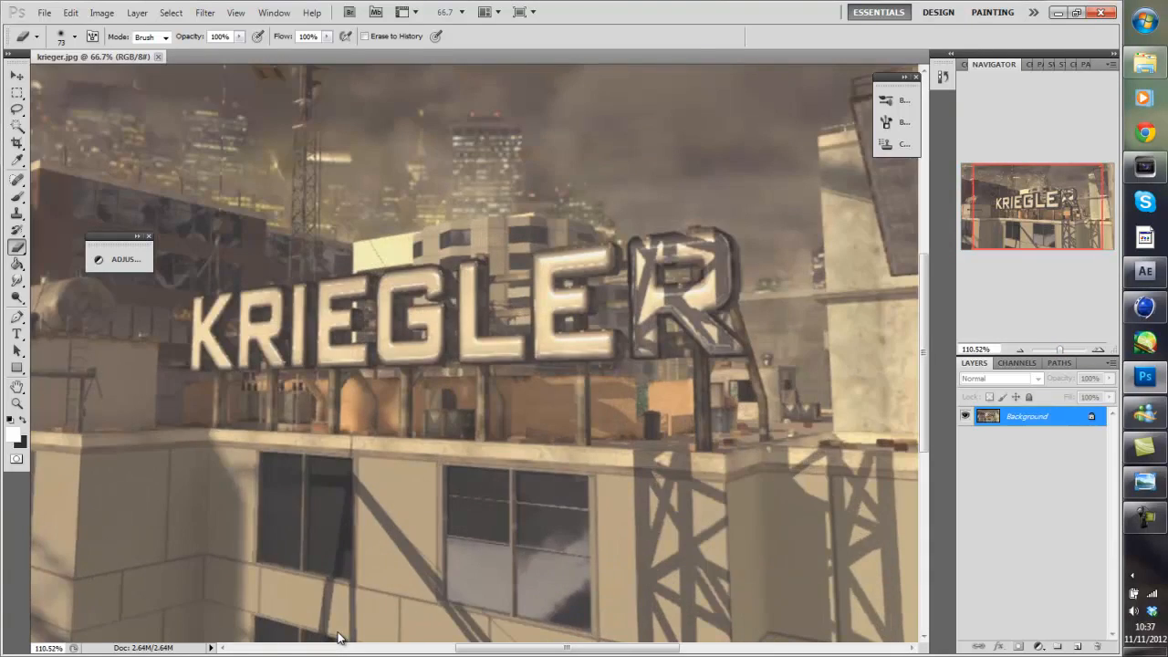
scroll(337, 632, "up", 2, "ctrl")
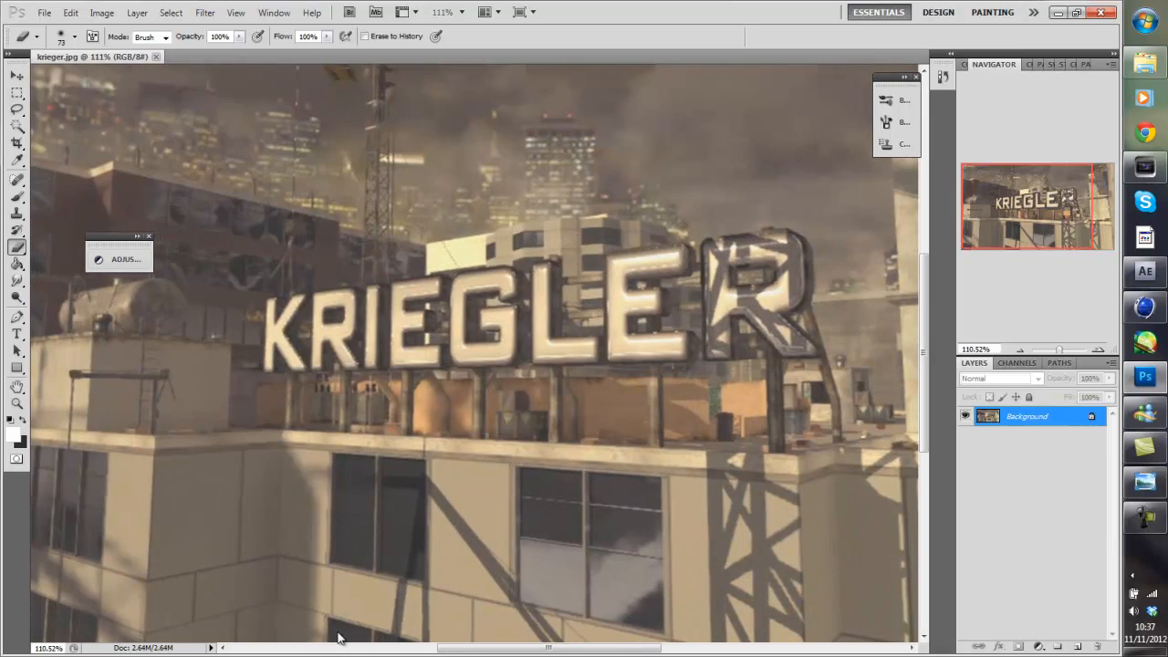
left_click(149, 236)
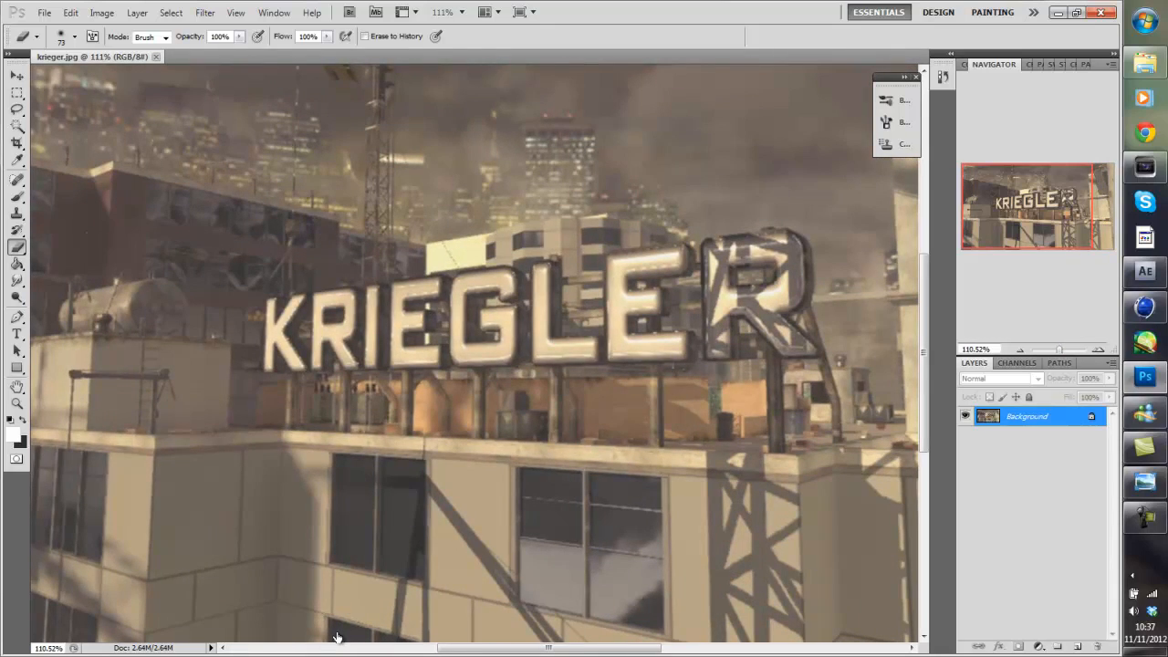
Convert the locked Background to a normal layer and duplicate it, keeping only the copy visible.
double_click(1027, 416)
key("Return")
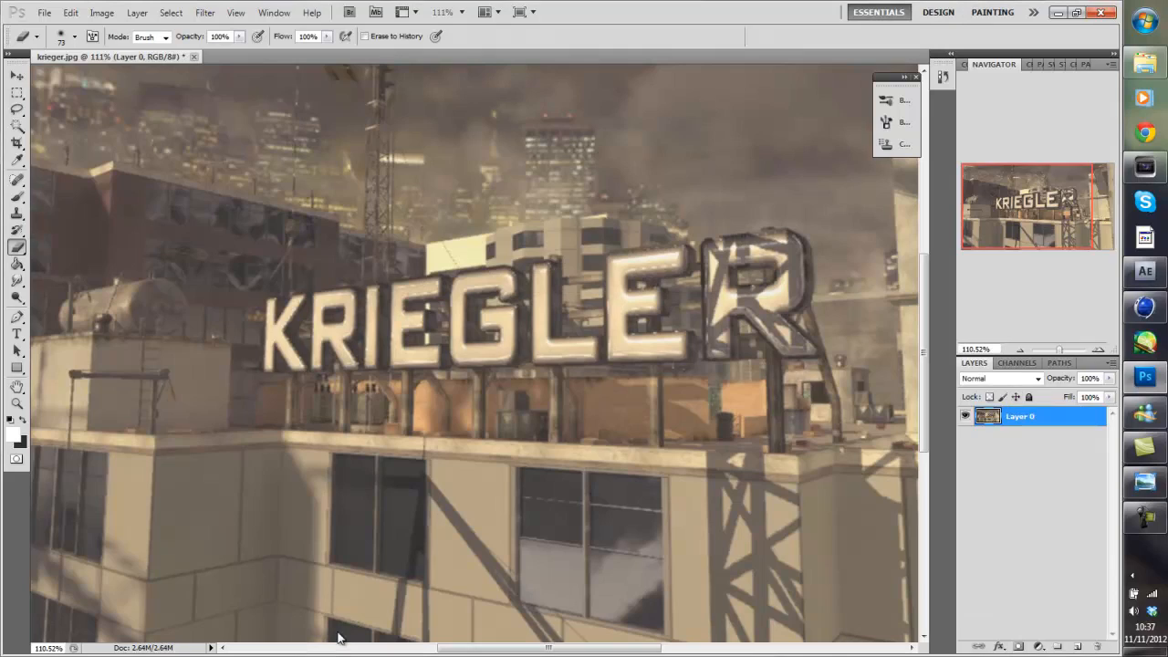
right_click(1028, 417)
left_click(1019, 120)
key("Return")
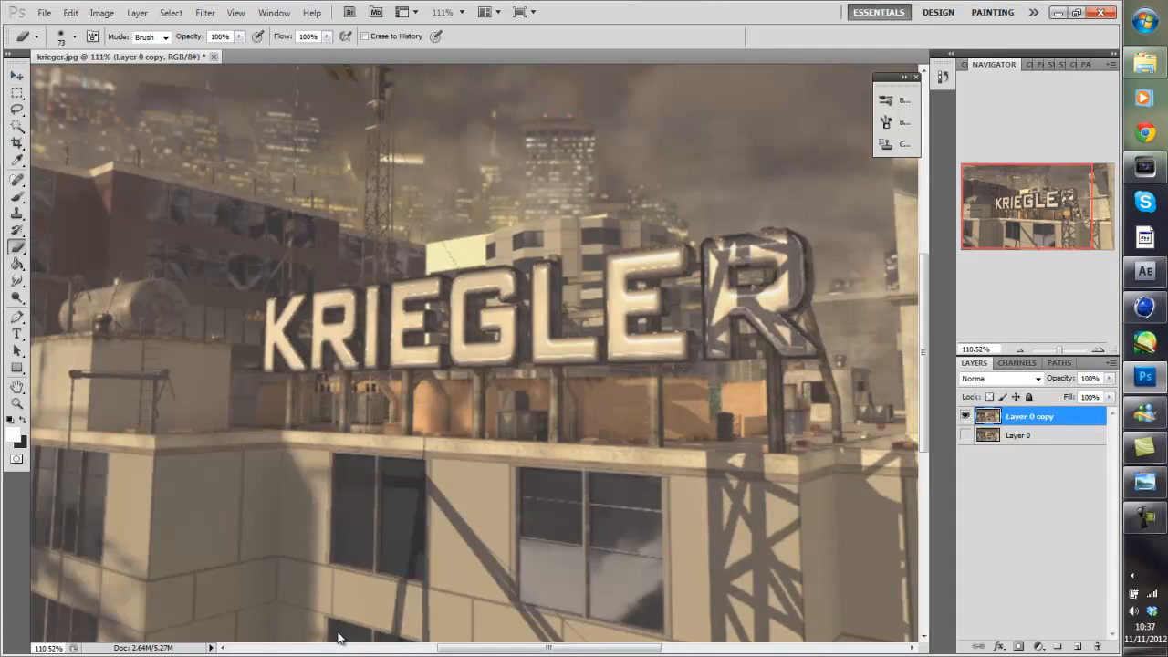
Set up the Clone Stamp tool with a soft 17 px brush at 42% hardness.
mouse_move(16, 64)
left_mouse_down()
mouse_move(107, 115)
mouse_move(289, 93)
mouse_move(15, 71)
left_mouse_up()
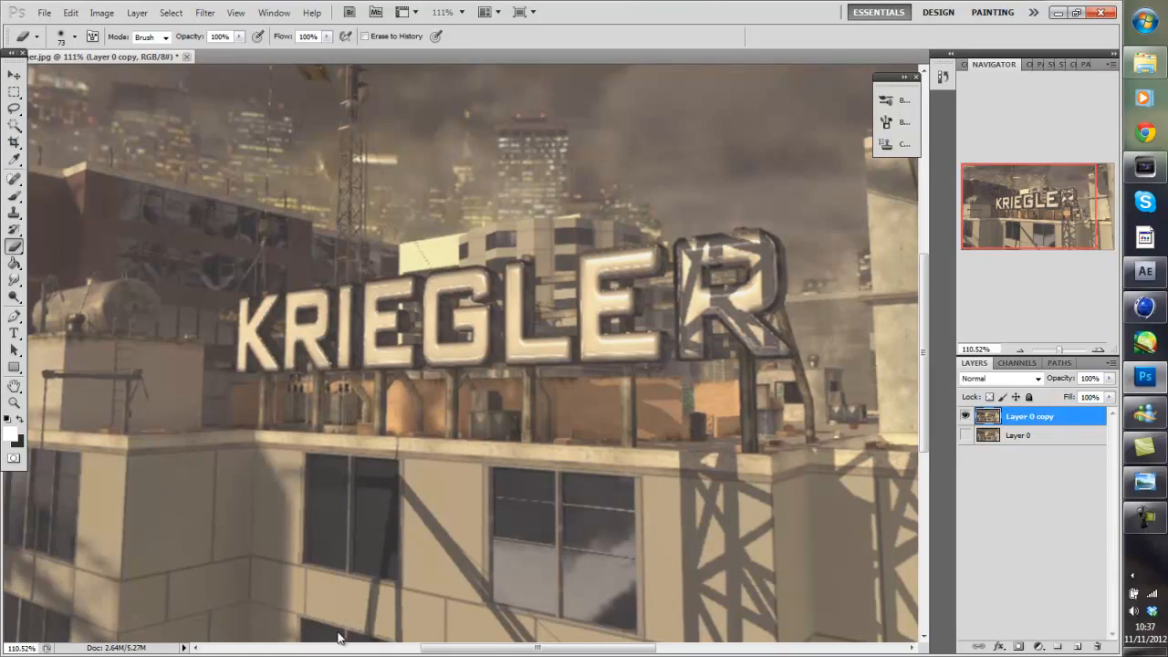
left_click(13, 212)
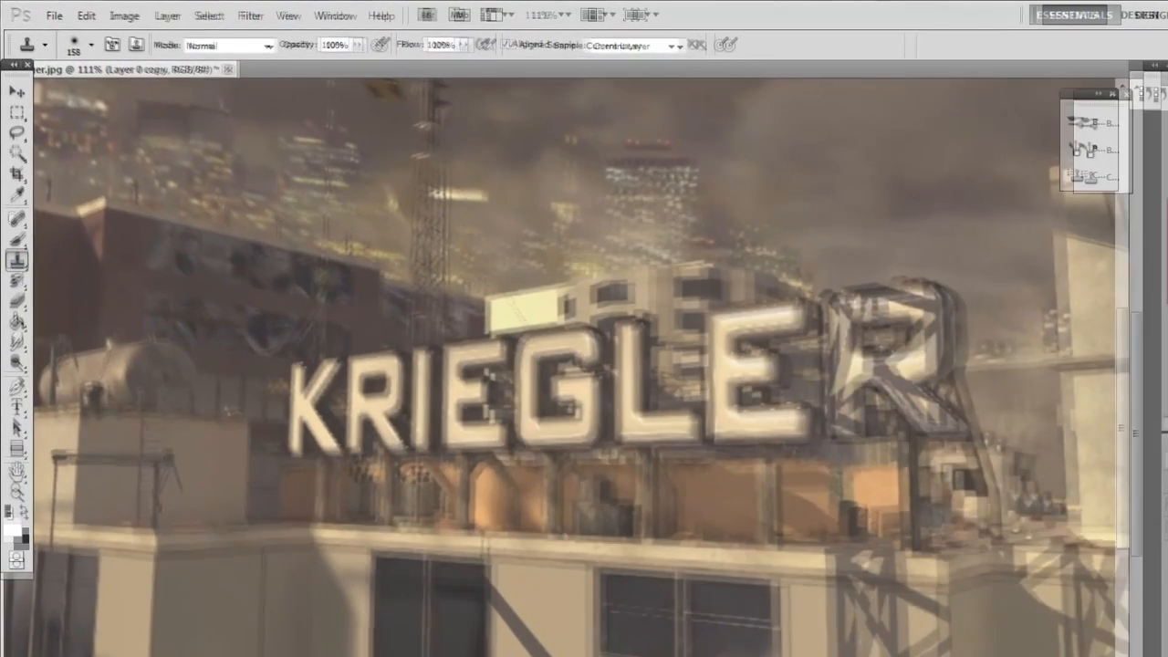
left_click(74, 36)
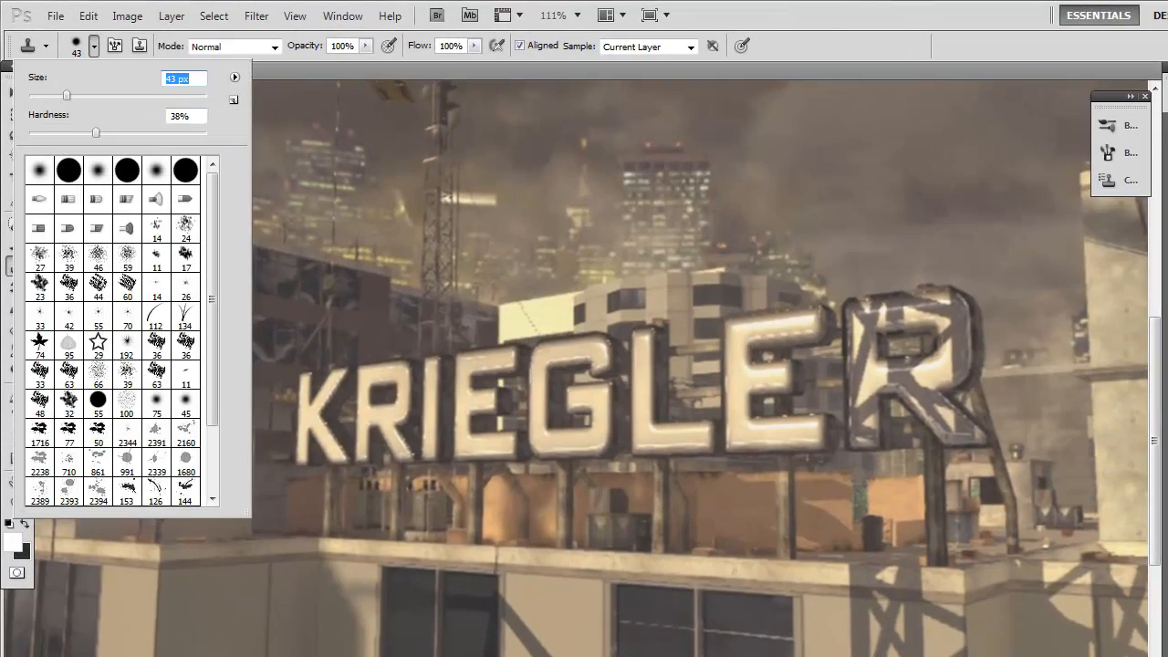
left_click_drag(96, 133, 125, 133)
left_click_drag(66, 96, 44, 96)
left_click_drag(125, 133, 103, 133)
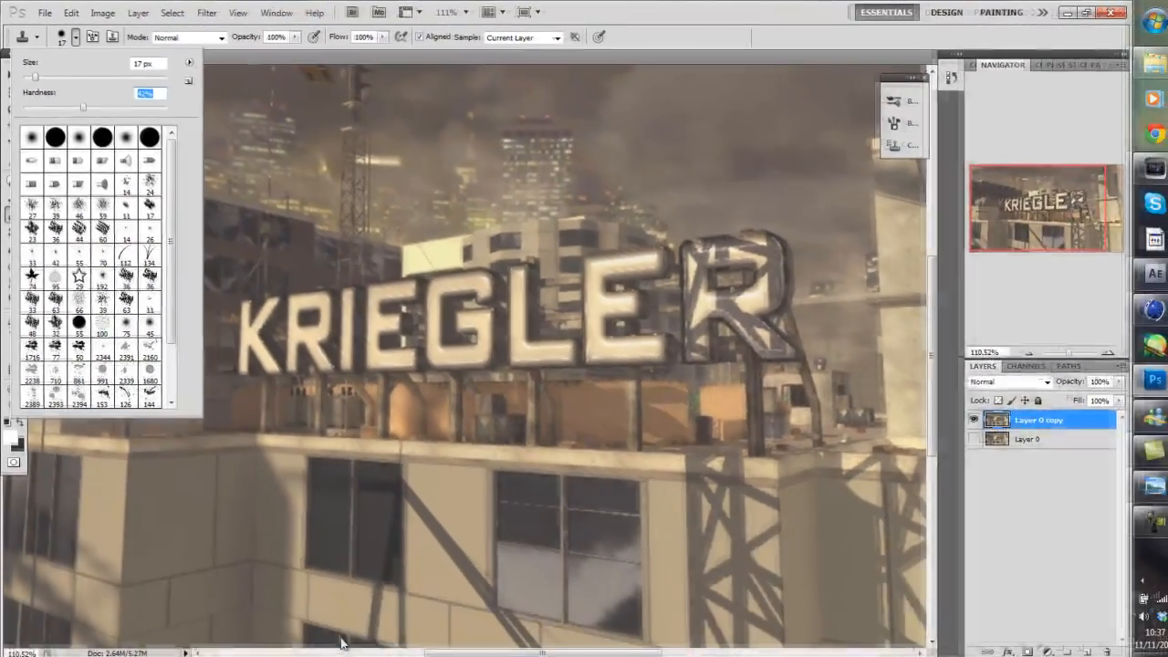
left_click(339, 638)
Clone the yellow ledge beside the sign over the left stem of the letter K.
scroll(338, 638, "down", 2, "alt")
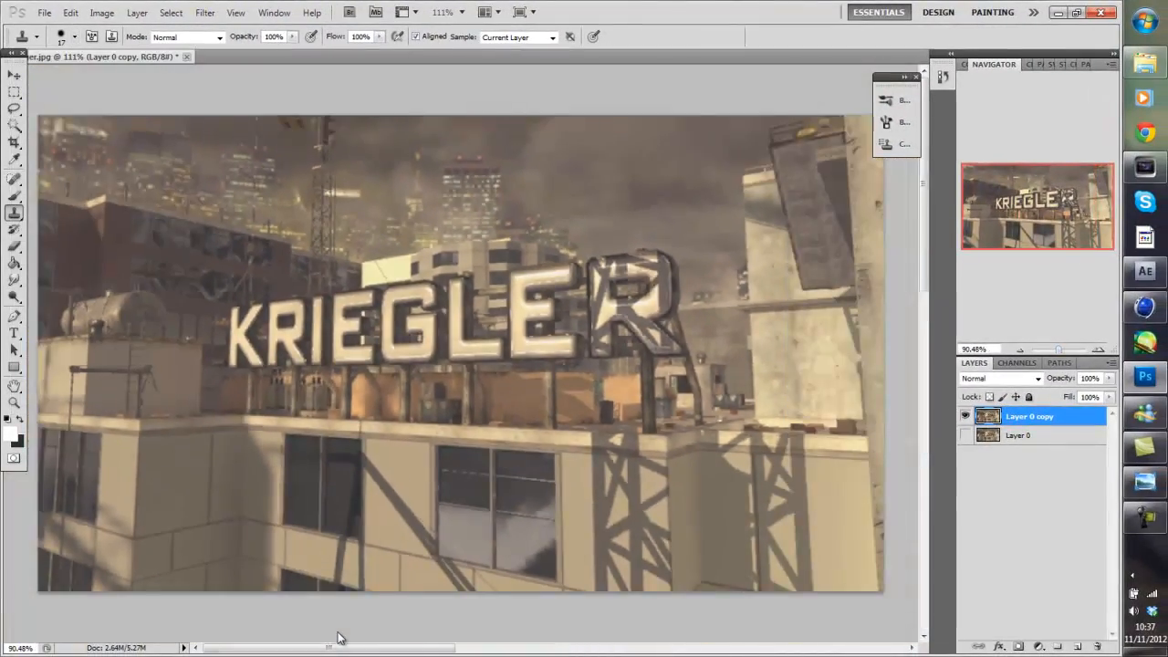
scroll(339, 636, "up", 10, "alt")
scroll(338, 632, "up", 8, "ctrl")
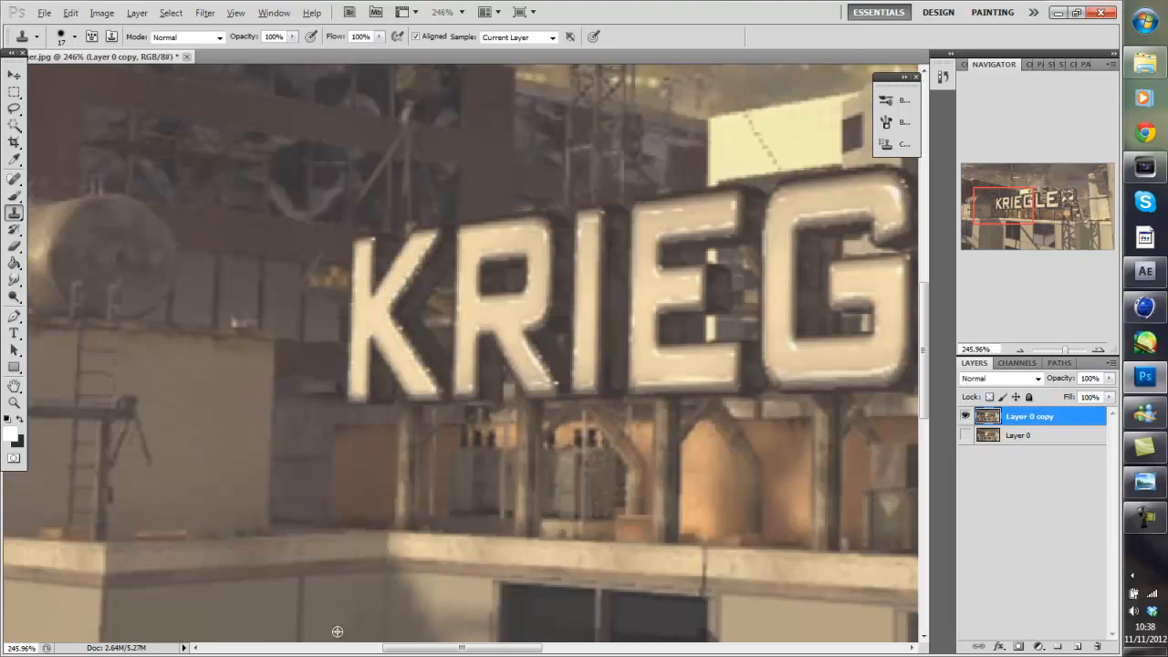
left_click(340, 279, "alt")
left_click_drag(354, 278, 369, 286)
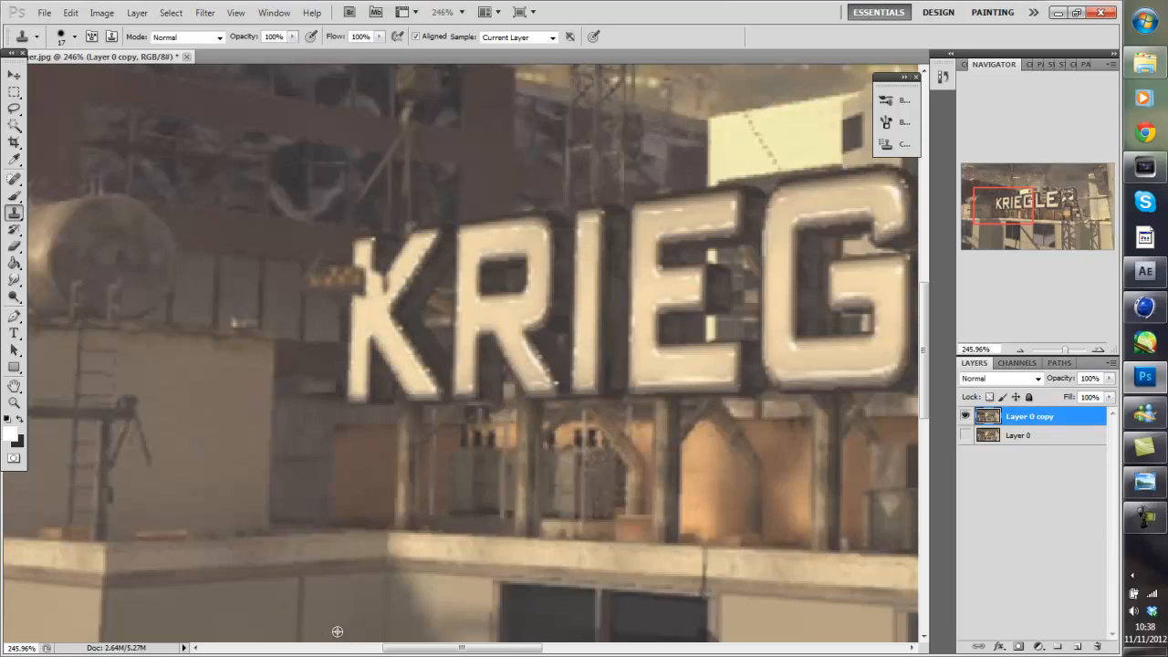
Extend the cloned yellow ledge across the rest of the K's middle toward the R.
left_click_drag(355, 276, 387, 280)
left_click(439, 302, "alt")
left_click(429, 298)
left_click(407, 287)
left_click(341, 279, "alt")
mouse_move(368, 275)
left_mouse_down()
mouse_move(439, 303)
mouse_move(406, 272)
mouse_move(428, 278)
left_mouse_up()
left_click(331, 277, "alt")
left_click(338, 280, "alt")
left_click(368, 274, "alt")
left_click(381, 279, "alt")
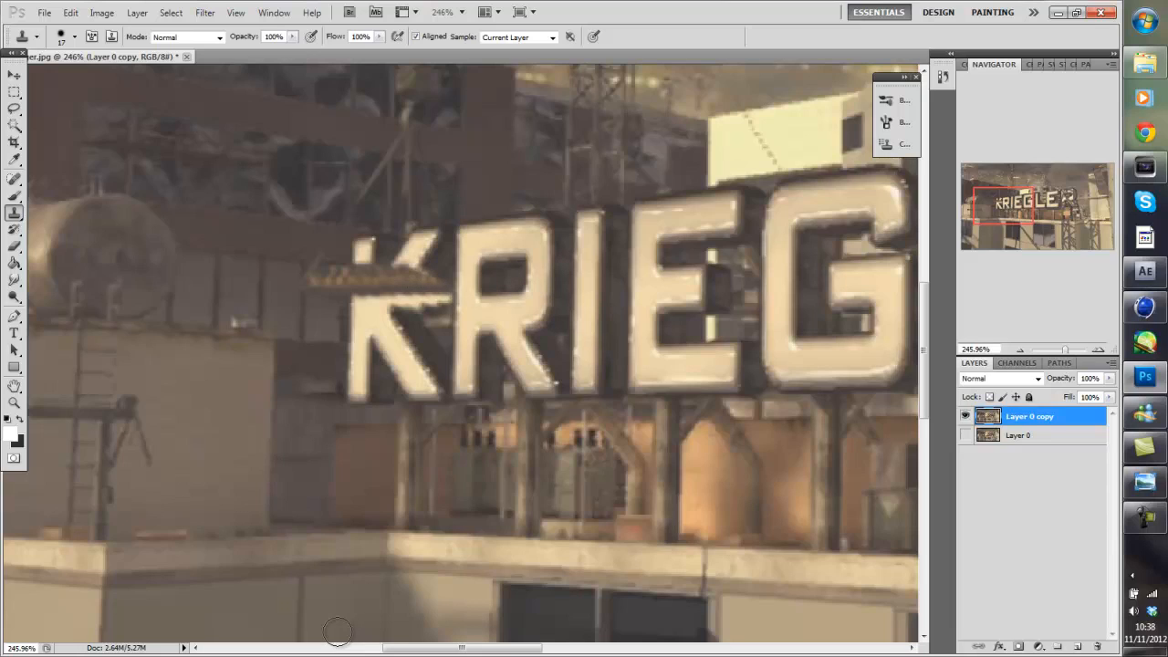
Clone the dark building wall over the top of the K above the yellow ledge.
key("ctrl+0")
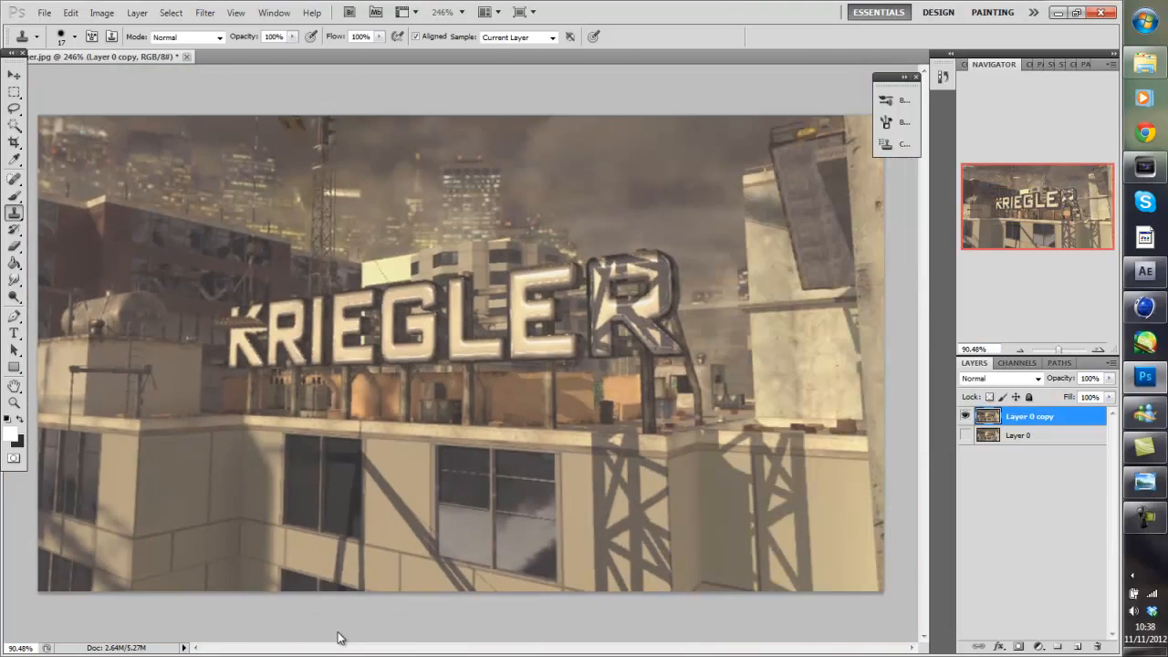
key("ctrl+1")
scroll(338, 638, "up", 7, "alt")
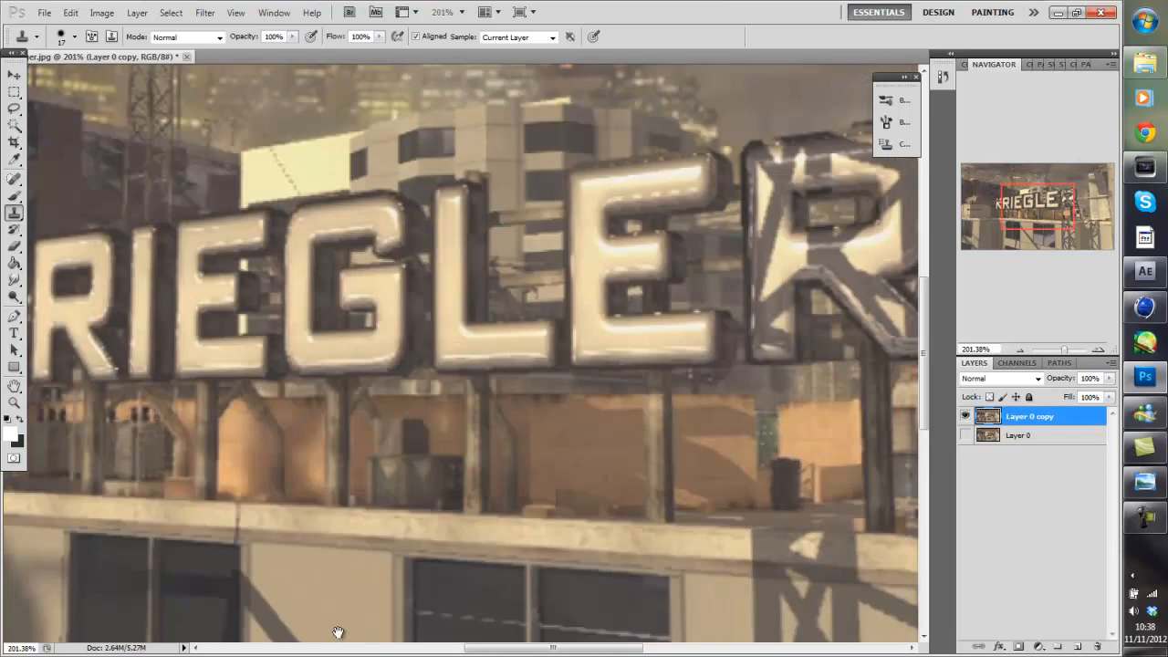
scroll(337, 632, "left", 8, "ctrl")
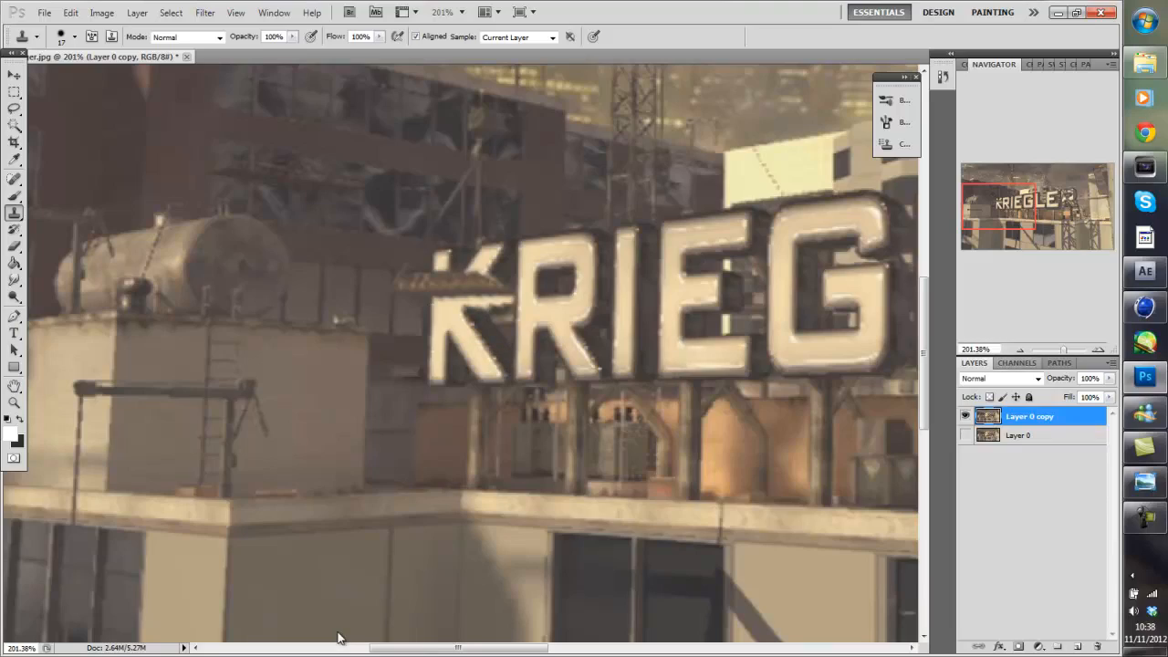
scroll(338, 637, "up", 9, "alt")
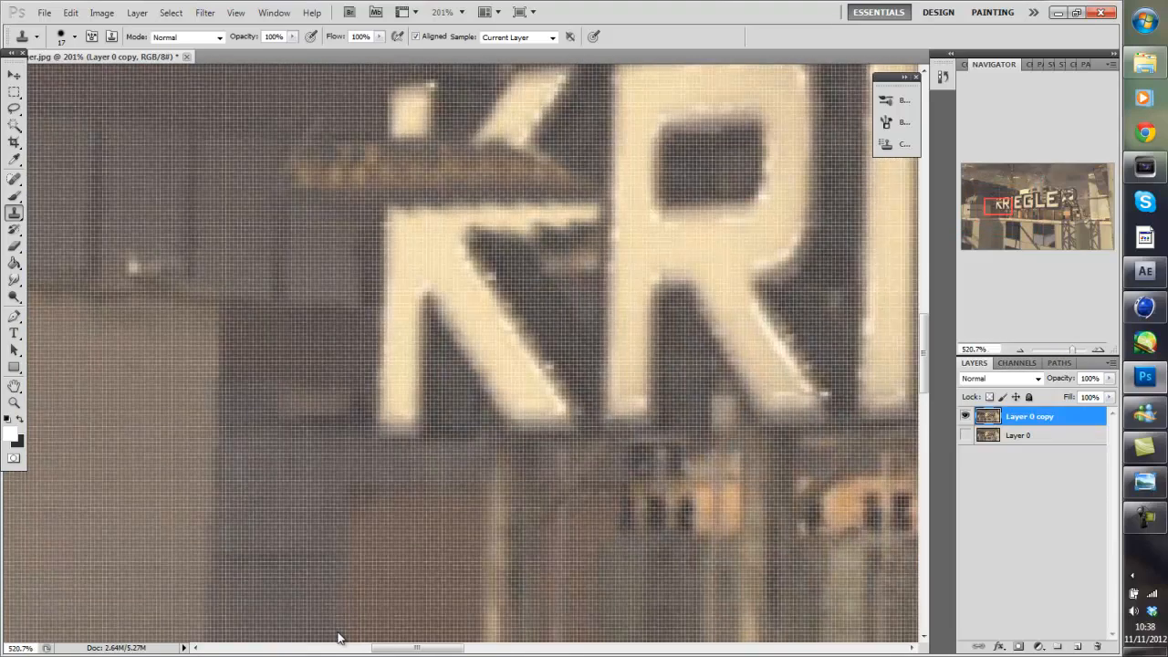
scroll(337, 637, "up", 1, "alt")
scroll(338, 638, "down", 5, "alt")
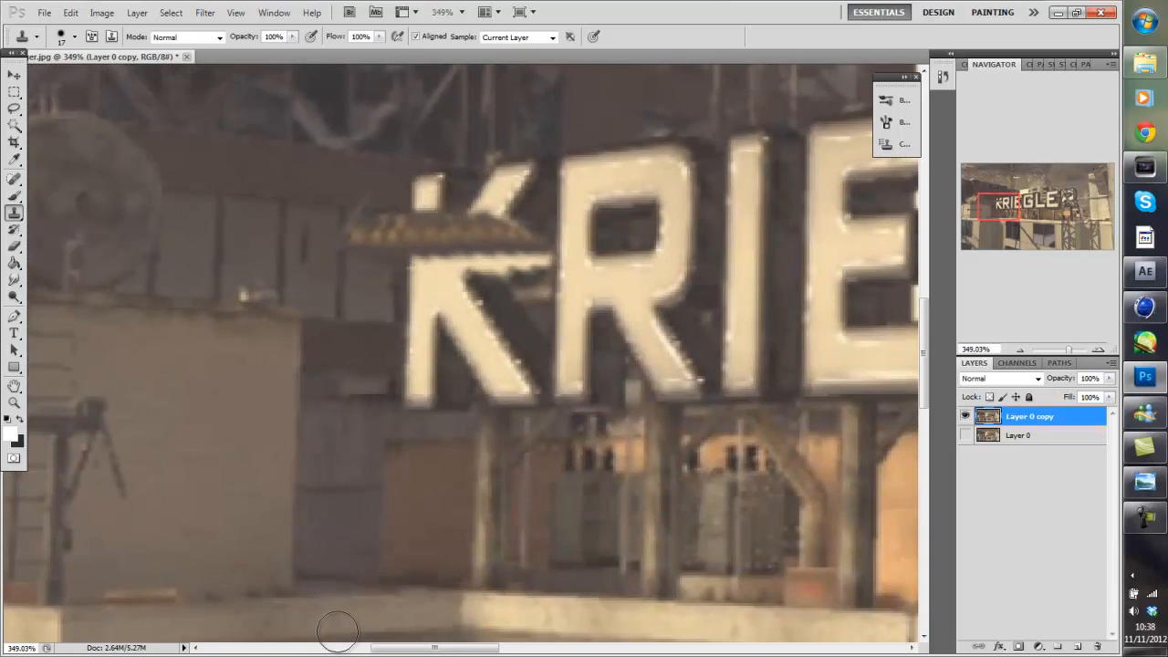
left_click(301, 176, "alt")
mouse_move(426, 194)
left_mouse_down()
mouse_move(526, 201)
mouse_move(420, 208)
left_mouse_up()
left_click(483, 197, "alt")
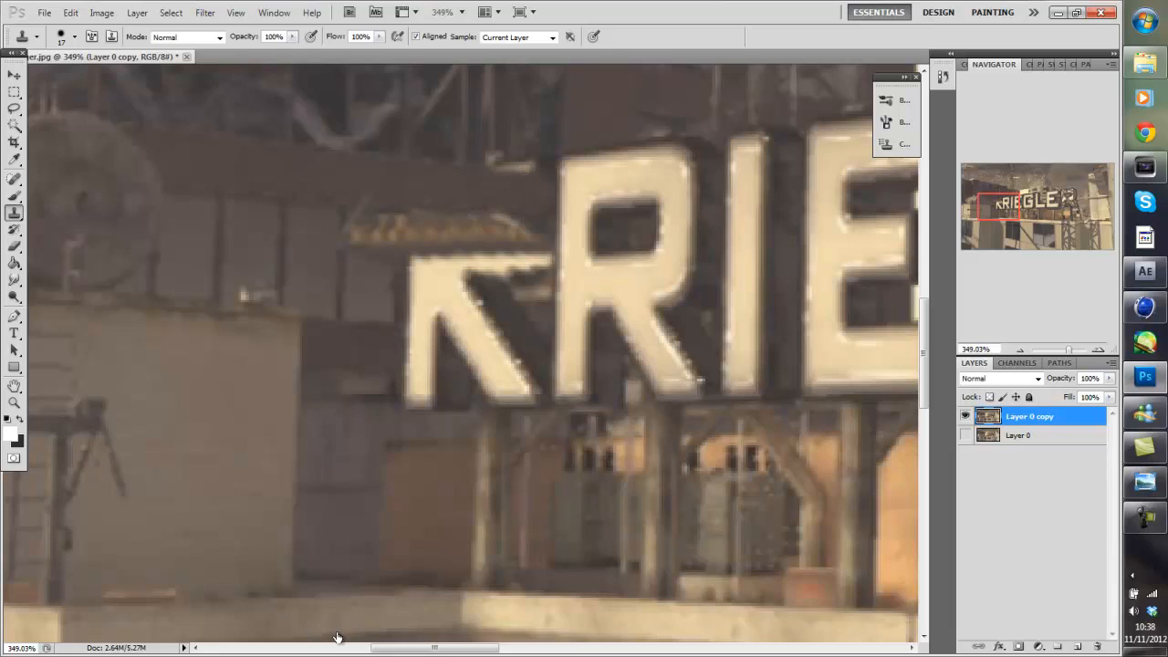
Clone the panelled wall and dark band of the building over the K's stem and leg below the ledge.
scroll(337, 632, "down", 3, "alt")
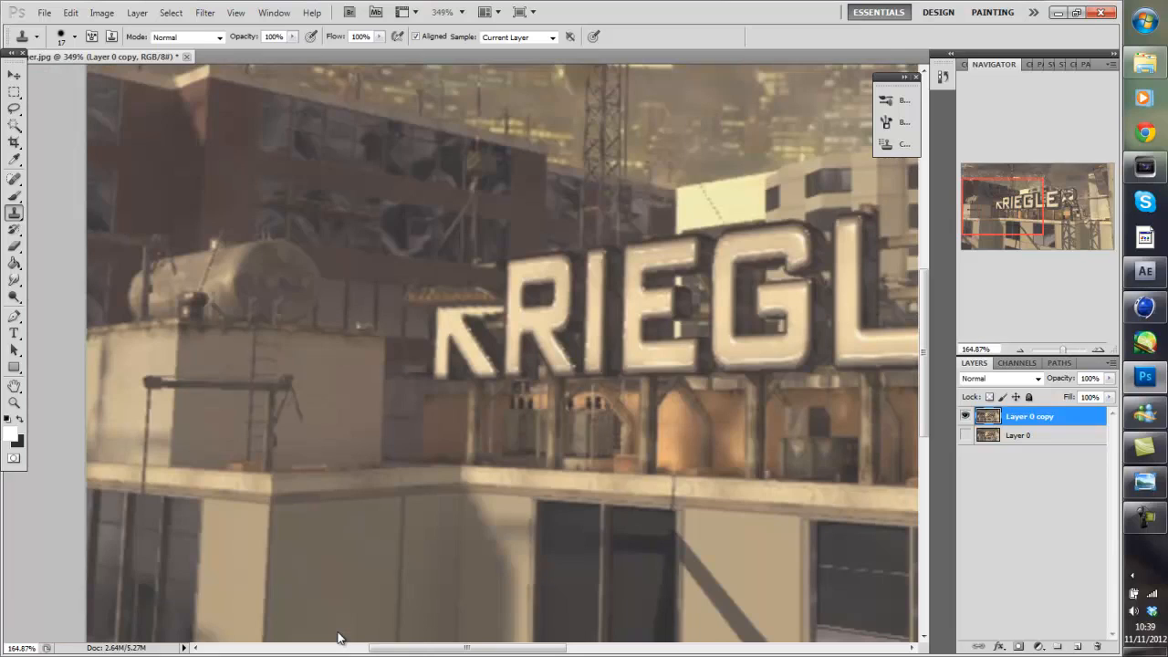
scroll(338, 636, "up", 5, "alt")
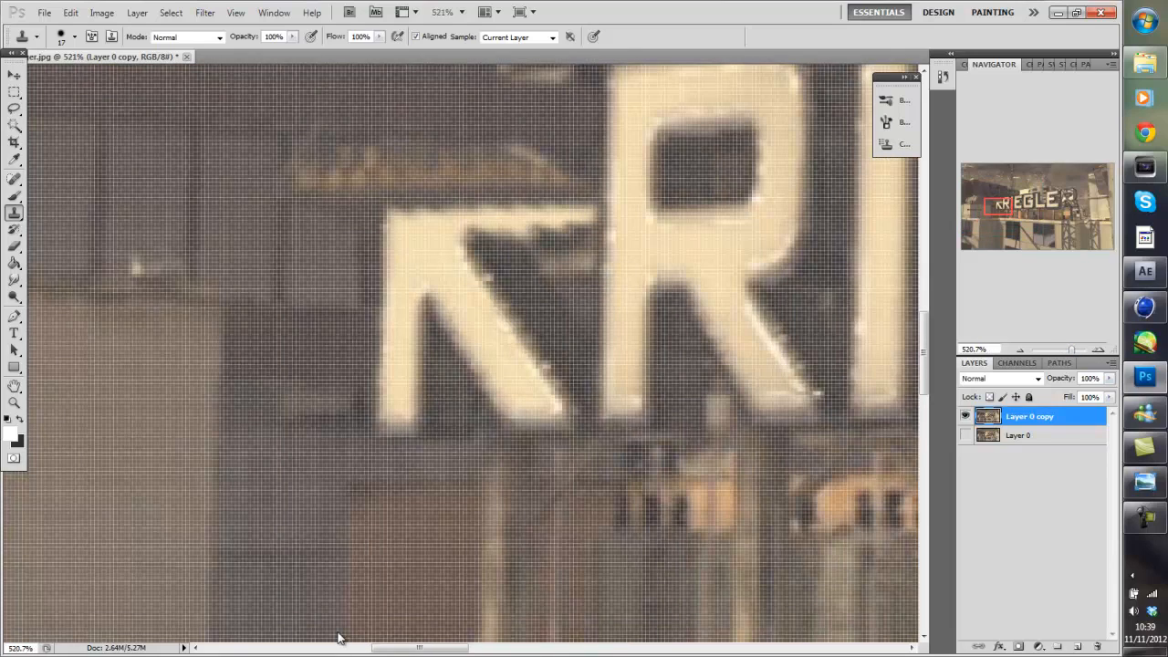
scroll(338, 636, "down", 3, "alt")
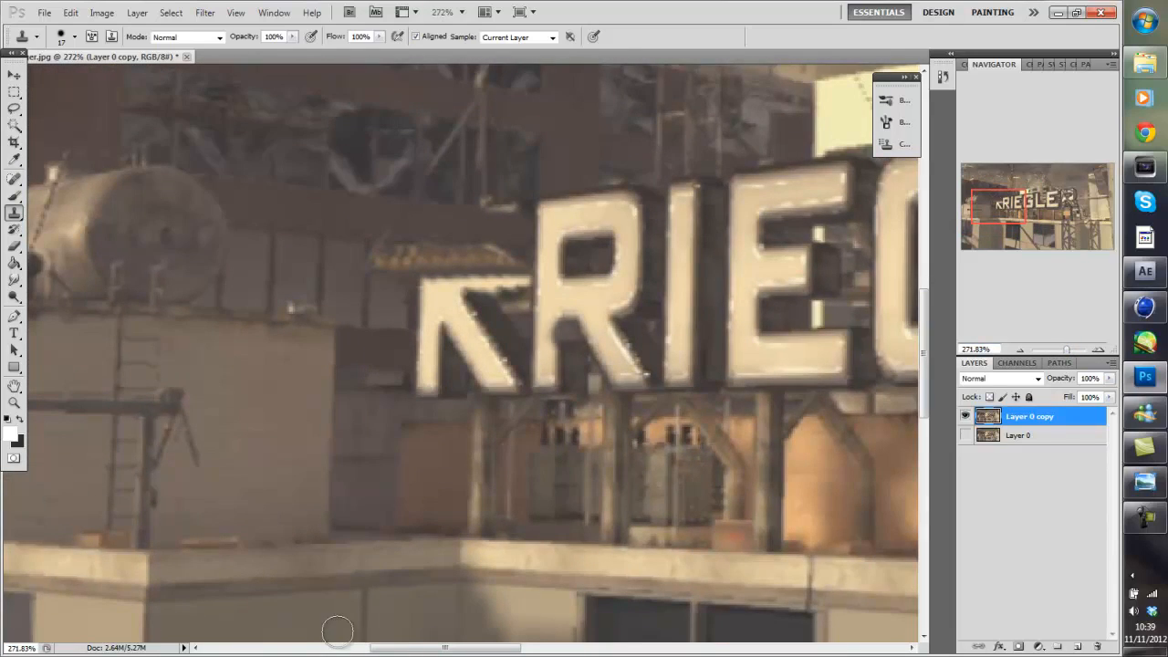
key("super")
key("super")
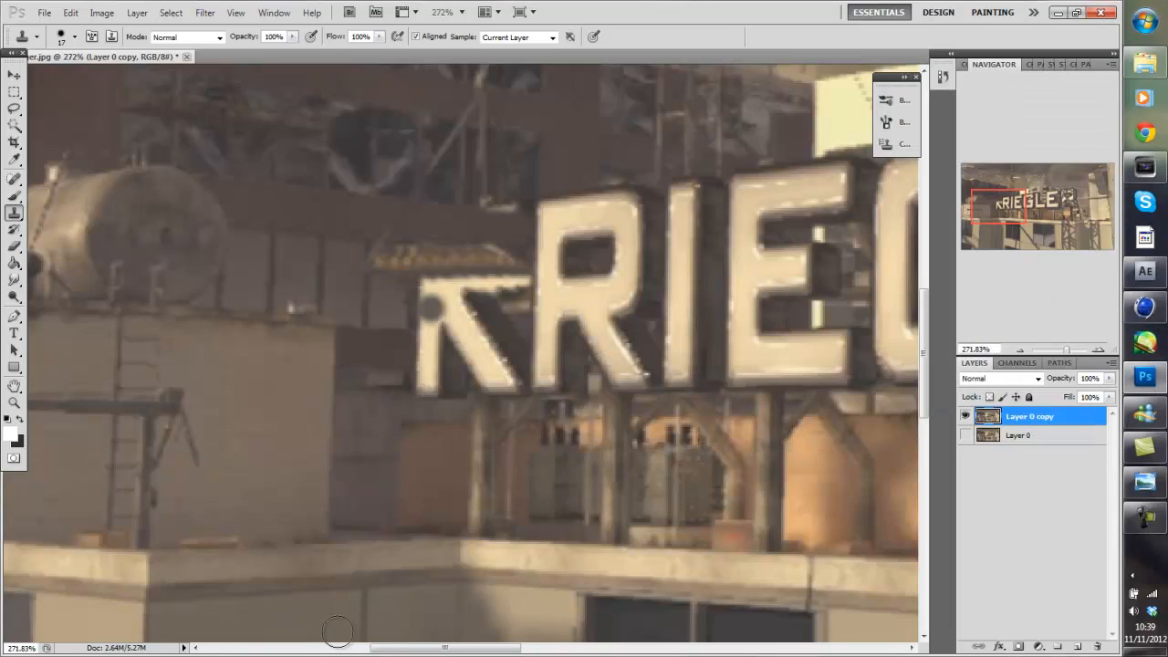
mouse_move(434, 317)
left_mouse_down()
mouse_move(452, 315)
mouse_move(452, 295)
mouse_move(430, 289)
mouse_move(482, 318)
mouse_move(470, 290)
mouse_move(484, 290)
mouse_move(454, 290)
left_mouse_up()
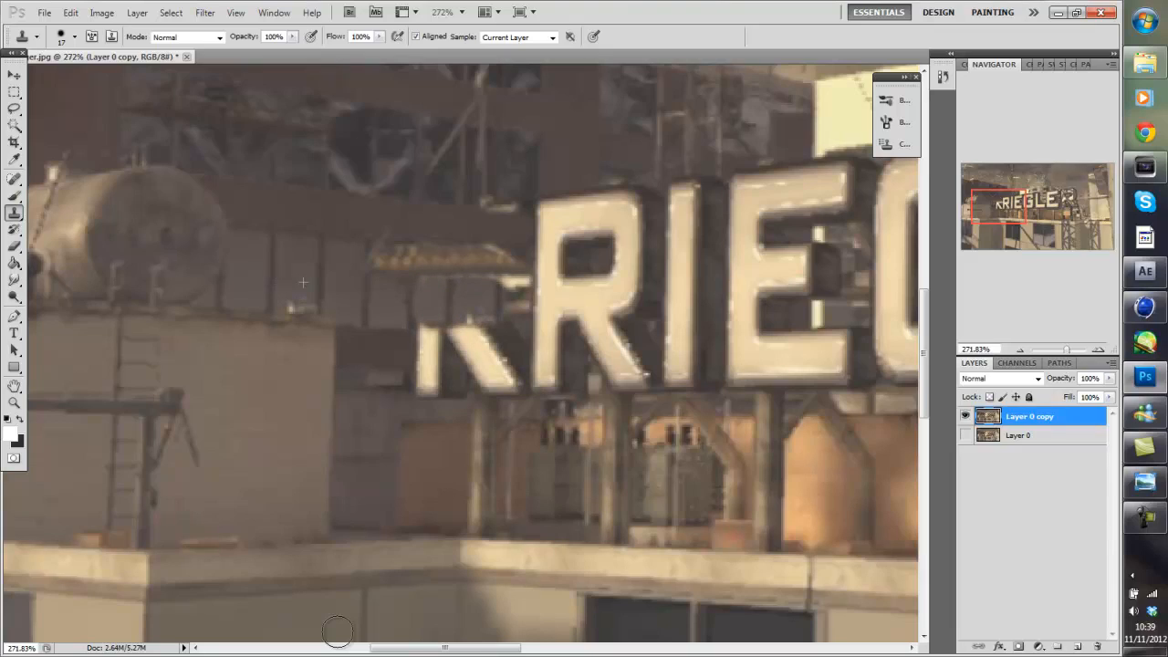
mouse_move(437, 348)
left_mouse_down()
mouse_move(482, 349)
mouse_move(436, 350)
left_mouse_up()
left_click(413, 345, "alt")
left_click(395, 344, "alt")
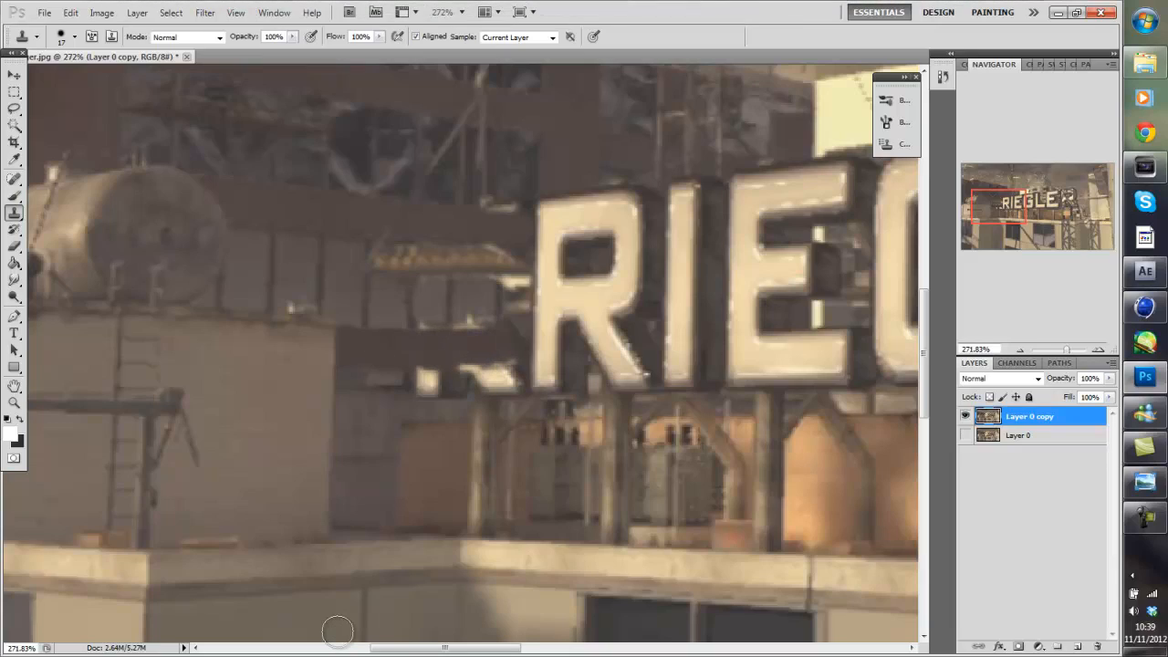
Clone background texture over the remaining bright pieces at the base of the K.
left_click(381, 407, "alt")
left_click_drag(411, 398, 507, 398)
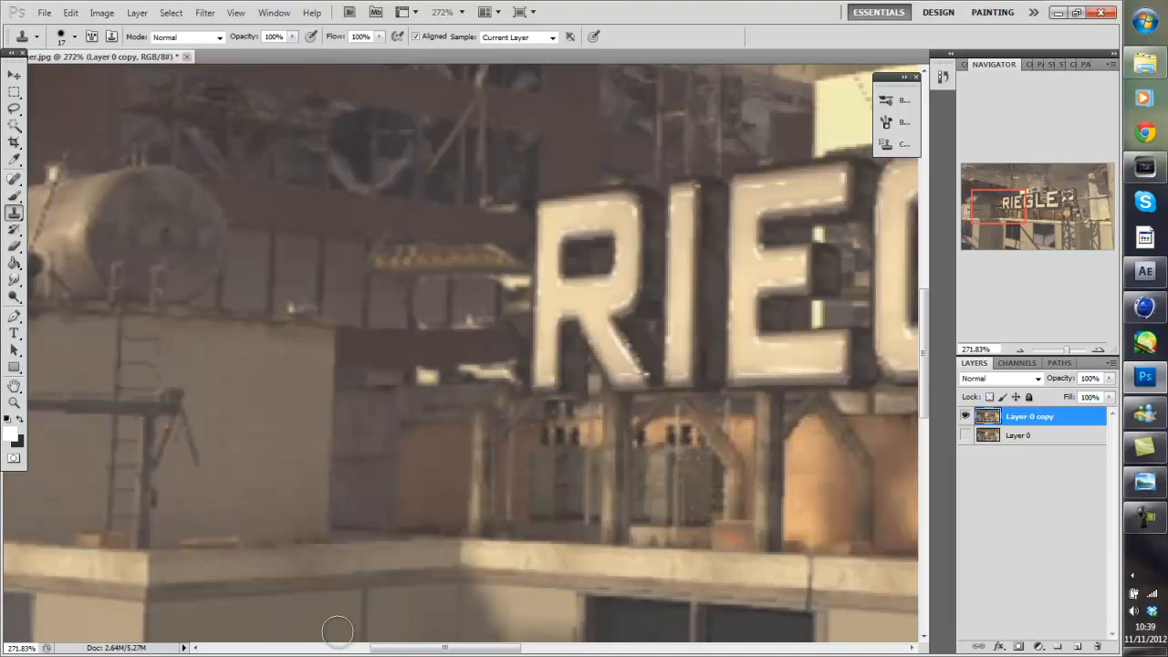
left_click_drag(402, 379, 509, 374)
left_click(415, 378, "alt")
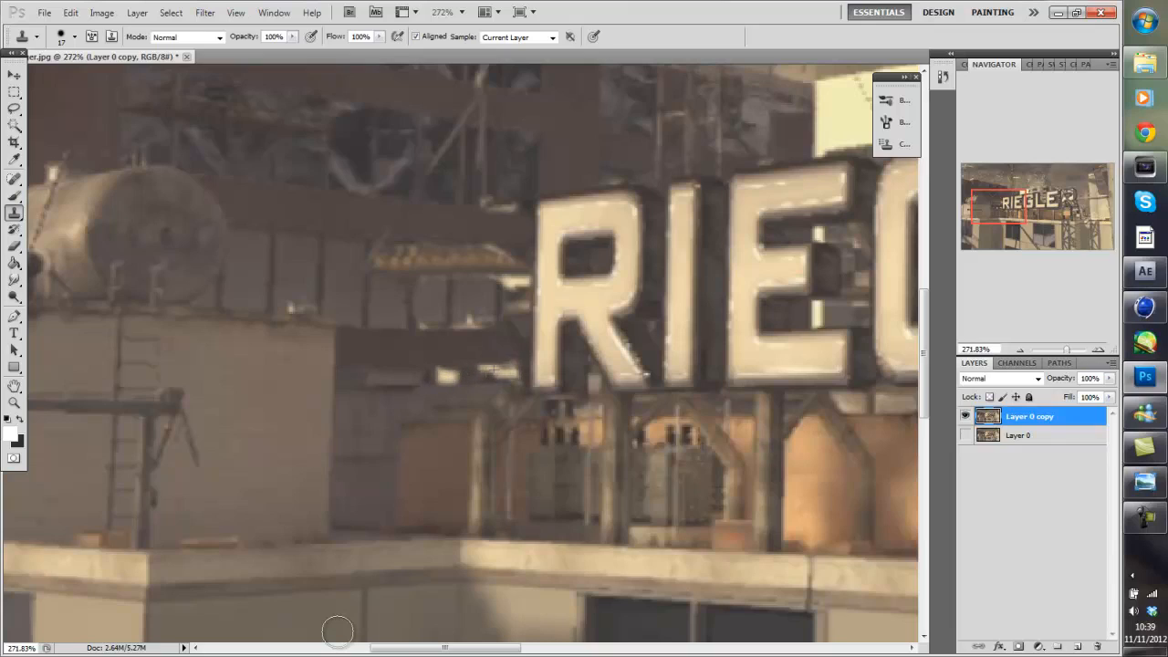
left_click(393, 378, "alt")
left_click_drag(434, 379, 509, 372)
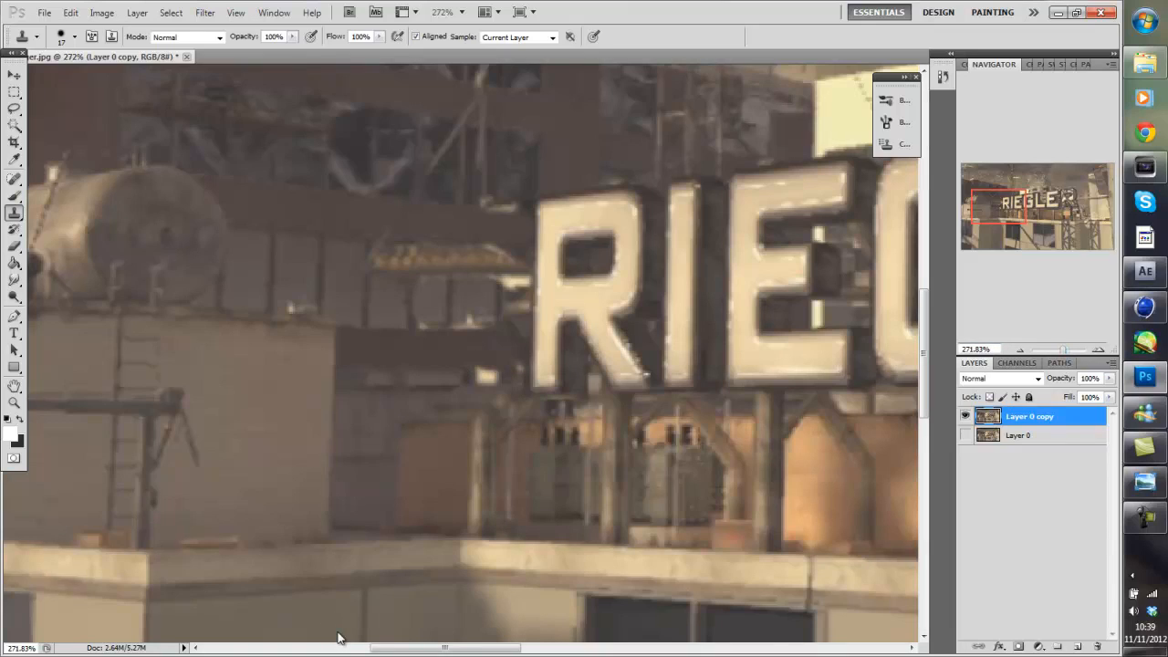
Examine the retouched sign area as a whole and close up to judge the removal of the K.
key("ctrl+0")
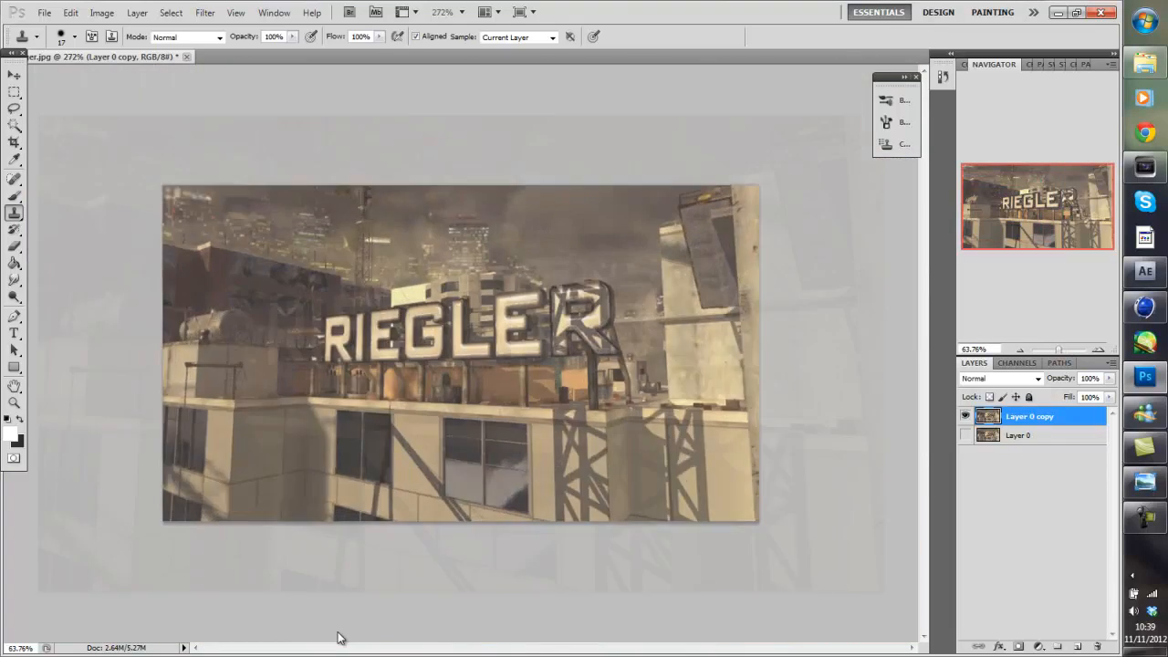
key("ctrl+1")
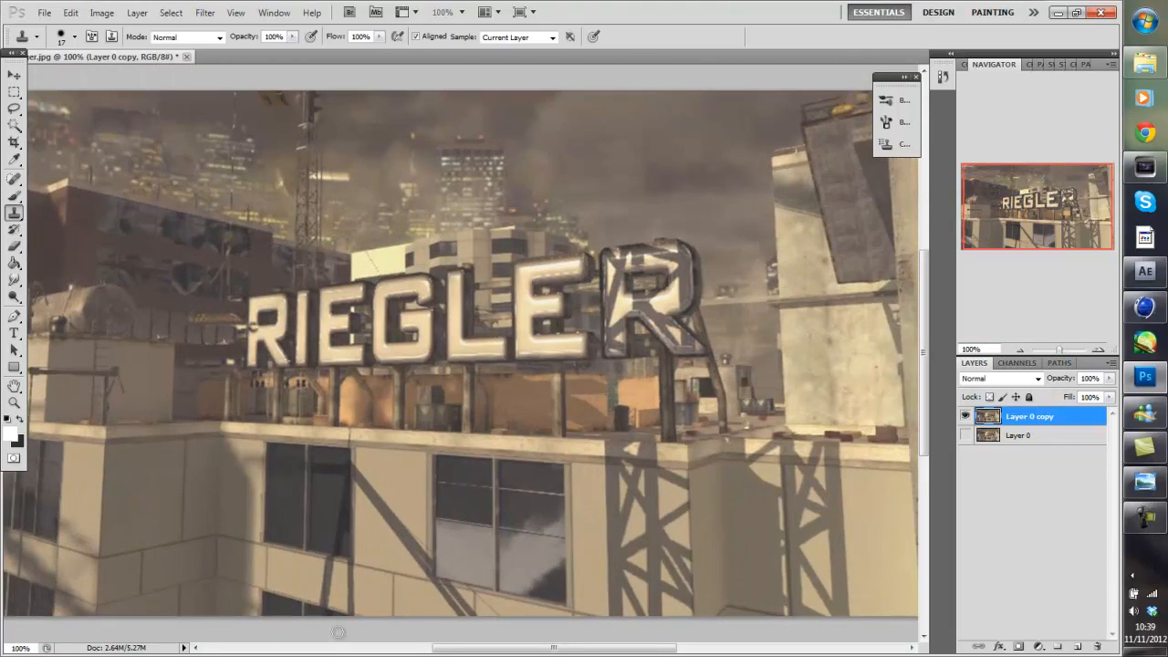
key("space")
left_click_drag(339, 632, 329, 607)
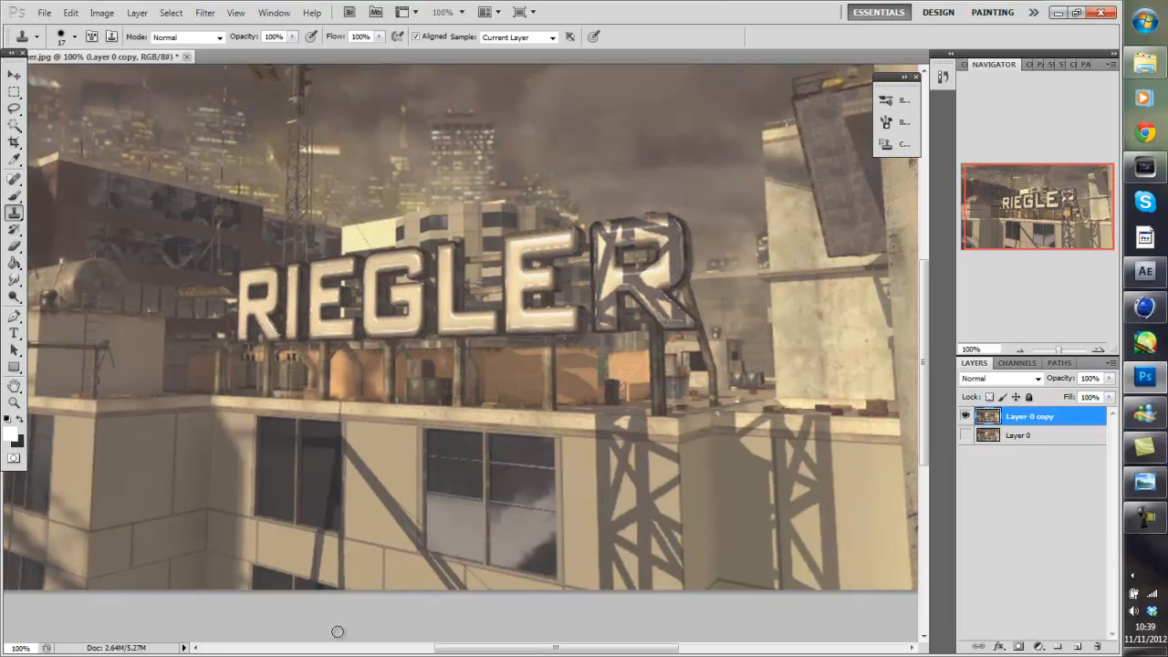
key("space")
scroll(338, 637, "down", 3)
scroll(338, 637, "up", 5)
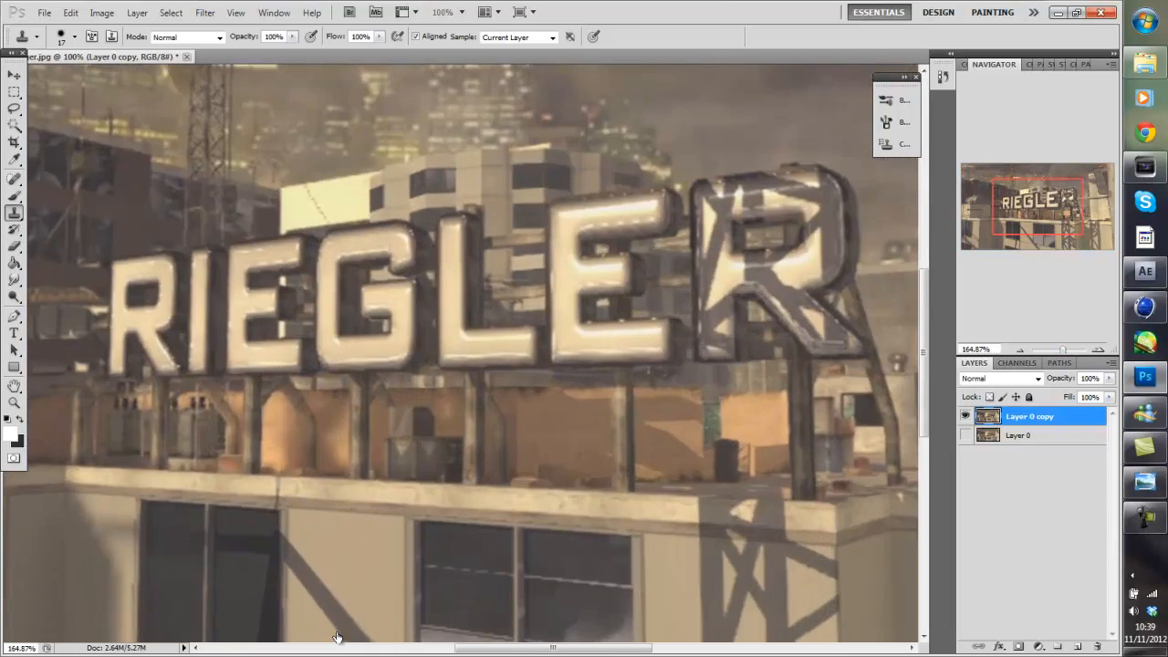
mouse_move(337, 631)
left_mouse_down()
mouse_move(609, 656)
mouse_move(382, 656)
left_mouse_up()
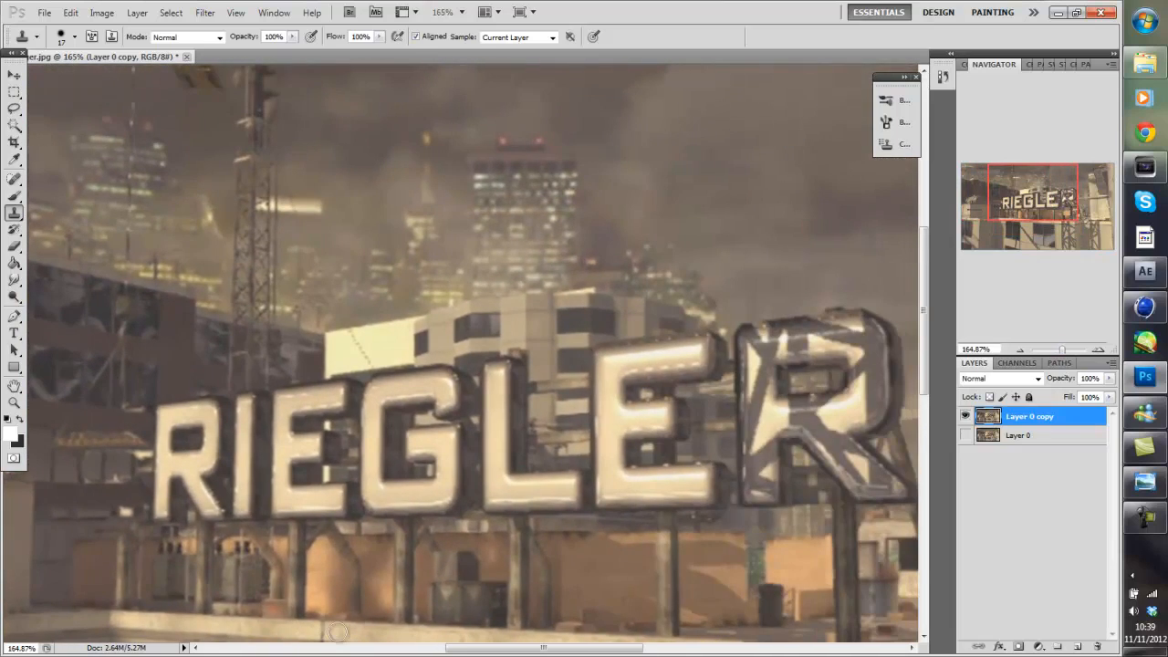
scroll(338, 632, "down", 3)
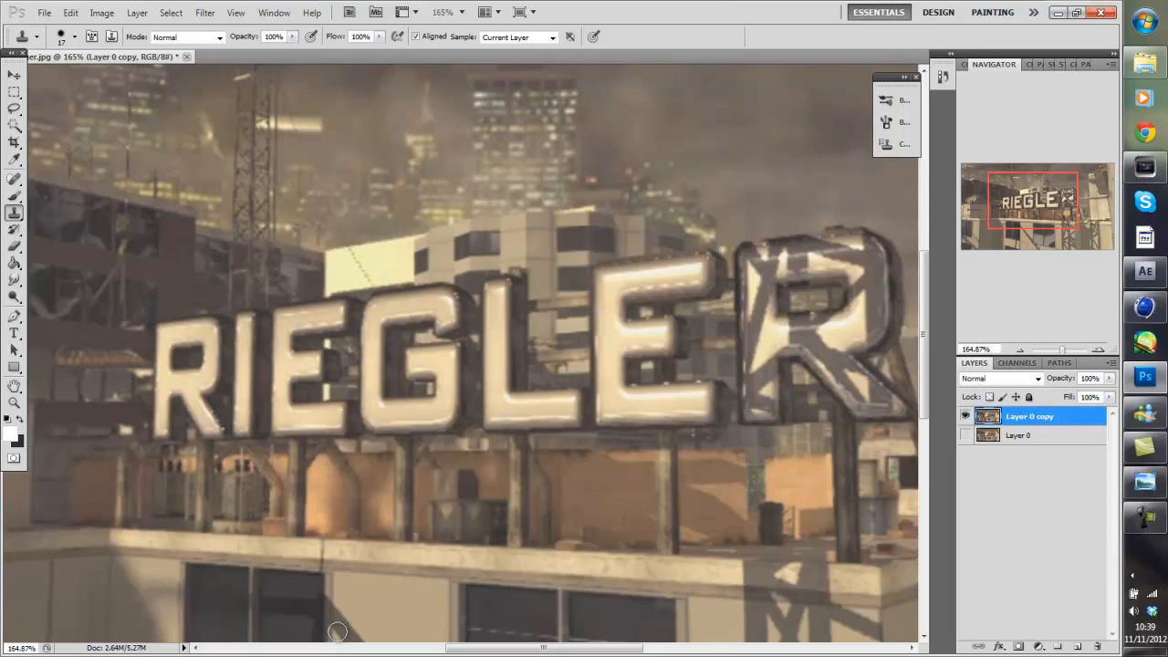
Outline the beige wall section above the L with the Pen tool, convert the path to a selection, and copy it to a new layer.
key("m")
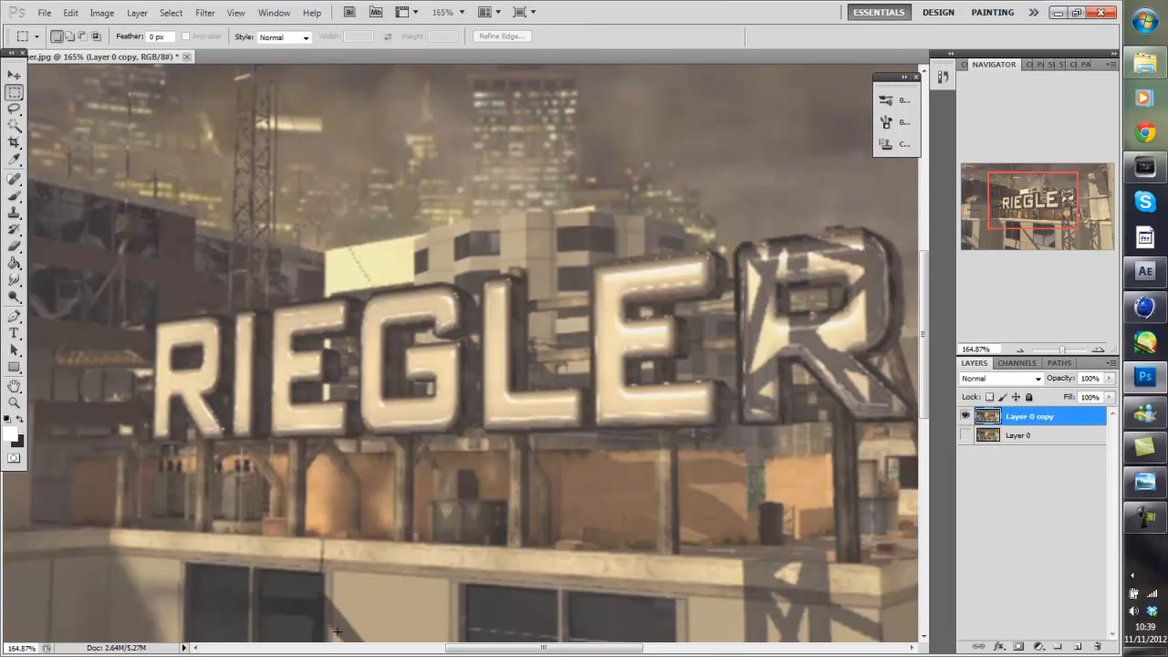
key("ctrl+d")
key("p")
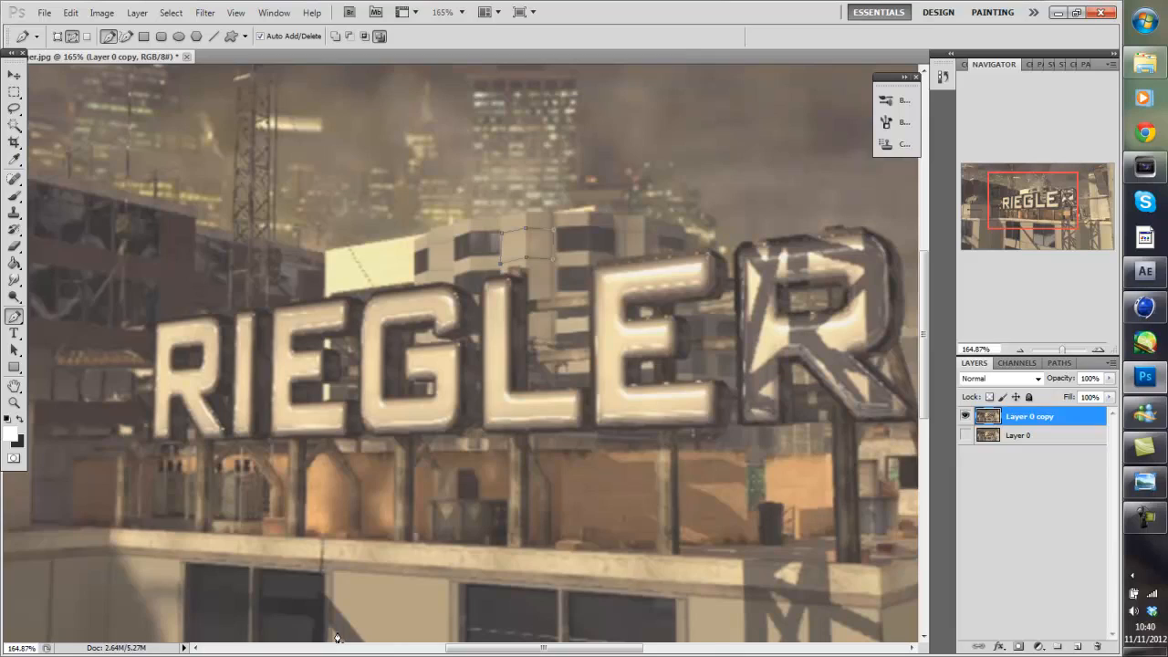
right_click(530, 257)
left_click(587, 347)
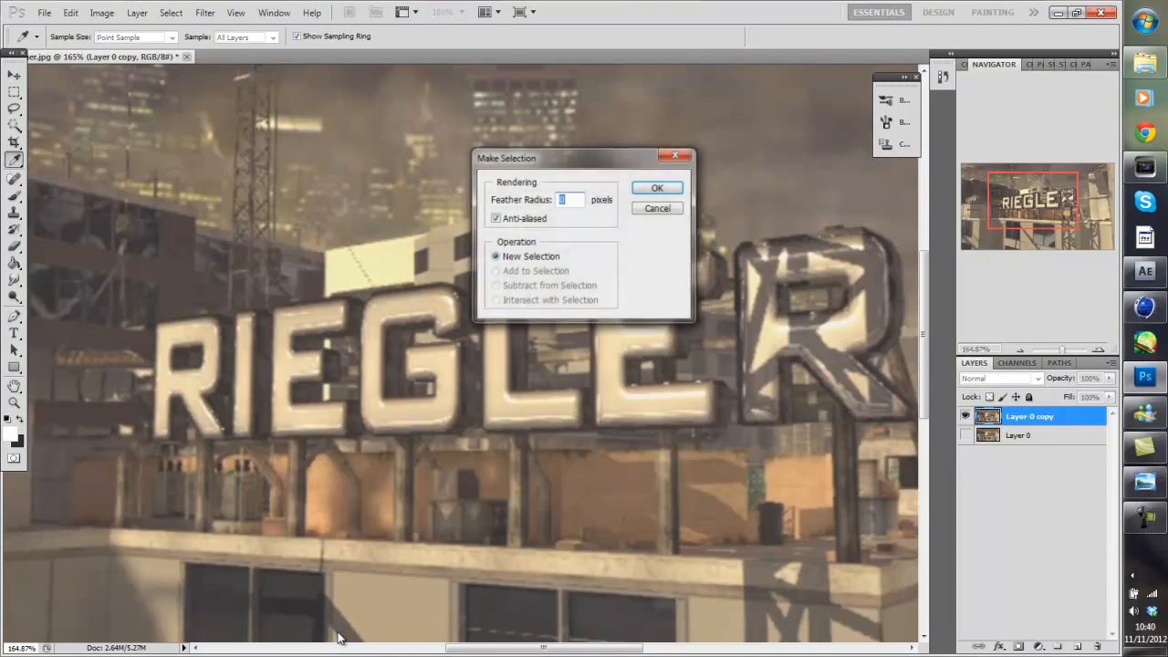
left_click(658, 187)
key("m")
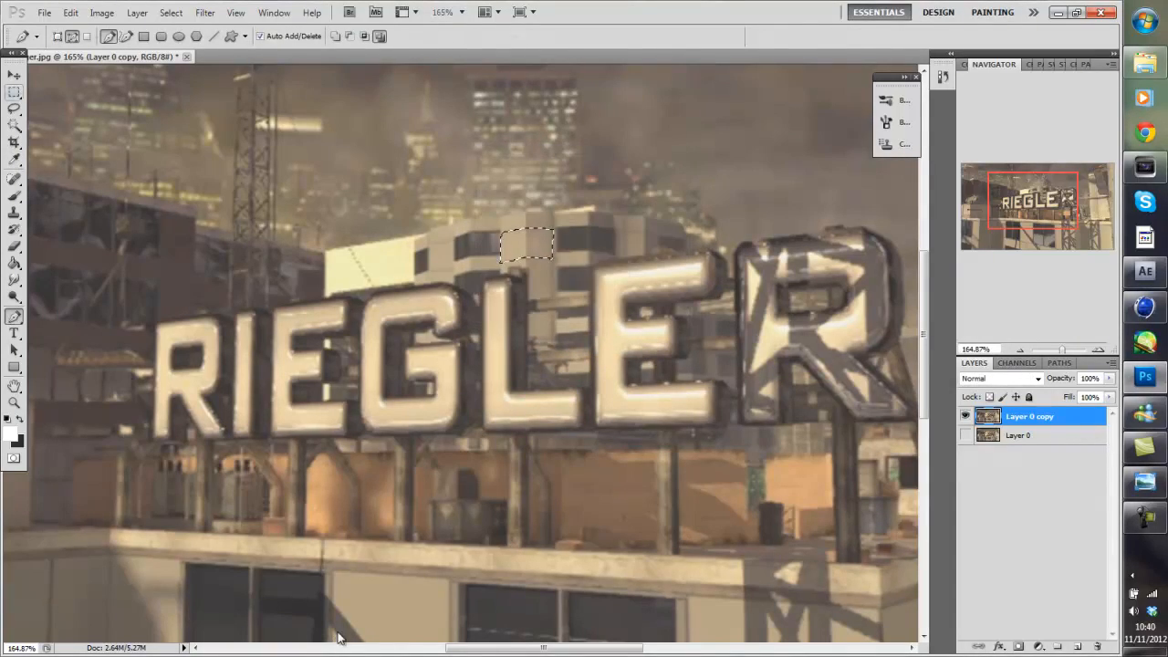
key("ctrl+j")
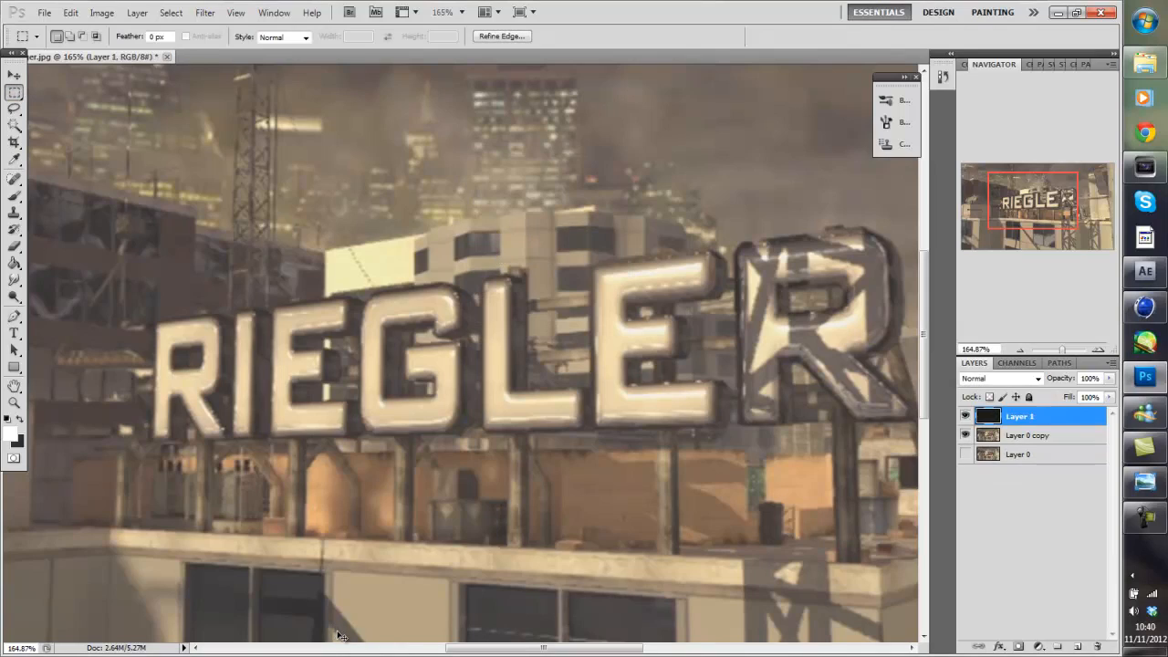
Move the copied wall patch straight down so it covers the top of the L.
key("v")
key("Down")
key("Down")
key("Down")
key("Down")
key("Down")
key("Down")
key("Down")
key("Down")
key("Down")
key("Down")
key("Down")
key("Down")
key("Down")
key("Down")
key("Down")
key("Down")
key("Down")
key("Down")
key("Down")
key("Down")
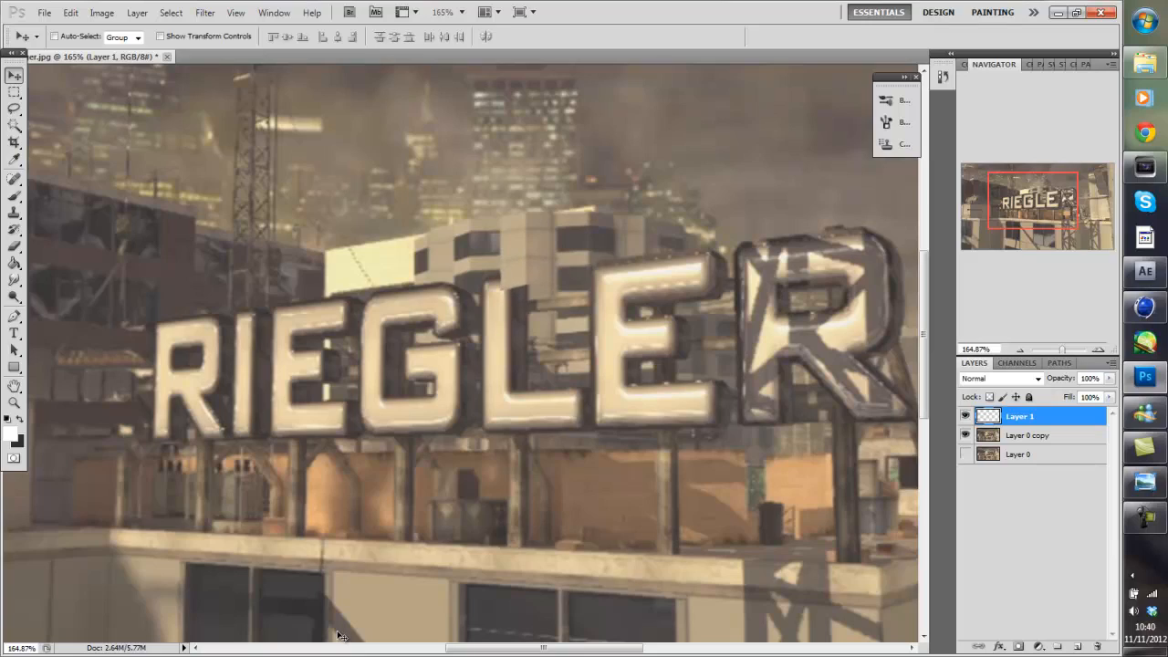
Duplicate the wall patch and position the copy below the first one over the upper stem of the L.
key("ctrl+j")
key("Down")
key("Down")
key("Down")
key("Right")
key("Right")
key("Right")
key("Right")
key("Right")
key("Right")
key("Right")
key("Right")
key("Right")
key("Right")
key("Right")
key("Right")
key("Right")
key("Right")
key("Right")
key("Right")
key("Right")
key("Right")
key("Right")
key("Right")
key("Up")
key("Up")
key("Up")
key("Up")
key("Up")
key("Up")
key("Up")
key("Up")
key("Up")
key("Up")
key("Up")
key("Up")
key("Up")
key("Up")
key("Up")
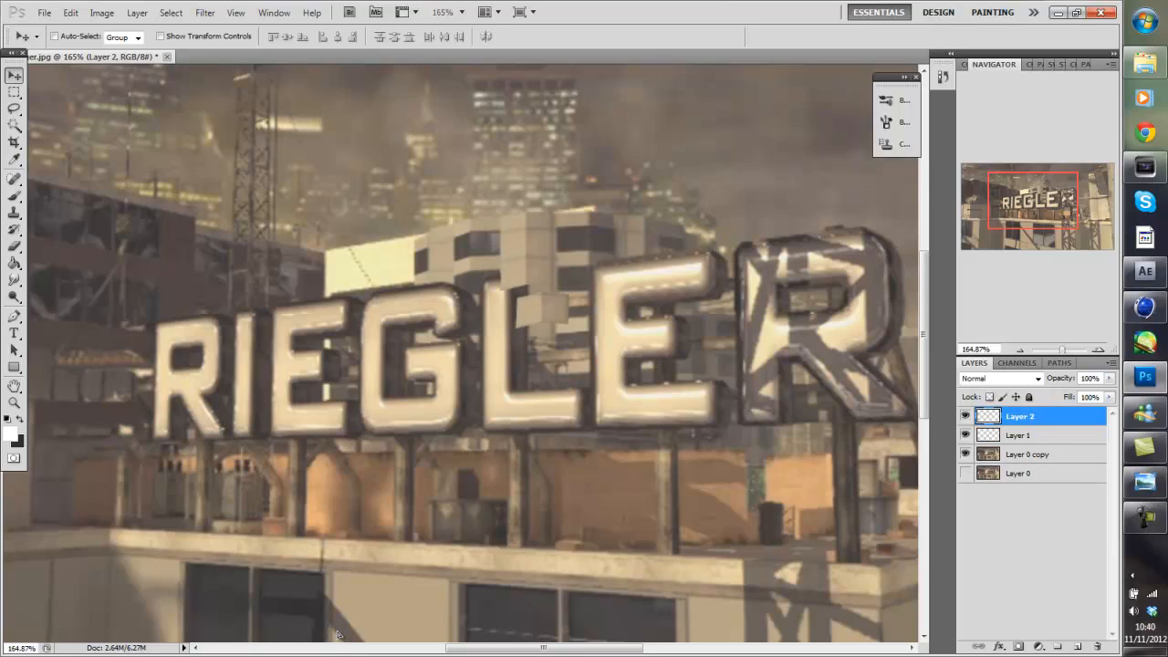
Duplicate the patch again and align this copy with the wall column over the middle of the L's stem.
key("ctrl+j")
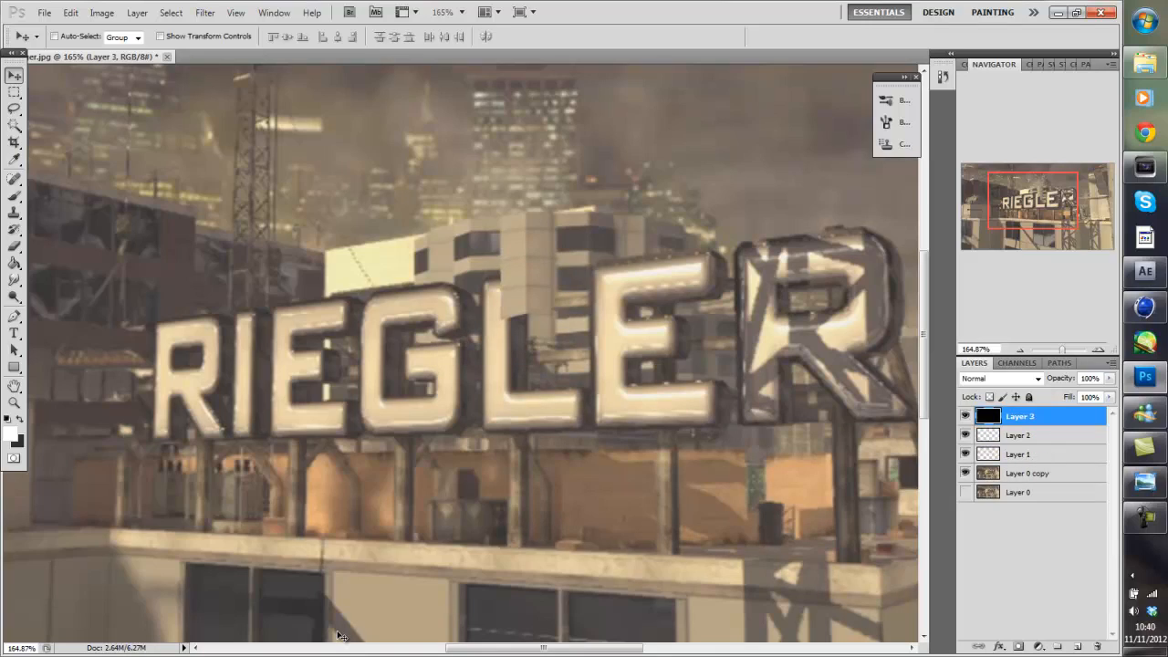
key("shift+Right")
key("shift+Right")
key("shift+Right")
key("shift+Right")
key("shift+Up")
key("shift+Up")
key("Left")
key("Left")
key("Left")
key("Left")
key("Left")
key("Left")
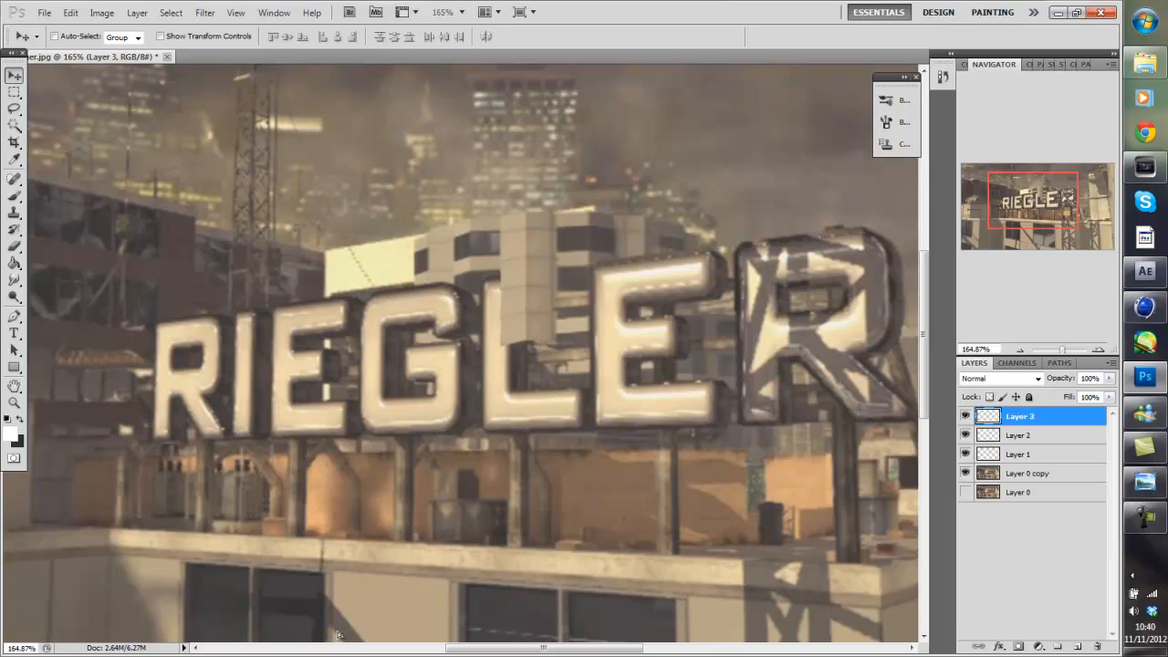
Add two more copies of the wall patch, stacking them downward to extend the column over the L's lower stem.
key("ctrl+j")
key("shift+Down")
key("shift+Down")
key("shift+Down")
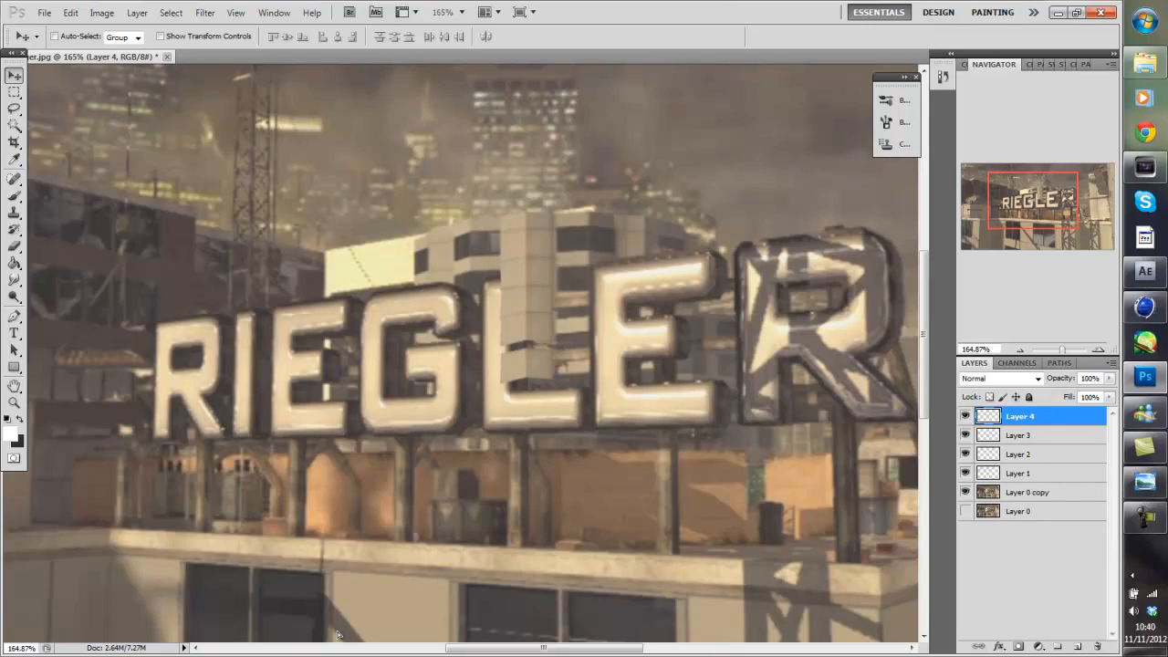
key("ctrl+j")
key("shift+Down")
key("shift+Down")
key("shift+Down")
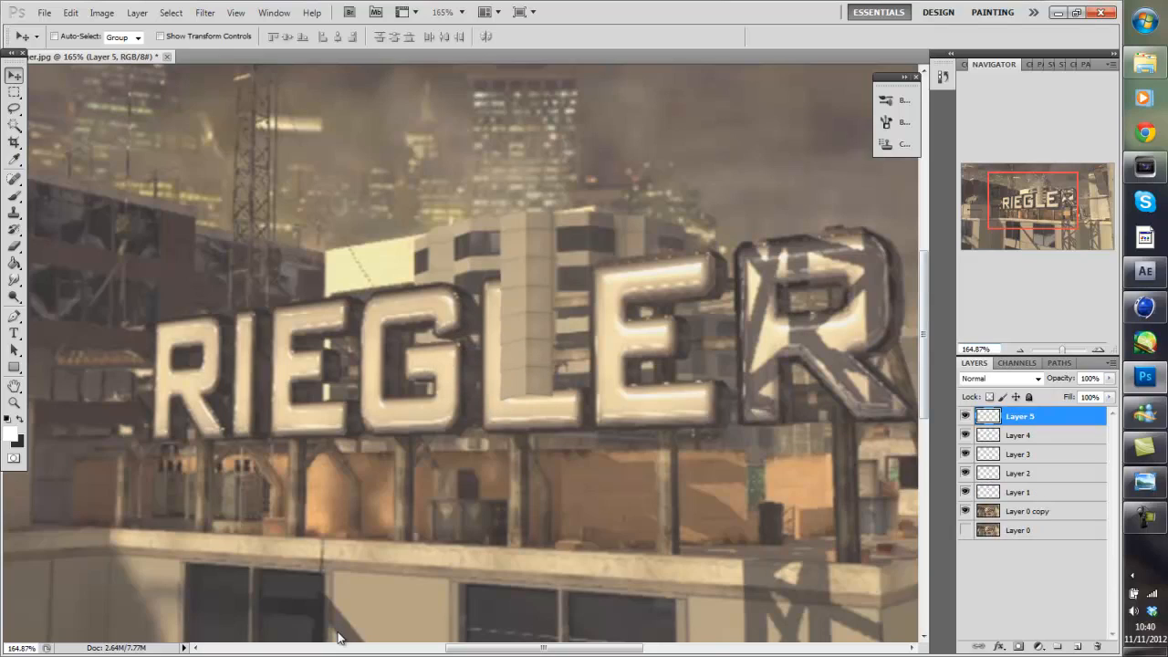
Clone the cloudy sky over the upper part of the final R on Layer 0 copy, using a 63 px Clone Stamp brush with 21% hardness.
key("ctrl+1")
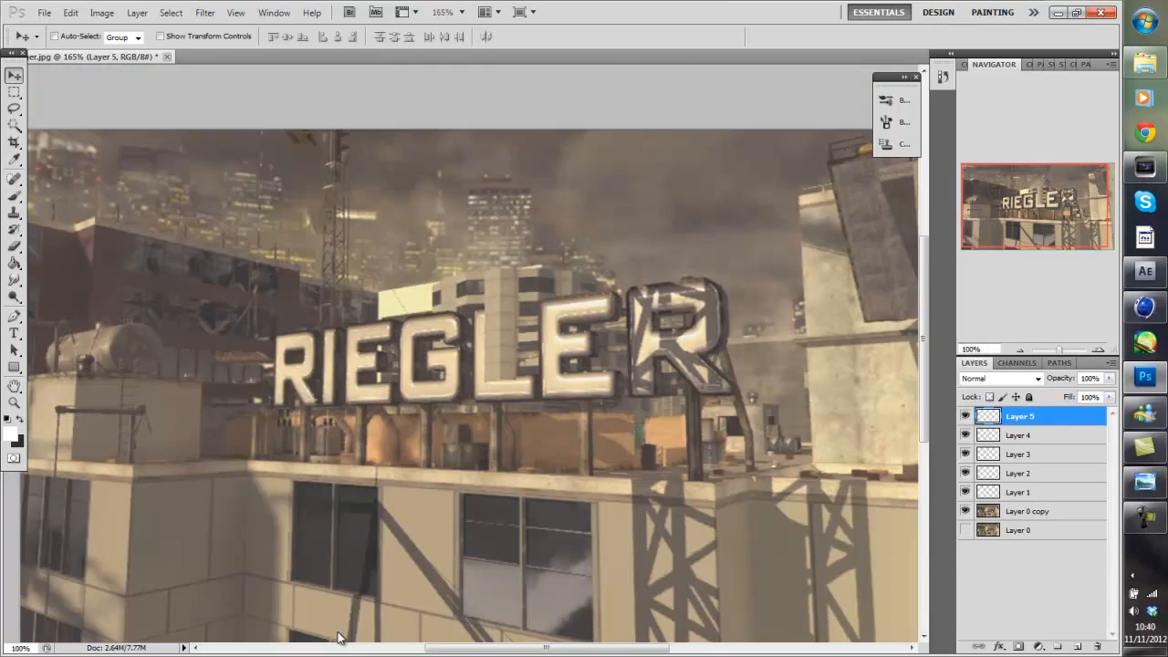
key("ctrl+plus")
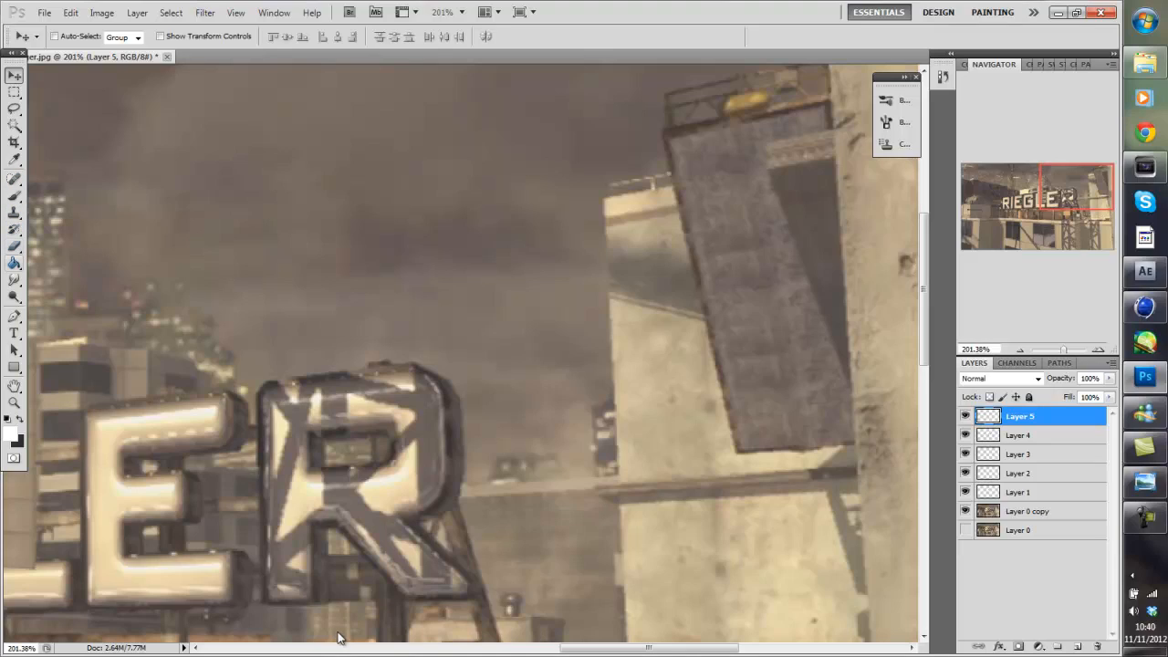
left_click(14, 212)
left_click(75, 37)
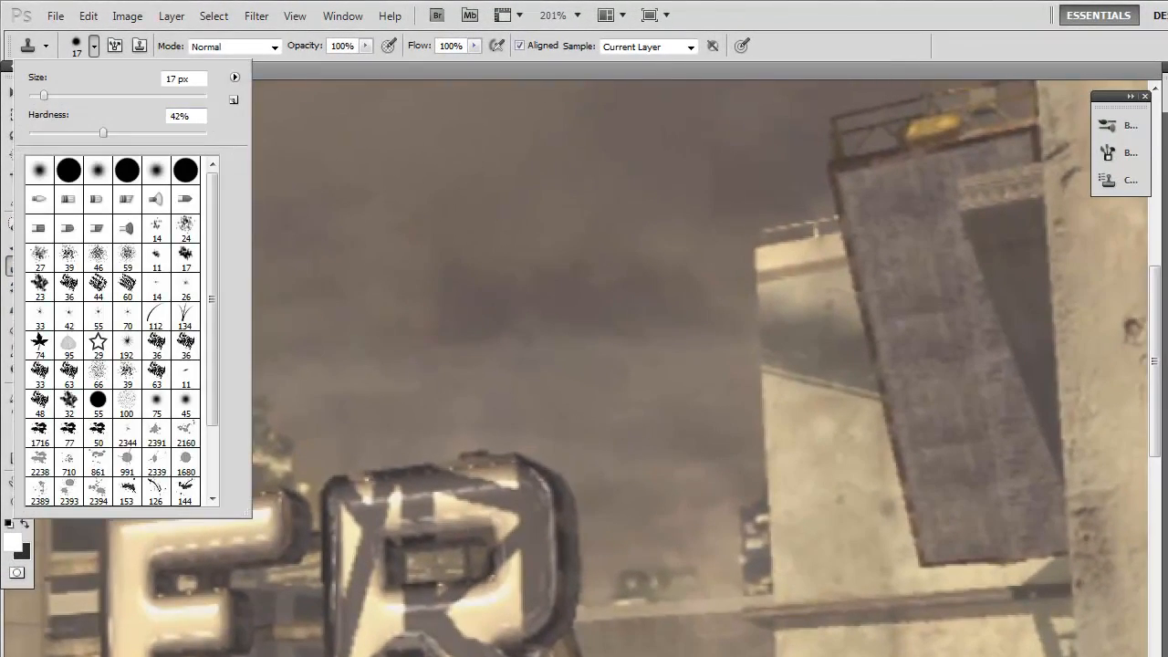
left_click(67, 75)
left_click(72, 133)
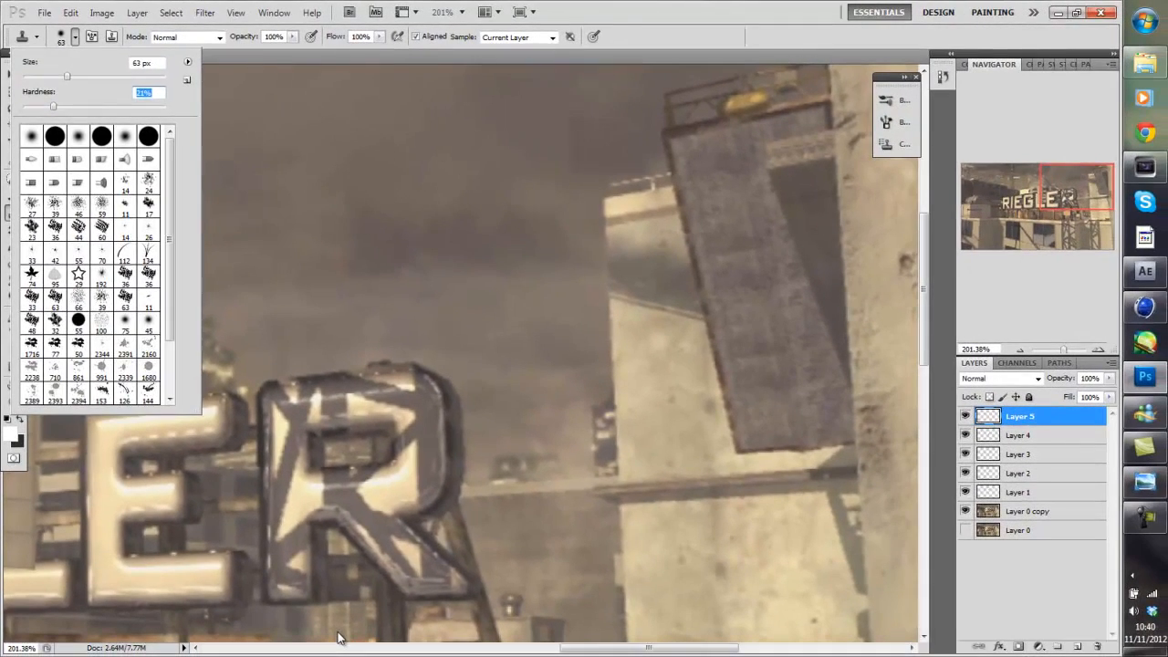
left_click(338, 632)
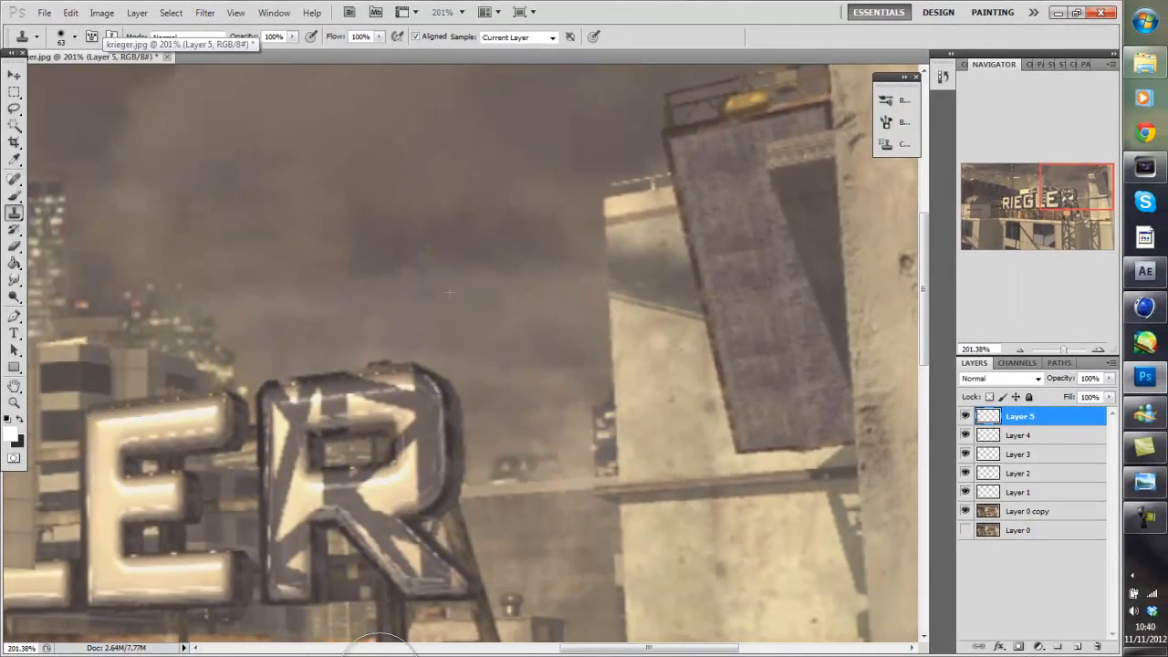
left_click(338, 633, "ctrl")
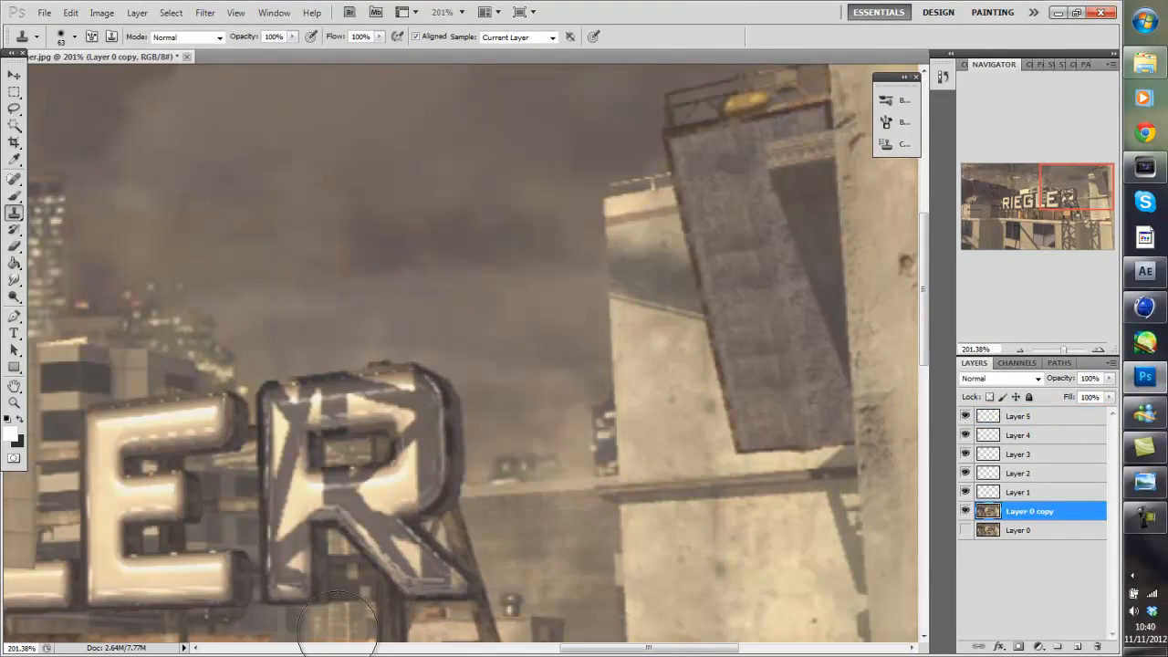
left_click(440, 228, "alt")
mouse_move(440, 319)
left_mouse_down()
mouse_move(441, 336)
mouse_move(332, 376)
mouse_move(289, 351)
mouse_move(444, 462)
mouse_move(351, 461)
mouse_move(251, 429)
left_mouse_up()
Check the whole retouched picture and compare it with the finished no-sign image in Windows Photo Viewer.
key("ctrl+0")
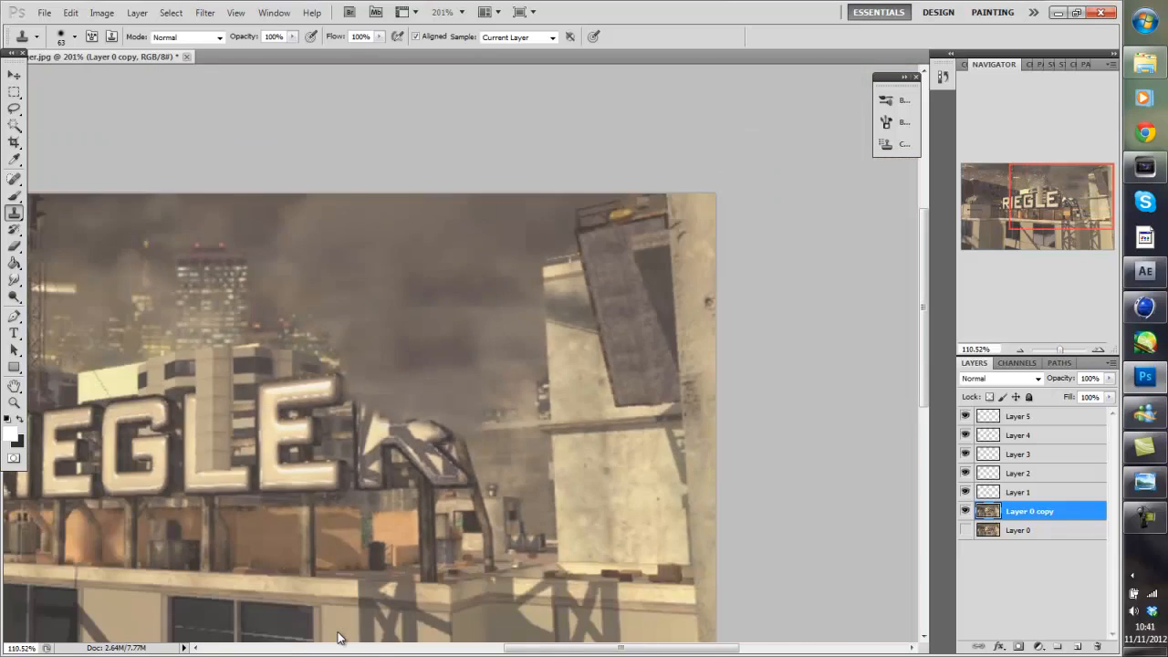
key("ctrl+plus")
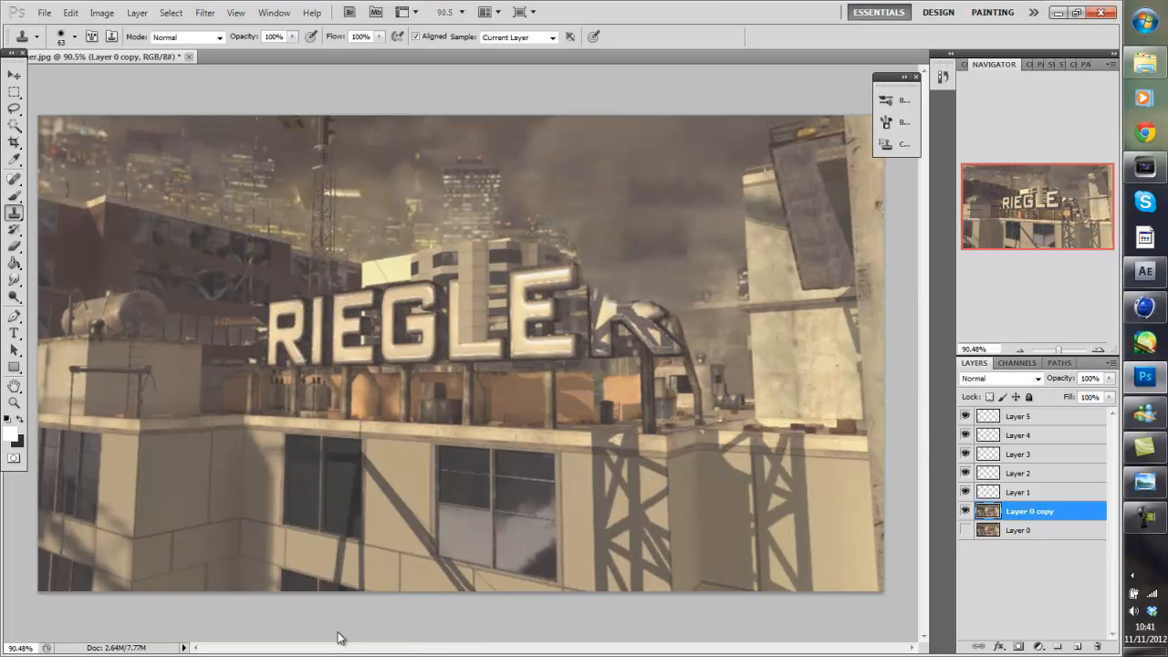
key("alt+Tab")
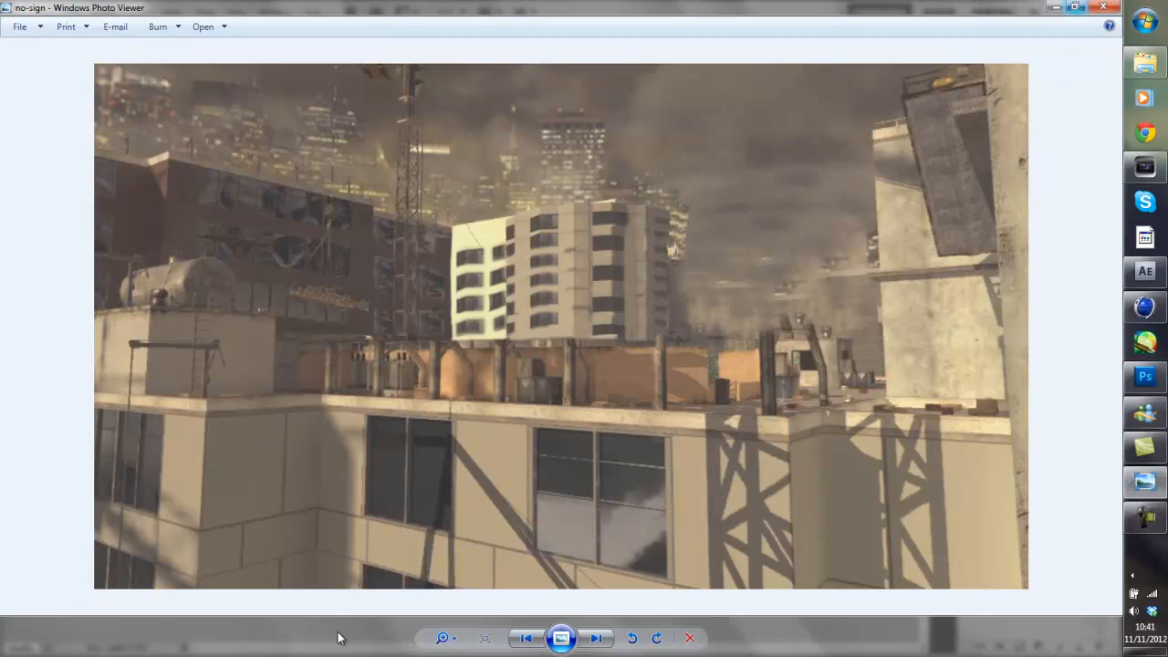
Switch to CINEMA 4D, create a new material and open it in the Material Editor.
mouse_move(1145, 306)
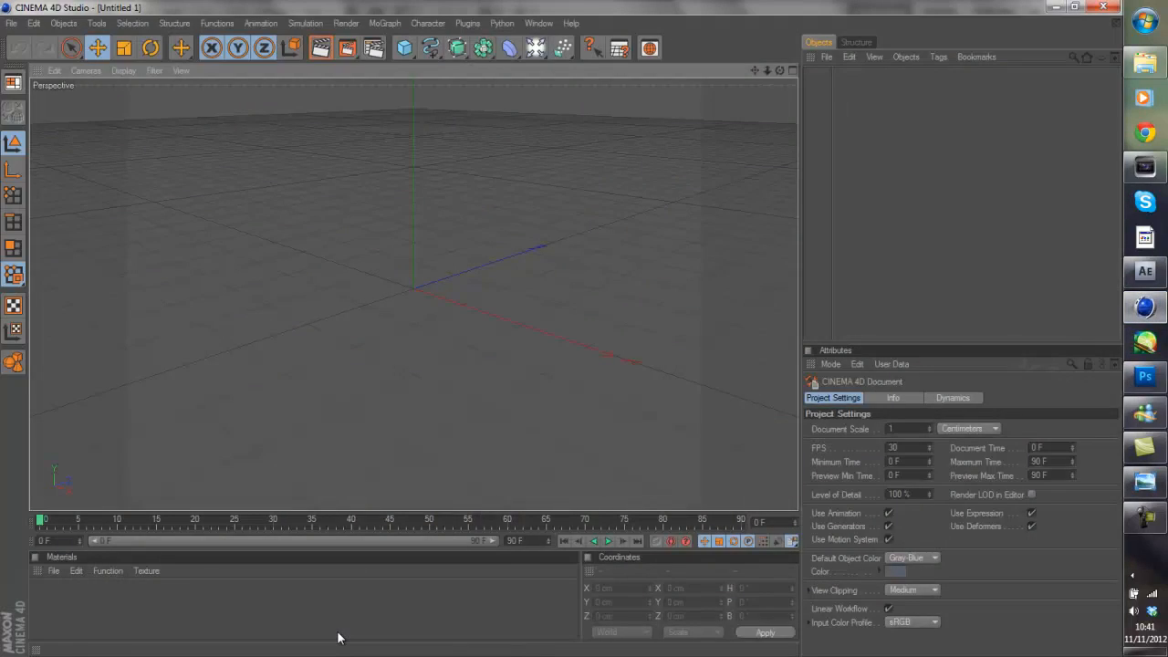
left_click(337, 638)
left_click(337, 638)
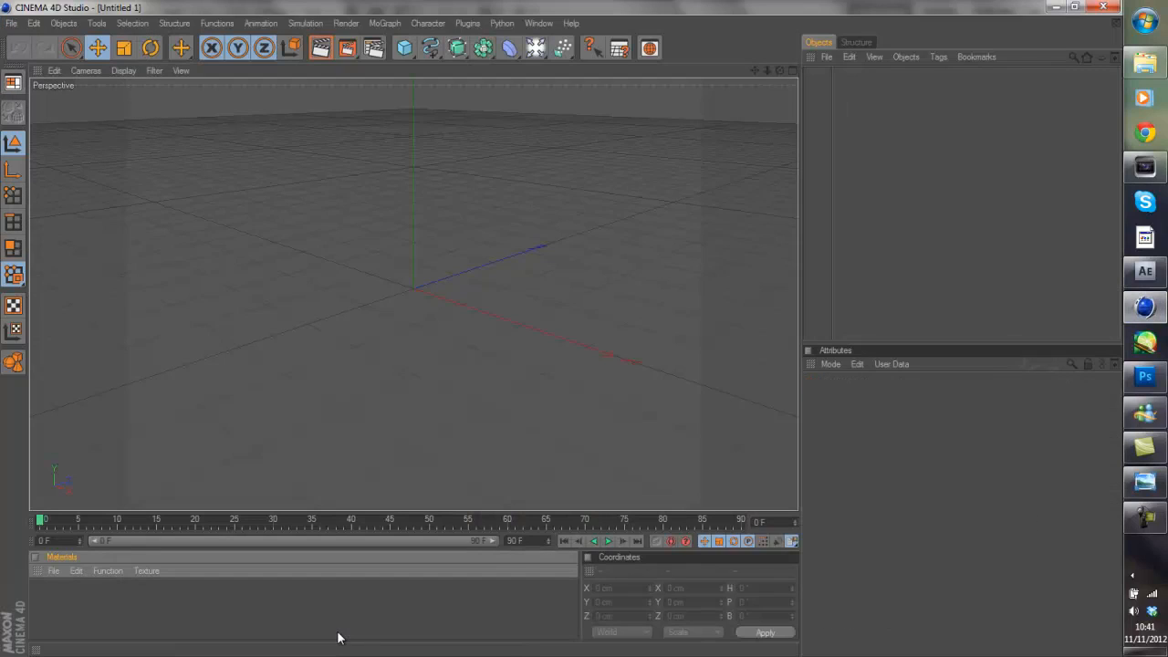
double_click(337, 638)
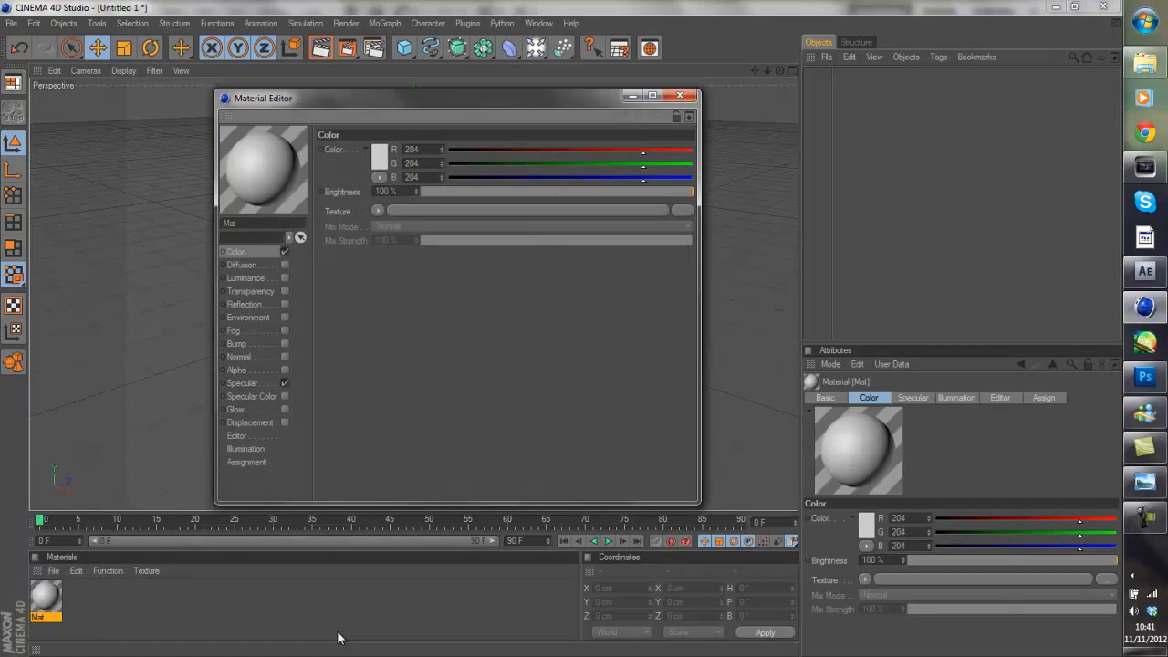
Load the krieger image from the Pictures library as the material's color texture and close the Material Editor.
left_click(378, 211)
left_click(405, 238)
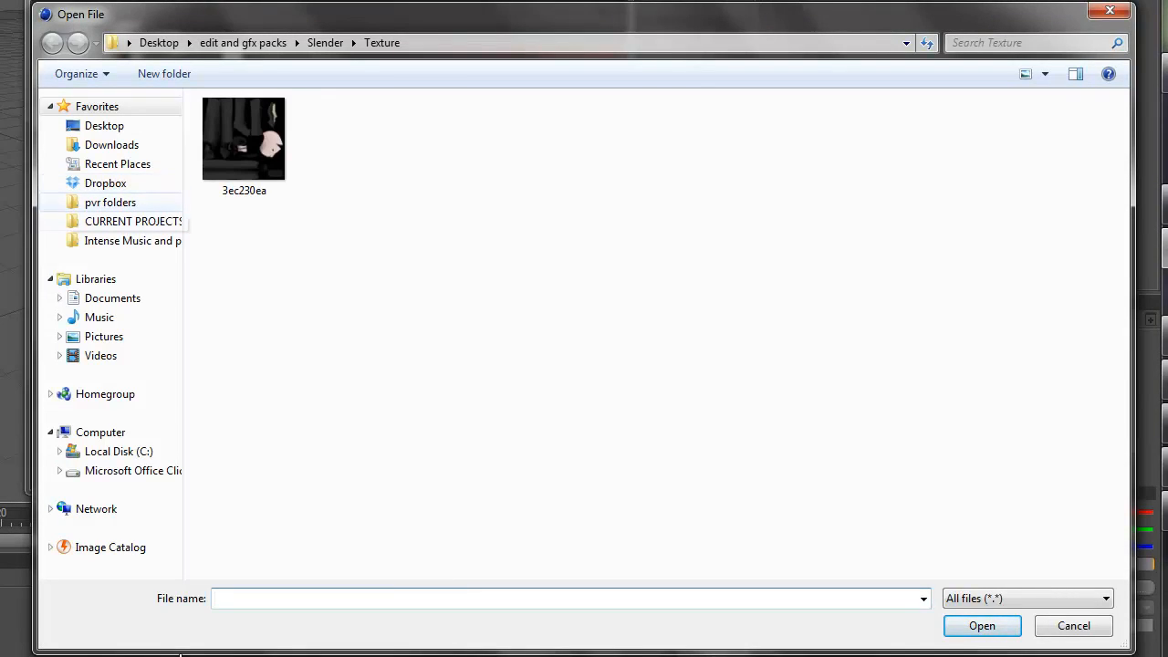
left_click(103, 335)
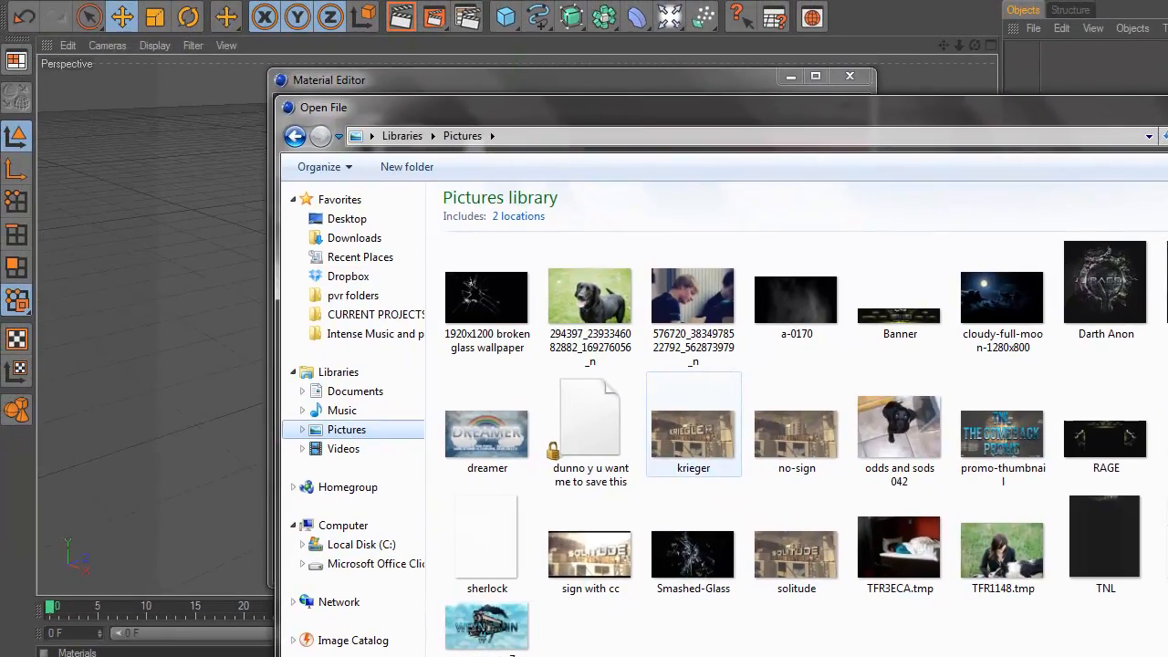
double_click(451, 343)
key("Return")
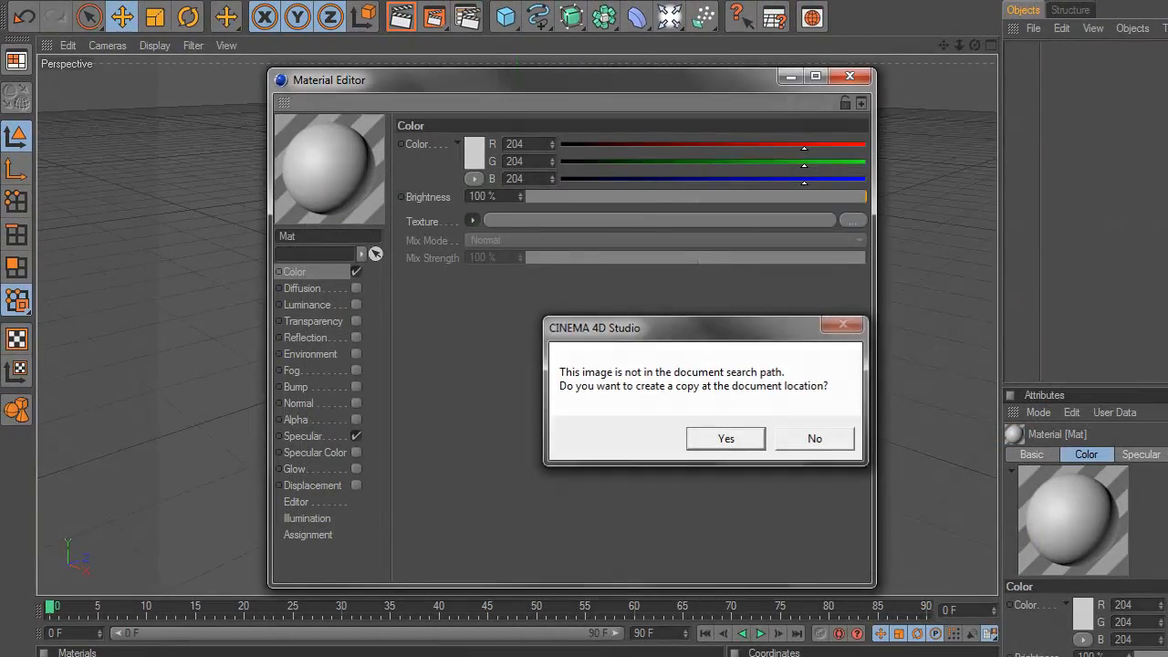
key("Escape")
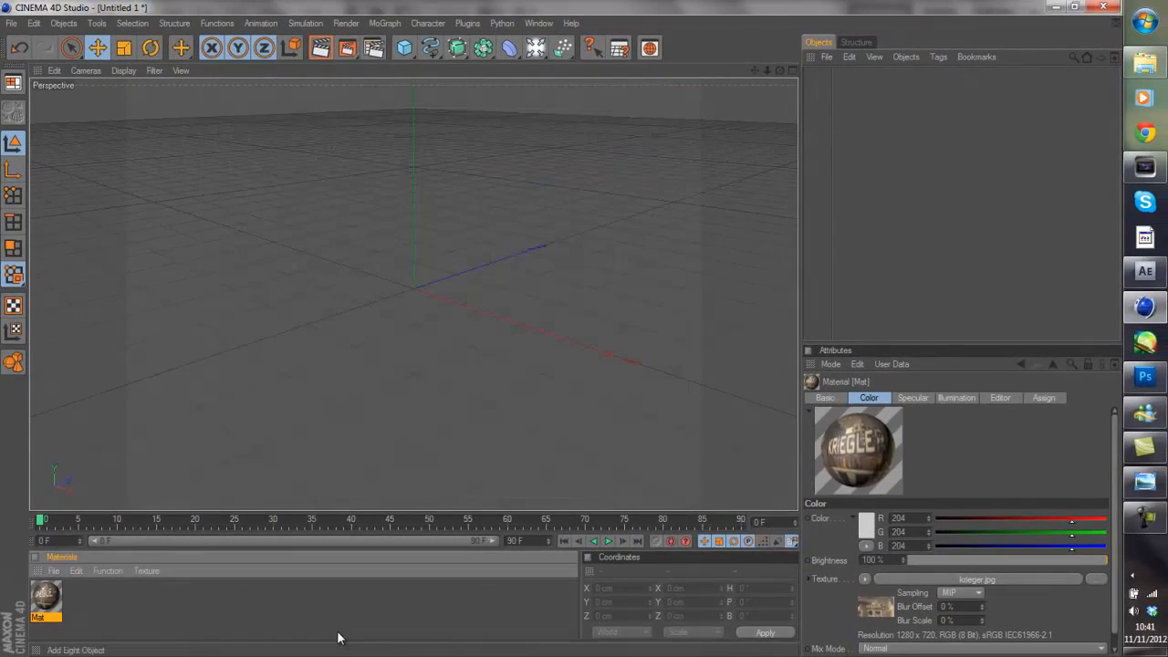
Add a Background object to the scene and apply the krieger material to it.
left_click(536, 47)
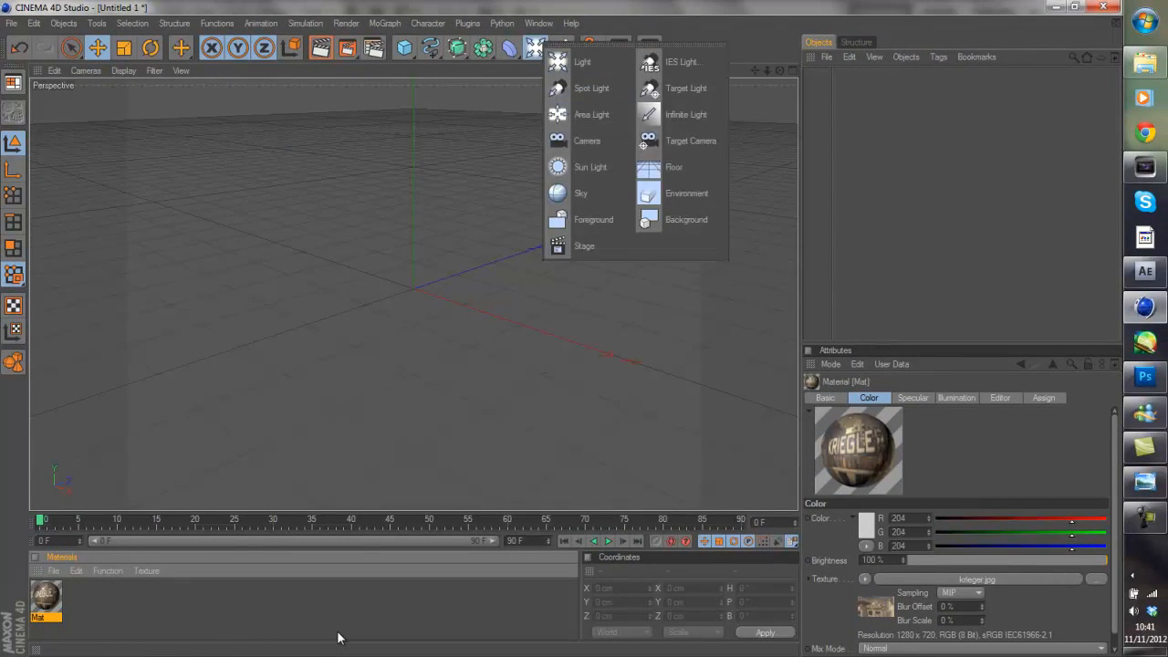
left_click(686, 219)
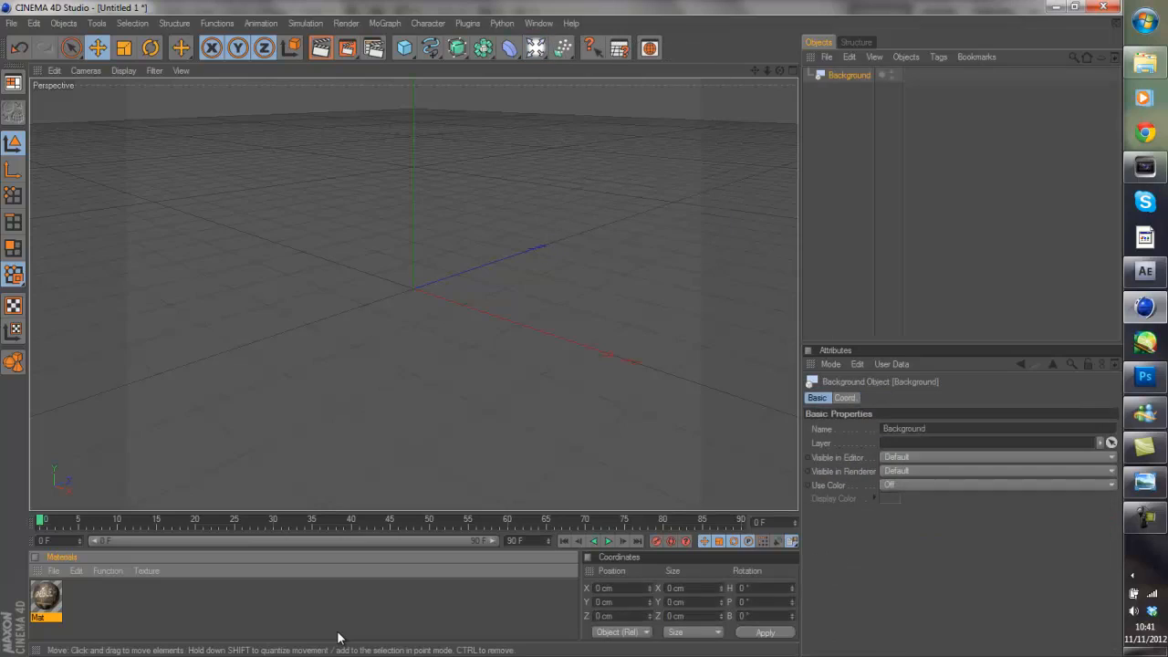
left_click_drag(46, 598, 849, 74)
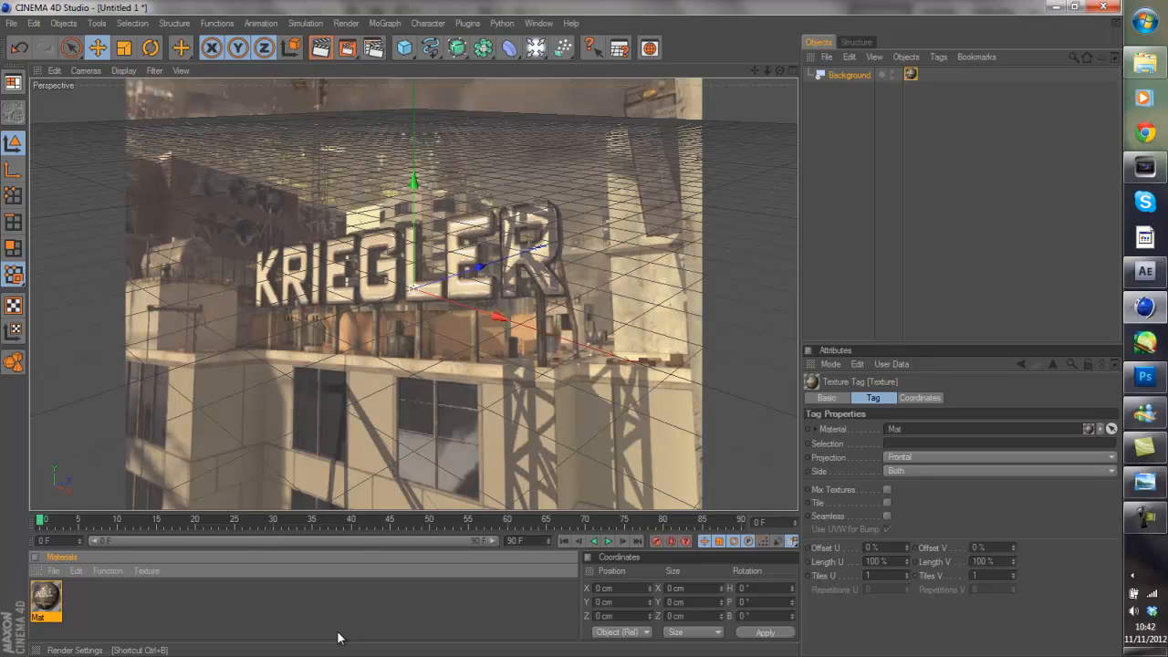
Set the render output size to 1280 x 720 pixels and close the render settings.
key("ctrl+b")
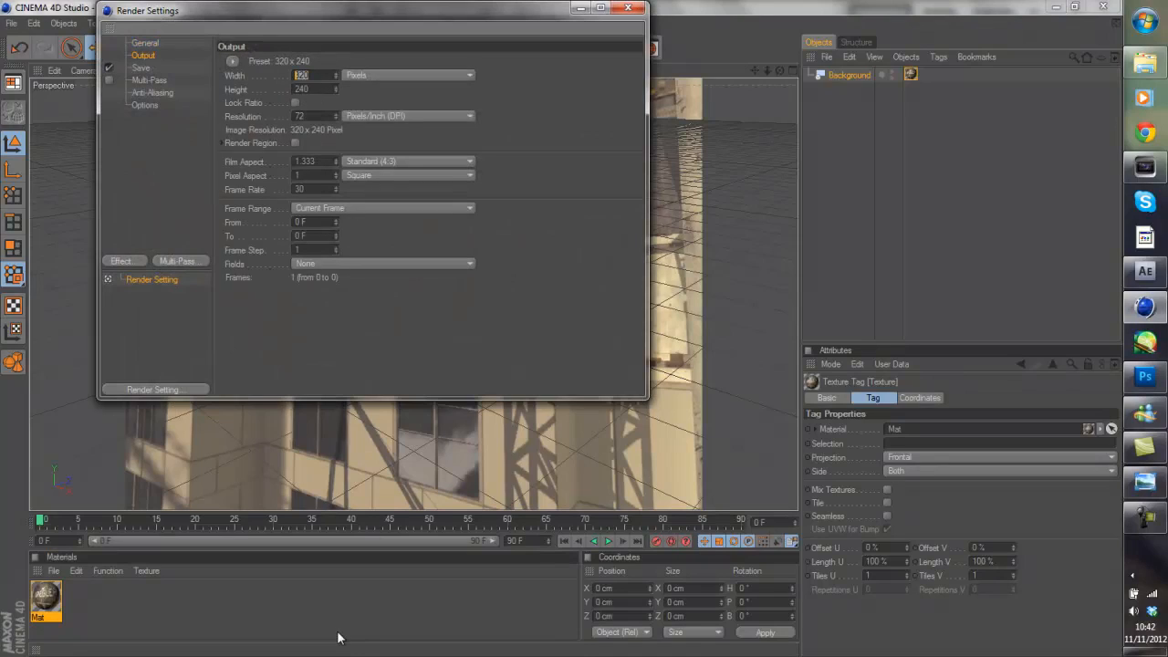
type("1280")
key("Tab")
type("7")
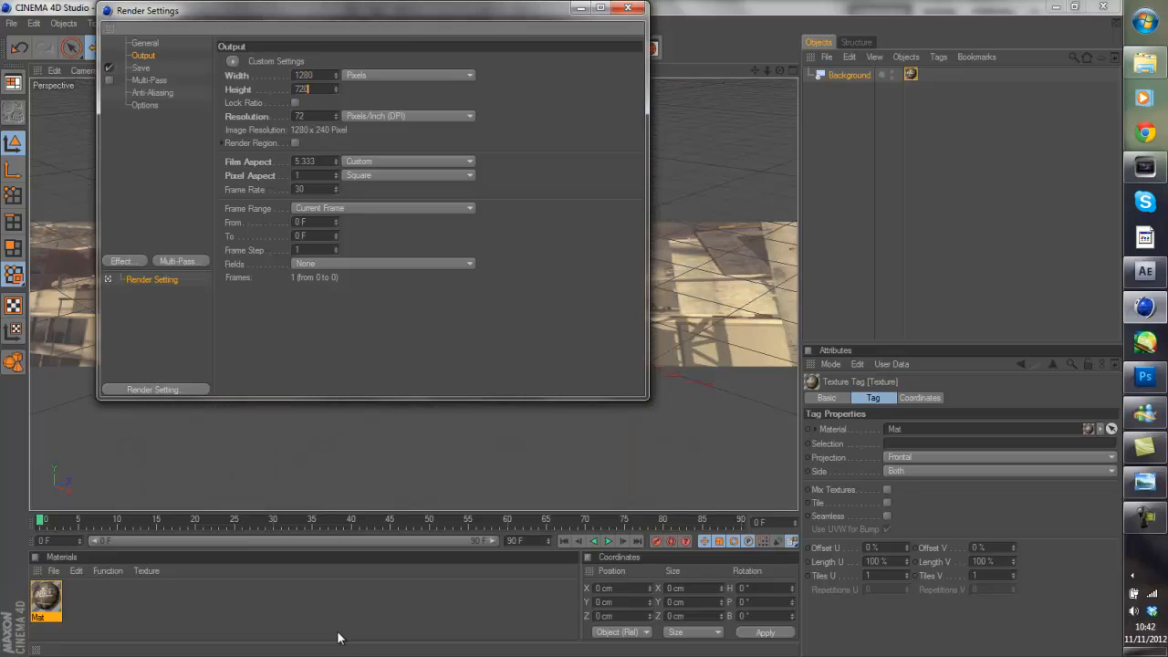
key("Return")
left_click(627, 7)
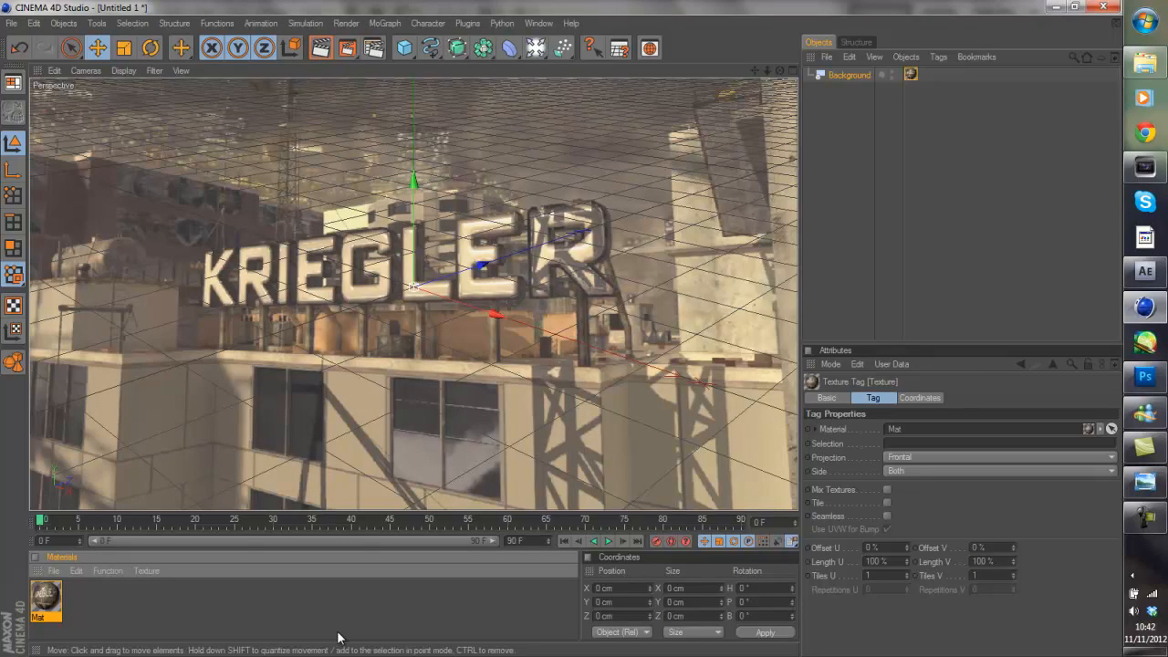
Add a Text spline to the scene and set its text to the letter S.
left_click(429, 48)
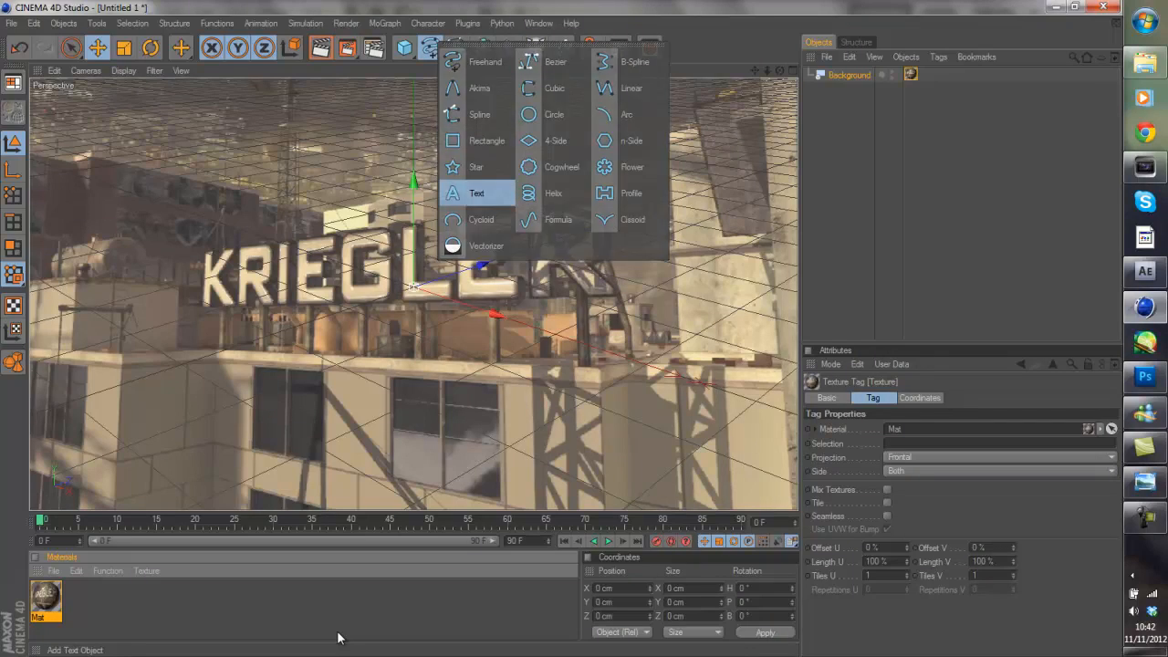
left_click(475, 193)
double_click(839, 429)
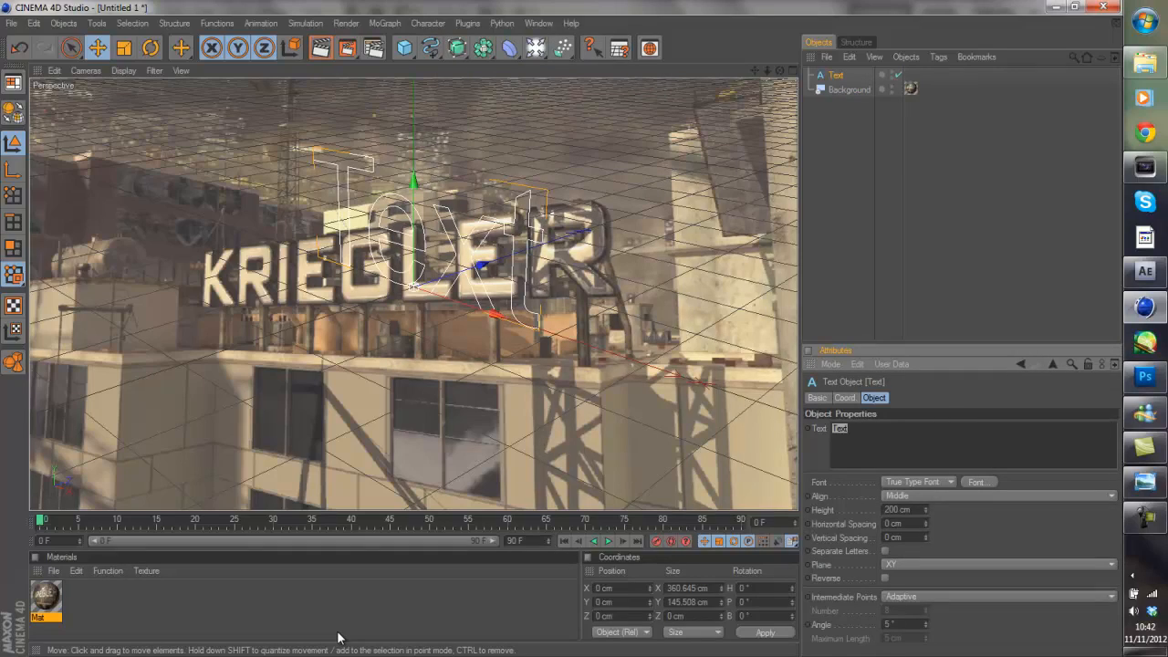
type("S")
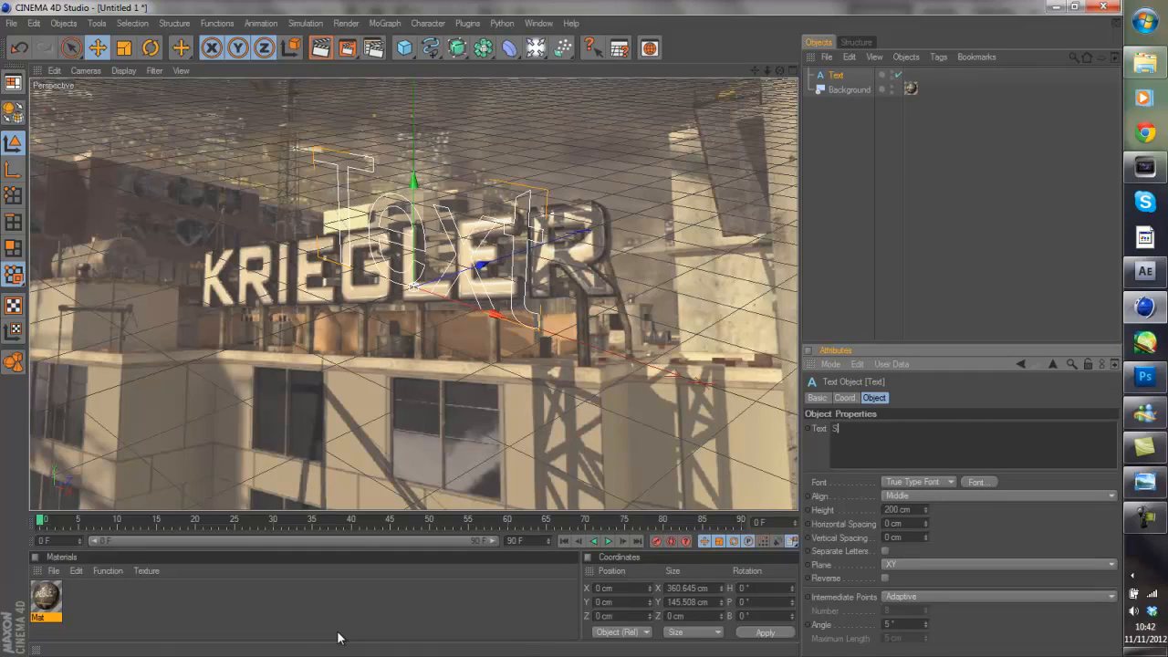
left_click(913, 200)
left_click(836, 76)
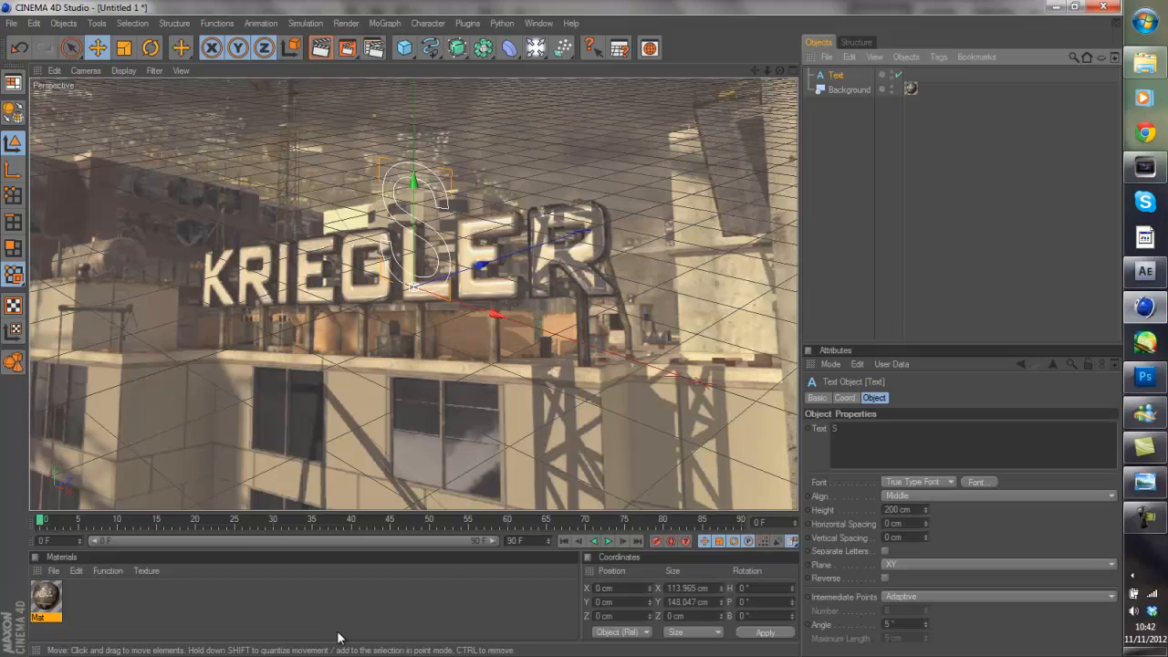
Add an Extrude NURBS object and make the S text spline its child to extrude the letter.
left_click(457, 48)
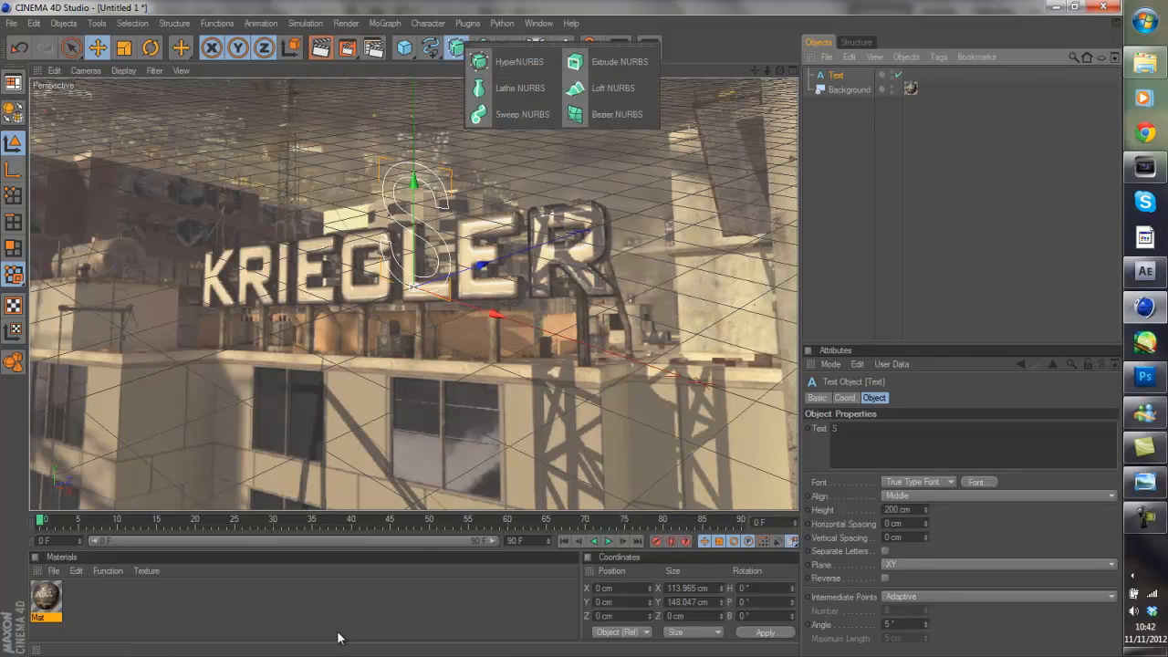
left_click(611, 62)
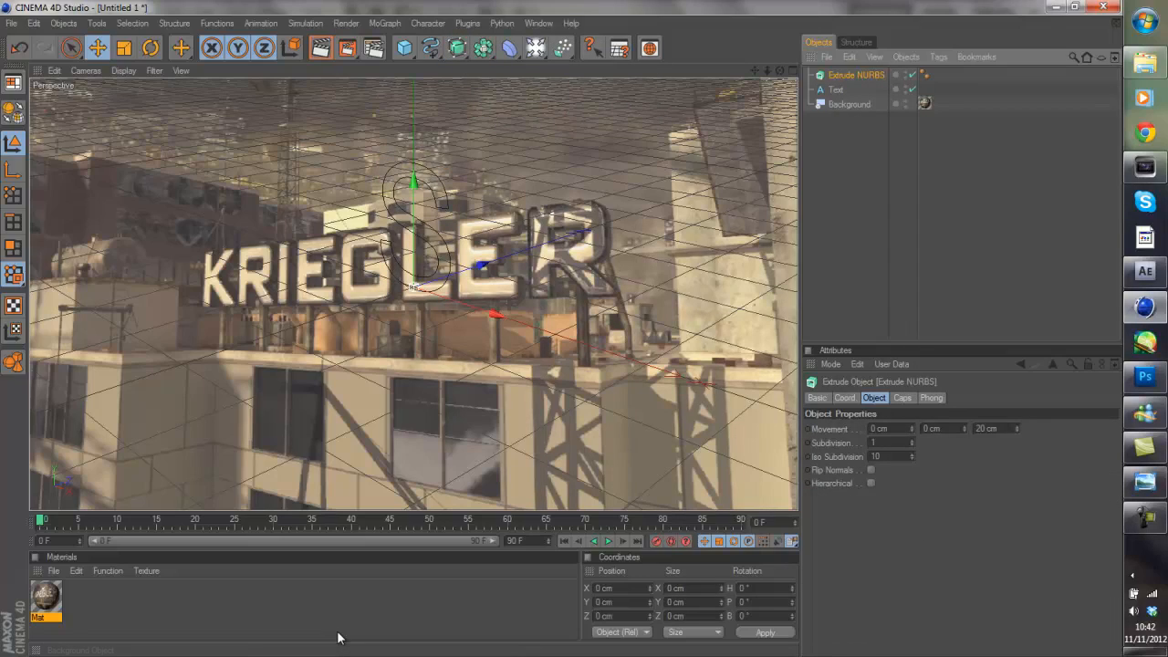
left_click_drag(836, 90, 844, 76)
left_click_drag(843, 77, 843, 76)
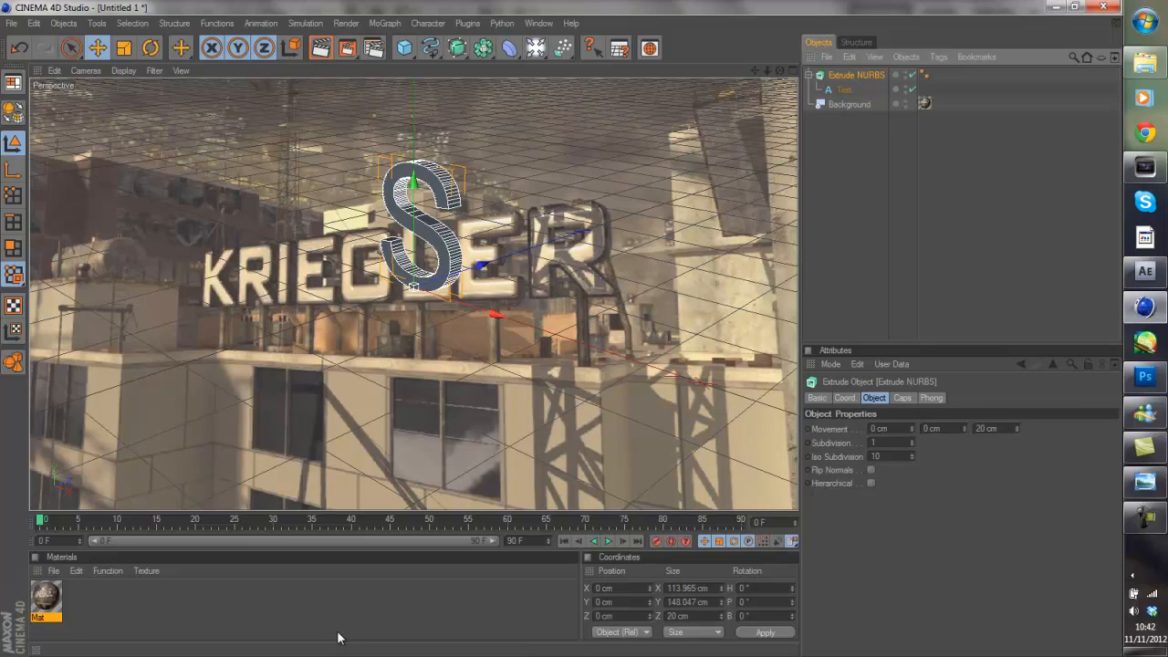
left_click(338, 638)
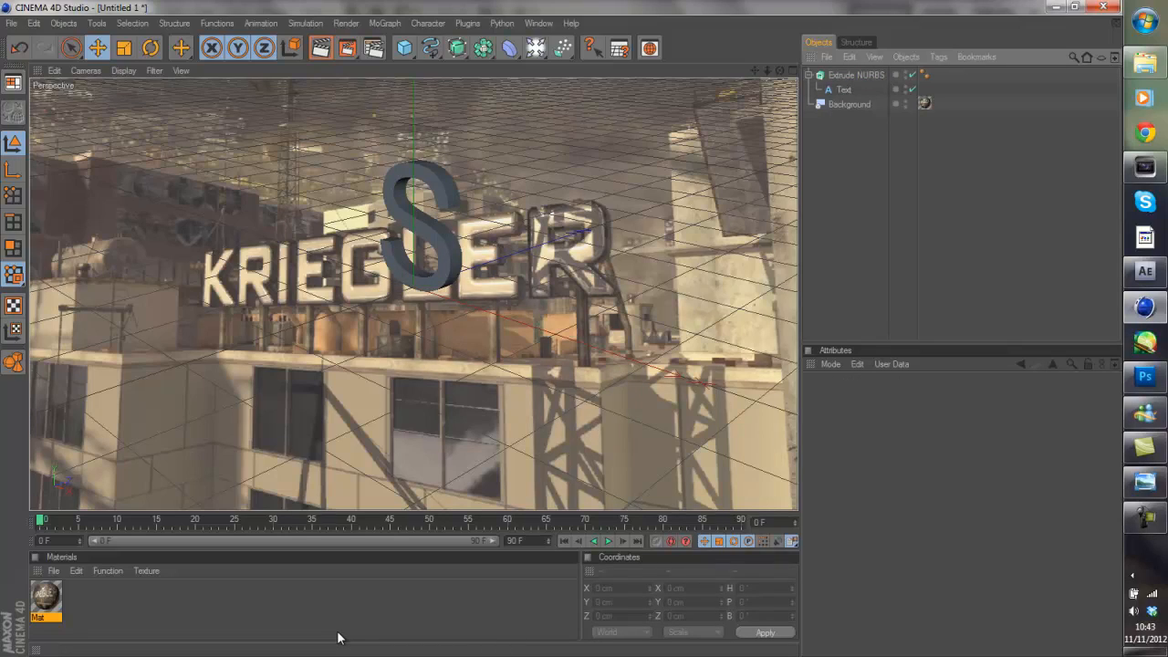
Try to rotate the extruded letter S freely with the Rotate tool.
mouse_move(780, 70)
left_mouse_down()
mouse_move(744, 95)
mouse_move(780, 44)
mouse_move(778, 81)
left_mouse_up()
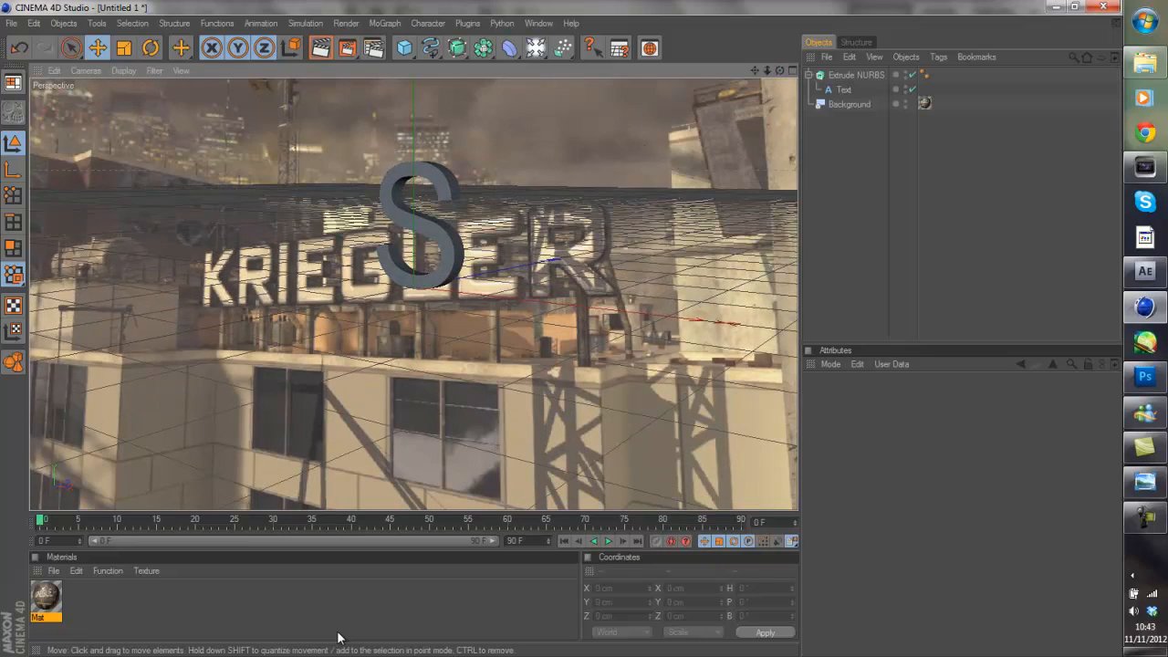
left_click(856, 75)
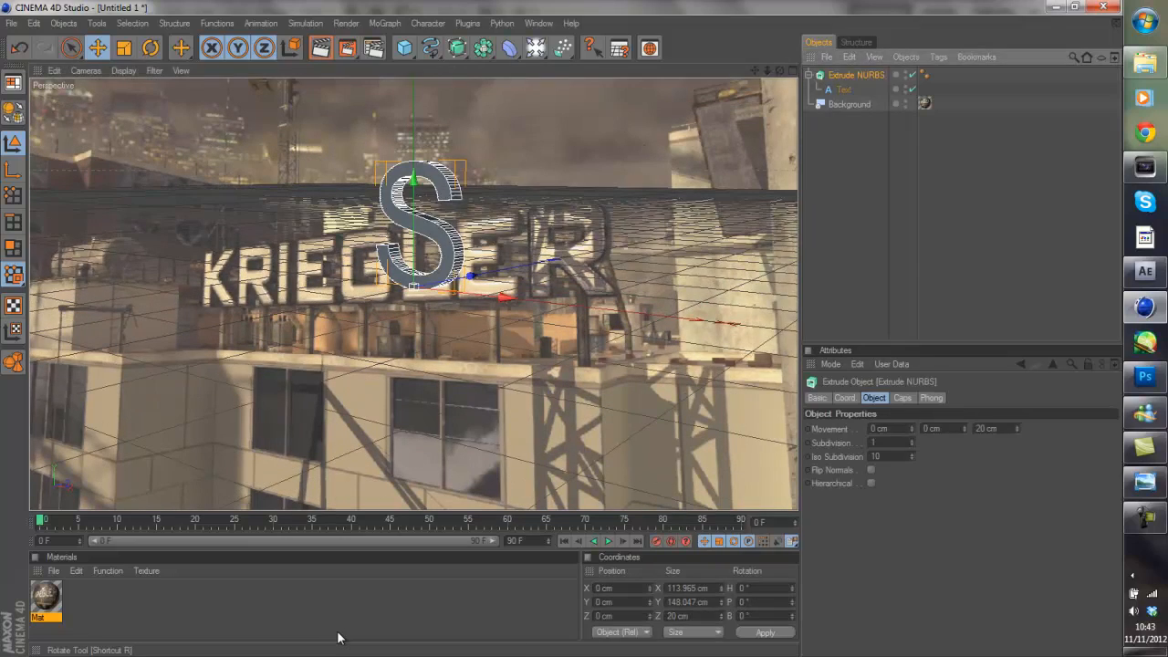
key("r")
left_click_drag(420, 312, 427, 286)
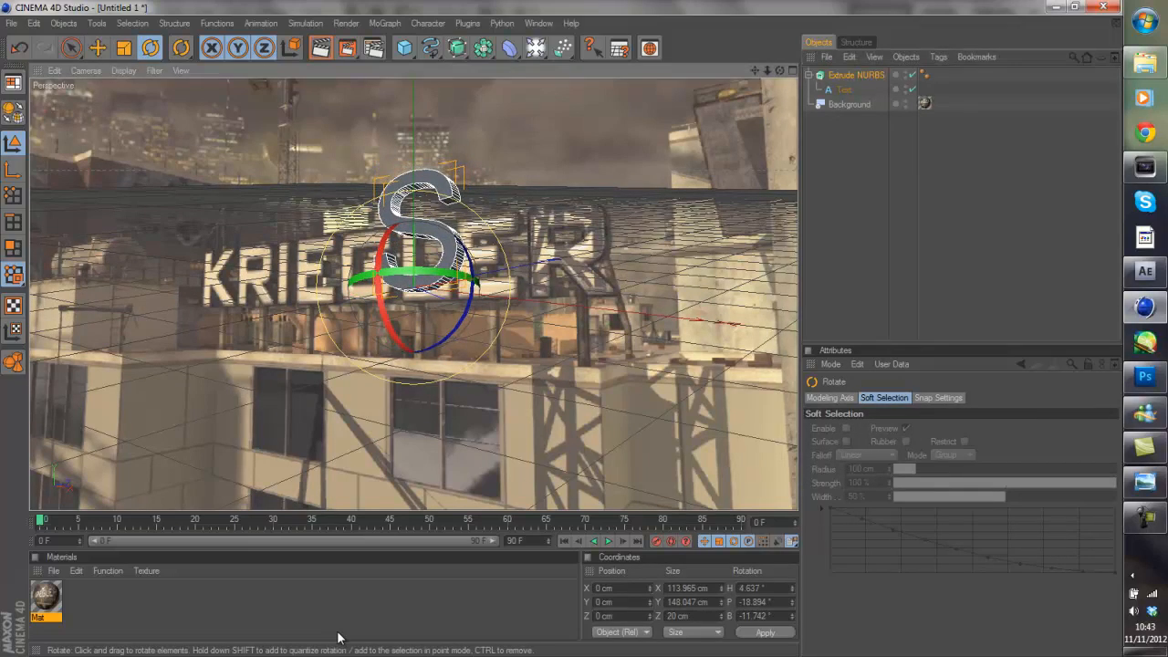
key("ctrl+z")
Orbit the perspective view to a low angle so the extruded S lines up with the rooftop sign.
left_click_drag(780, 70, 780, 84)
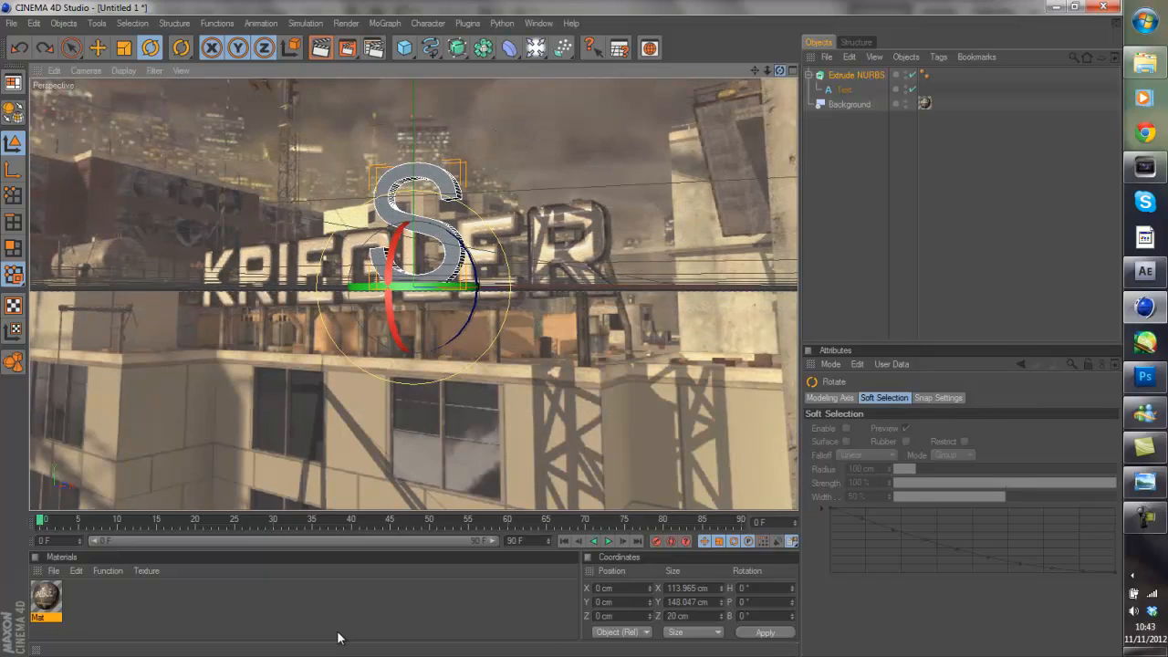
key("ctrl+shift+a")
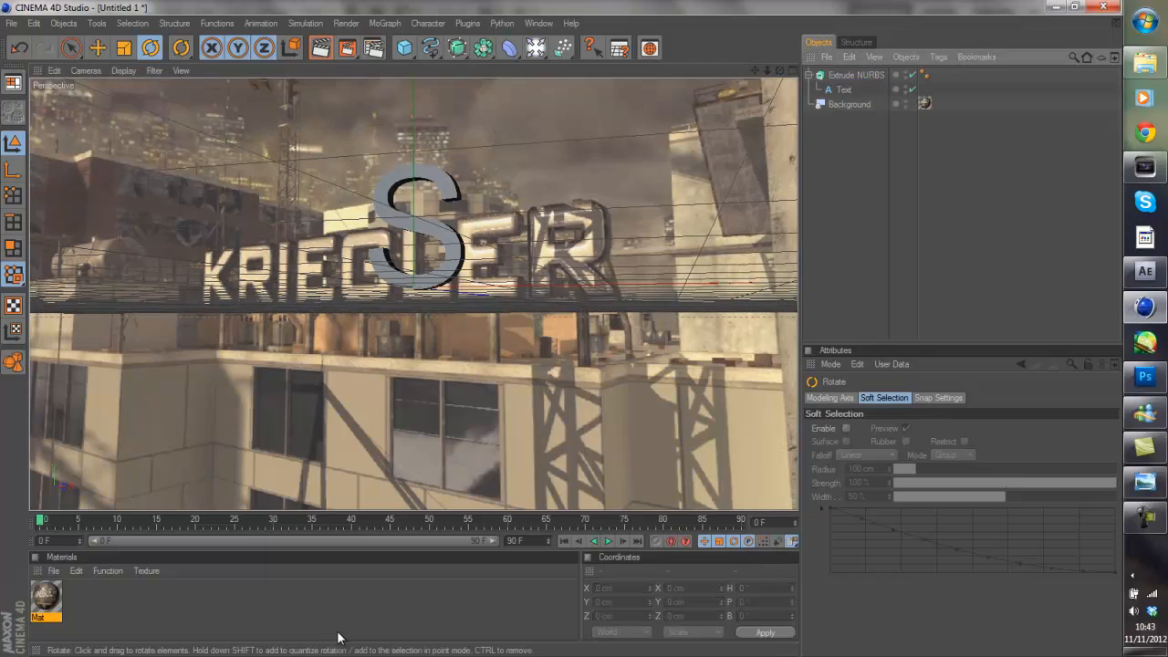
key("ctrl+z")
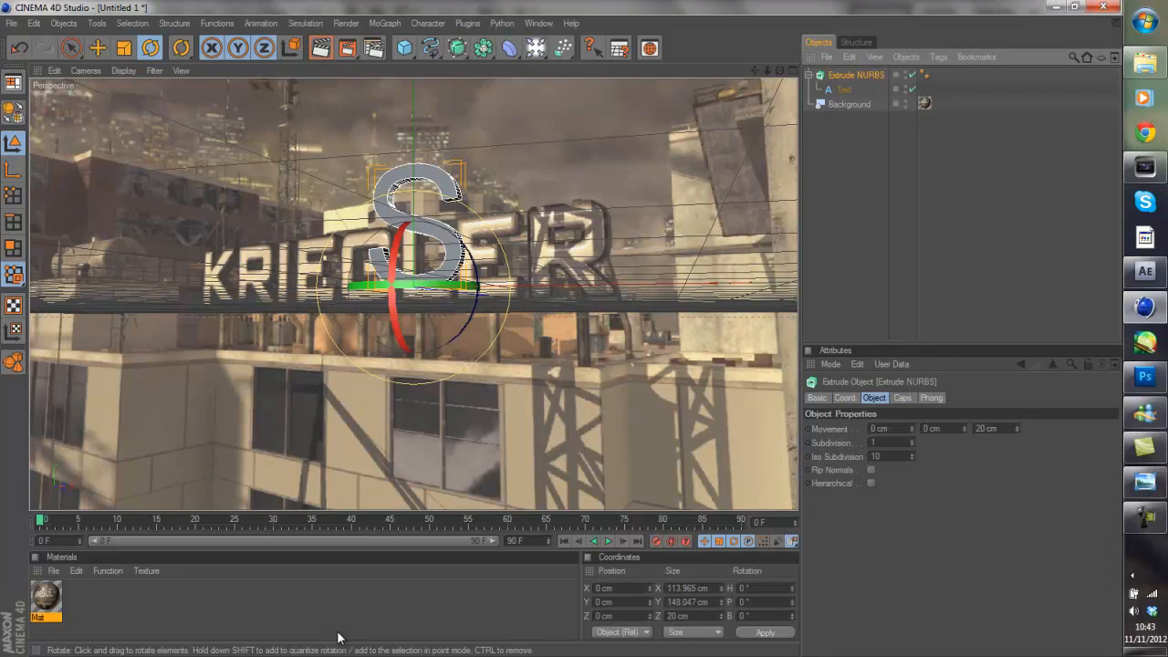
key("ctrl+shift+a")
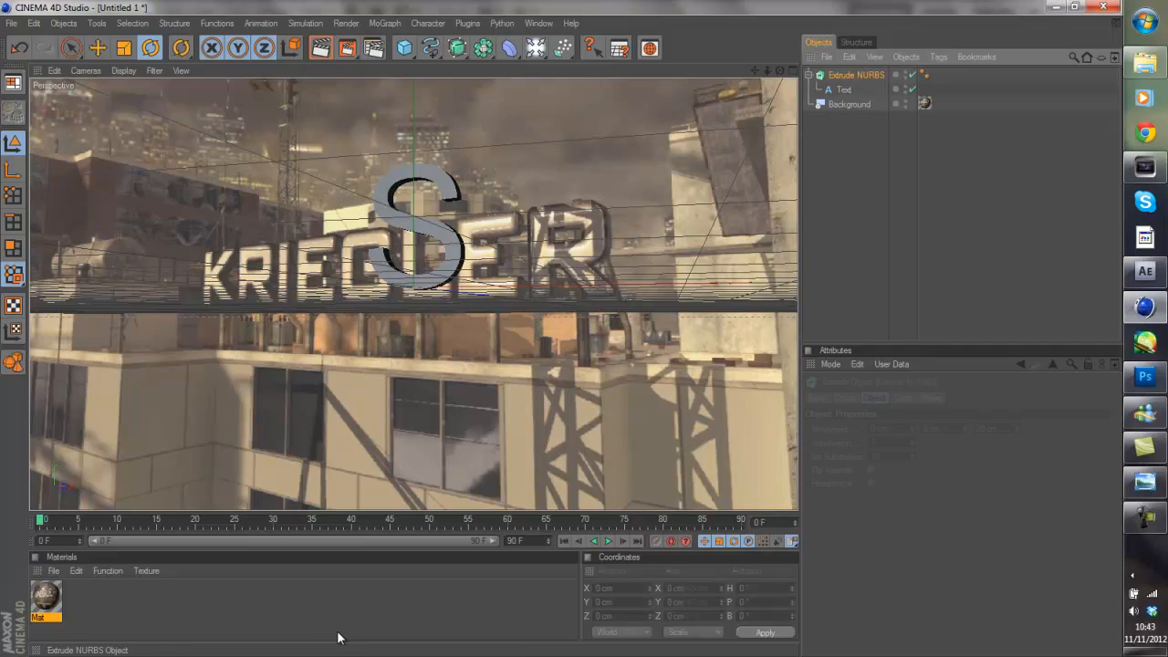
Set the Extrude NURBS start and end caps to Fillet Cap with the 2 Steps fillet type.
key("ctrl+z")
left_click(902, 397)
left_click(874, 398)
left_click(902, 398)
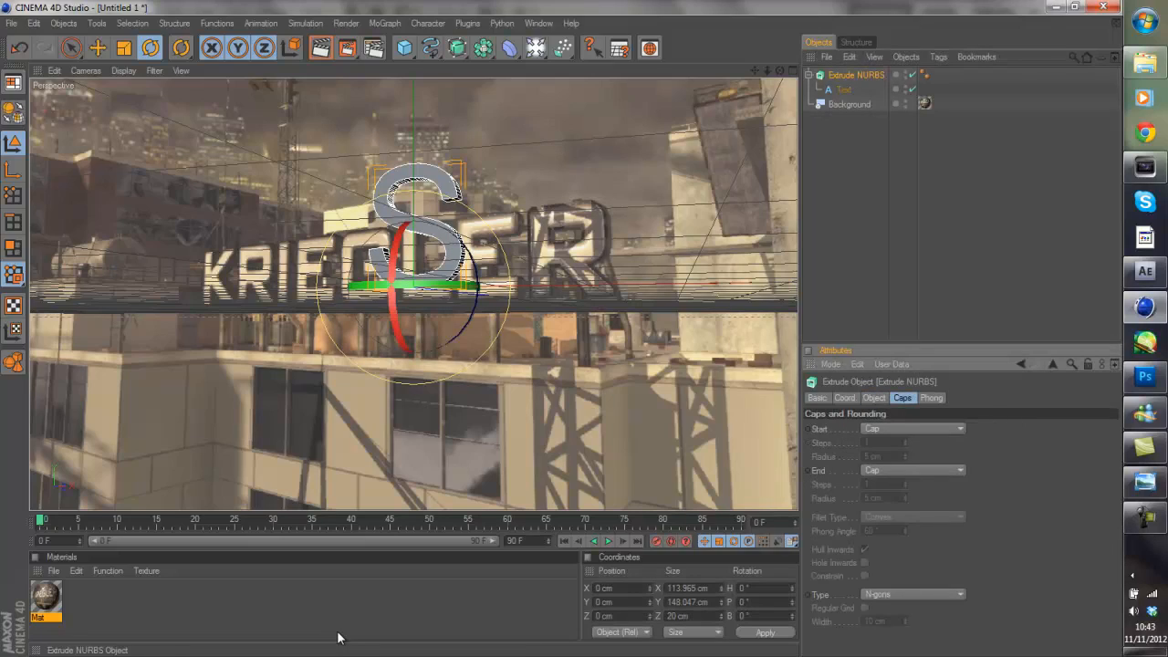
key("ctrl+z")
left_click(912, 429)
left_click(913, 484)
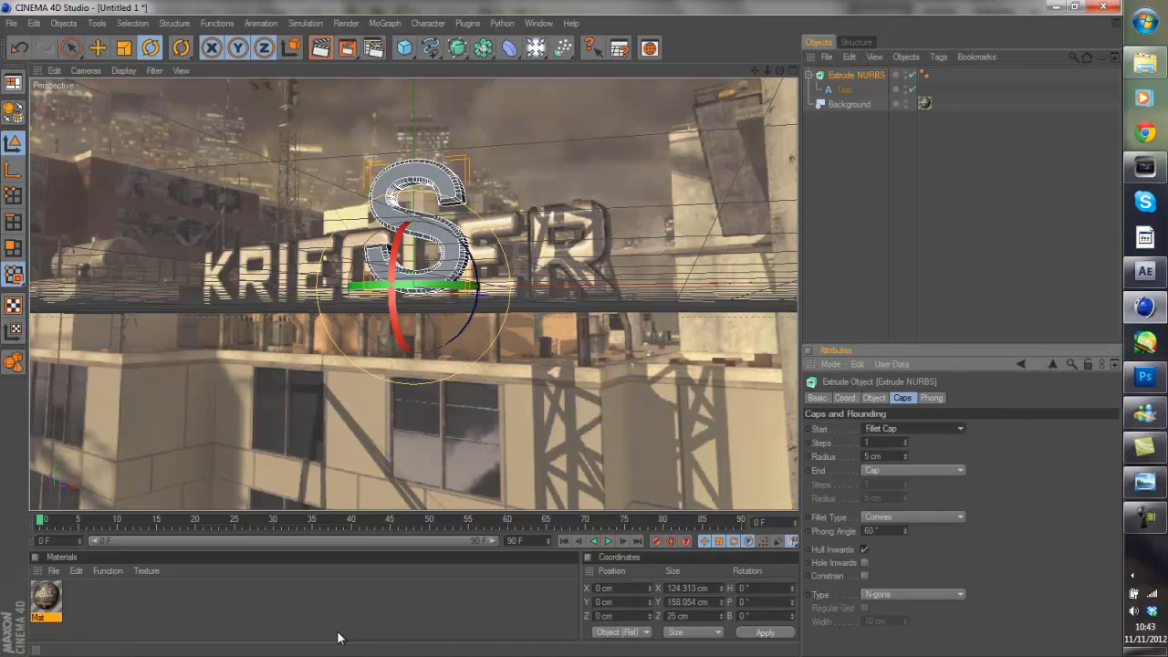
key("ctrl+z")
key("ctrl+z")
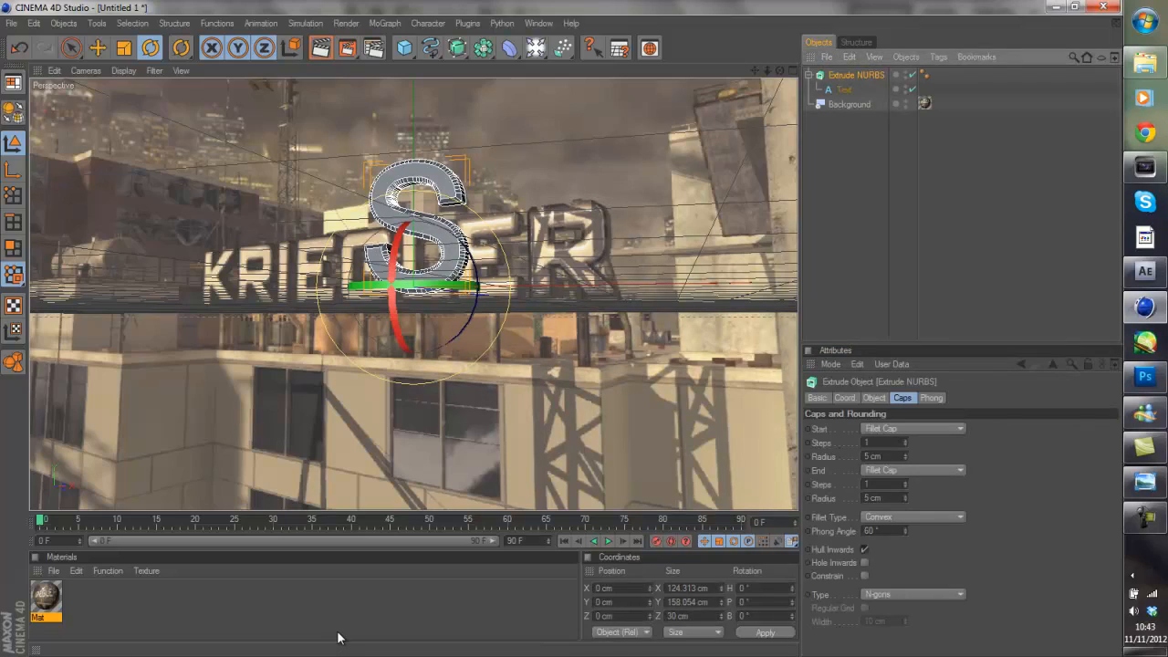
left_click(913, 517)
left_click(913, 601)
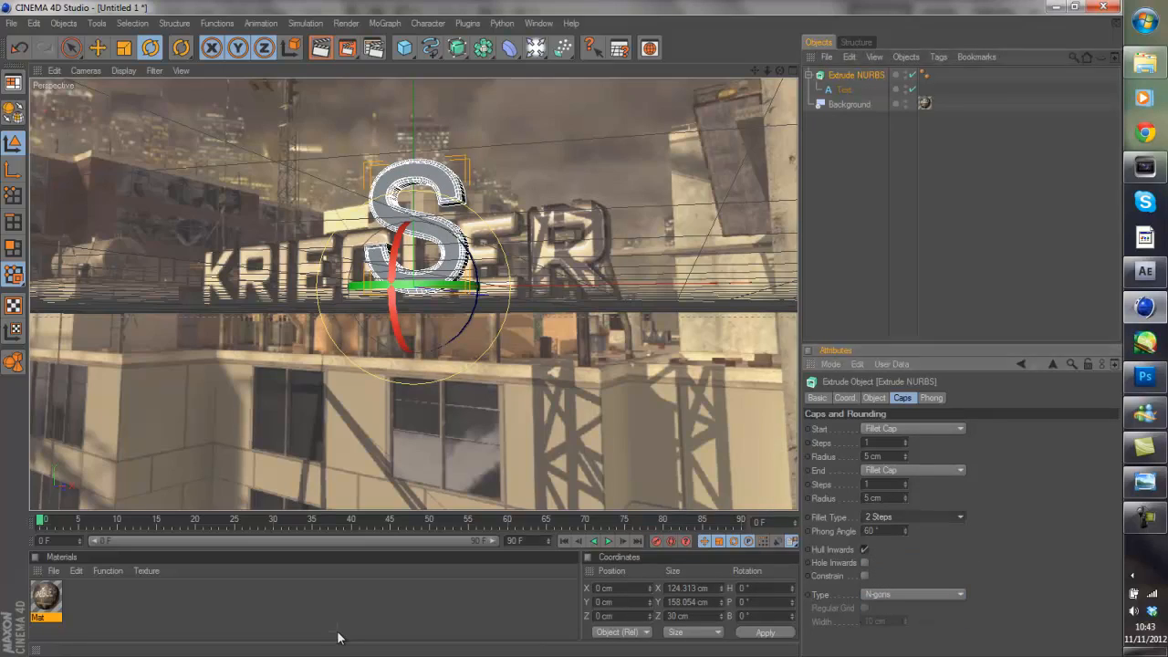
left_click(949, 228)
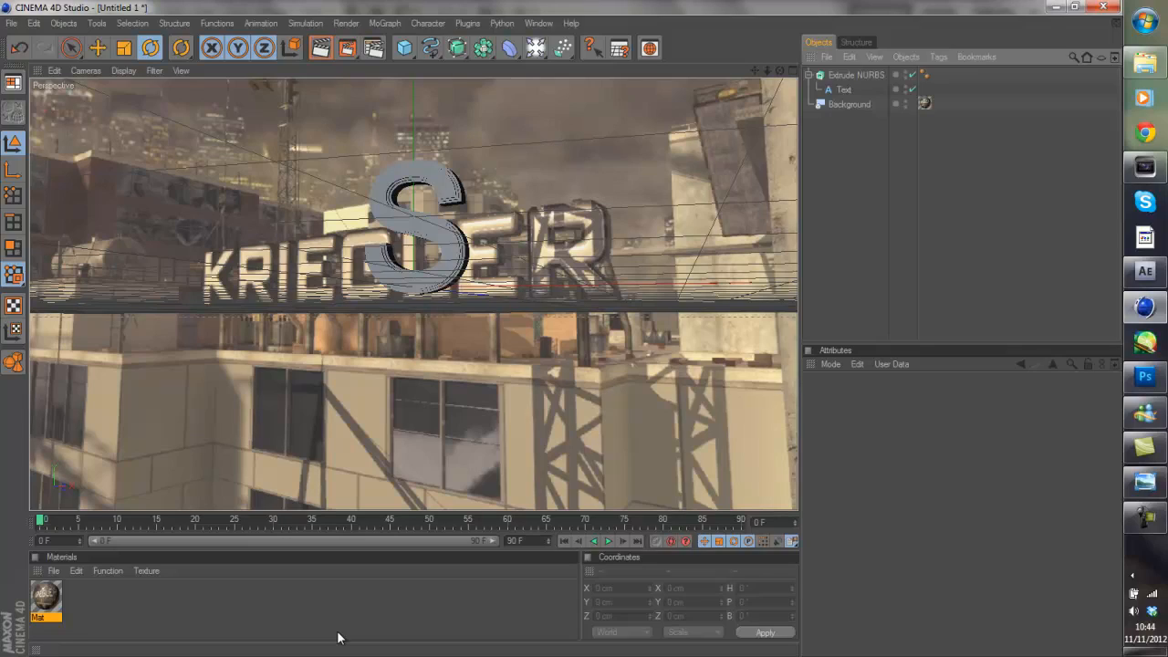
Create a new material with a cream color of RGB 241, 237, 210 and show its preview as a Double Torus.
left_click(338, 638)
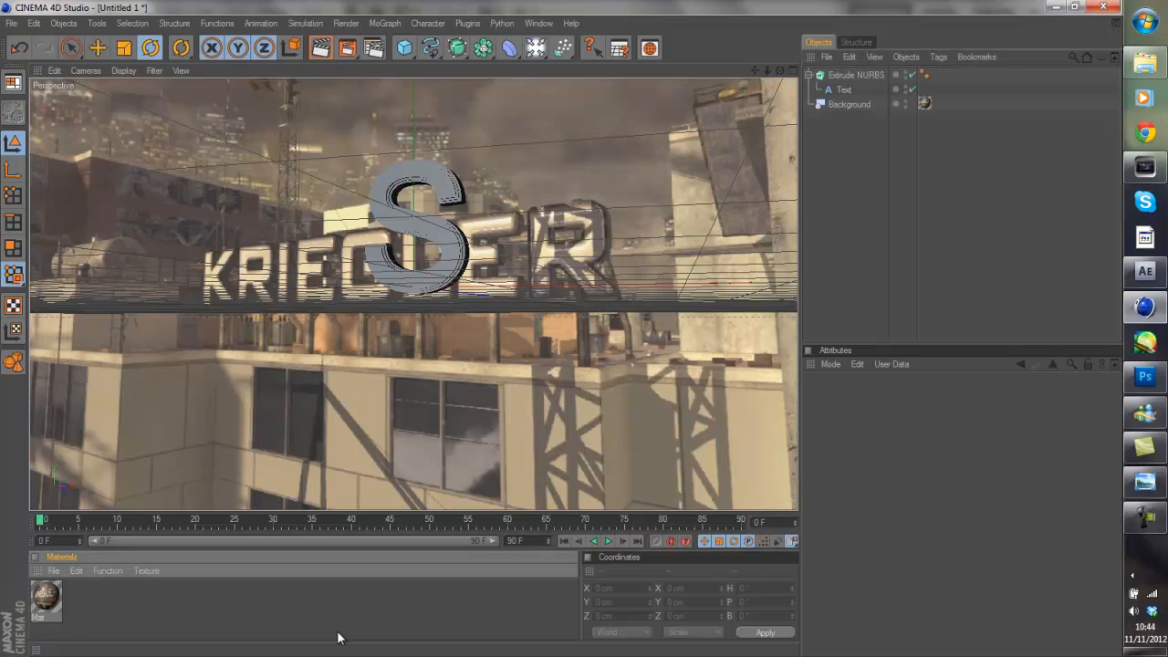
double_click(338, 638)
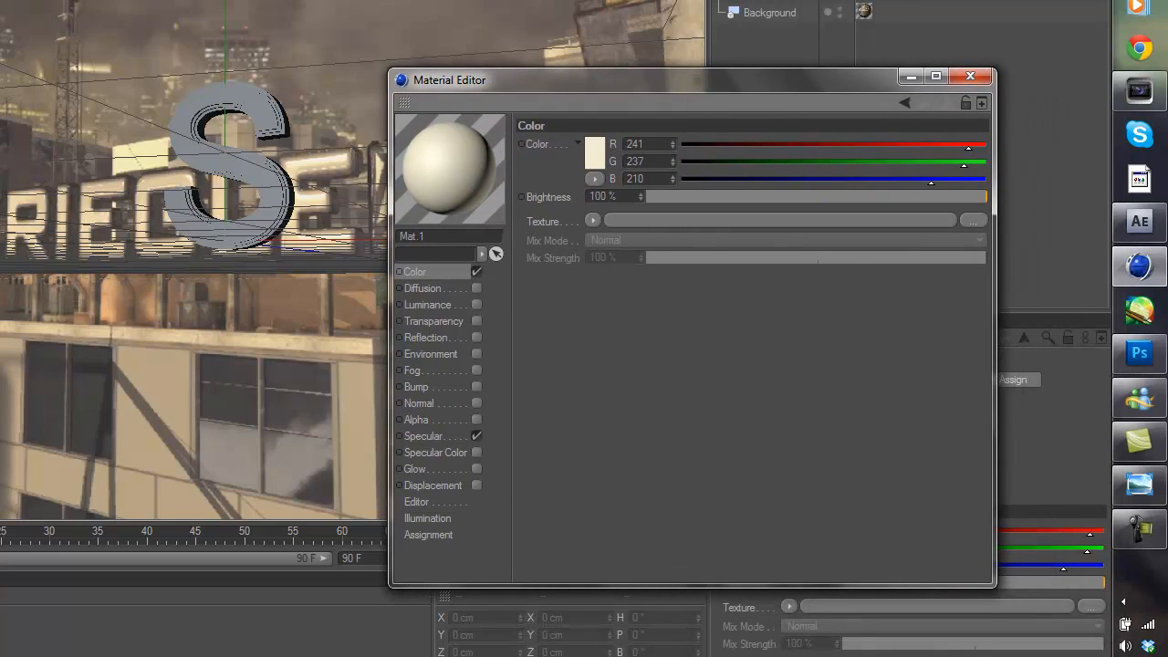
right_click(450, 169)
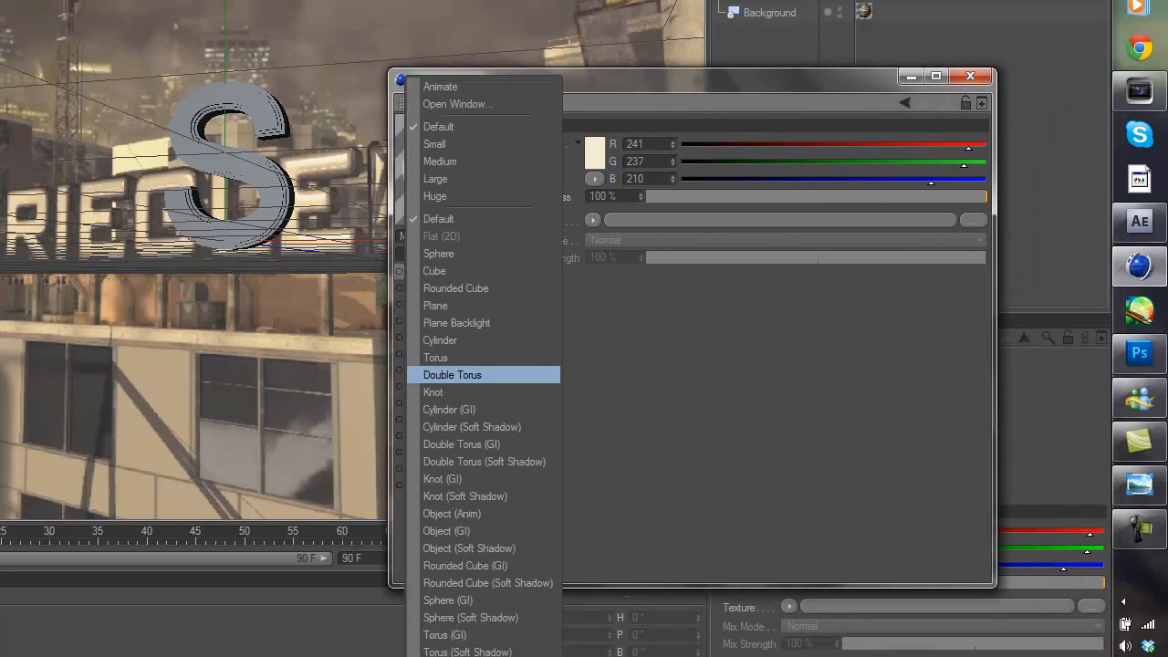
left_click(481, 374)
Turn off the cream material's specular and enable reflection with a Fresnel texture, 14% brightness and 14% mix strength.
left_click(476, 338)
left_click(596, 237)
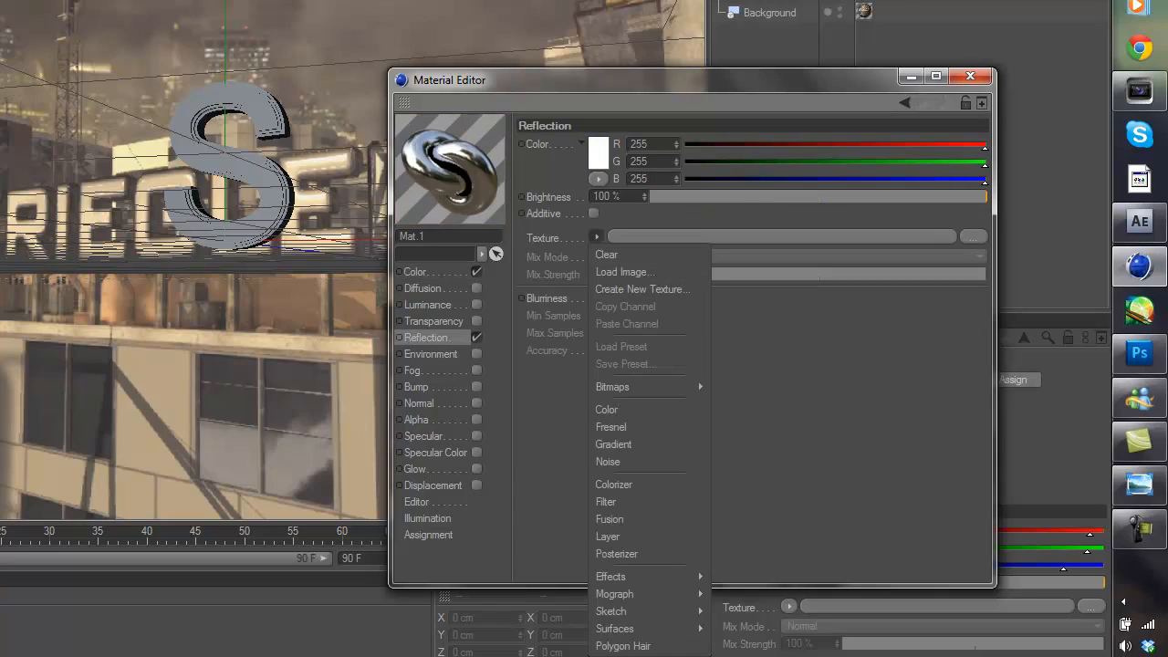
left_click(611, 427)
left_click(697, 196)
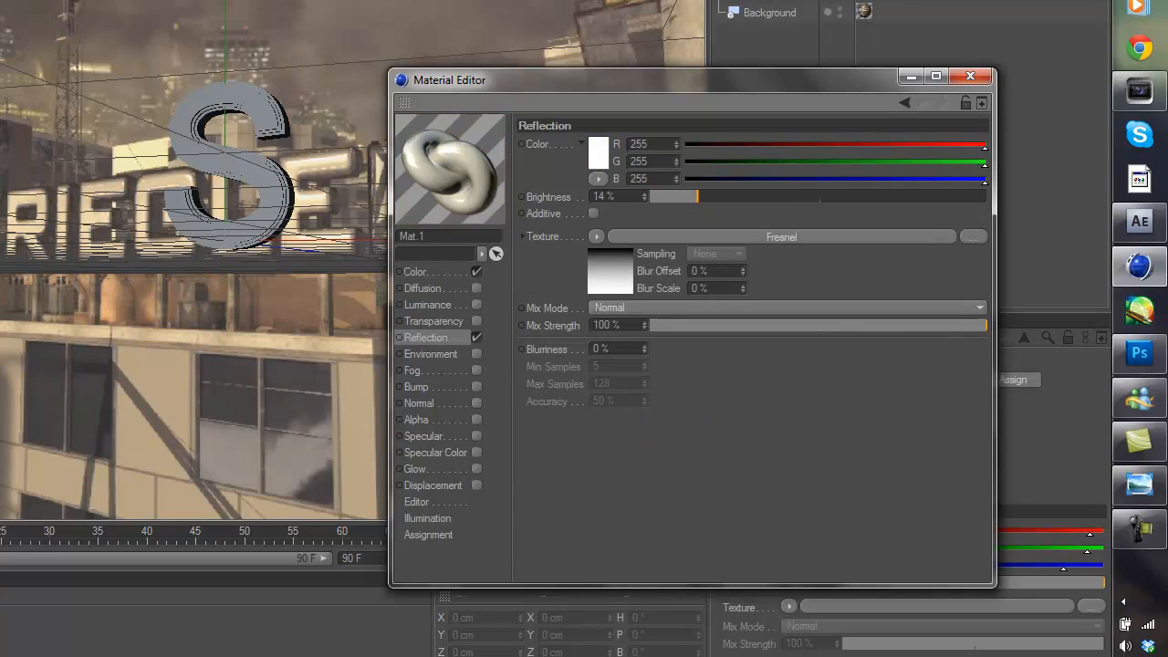
left_click(697, 325)
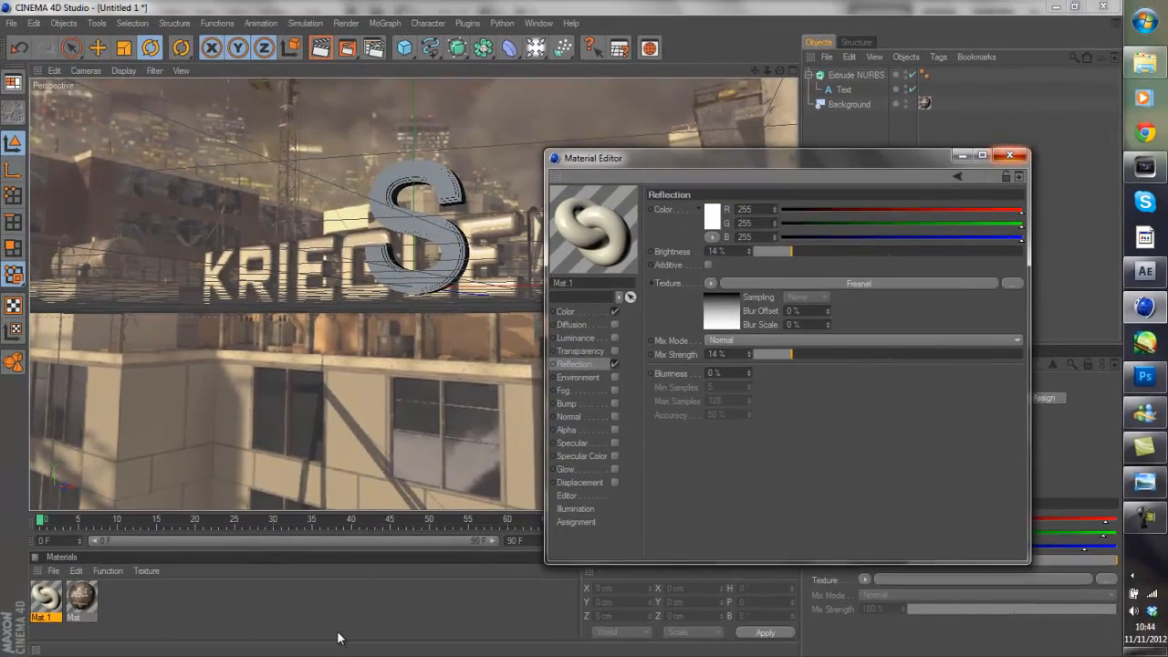
Close the Material Editor and apply the cream material to the Extrude NURBS object.
left_click(1009, 155)
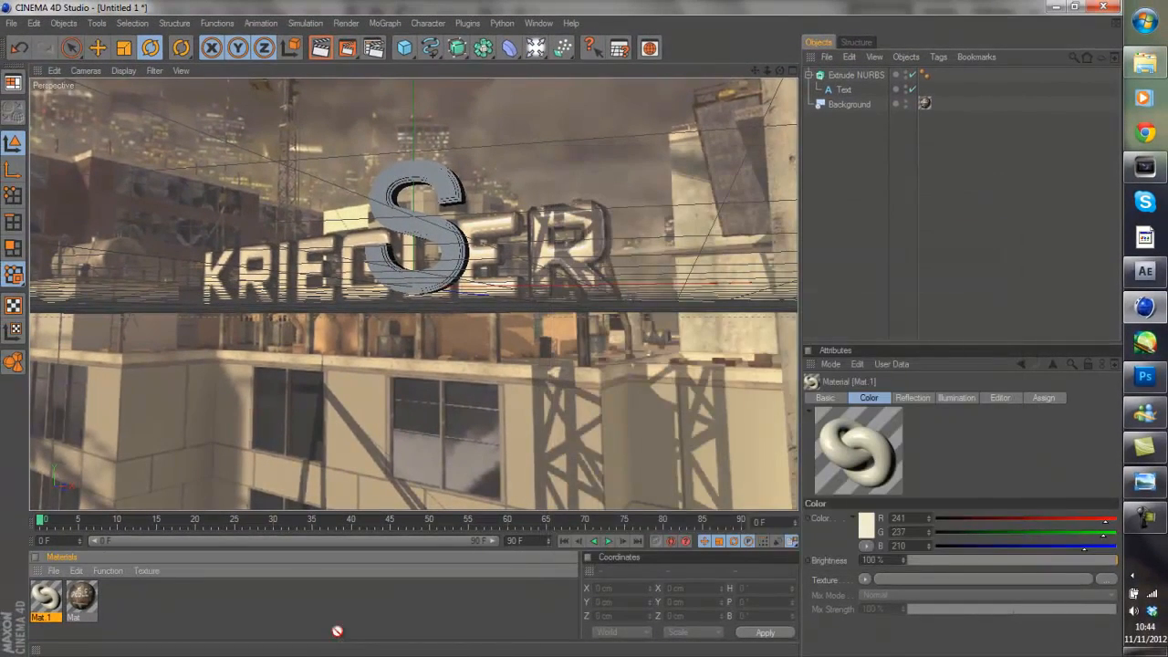
left_click_drag(46, 598, 856, 76)
left_click(958, 200)
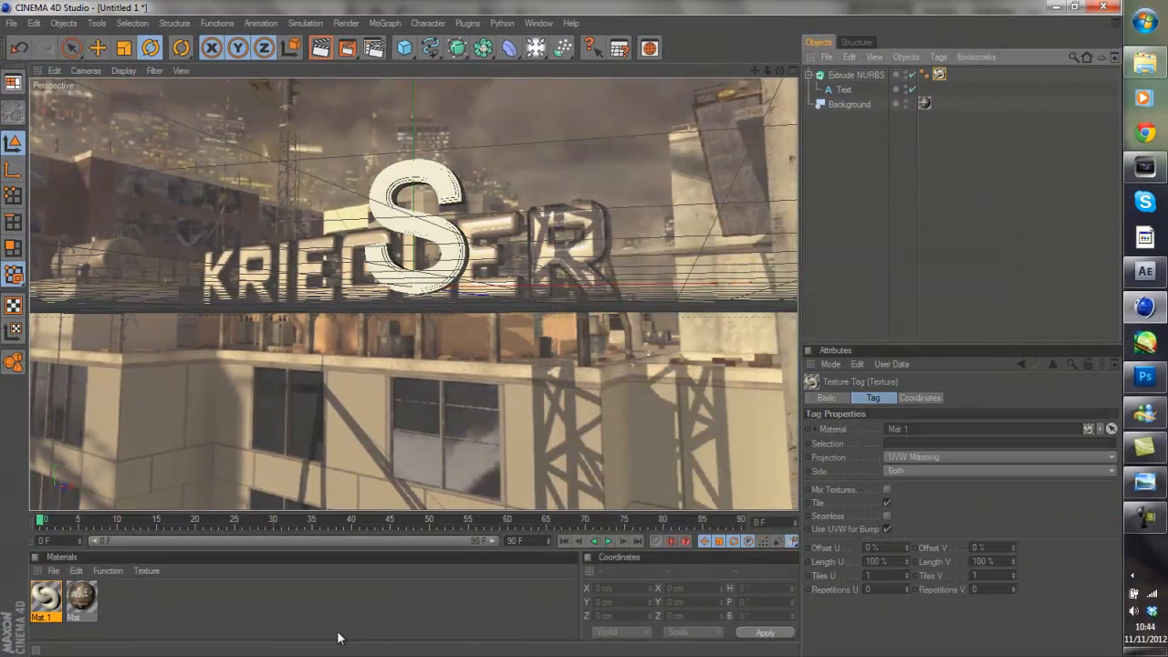
Create another material with a dark brown color of RGB 75, 66, 64 sampled from the screen and turn off its specular.
double_click(338, 637)
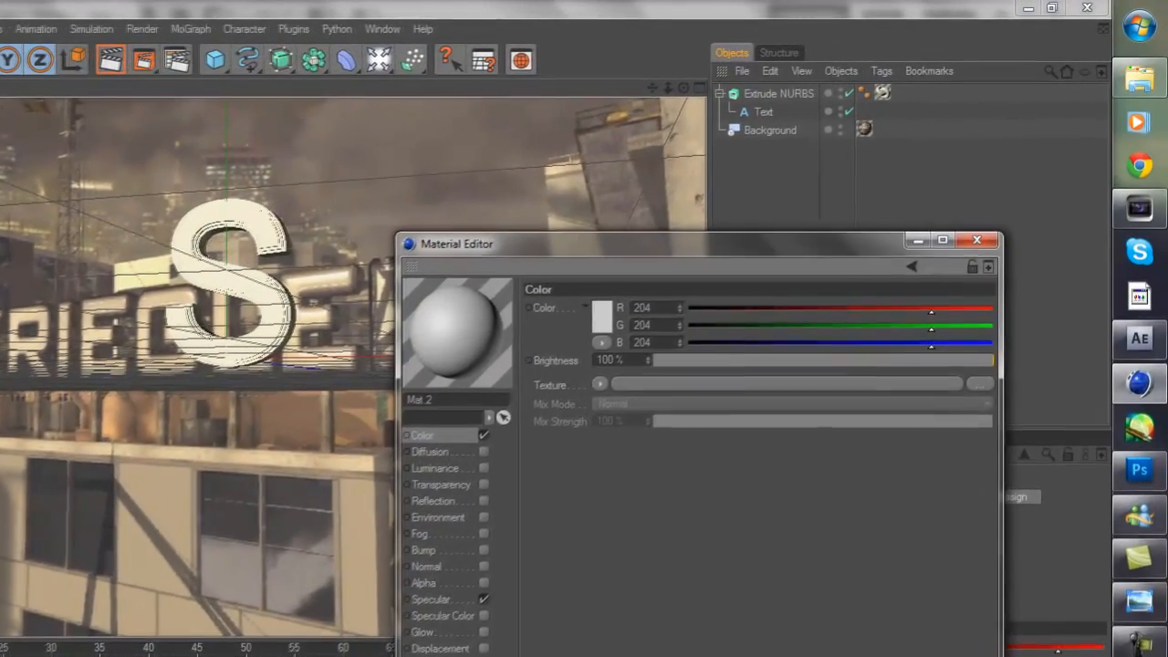
left_click(602, 317)
left_click(605, 391)
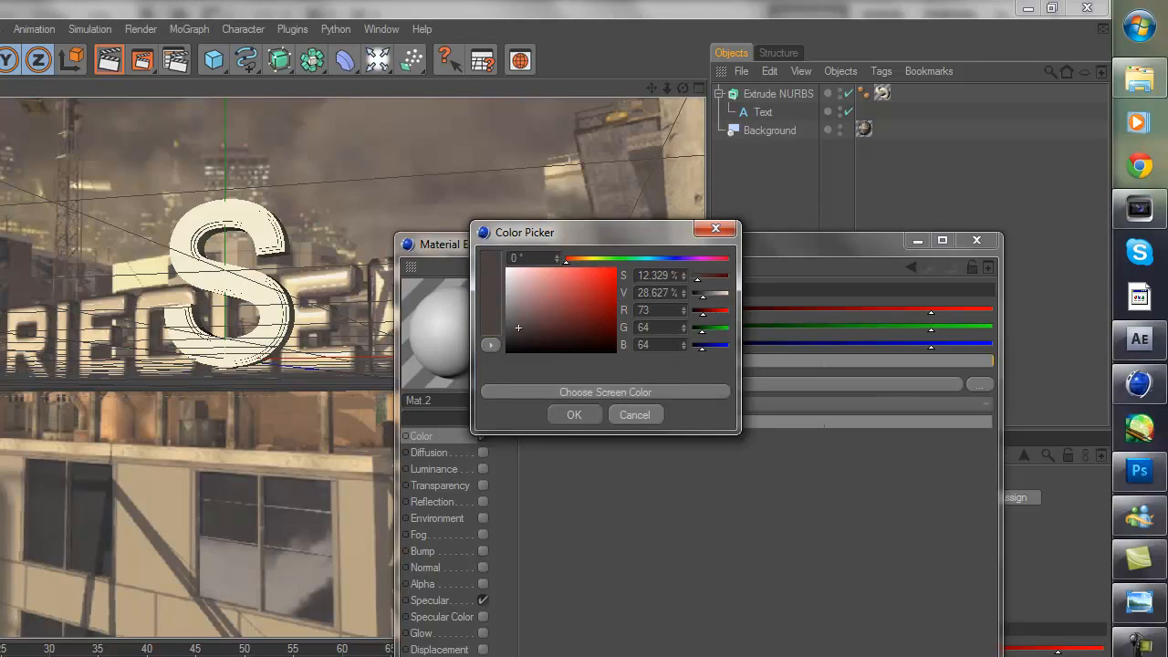
left_click(574, 416)
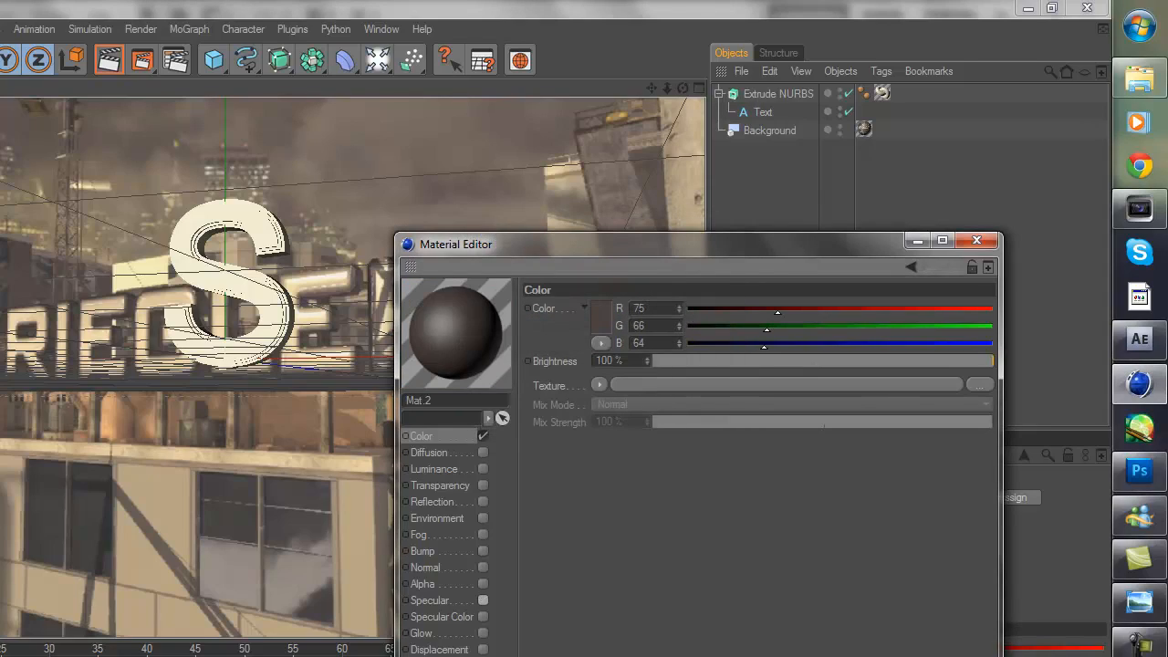
Enable reflection on the dark brown material with a Fresnel texture, 6% brightness and 8% mix strength.
left_click(433, 502)
left_click(482, 502)
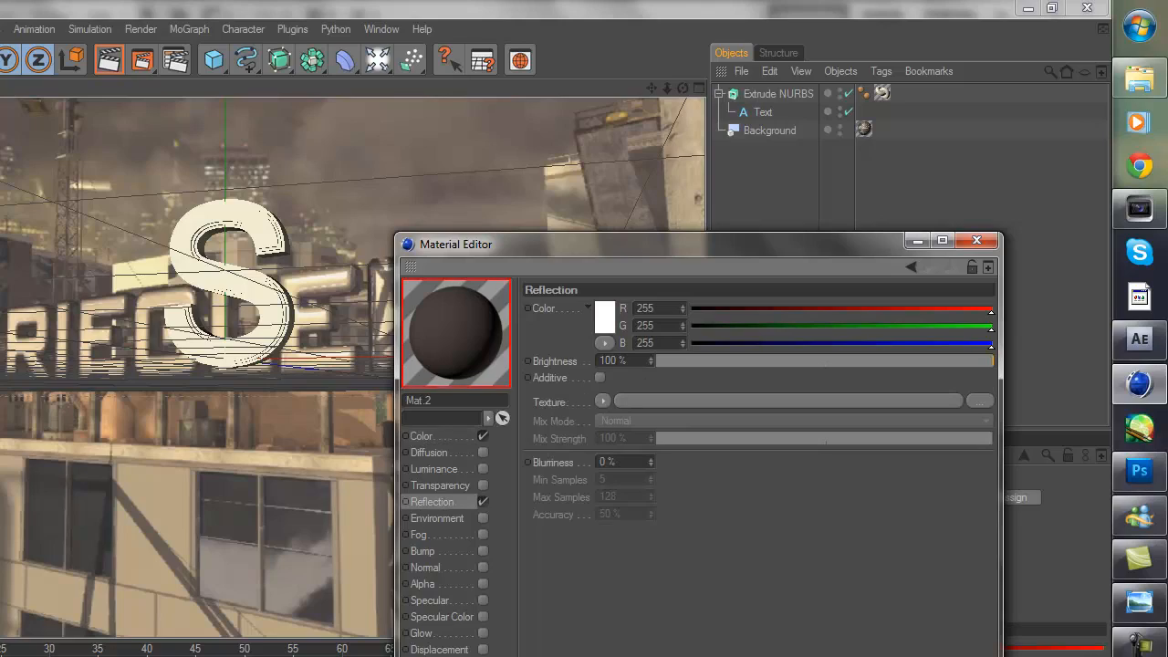
left_click(602, 401)
left_click(630, 591)
left_click(676, 361)
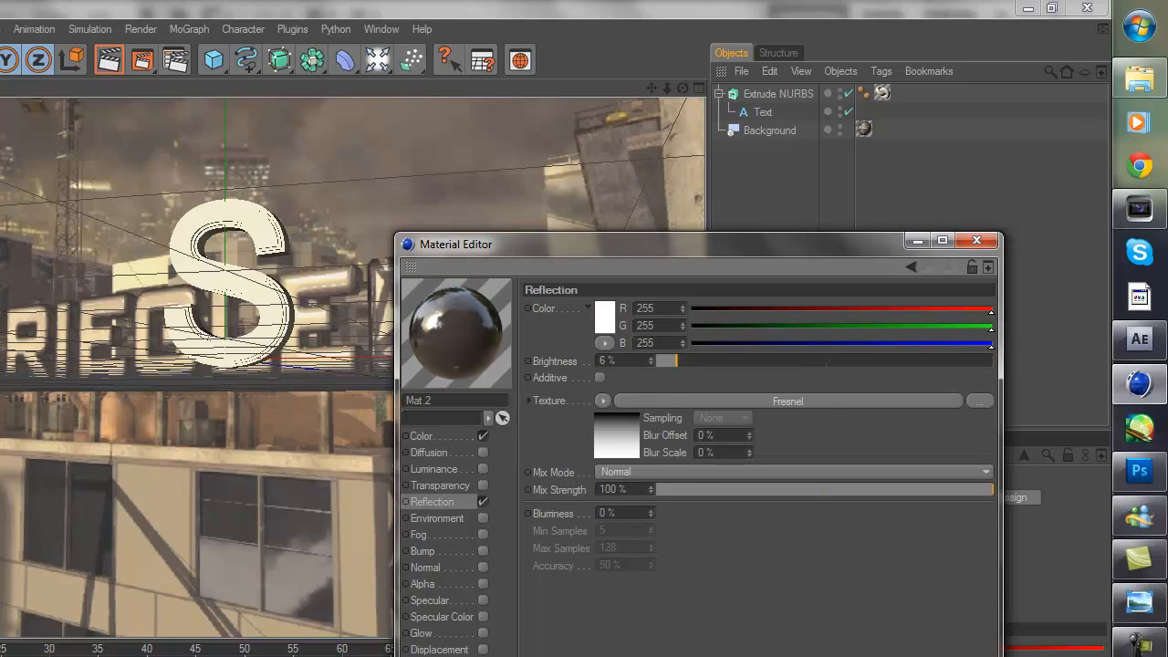
left_click(682, 489)
Switch the dark brown material's preview to Double Torus and apply the material to the Extrude NURBS object.
right_click(512, 369)
key("Escape")
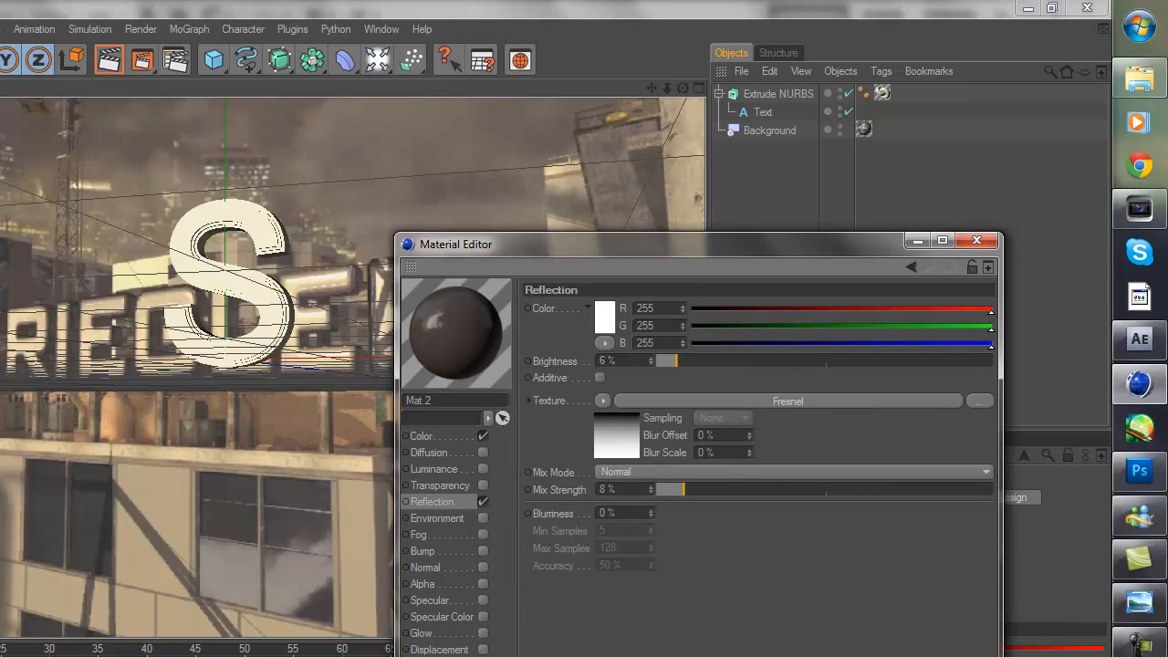
left_click(502, 417)
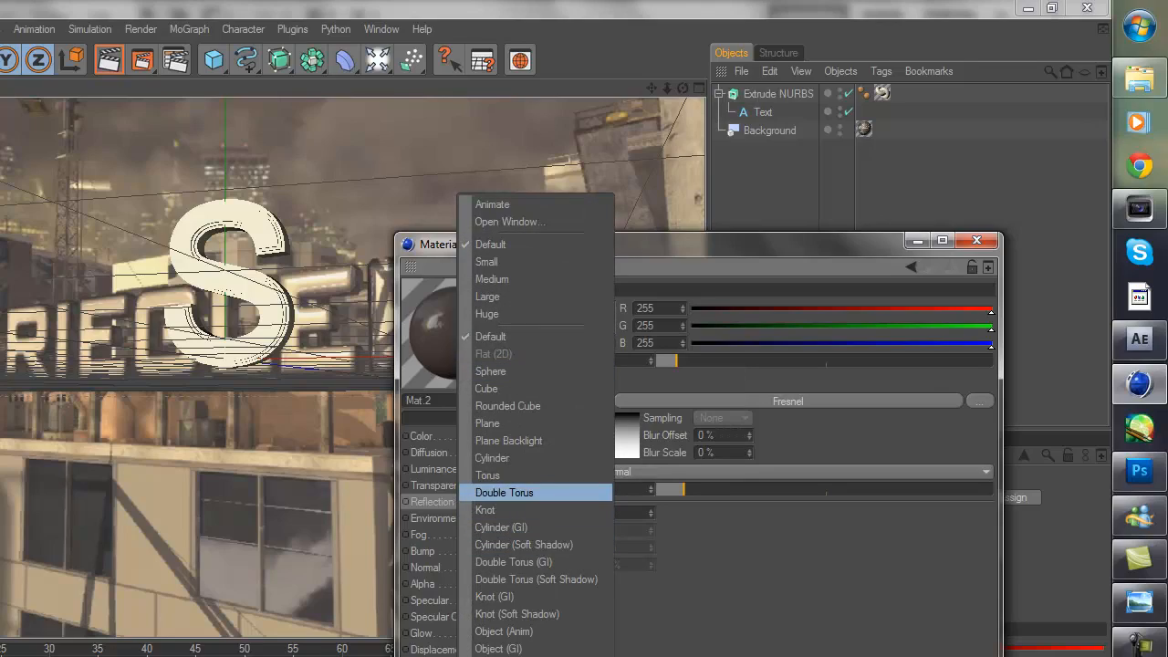
left_click(511, 492)
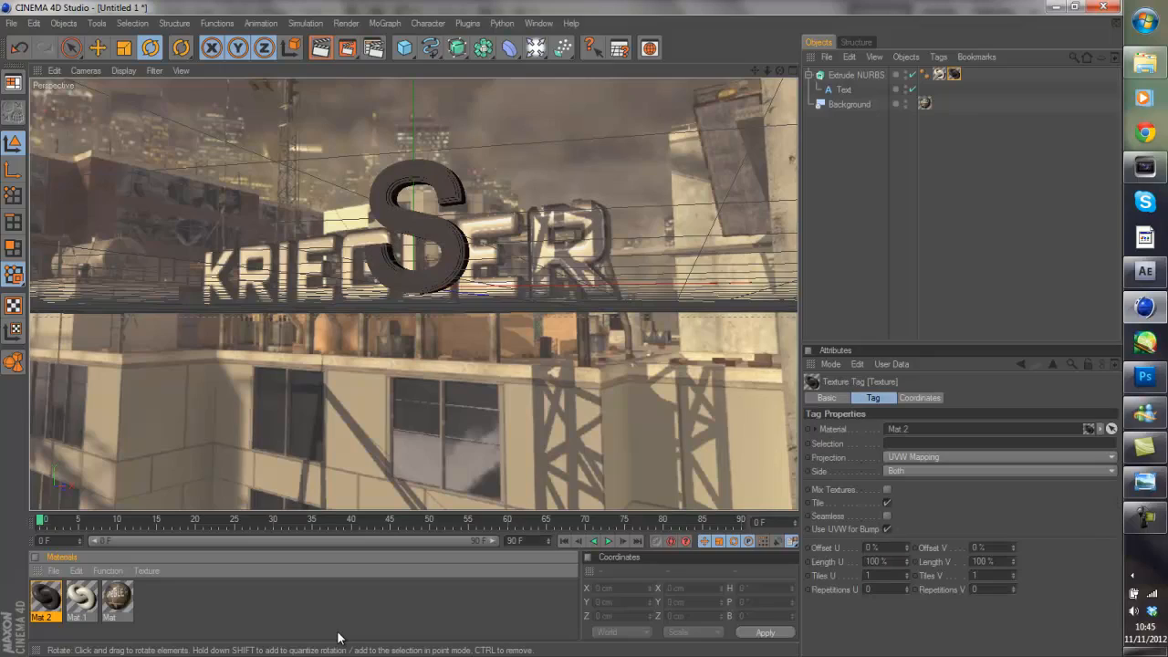
left_click(337, 638)
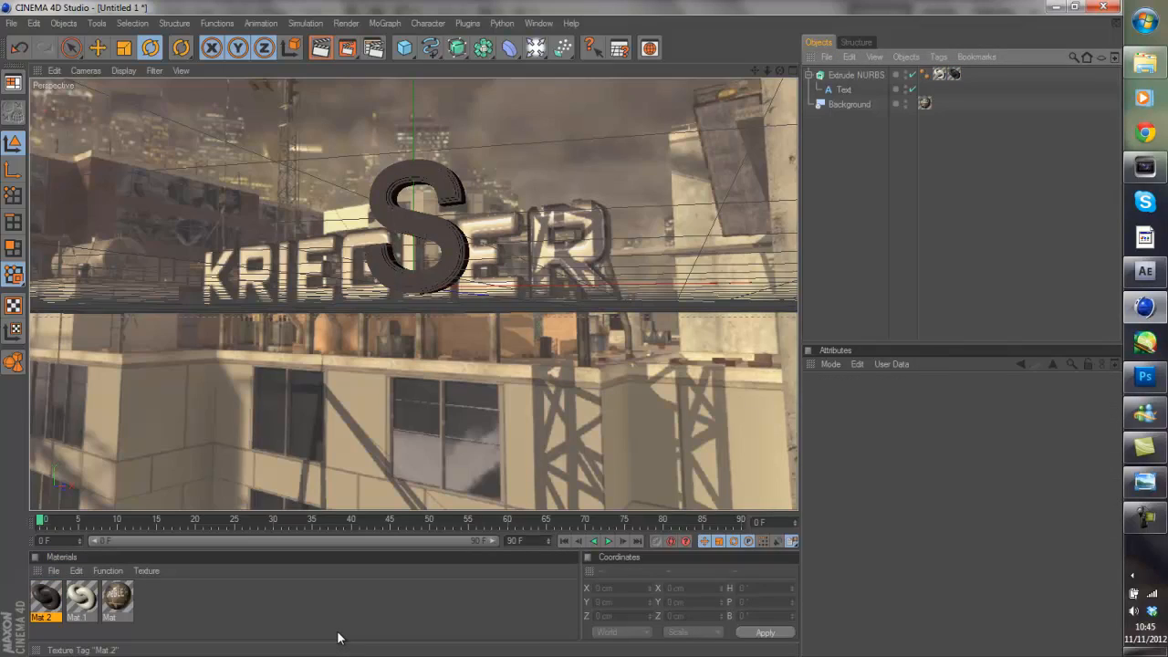
Restrict the dark brown texture tag to the letter's rounding selection, keeping the front face cream, and render the active view.
left_click(954, 75)
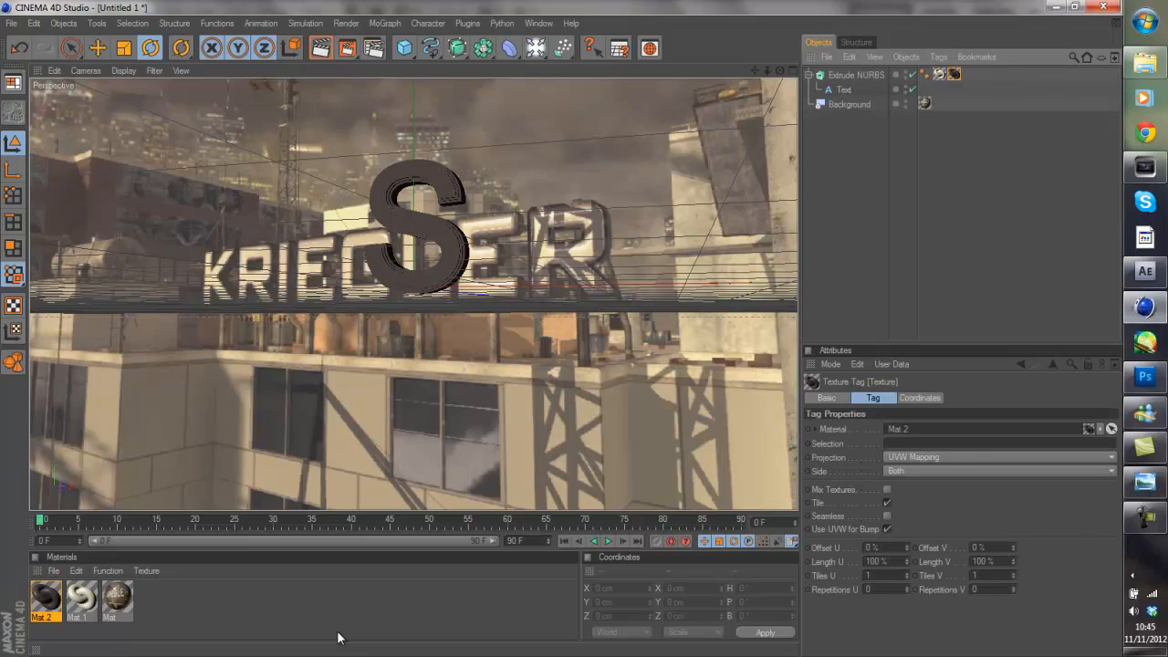
left_click(940, 443)
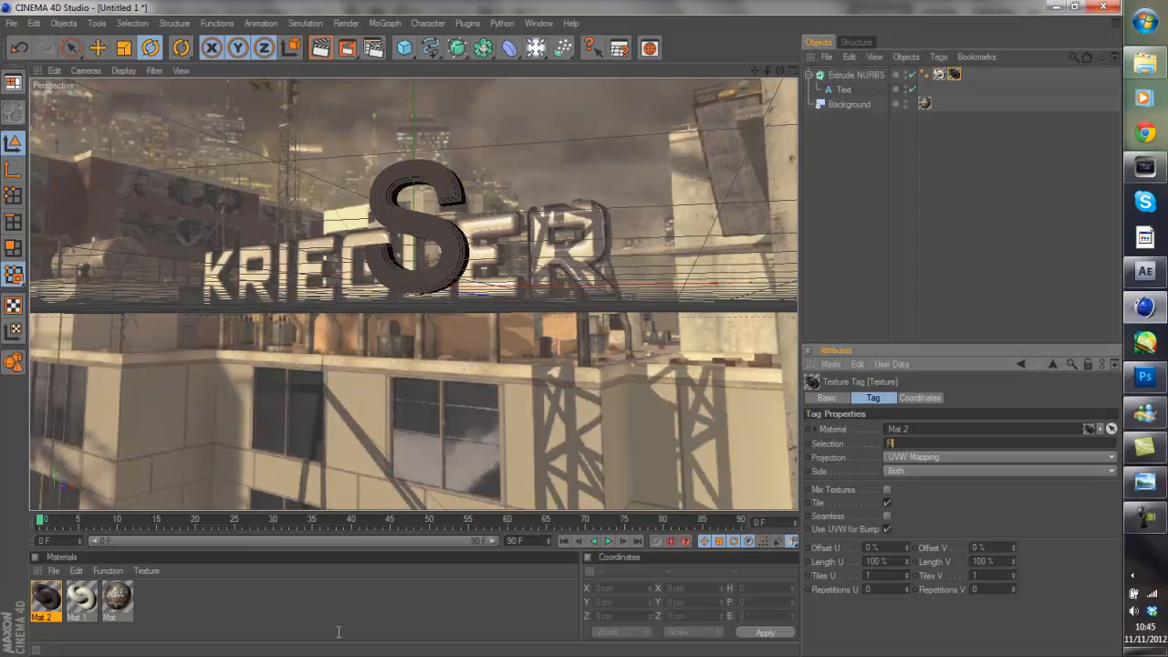
left_click(337, 636)
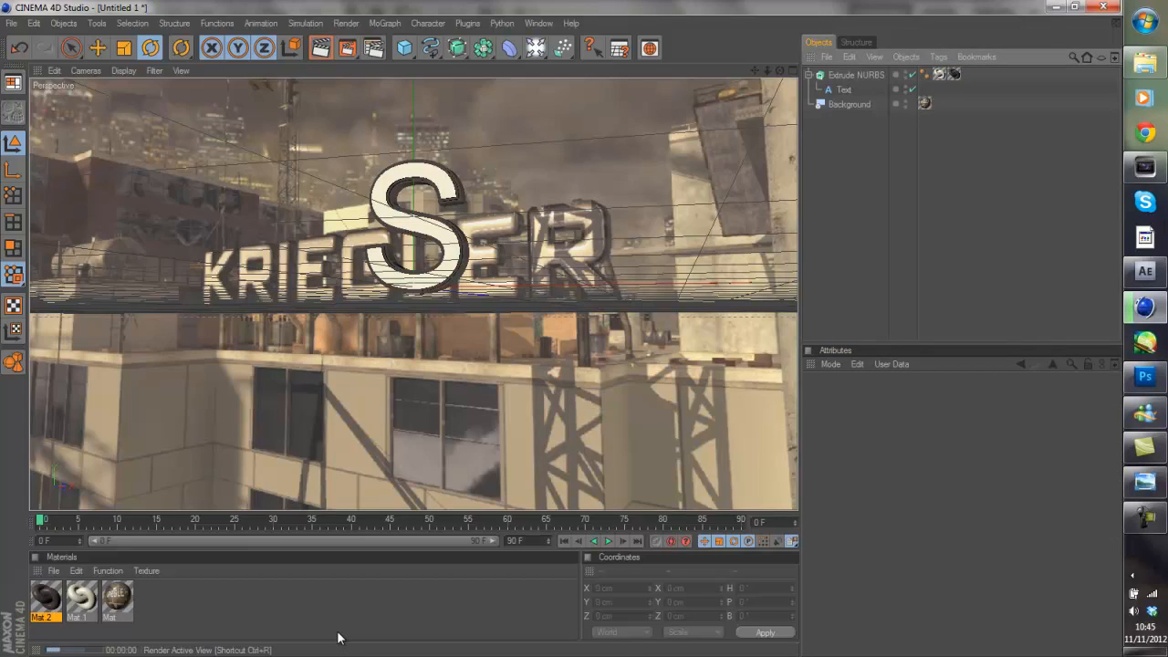
key("ctrl+r")
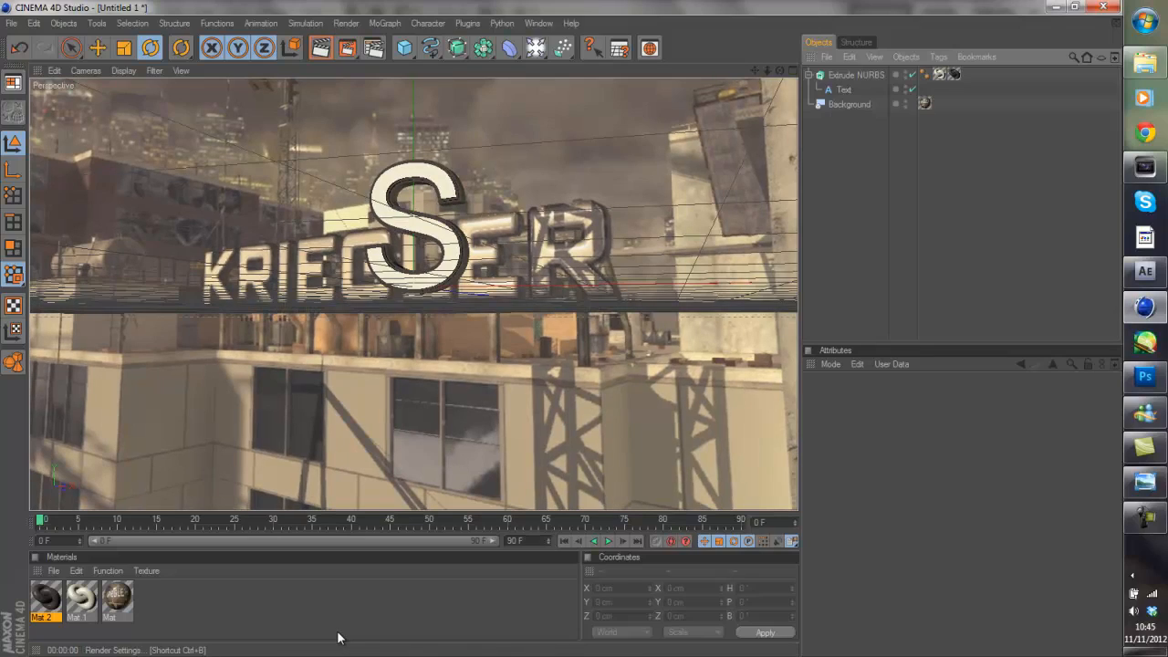
Add the Ambient Occlusion and Global Illumination effects to the render settings and render the active view.
key("ctrl+b")
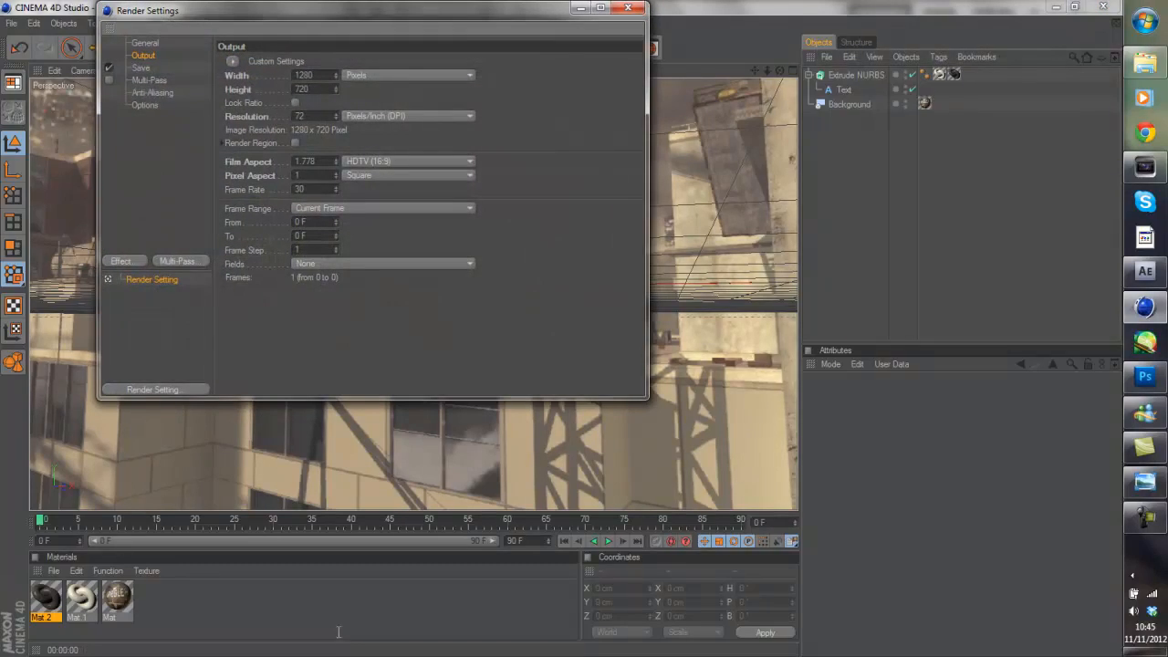
left_click(125, 261)
left_click(187, 345)
left_click(124, 261)
left_click(187, 429)
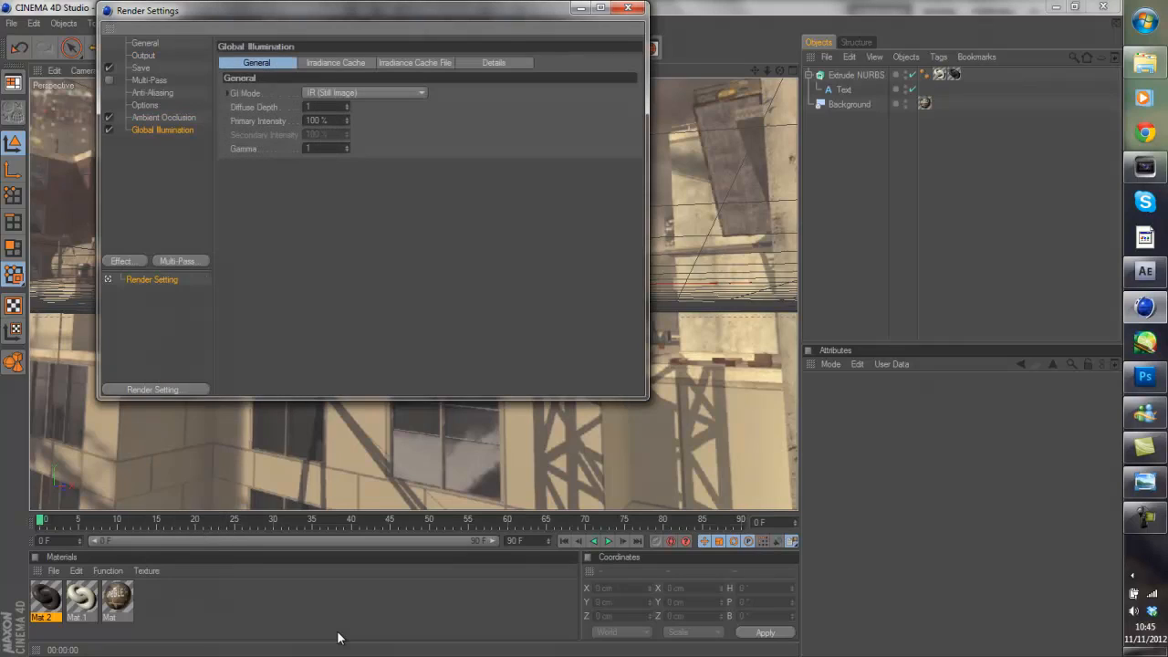
left_click(628, 8)
left_click(320, 48)
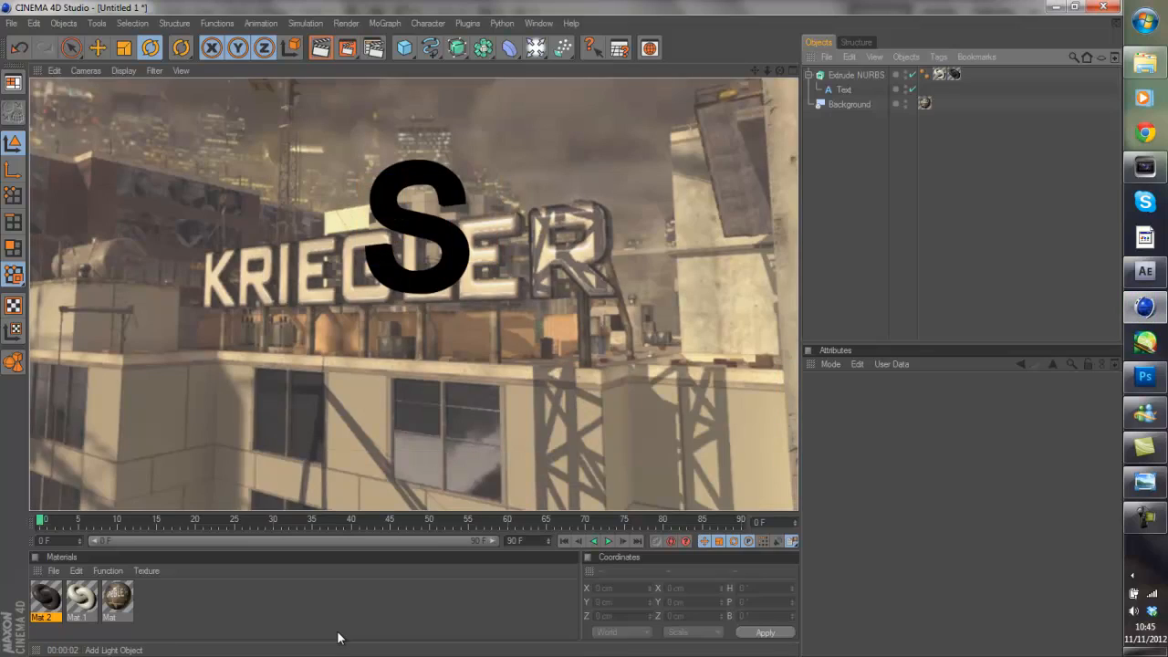
Add a light, move it about 238 cm in front of the letter along Z, and render the active view.
left_click(536, 47)
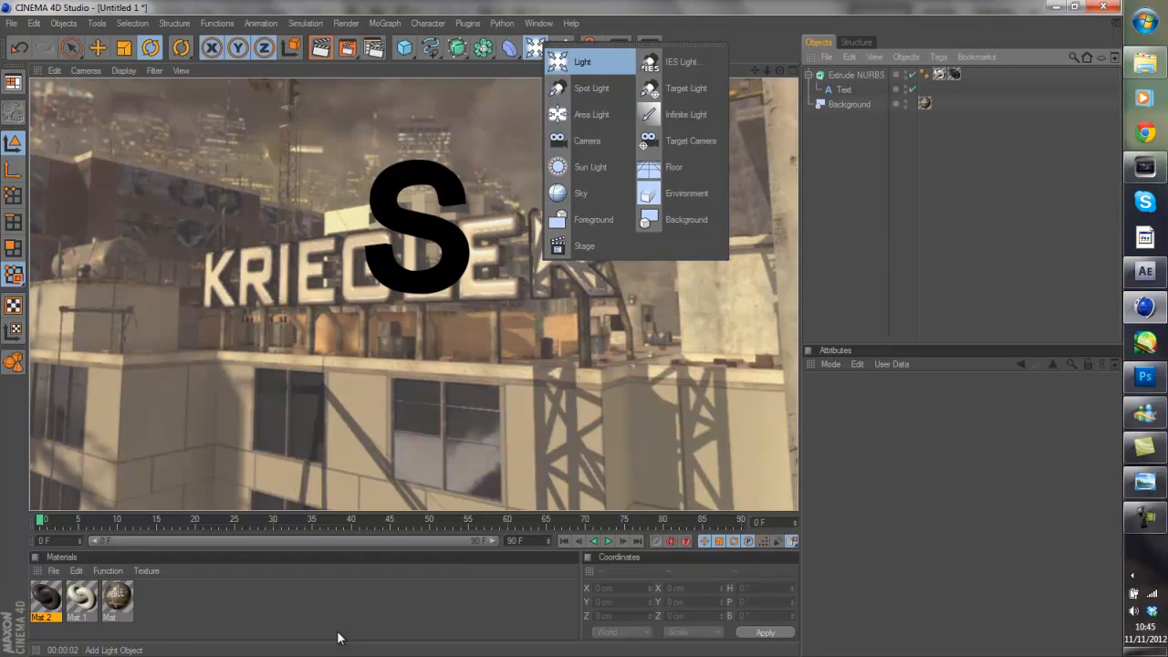
left_click(577, 61)
key("e")
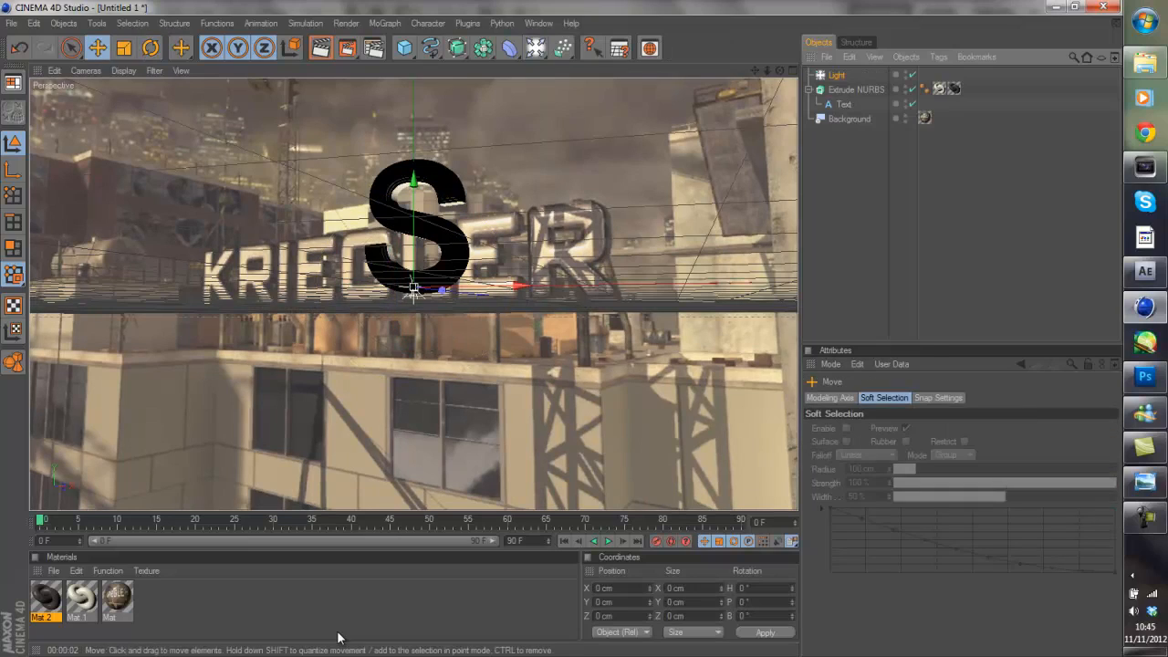
left_click_drag(443, 290, 363, 281)
left_click(322, 47)
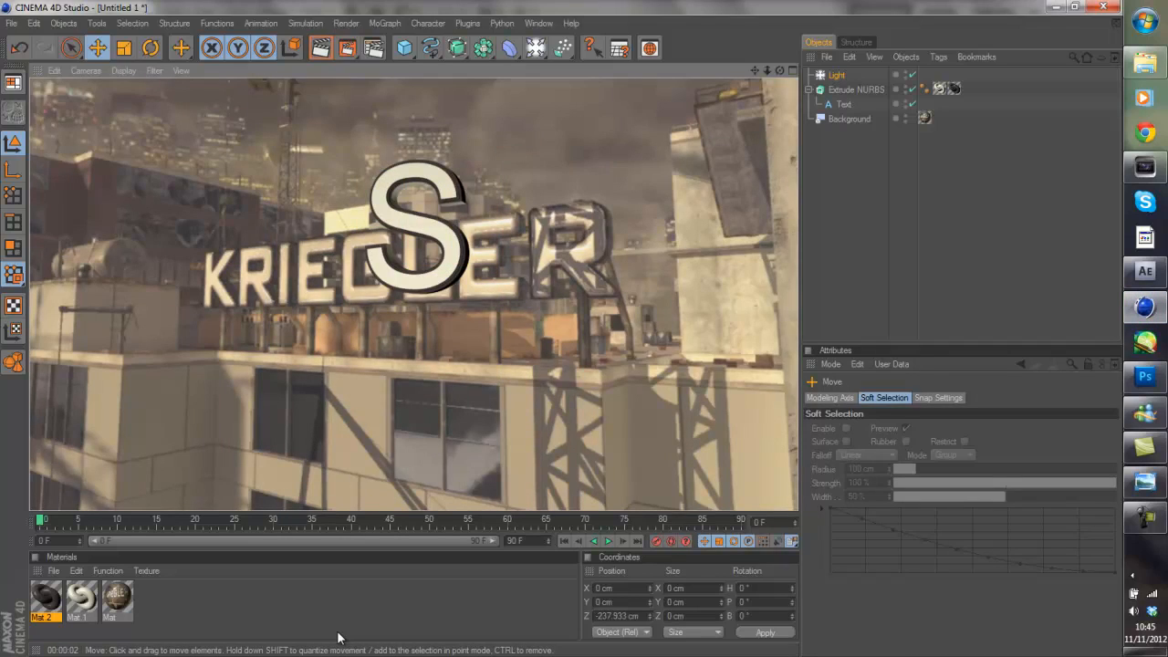
Rotate the Extrude NURBS letter to a heading of about -4° to match the sign's perspective.
left_click(861, 173)
left_click(856, 89)
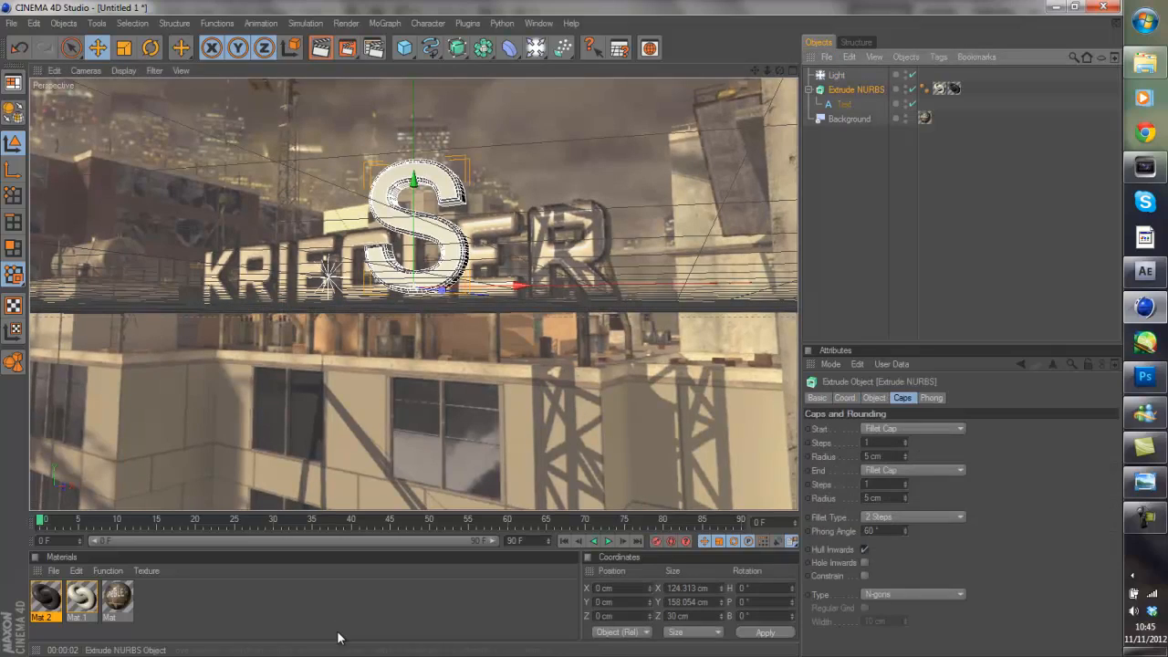
key("r")
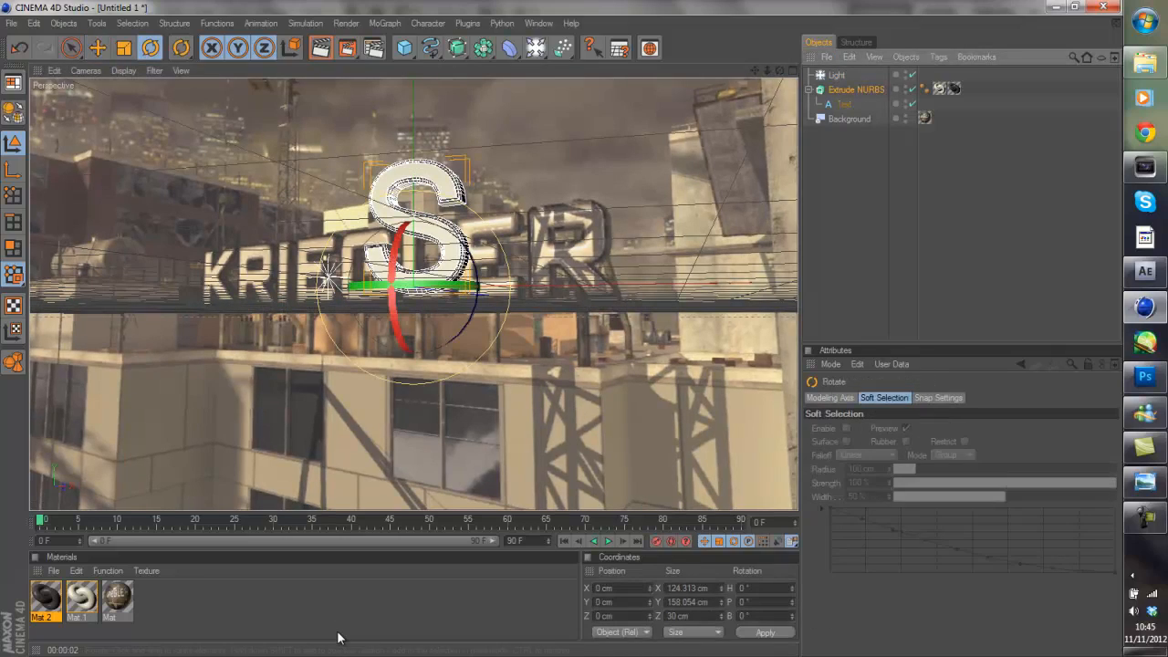
left_click_drag(416, 286, 408, 286)
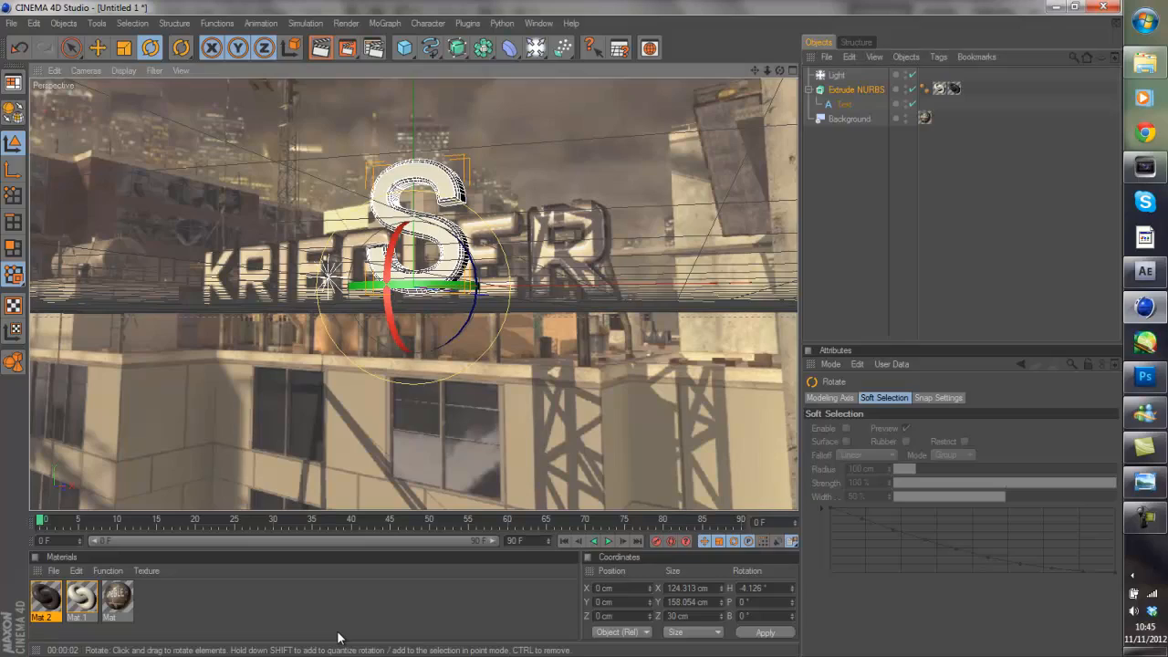
left_click(861, 174)
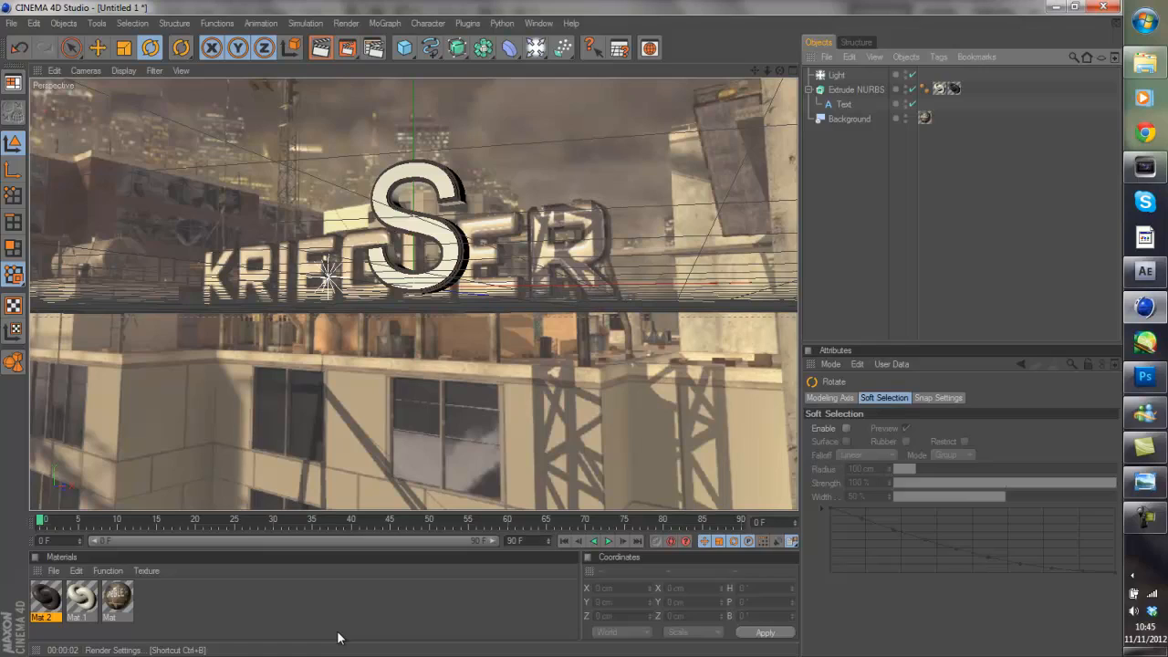
Set the render's save file to S in the Desktop folder.
key("ctrl+b")
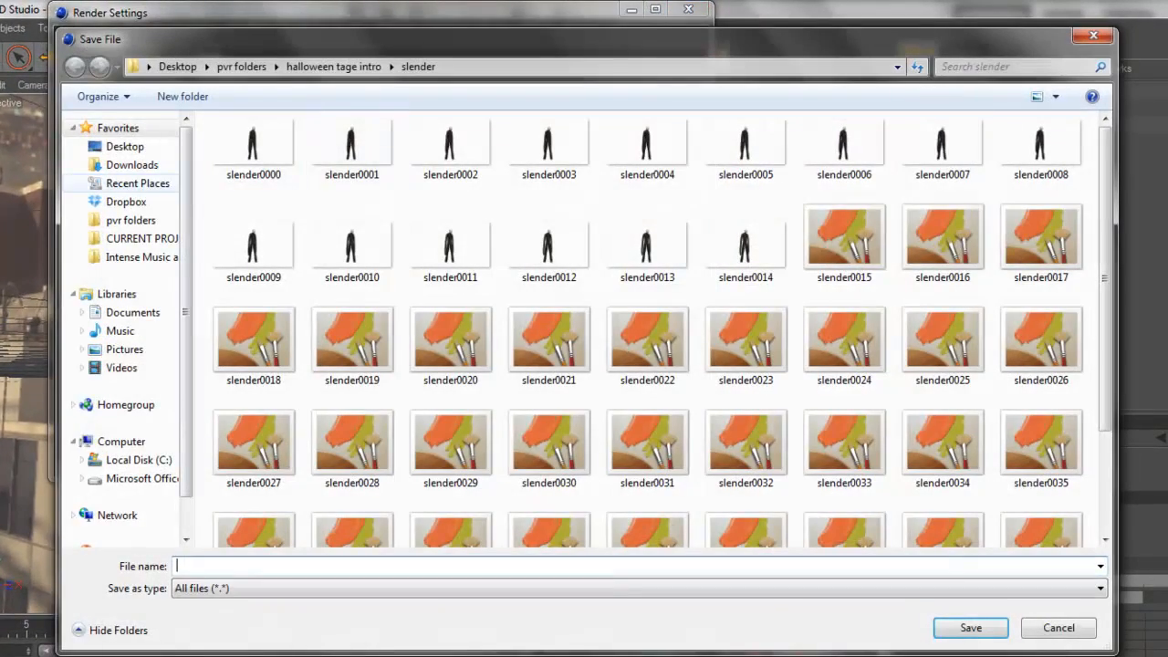
left_click(125, 147)
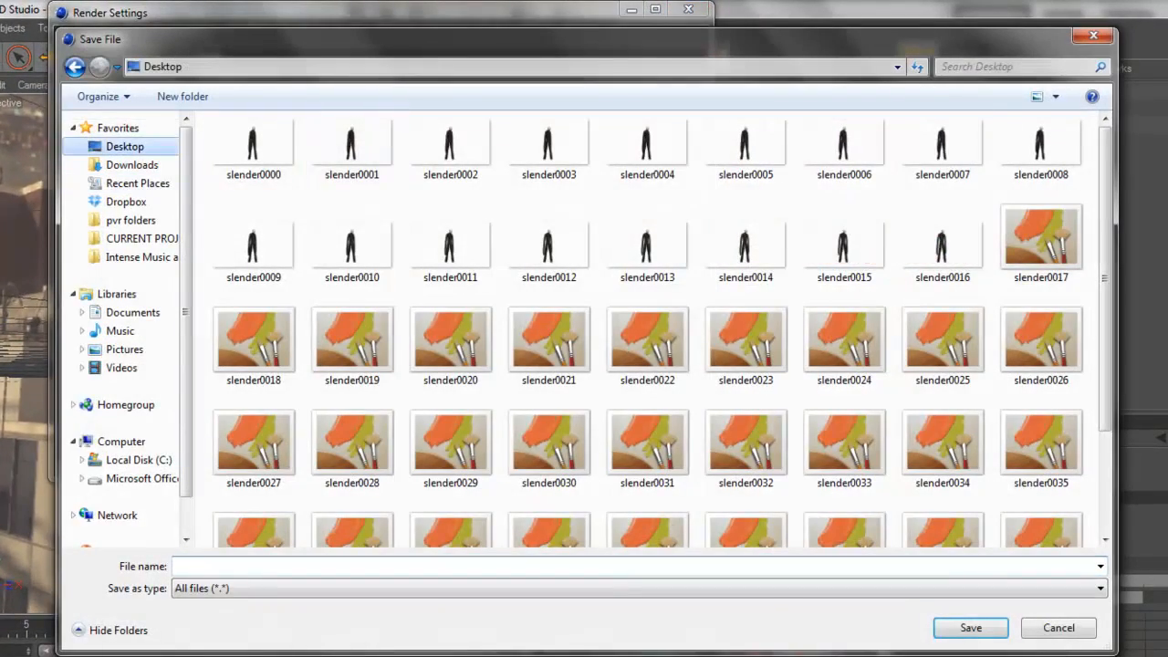
type("S")
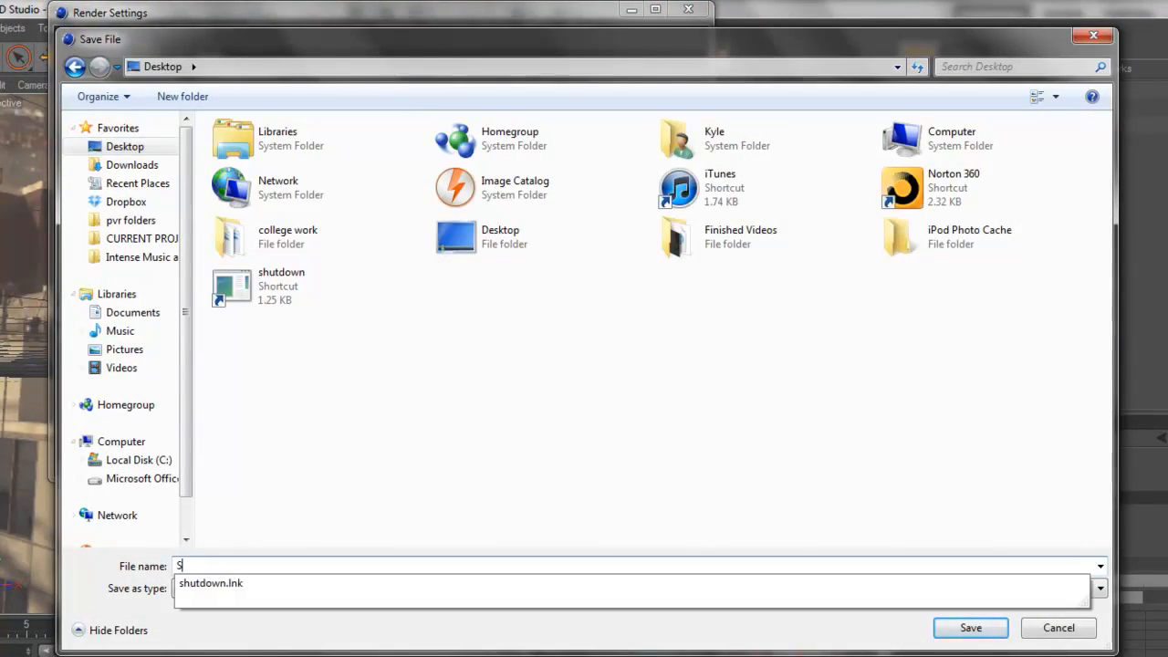
key("Return")
Set the render's anti-aliasing to Best and review the Output, General and Save settings.
left_click(112, 96)
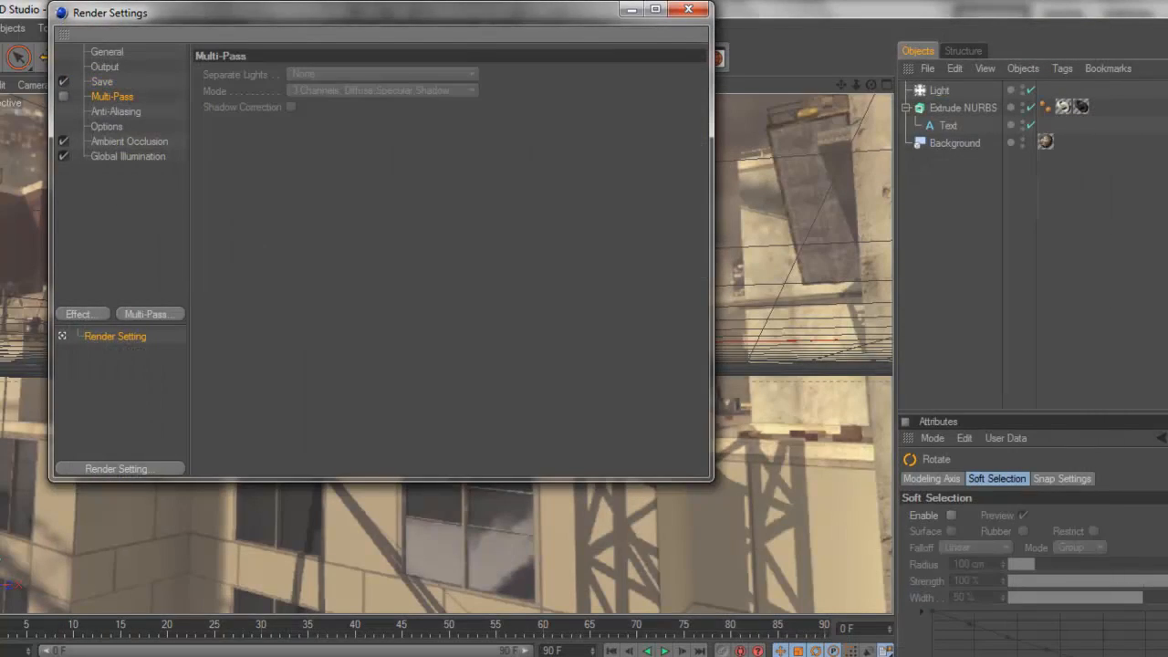
left_click(116, 111)
left_click(362, 74)
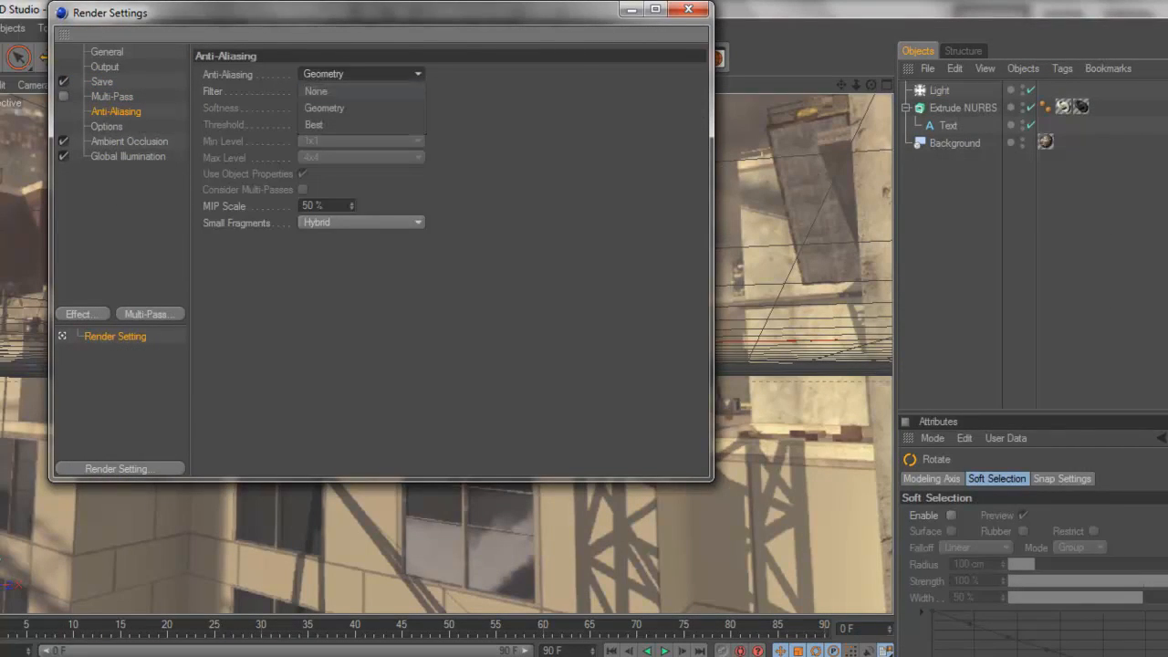
left_click(356, 125)
left_click(105, 67)
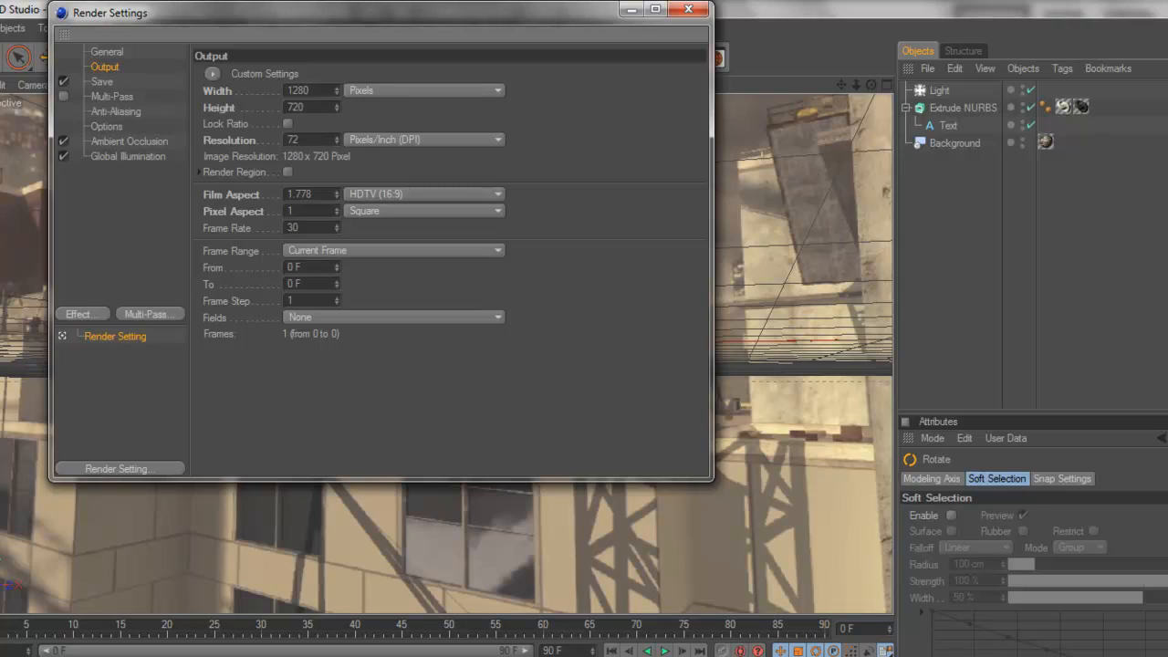
left_click(107, 52)
left_click(102, 82)
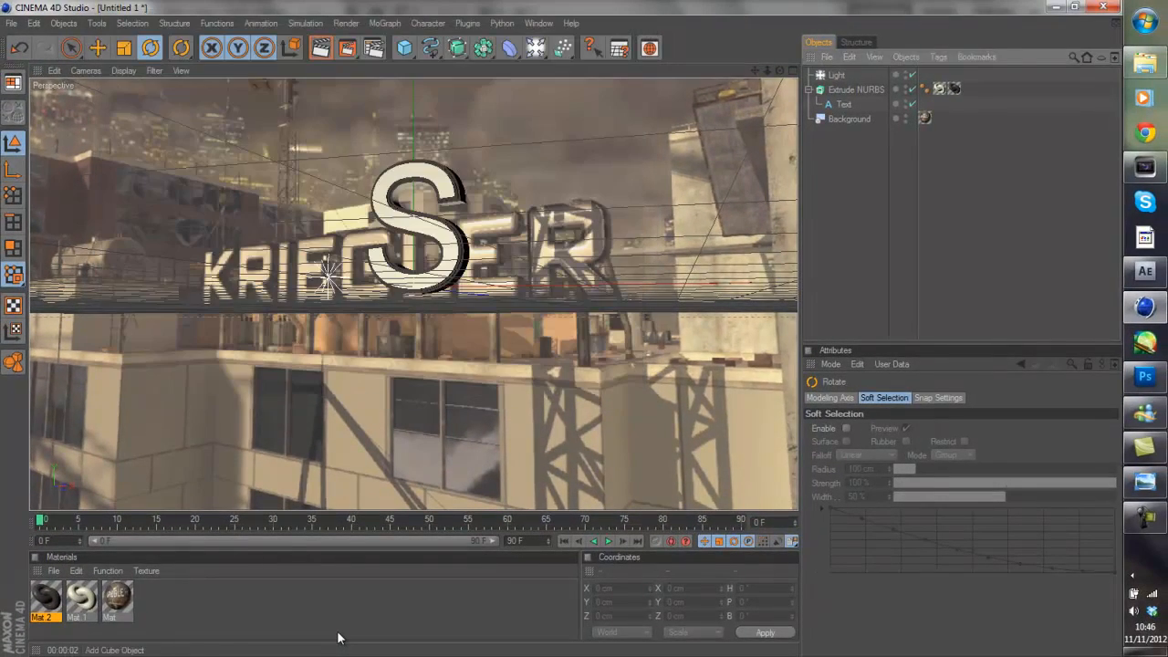
Render the final S image to the Picture Viewer and inspect the letter up close.
key("shift+r")
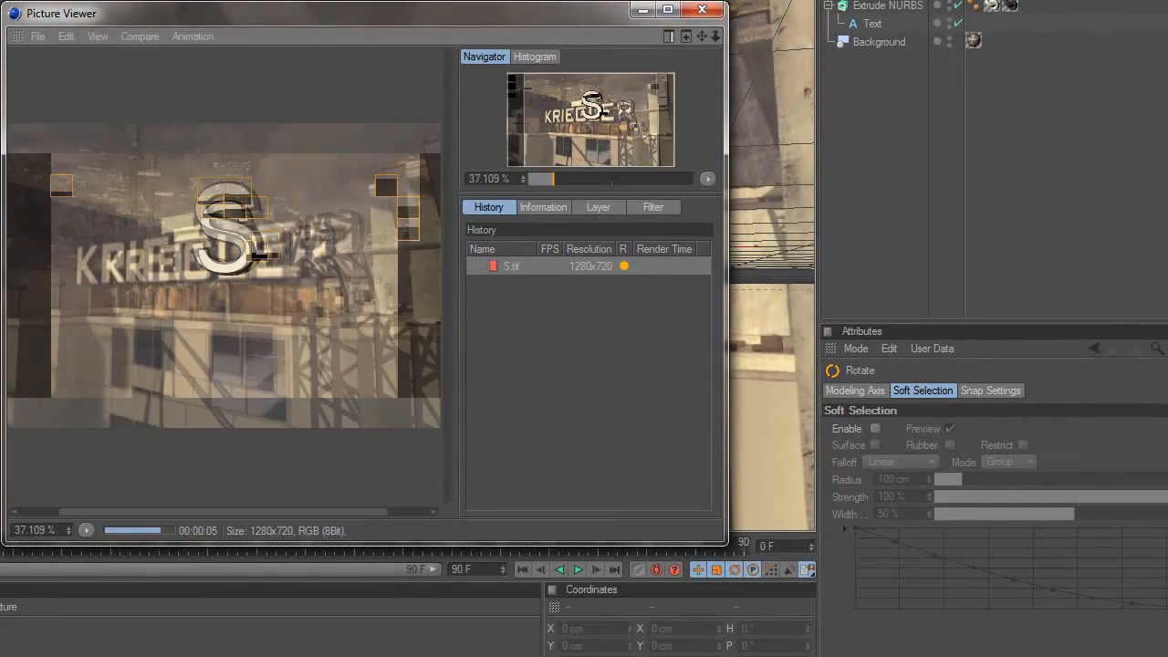
scroll(224, 275, "up", 4)
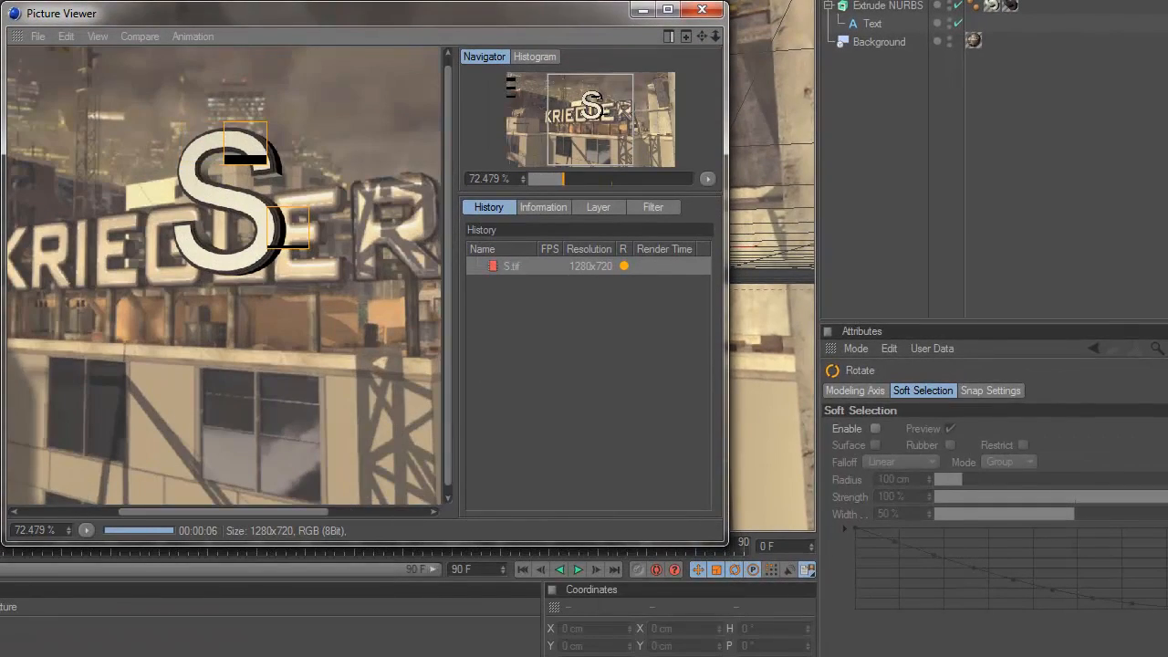
scroll(224, 275, "down", 3)
scroll(225, 276, "up", 1)
left_click_drag(224, 275, 188, 276)
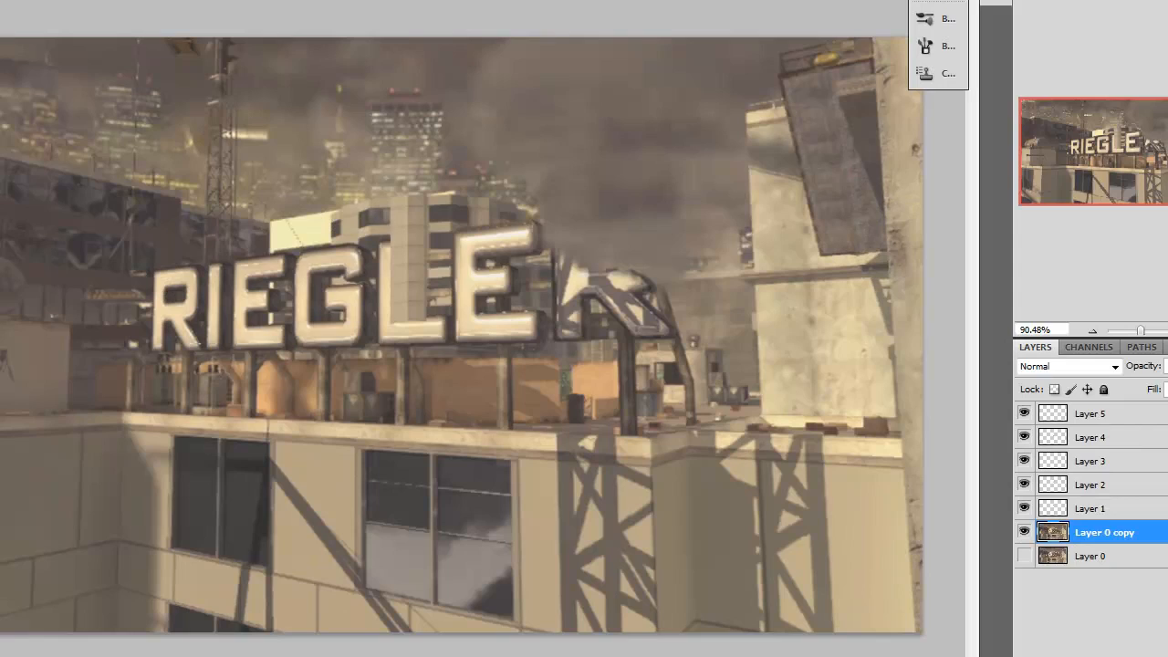
Switch to Photoshop and open the rendered S image from the Desktop.
key("alt+f")
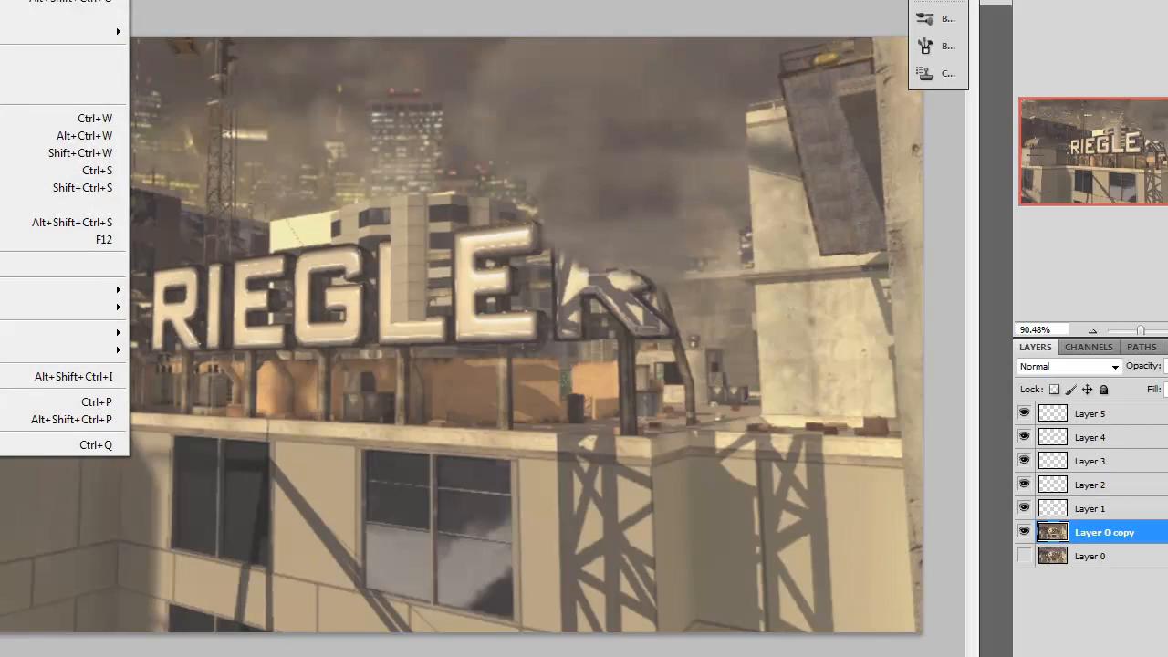
key("ctrl+o")
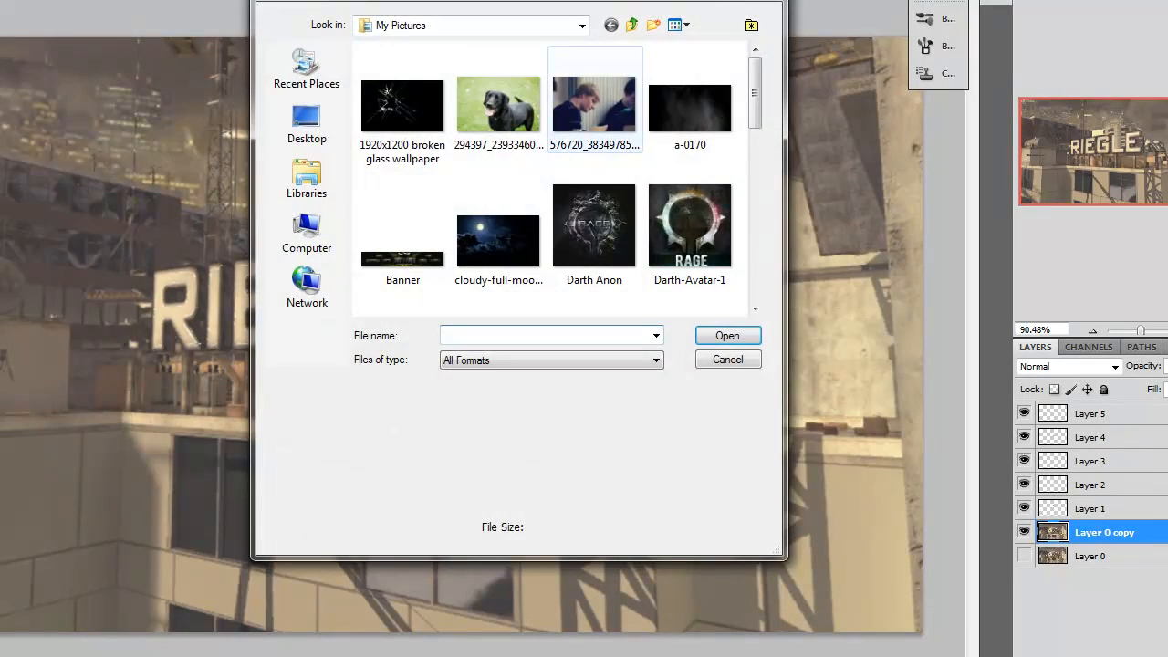
left_click(307, 124)
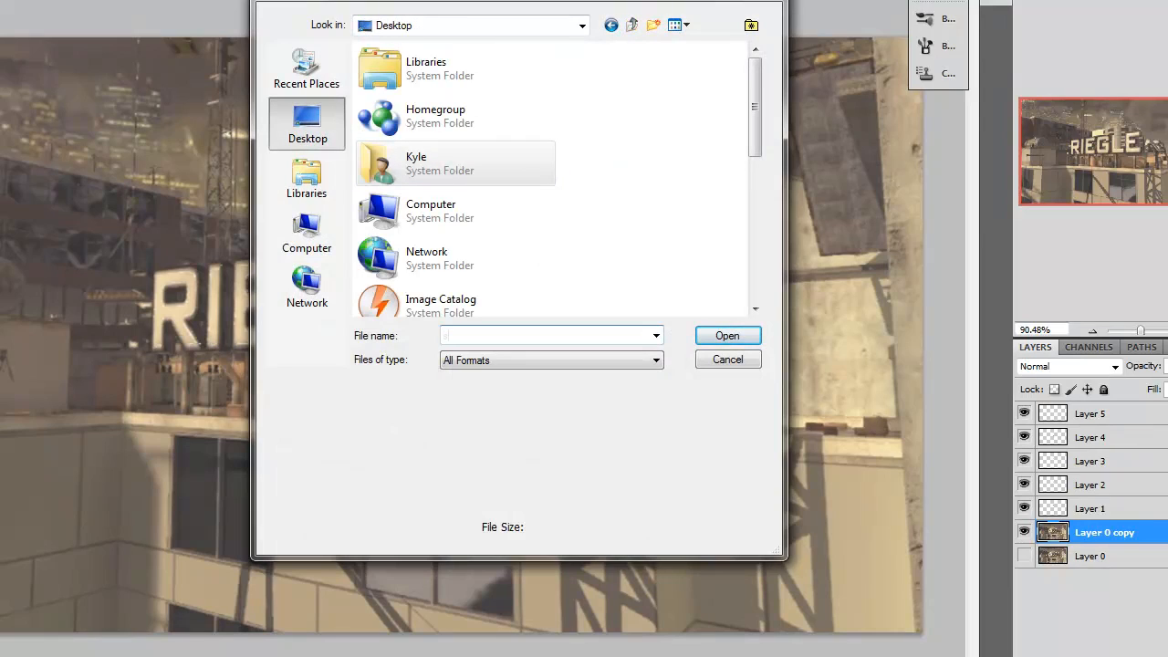
type("s")
left_click(483, 352)
left_click(728, 336)
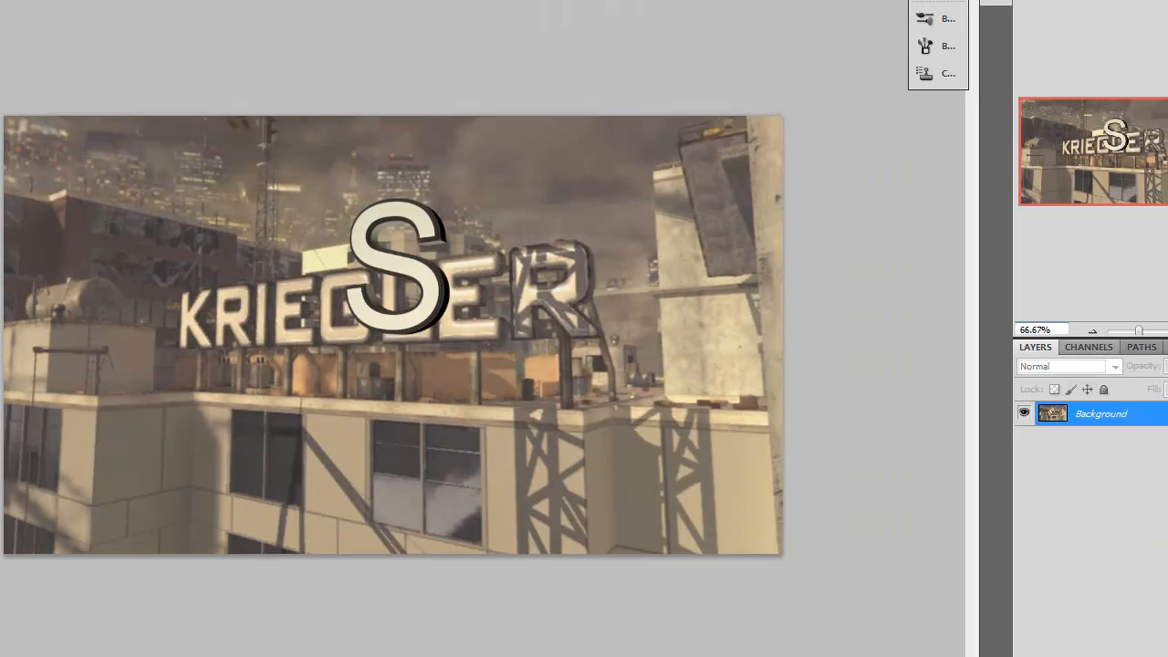
Select the S letter through the Alpha channel and copy it into the rooftop document as a layer above Layer 0 copy.
left_click(1088, 348)
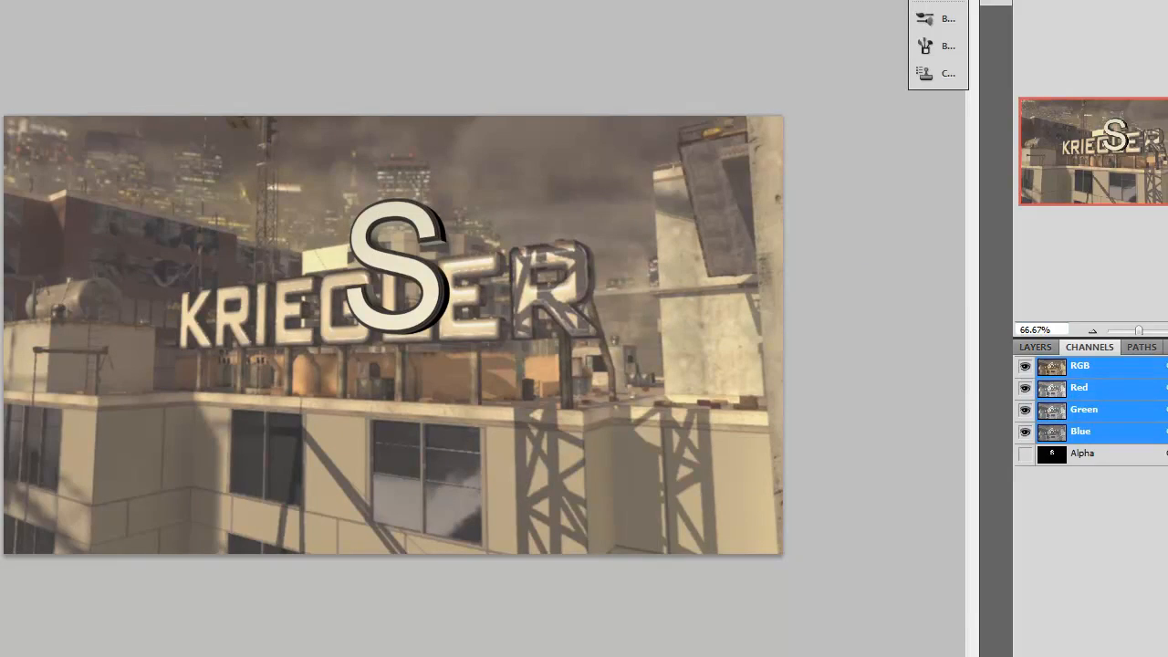
left_click(1052, 454, "ctrl")
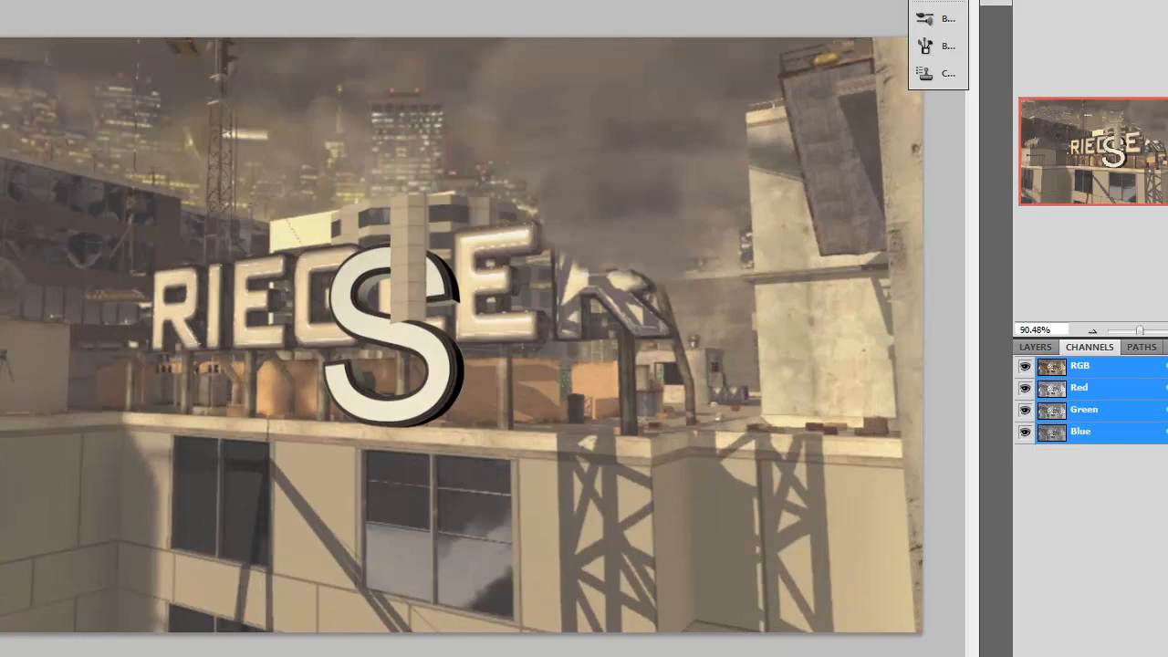
left_click(1036, 348)
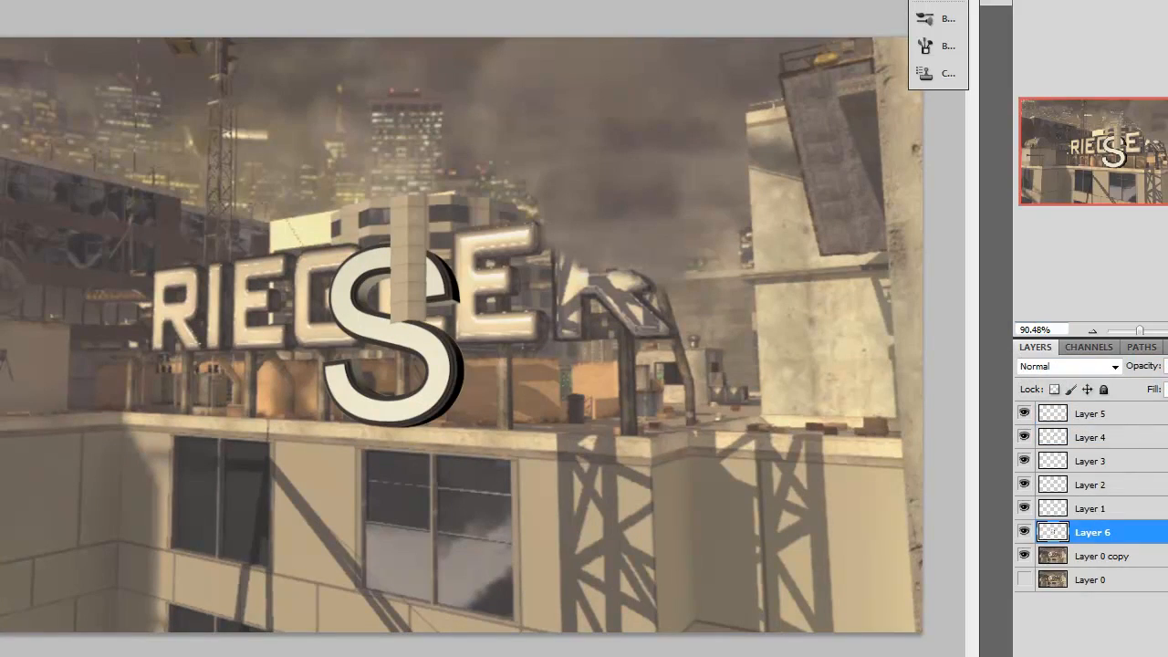
Move the S in front of RIEGLE and scale it down proportionally to fit the height of the sign's letters.
left_click_drag(394, 335, 100, 300)
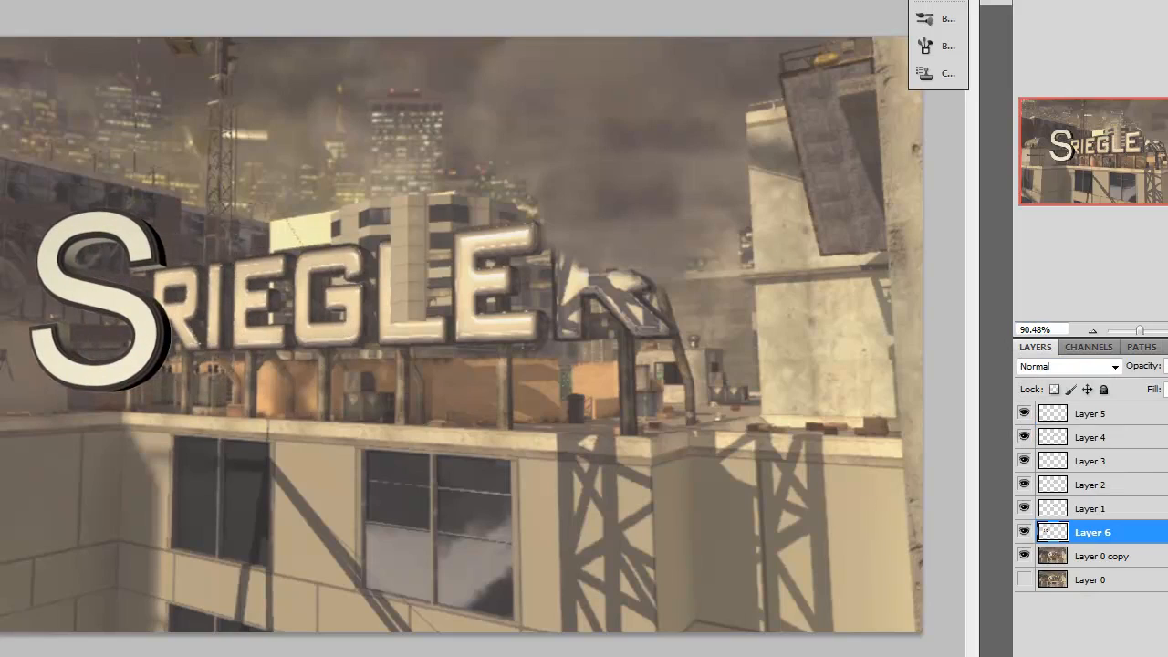
scroll(396, 331, "down", 4, "alt")
scroll(397, 331, "up", 6, "alt")
left_click_drag(396, 331, 538, 325)
key("ctrl+t")
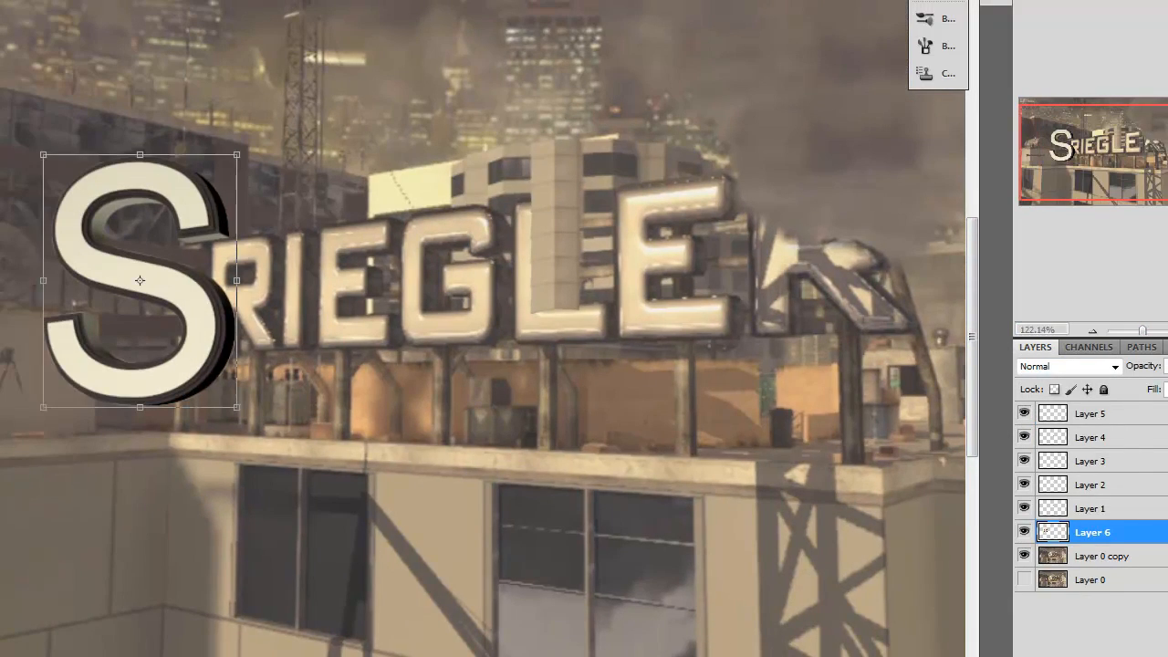
left_click_drag(236, 155, 140, 280, "shift")
left_click_drag(96, 341, 166, 290)
key("Return")
Switch to CINEMA 4D, close the Picture Viewer and rotate the extruded S to a heading of about -17.8°.
mouse_move(1146, 309)
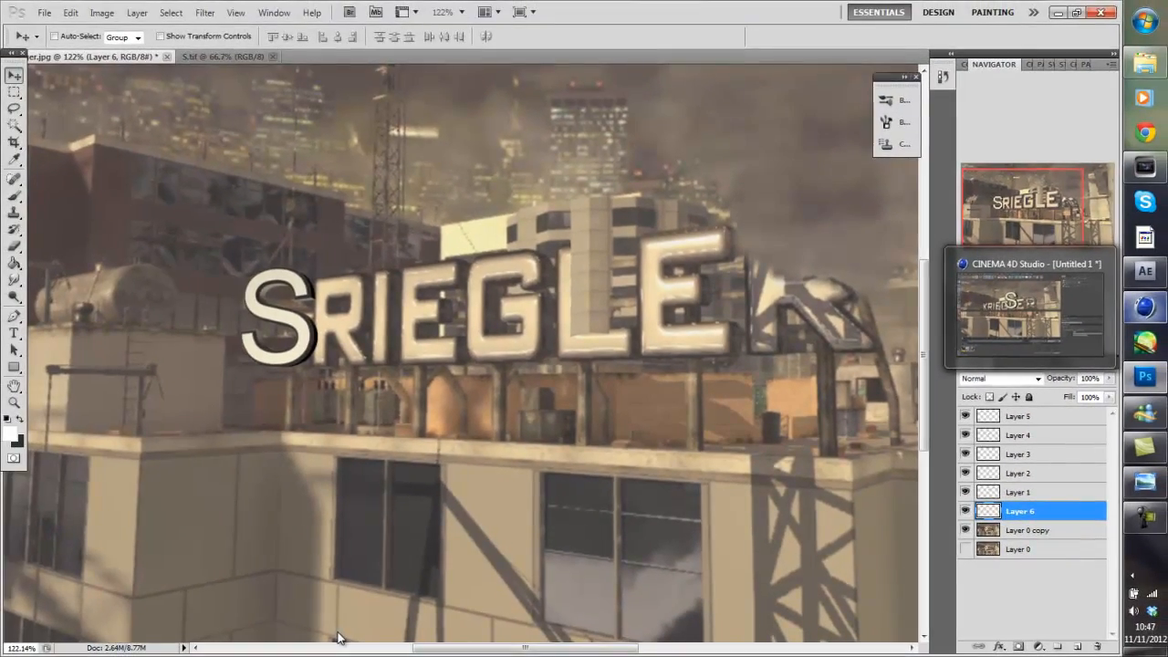
left_click(1145, 308)
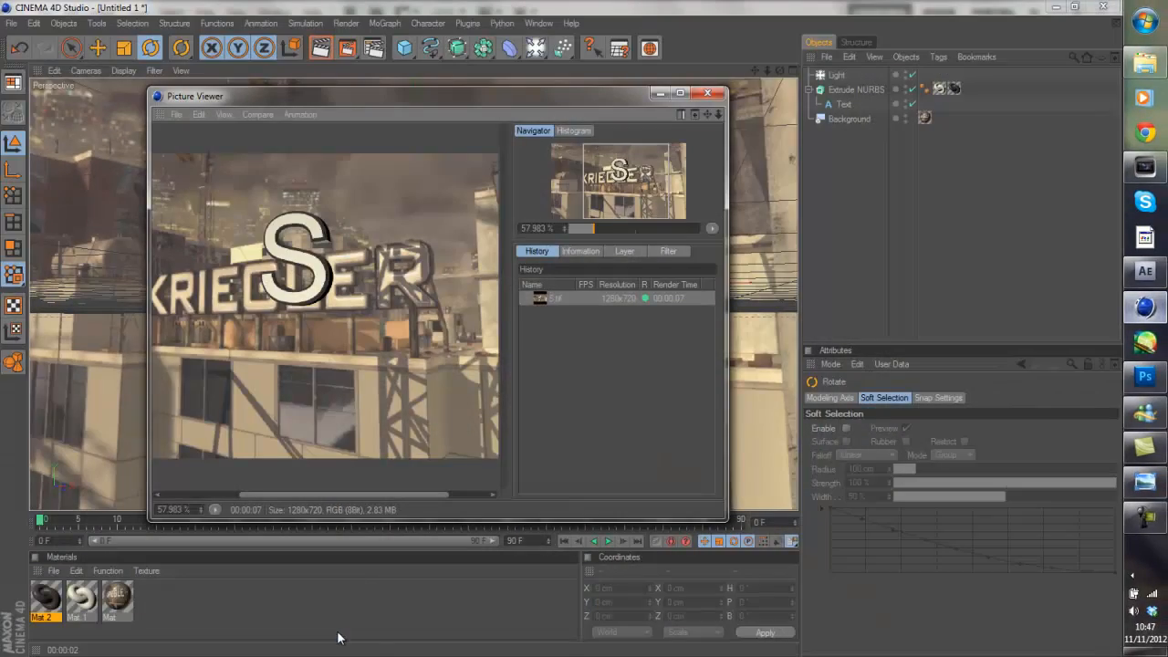
left_click(710, 91)
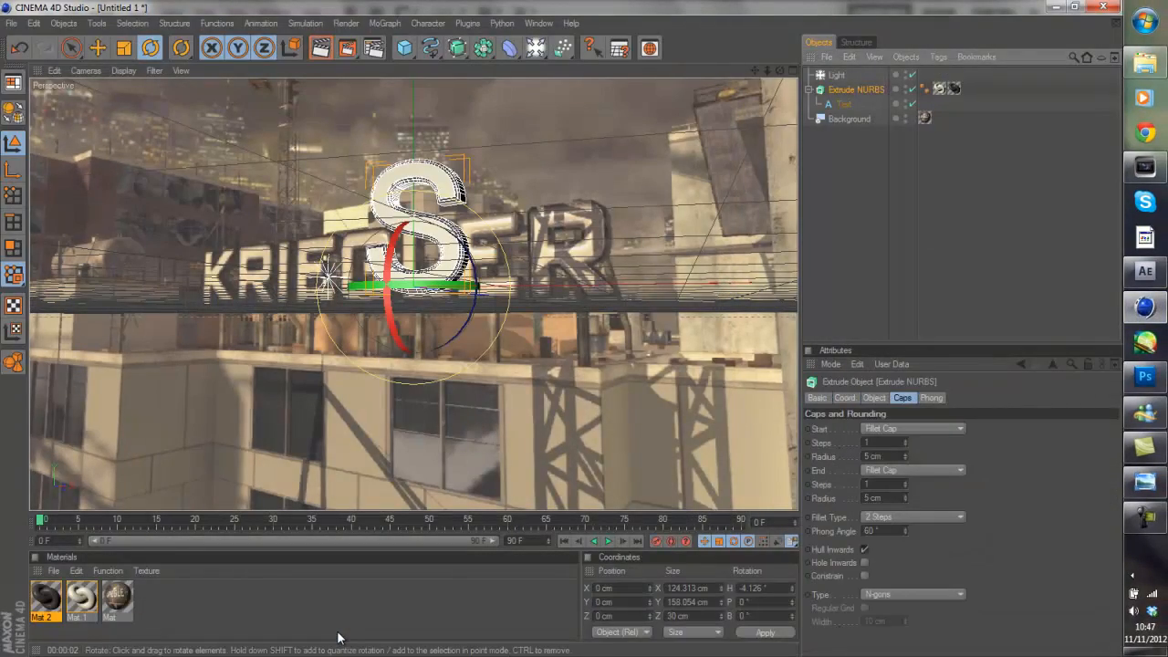
left_click_drag(421, 287, 404, 288)
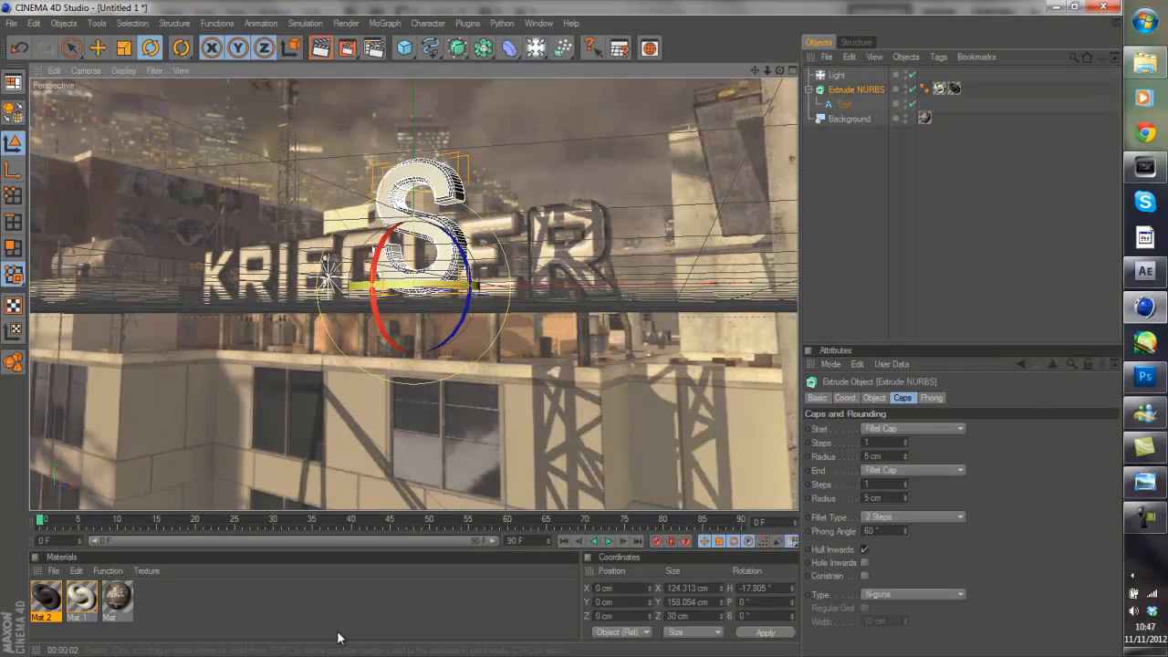
Render the rotated S to the Picture Viewer, overwriting S.tif on the Desktop.
left_click(348, 48)
left_click(427, 114)
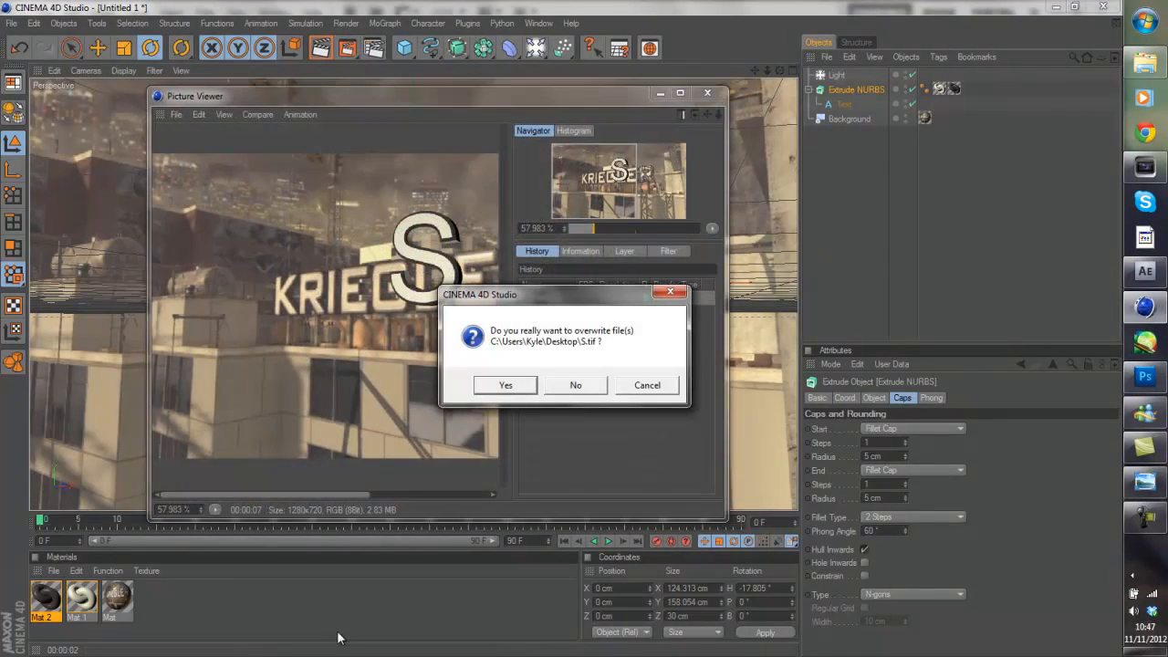
left_click(506, 385)
Switch to Photoshop, close the old S render and open the new S.tif from the Desktop.
mouse_move(1145, 377)
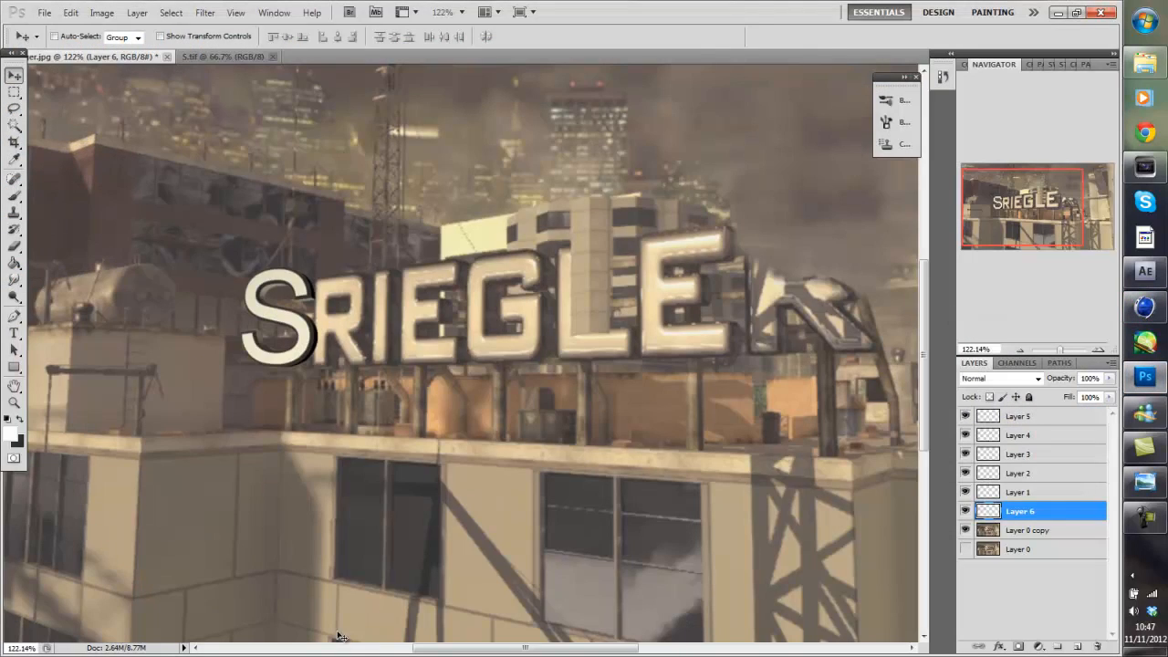
key("alt+f")
key("o")
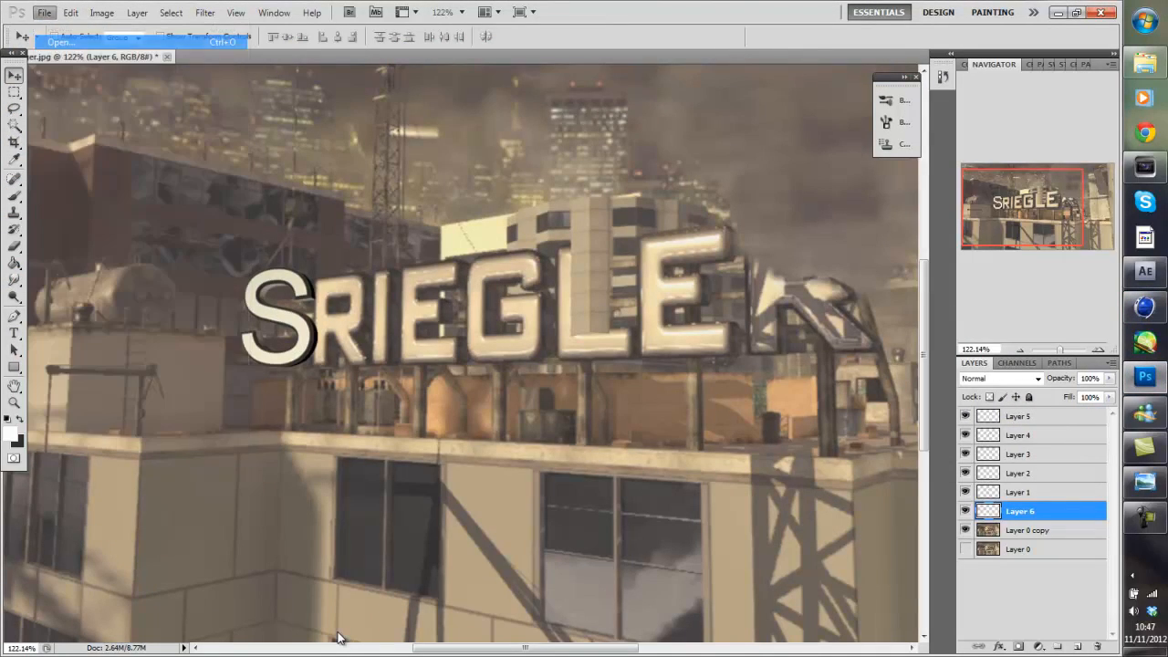
type("s")
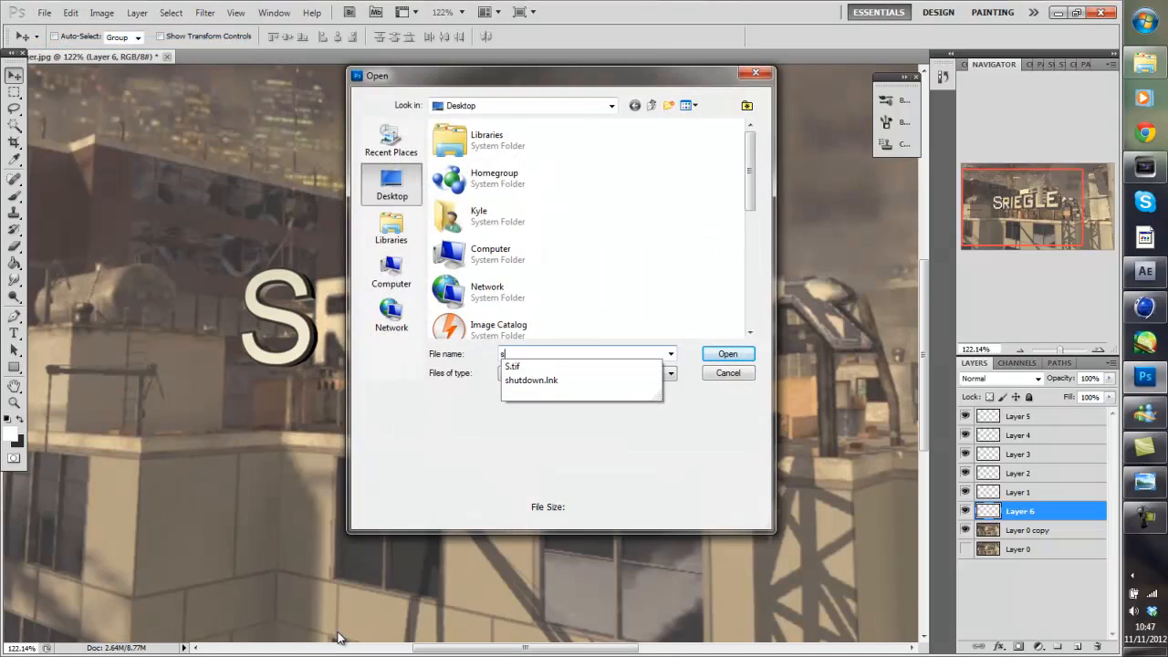
key("Down")
key("Return")
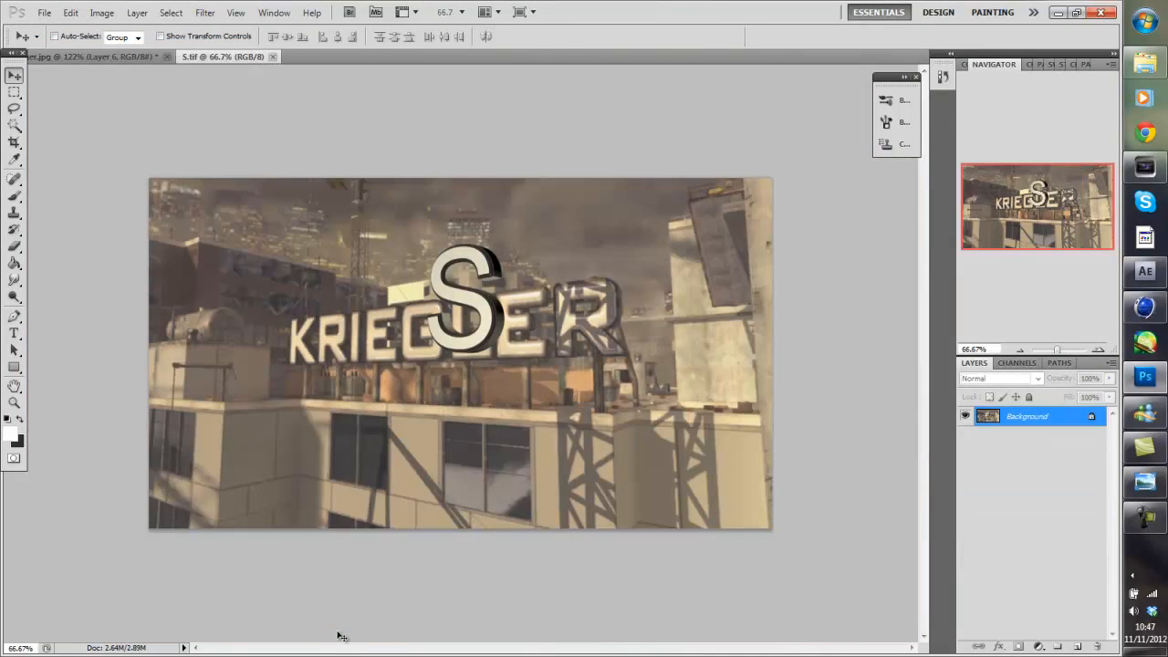
Select the new S through its Alpha channel and copy it into the rooftop document as a layer above Layer 6.
left_click(1018, 363)
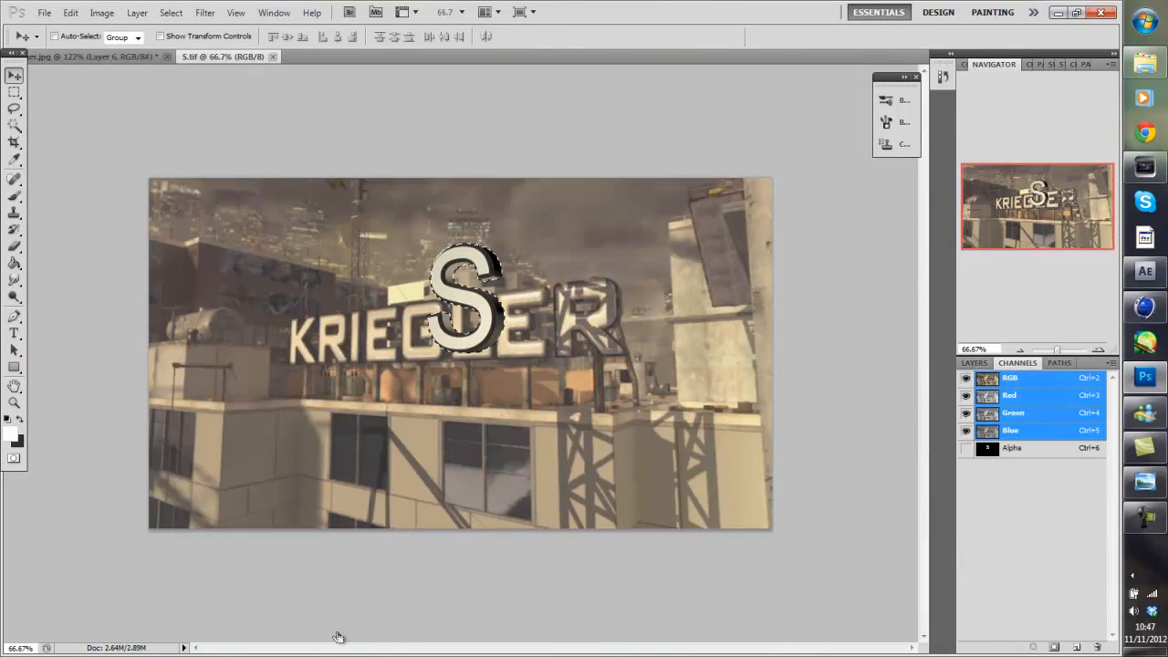
key("ctrl+Tab")
key("ctrl+v")
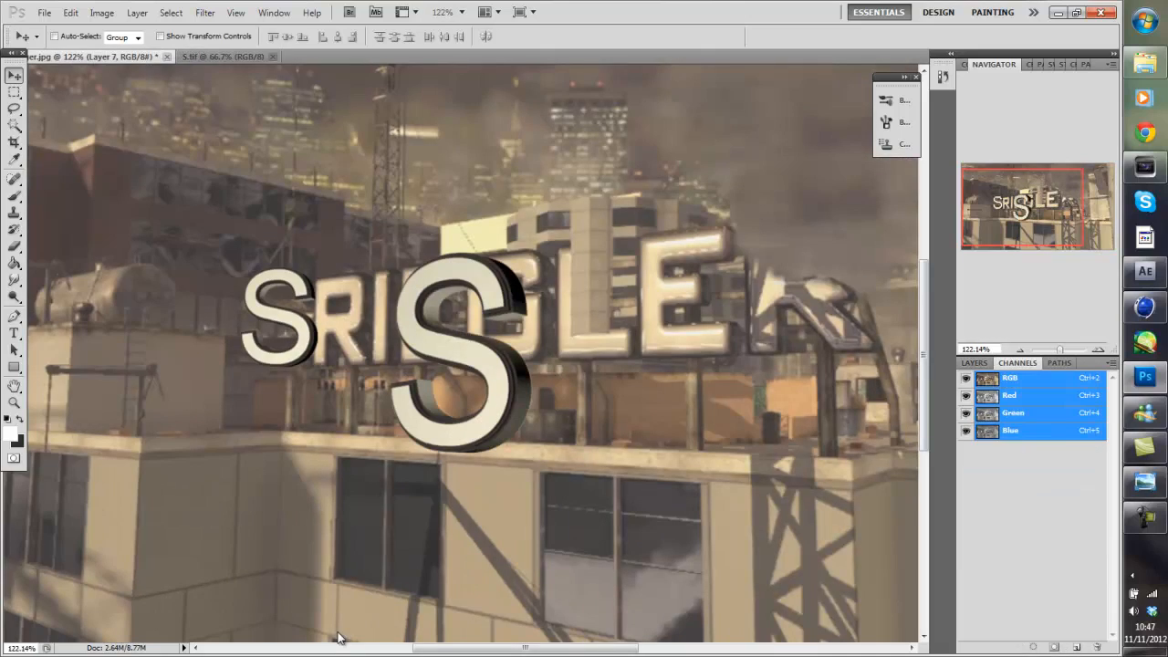
key("F7")
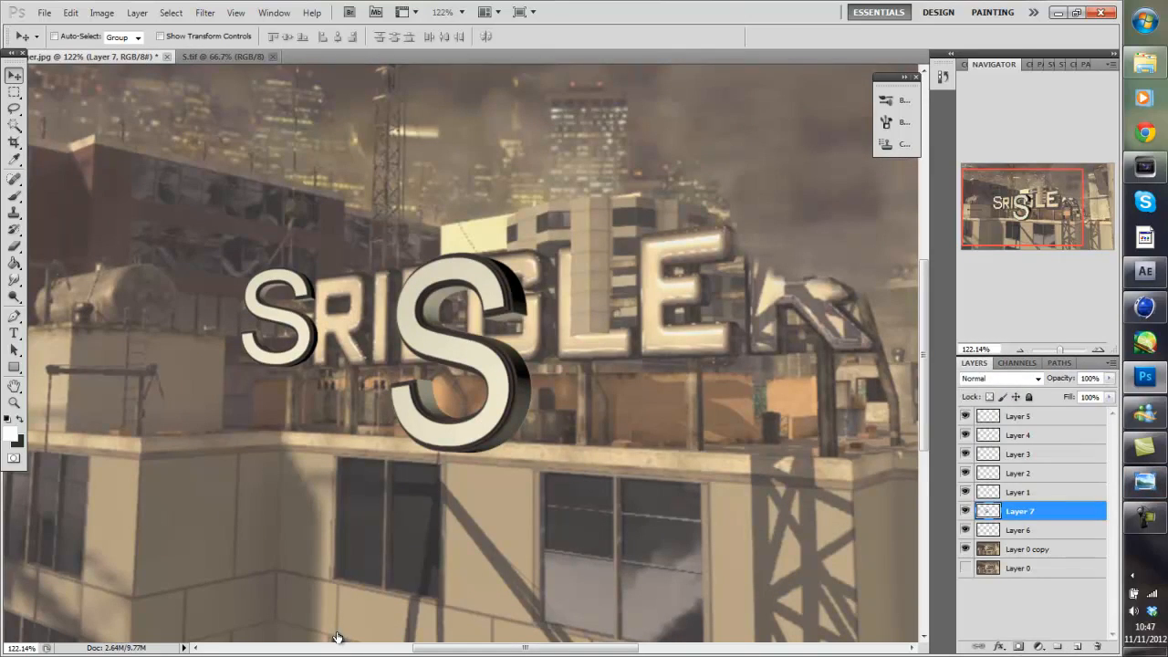
Identify the layer holding the earlier S by toggling its visibility, and delete that Layer 6.
left_click(965, 530)
left_click(966, 530)
left_click(1019, 530)
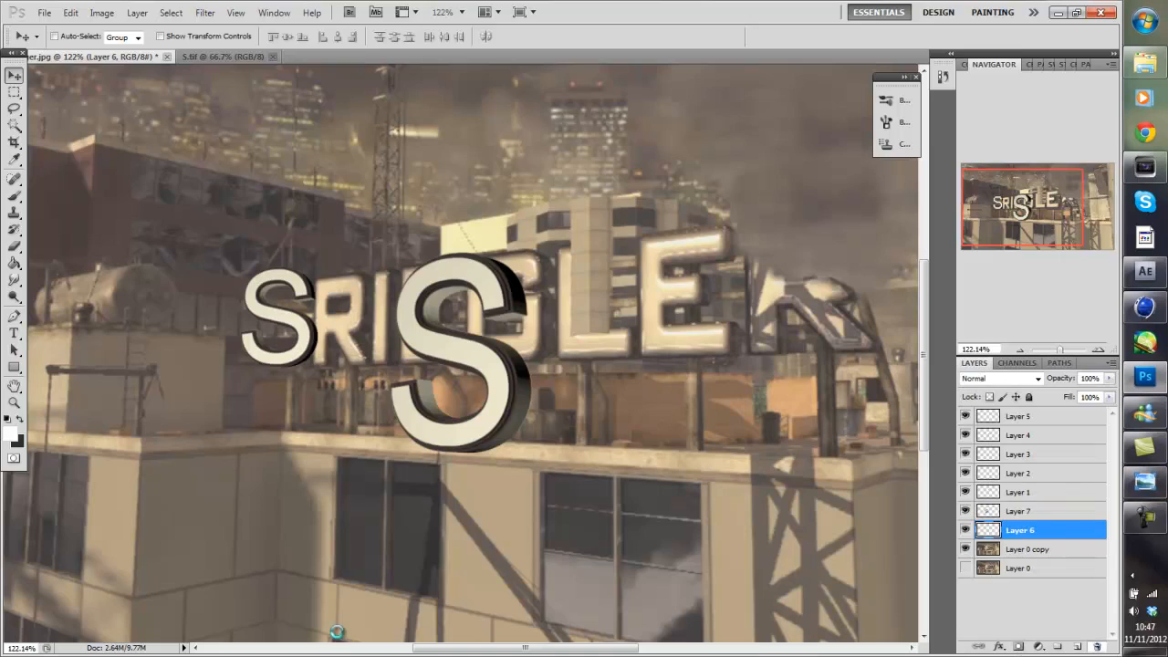
left_click(1098, 646)
key("Return")
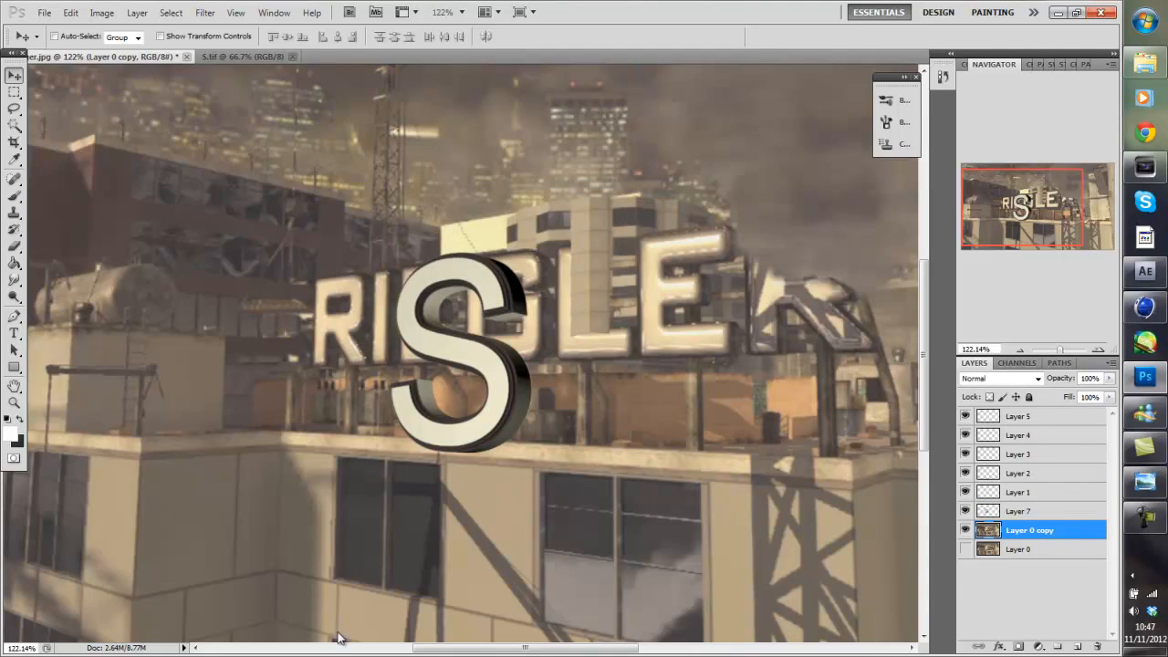
Move the S on Layer 7 in front of RIEGLE, scale it down proportionally to the sign's letter height and nudge it into line.
key("alt+bracketright")
left_click_drag(461, 352, 249, 297)
key("ctrl+t")
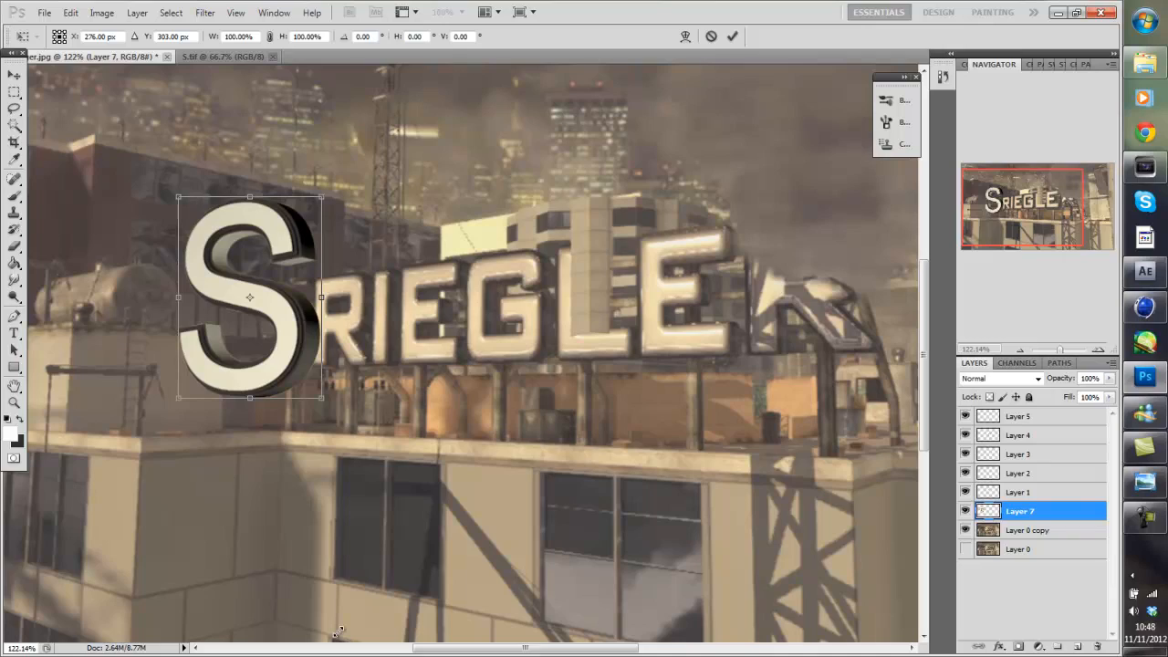
left_click_drag(321, 197, 261, 284, "shift")
left_click_drag(219, 341, 281, 313)
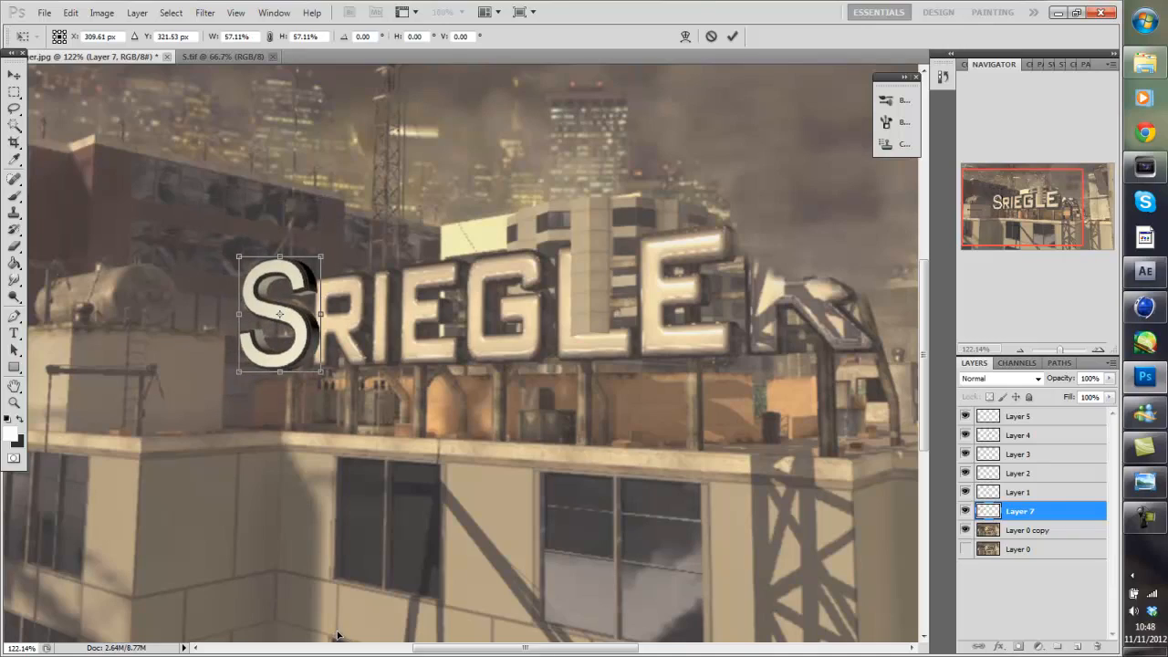
left_click_drag(321, 256, 306, 278, "shift")
left_click_drag(272, 325, 281, 317)
key("Return")
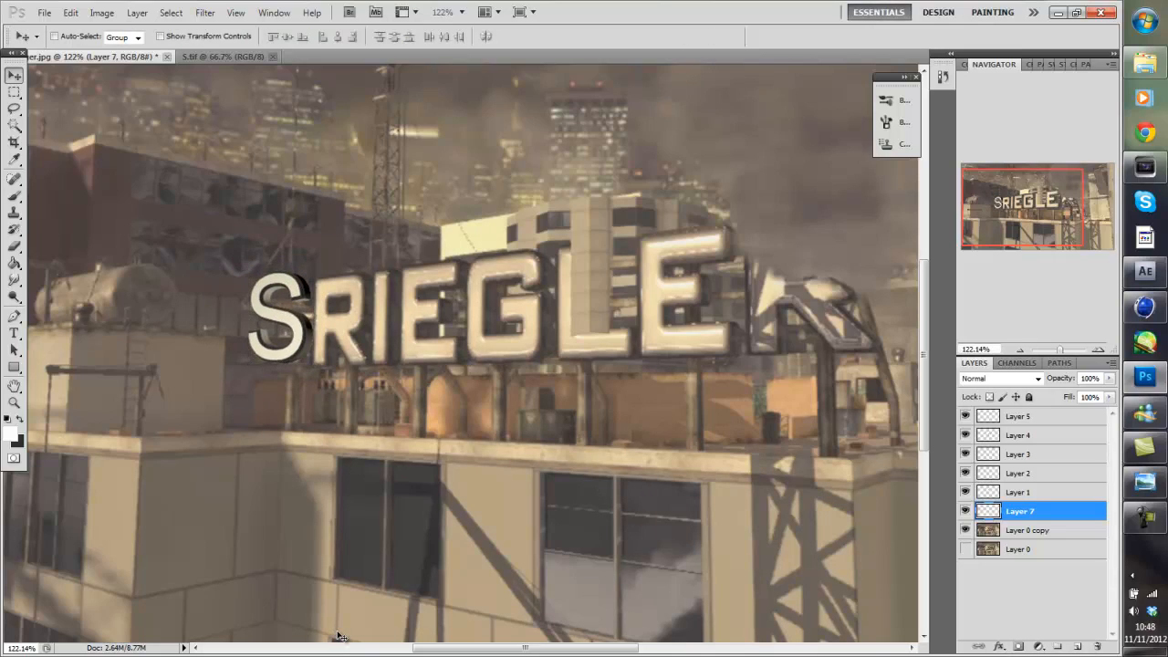
key("Right")
key("Right")
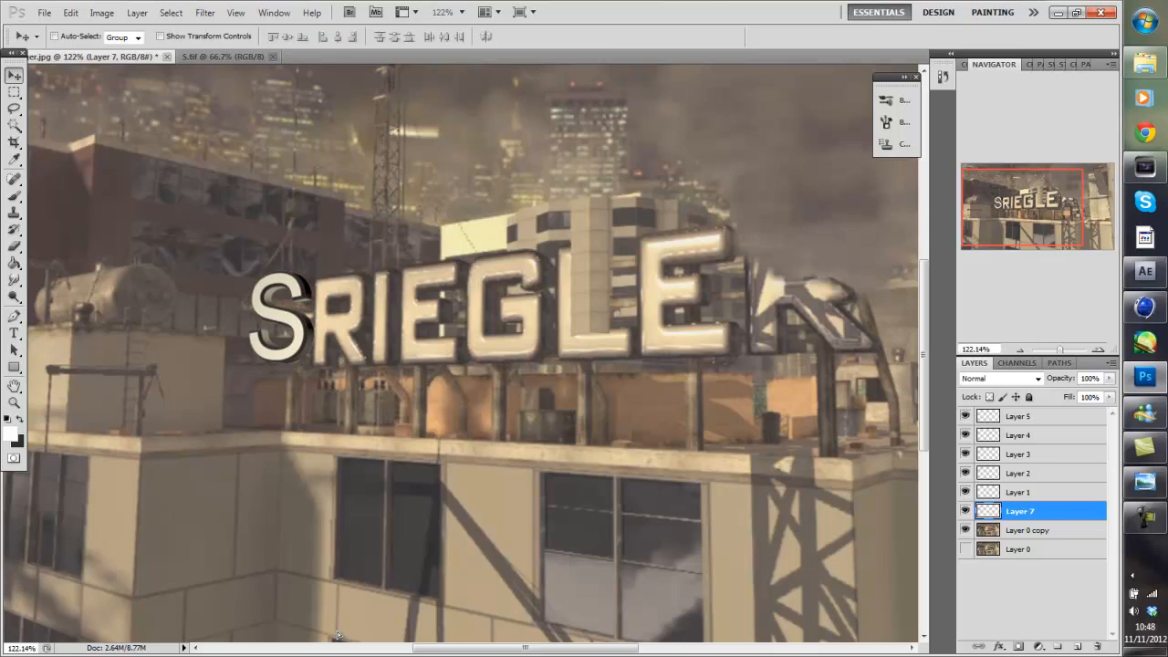
With Layer 0 copy active, set the foreground colour to beige e2cda2 sampled from the sign's letter faces.
scroll(338, 638, "down", 5, "alt")
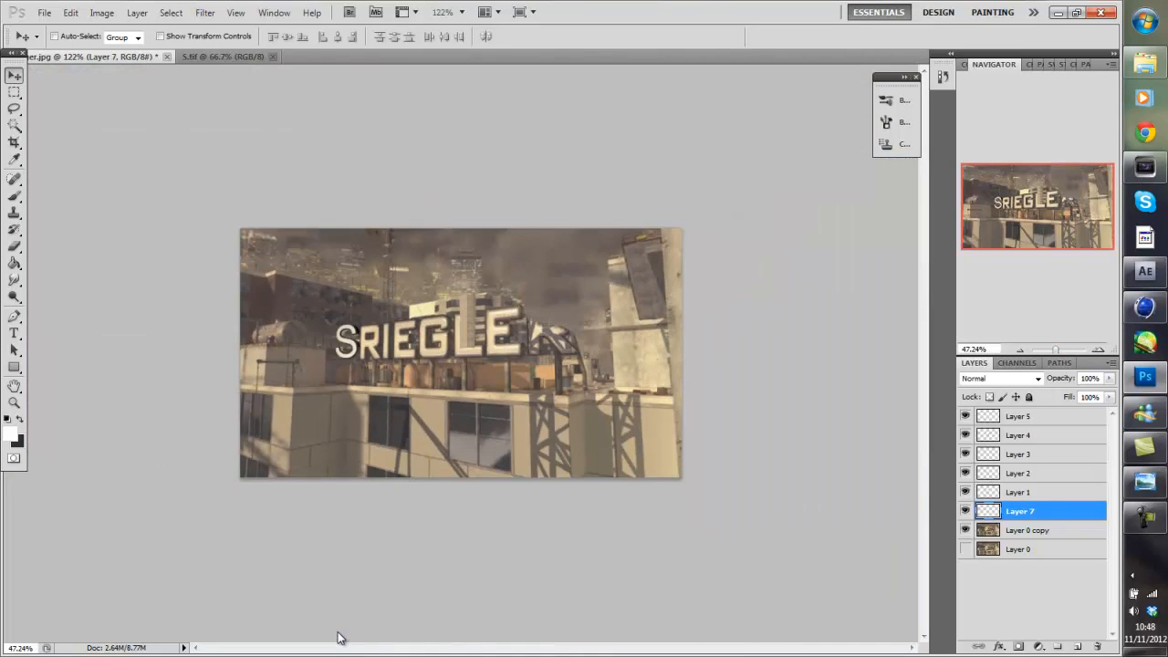
scroll(338, 637, "up", 6, "alt")
scroll(338, 632, "up", 1, "alt")
scroll(337, 632, "up", 5, "ctrl")
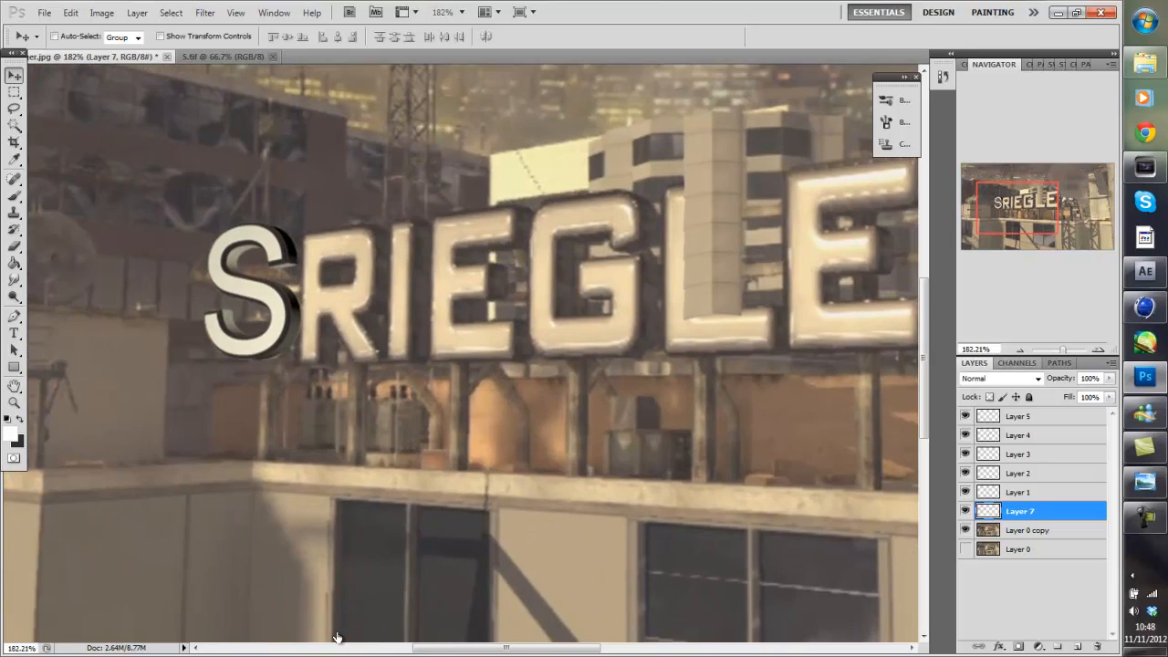
key("alt+bracketleft")
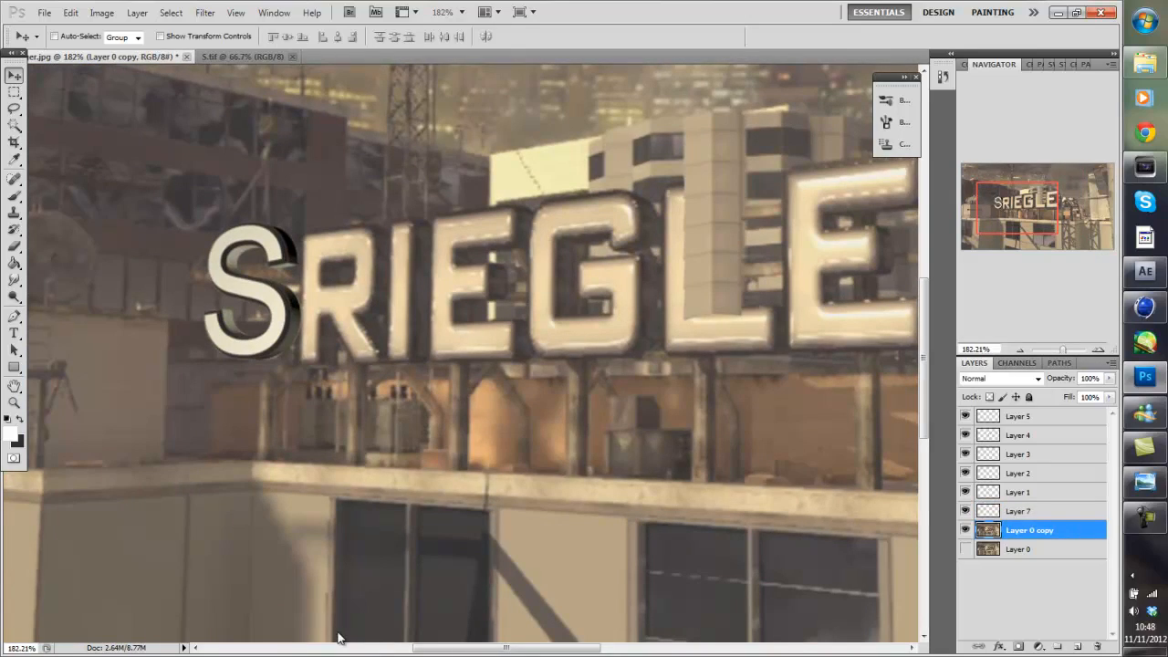
key("n")
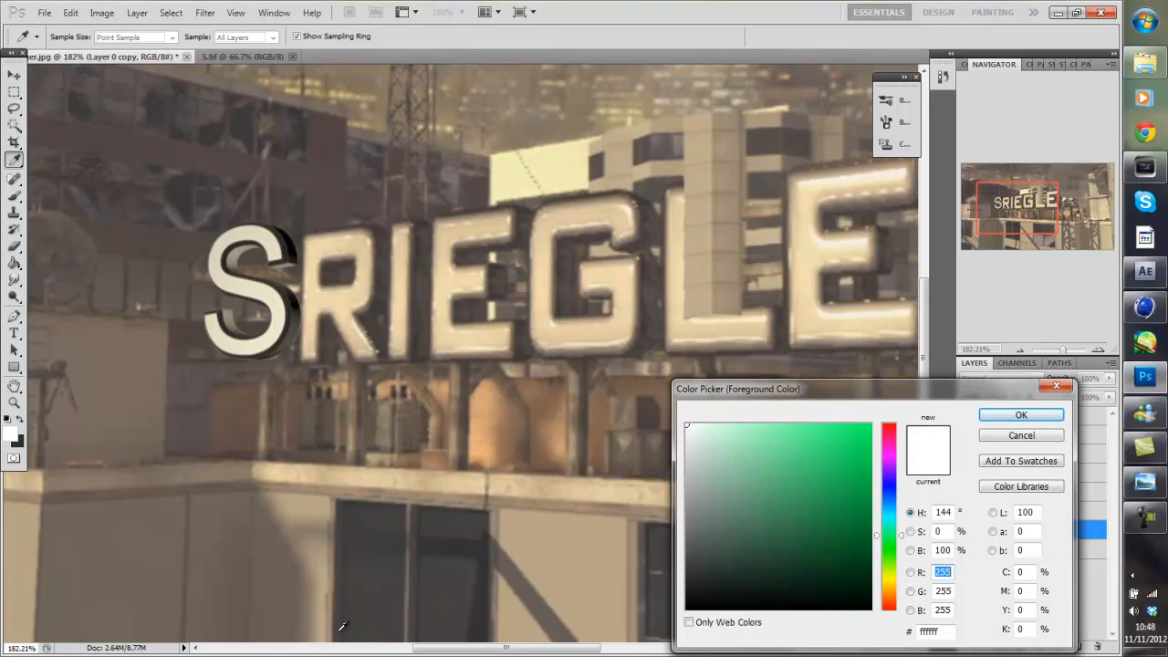
left_click(340, 629)
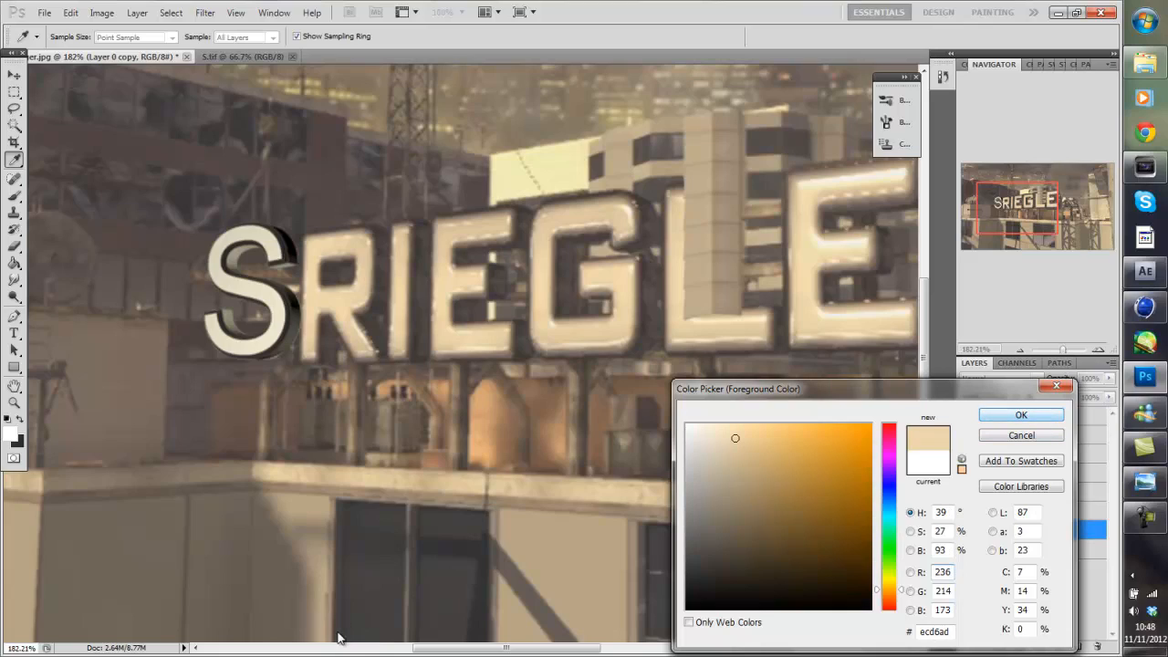
left_click(338, 632)
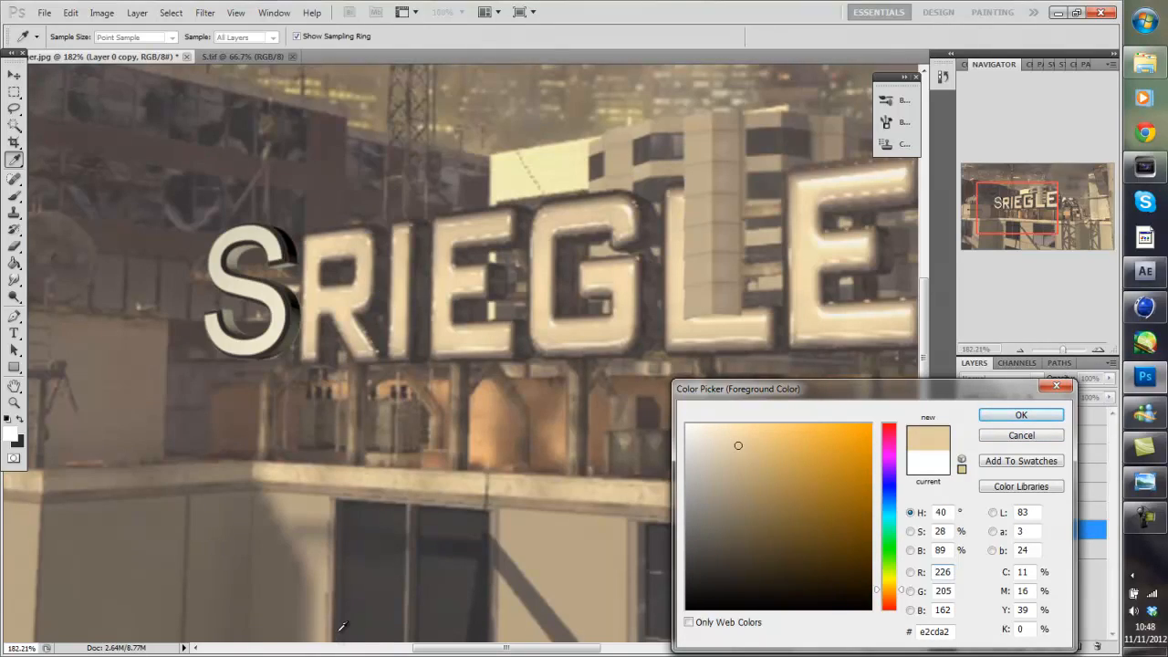
key("Return")
key("v")
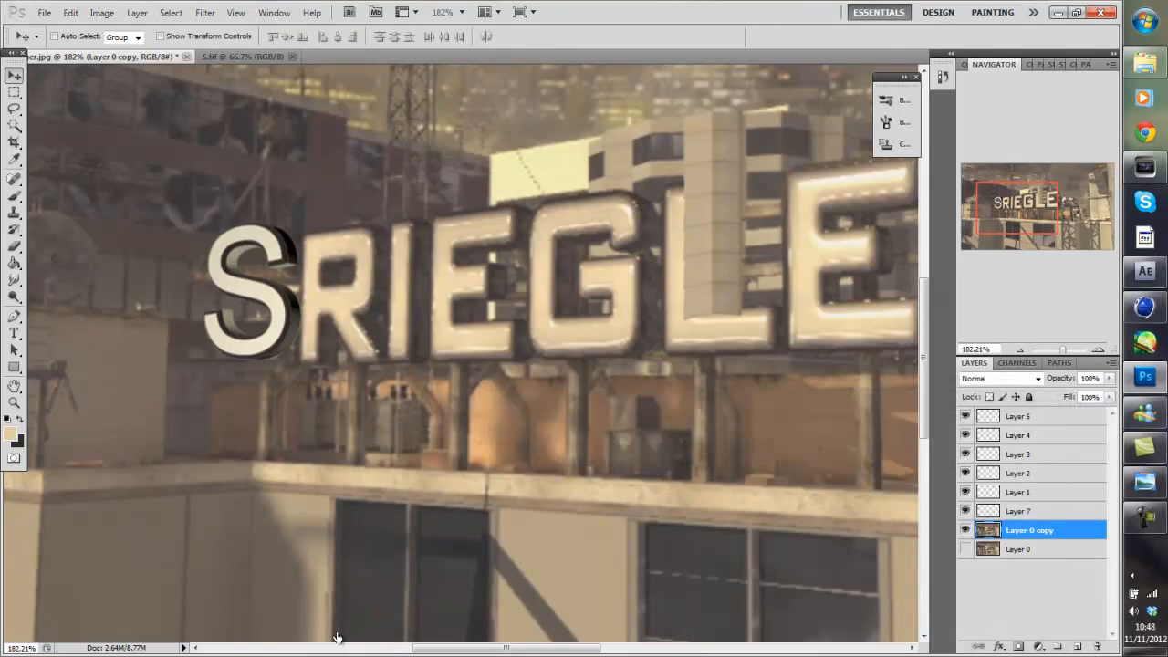
Select the front face of the S on Layer 7 with the Magic Wand at tolerance 32.
key("alt+bracketright")
key("ctrl+comma")
key("ctrl+comma")
key("w")
left_click(337, 631)
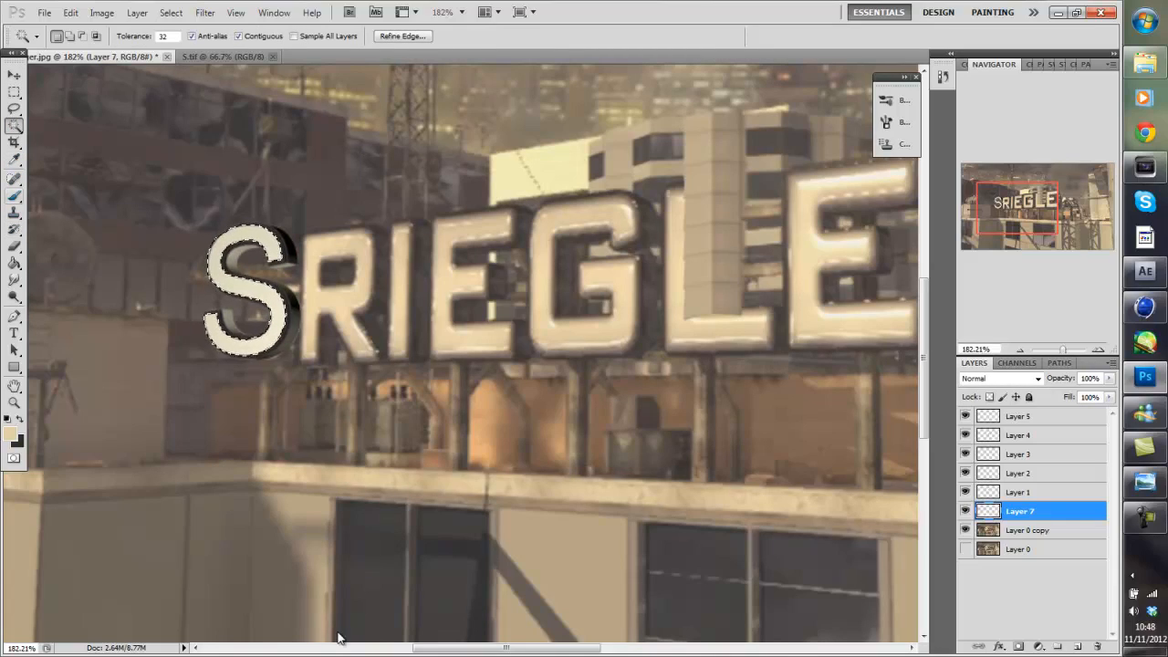
Paint the selected S face with the sampled beige using a 65 px brush, and clear the selection.
key("b")
key("Return")
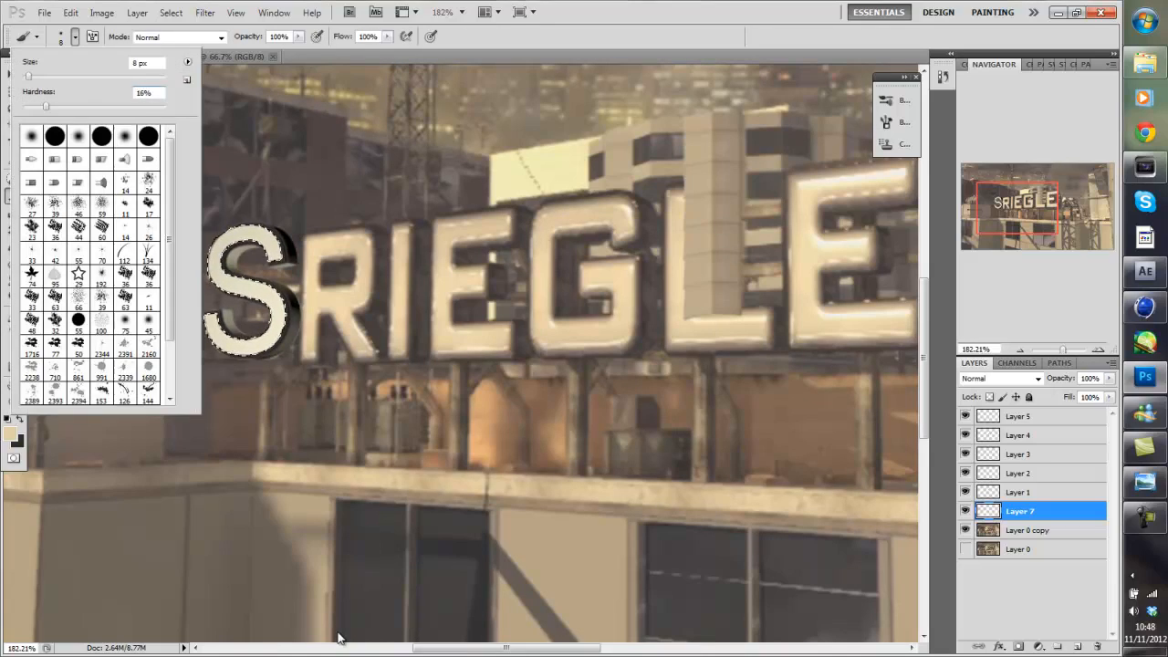
key("Return")
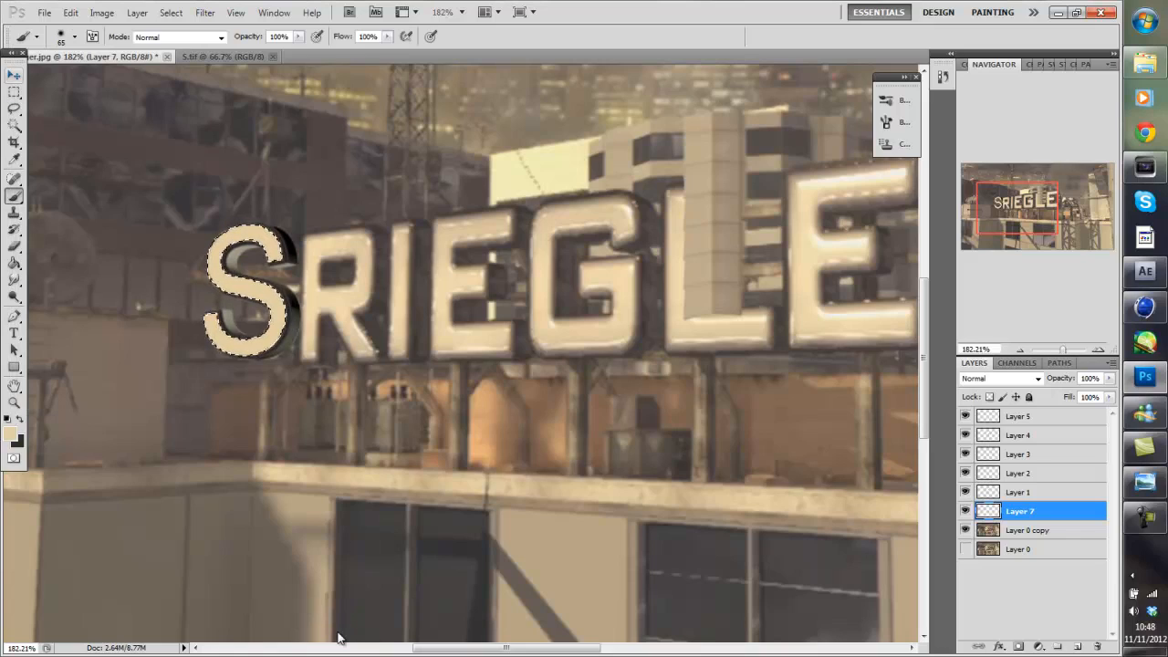
key("m")
key("ctrl+d")
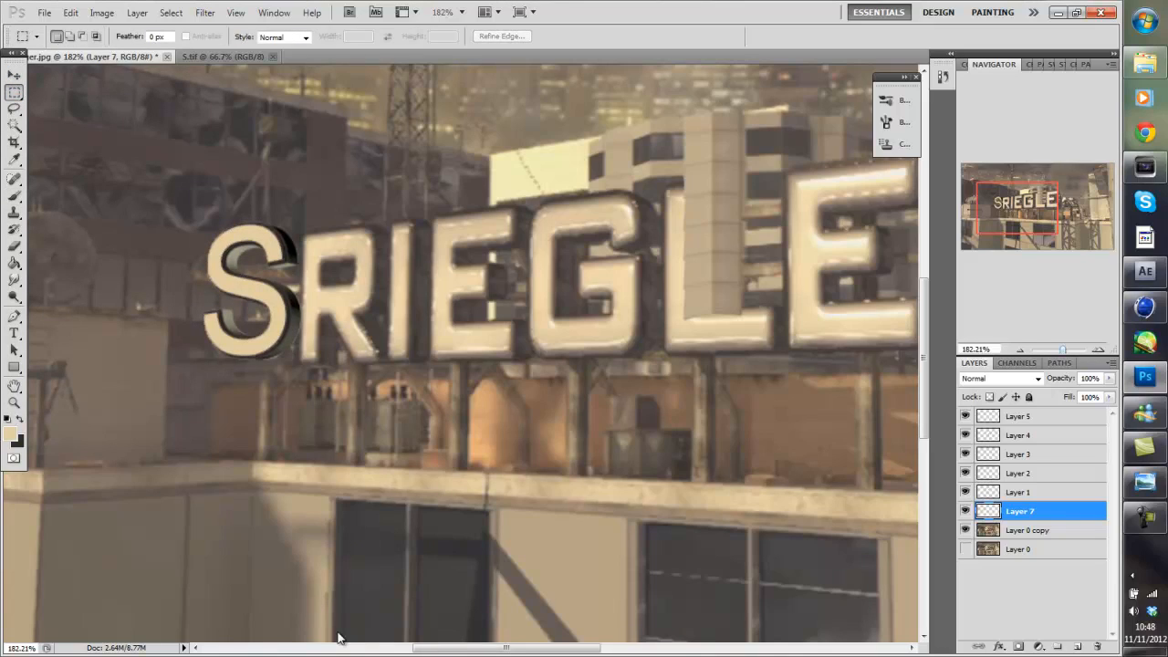
With Layer 0 copy active, replace the beige foreground colour with a dark grey-brown sampled from the image.
scroll(337, 638, "down", 5, "alt")
scroll(337, 638, "up", 5, "alt")
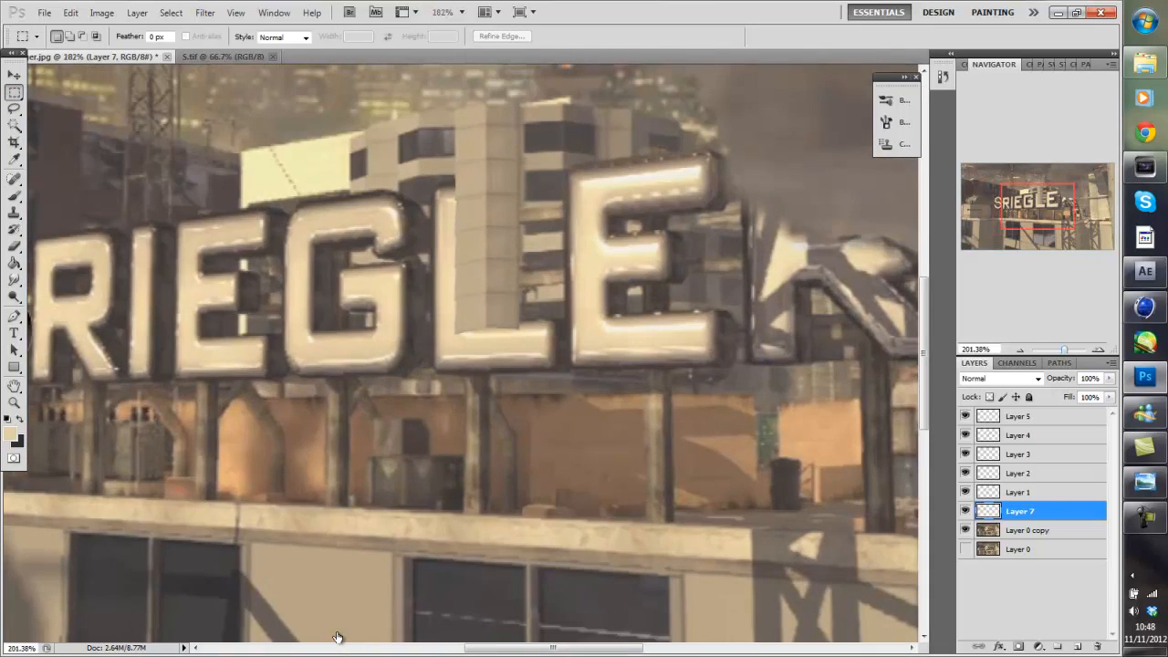
mouse_move(338, 634)
left_mouse_down()
mouse_move(484, 621)
mouse_move(608, 627)
left_mouse_up()
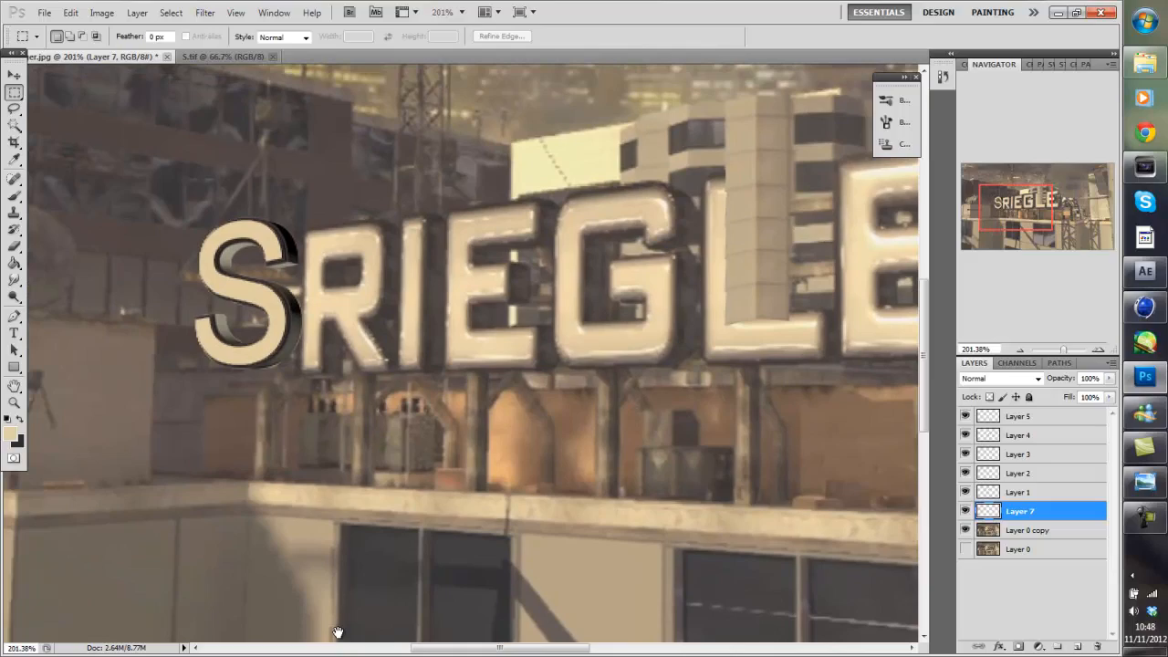
left_click(1027, 530)
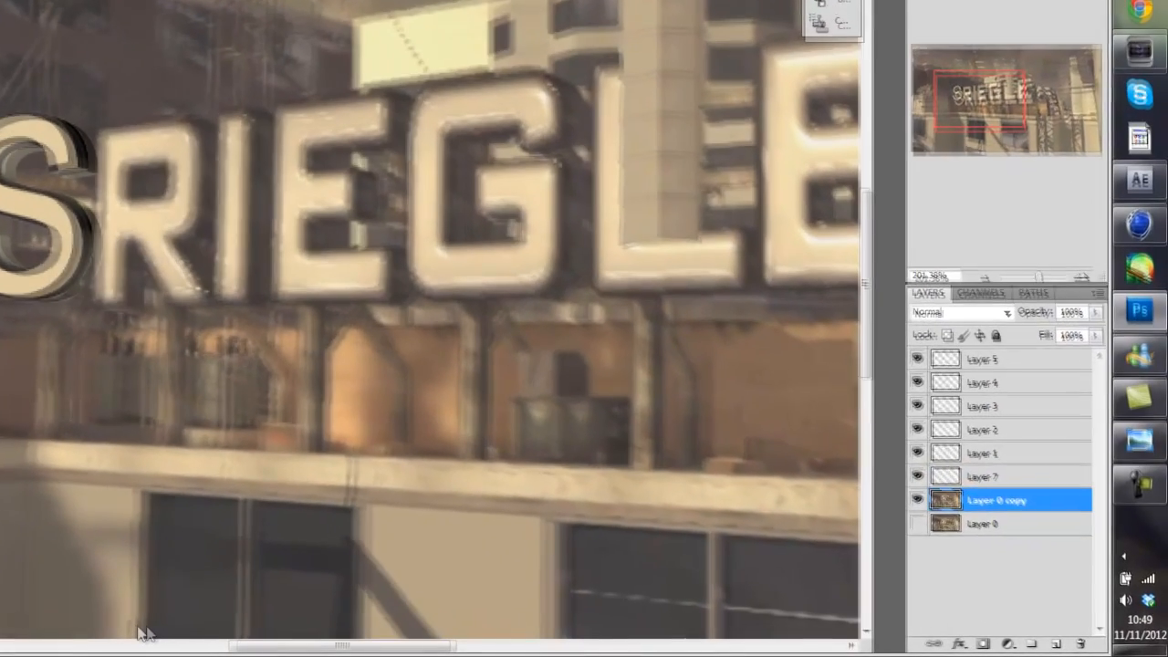
left_click(11, 434)
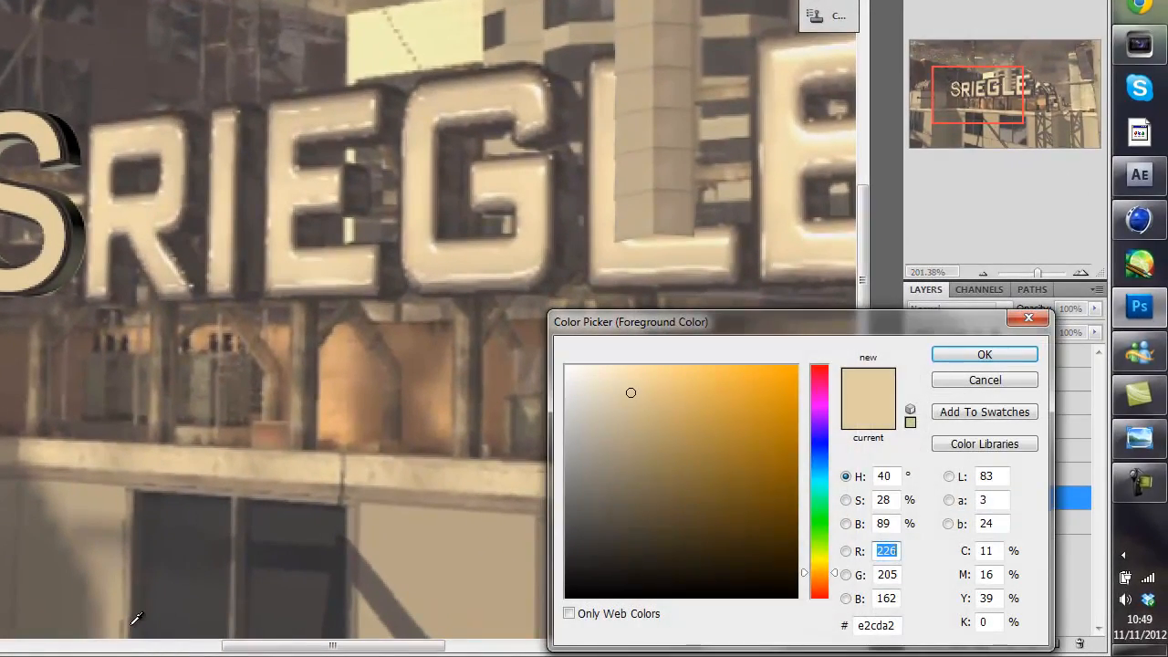
left_click(132, 623)
left_click(984, 354)
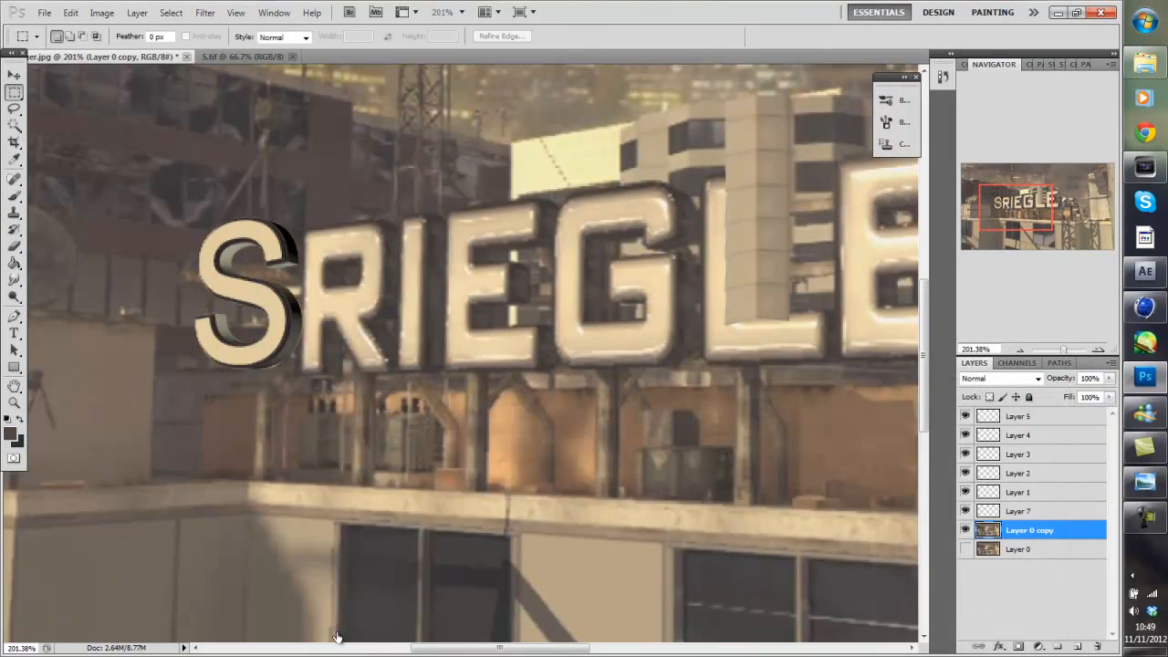
Select the dark outer side of the S on Layer 7 with the Magic Wand at tolerance 32, adding its inner side faces.
left_click(1020, 511)
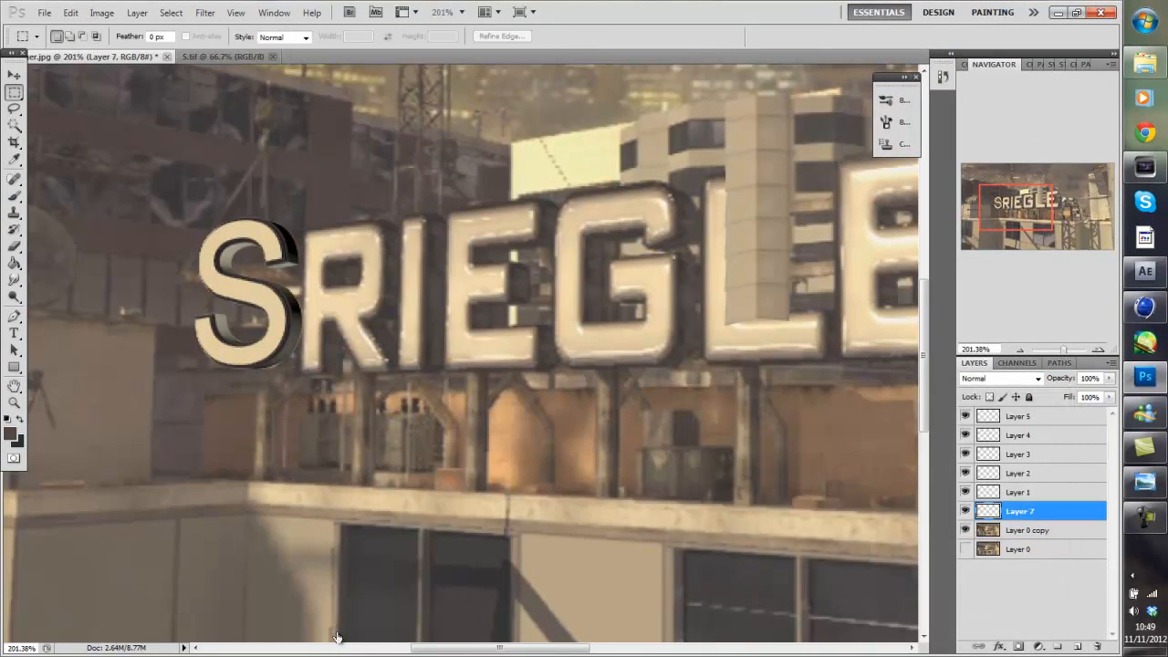
key("w")
left_click(338, 632)
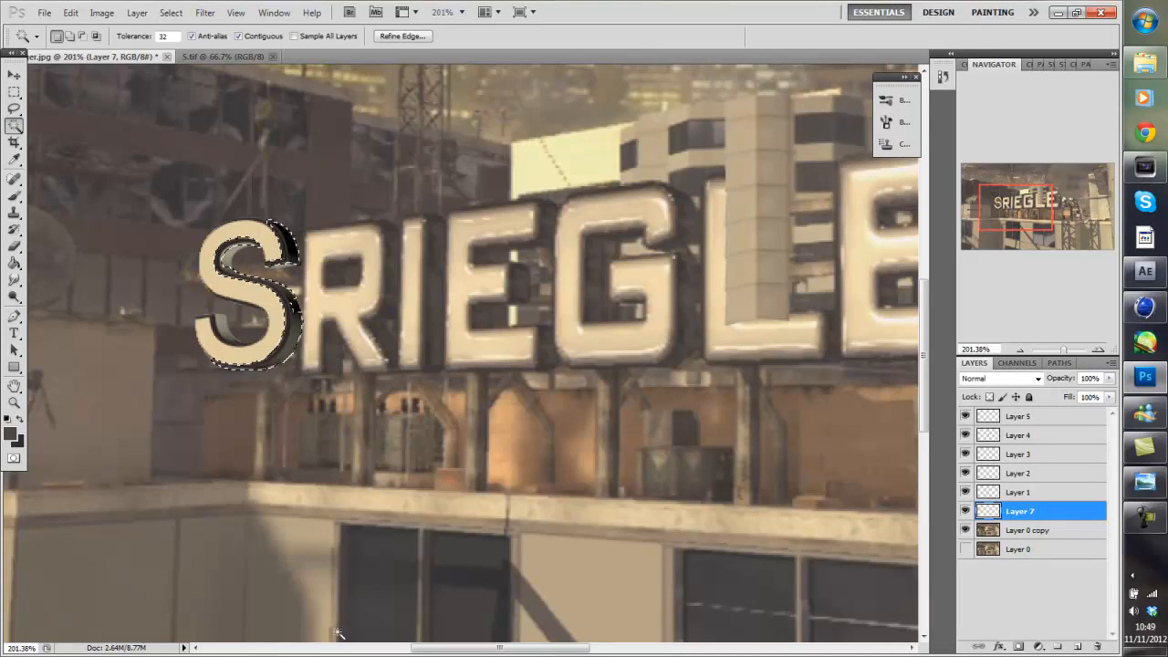
left_click(222, 328, "shift")
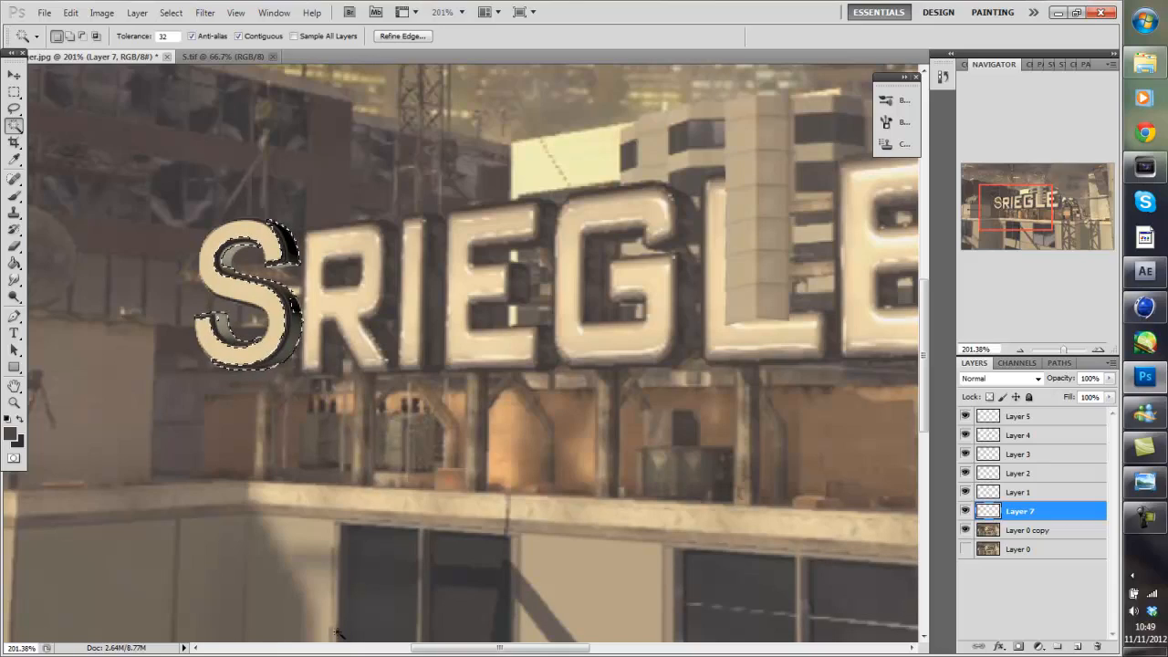
Paint the selected side faces of the S with the sampled dark colour using a 65 px brush, toggling the selection to compare.
key("b")
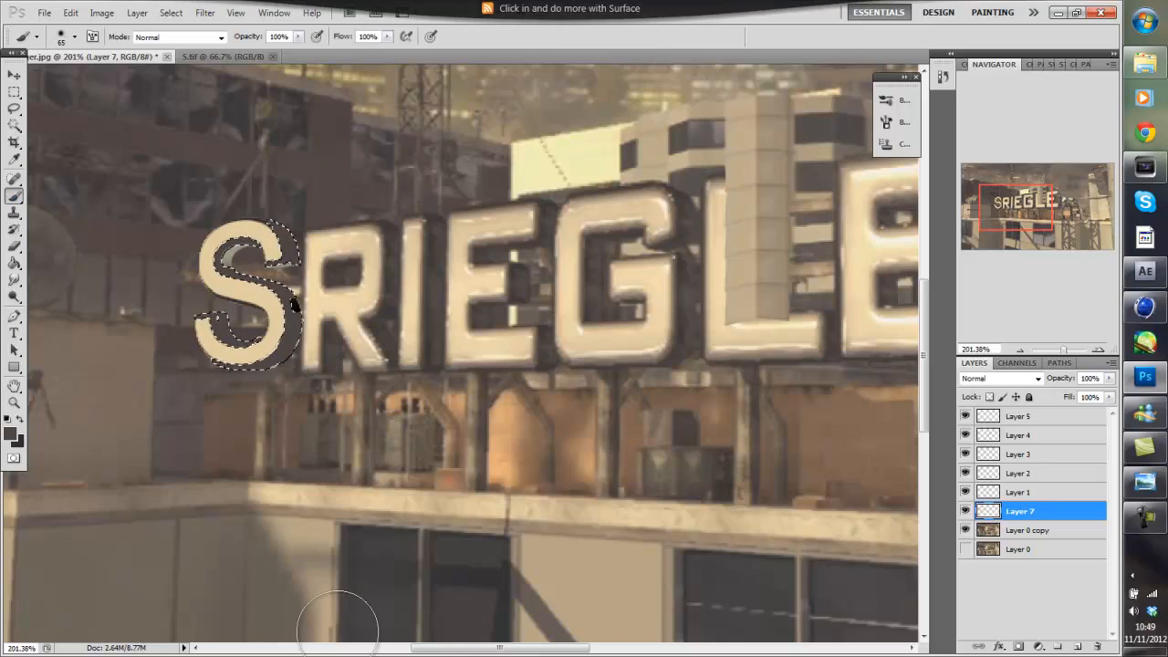
key("w")
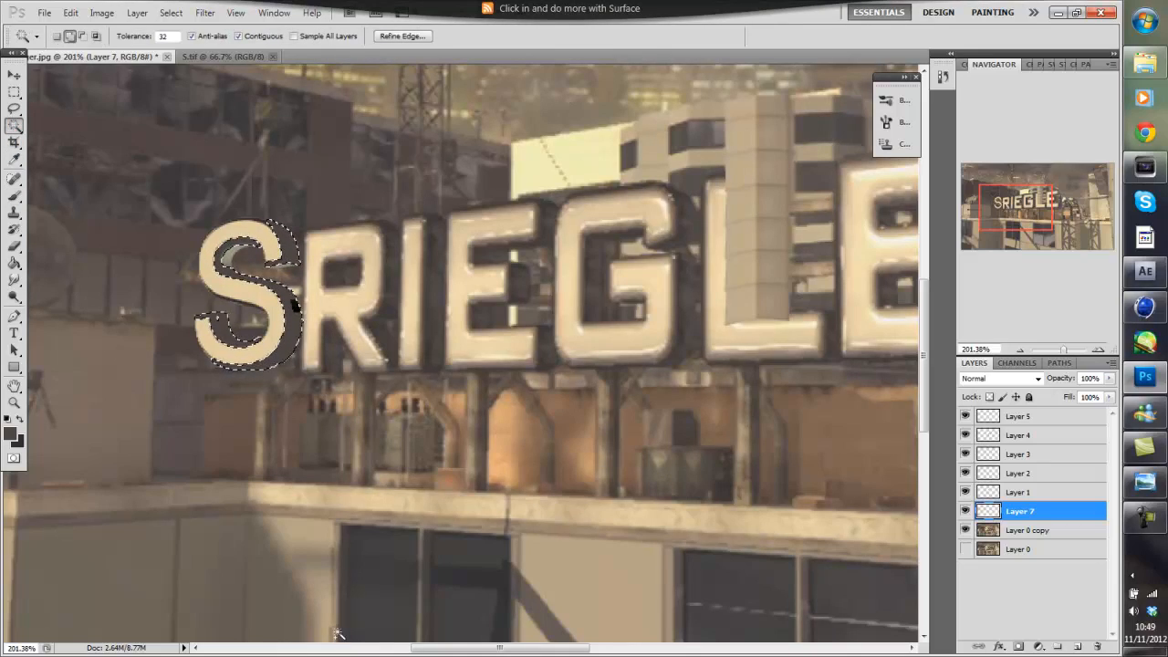
key("b")
key("m")
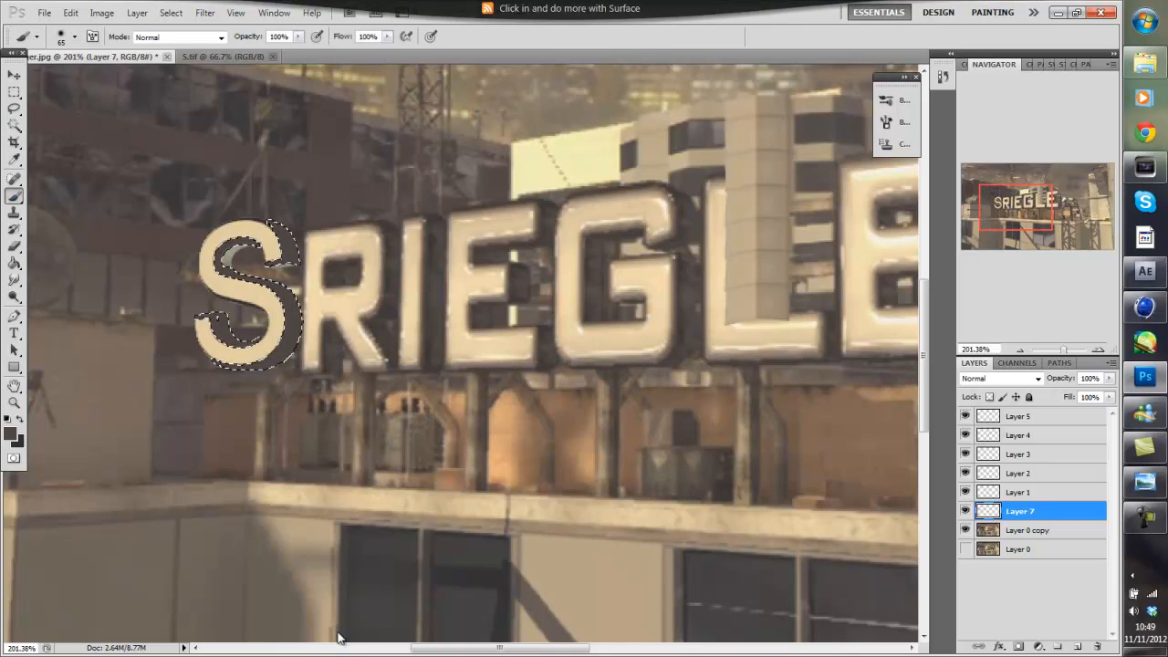
key("ctrl+d")
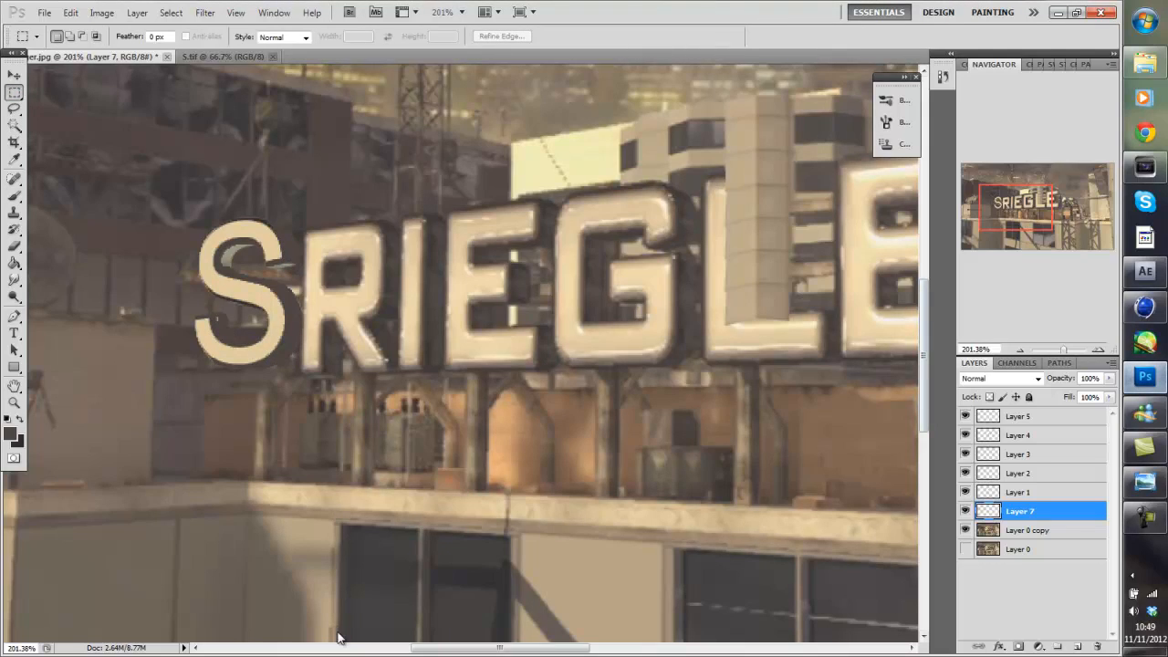
scroll(337, 634, "down", 2, "alt")
scroll(337, 636, "up", 2, "alt")
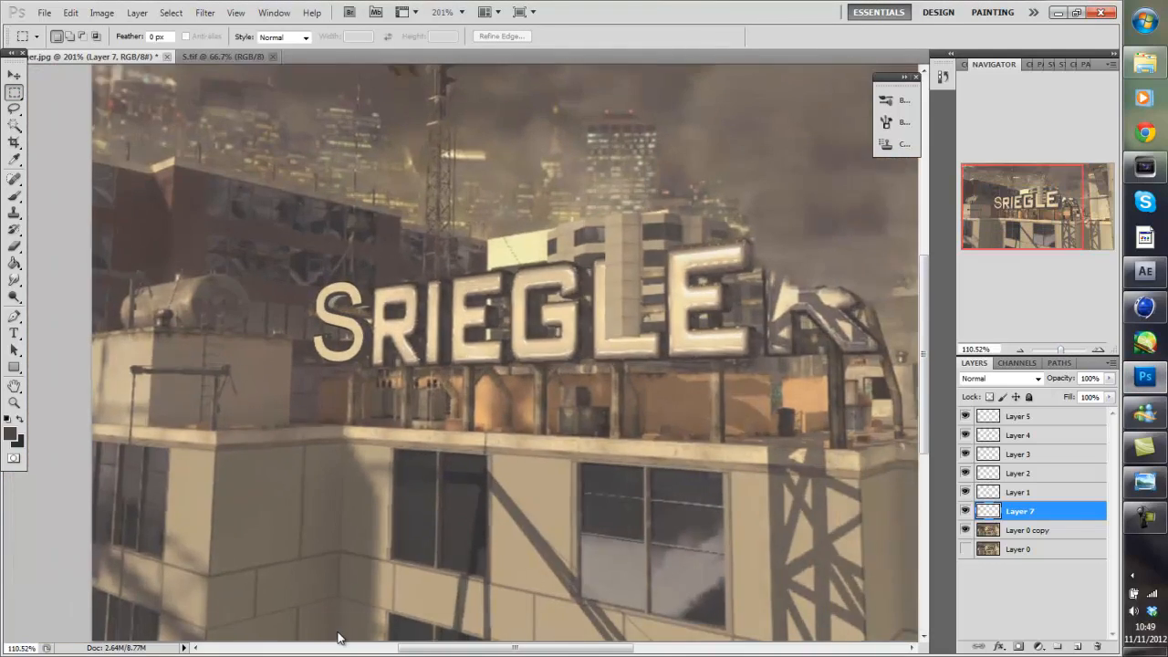
key("ctrl+shift+d")
key("ctrl+d")
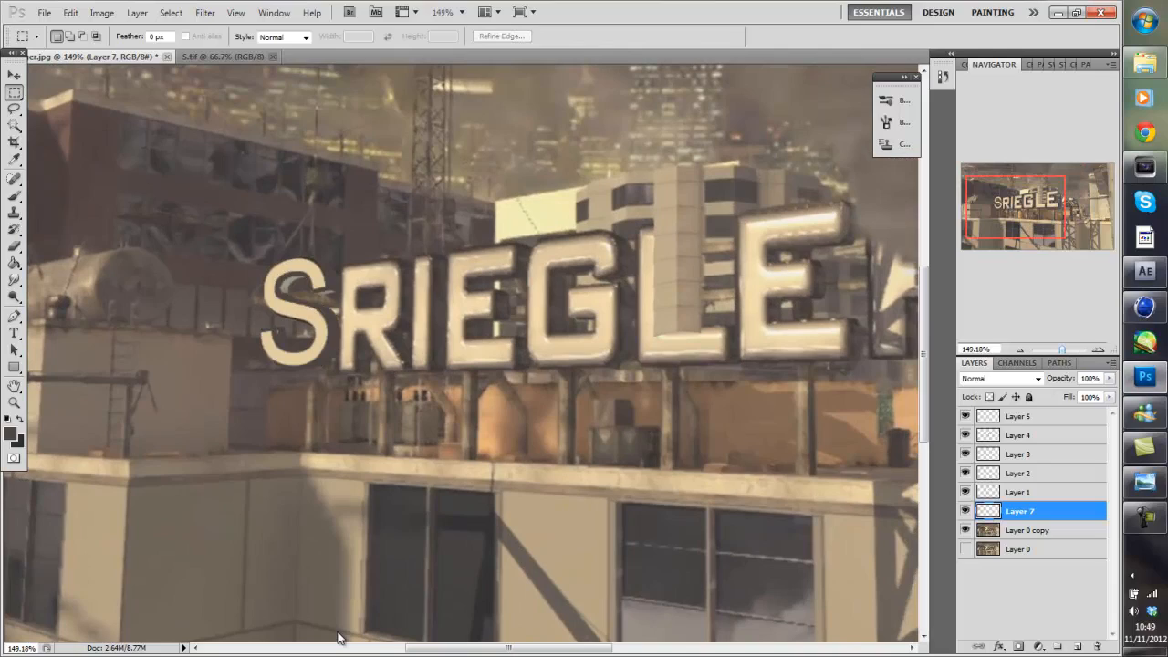
key("ctrl+shift+d")
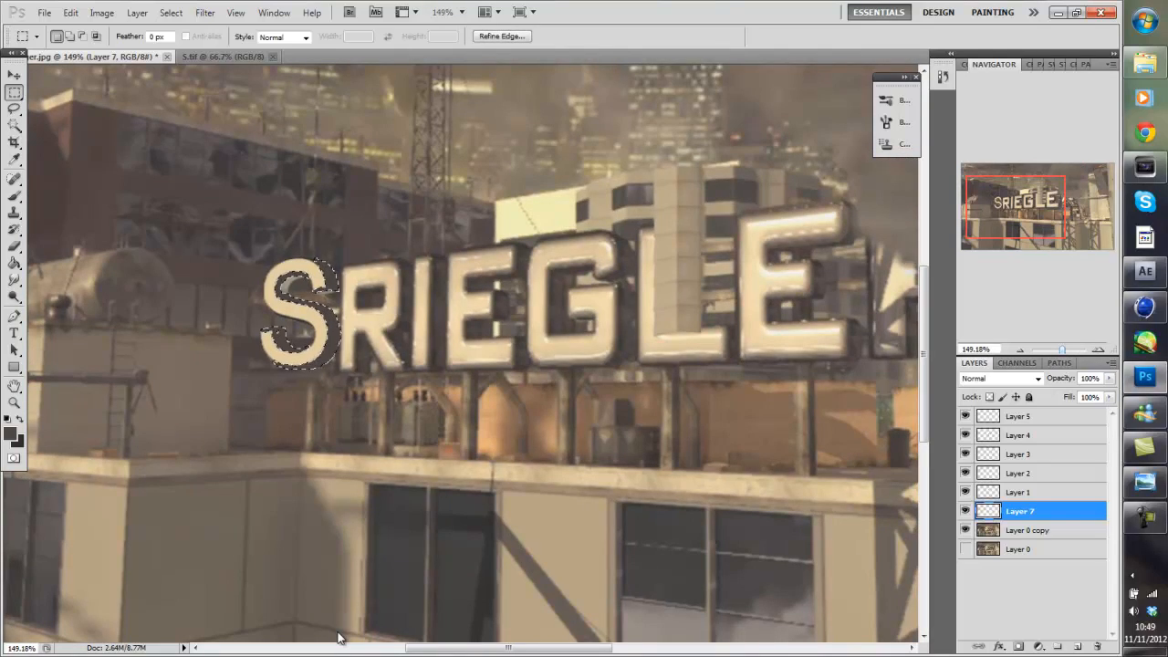
Undo the dark paint on the side faces of the S and clear the selection.
key("ctrl+alt+z")
key("ctrl+alt+z")
key("ctrl+alt+z")
key("ctrl+alt+z")
key("ctrl+alt+z")
key("ctrl+alt+z")
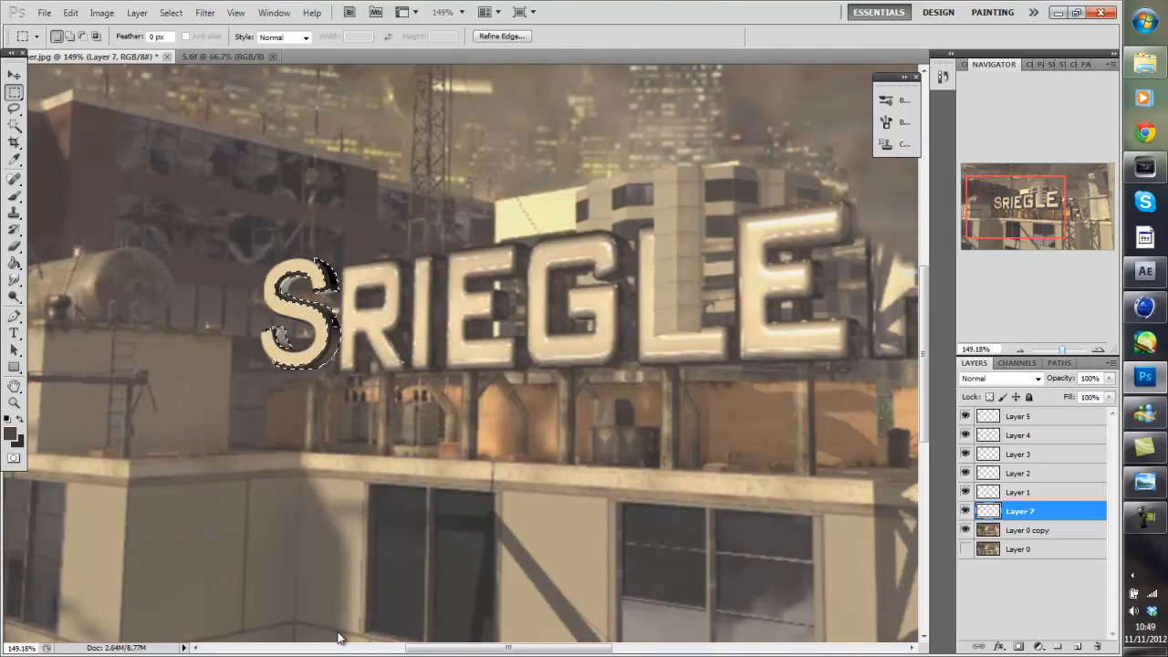
key("ctrl+d")
scroll(338, 638, "down", 10, "alt")
scroll(338, 638, "up", 7, "alt")
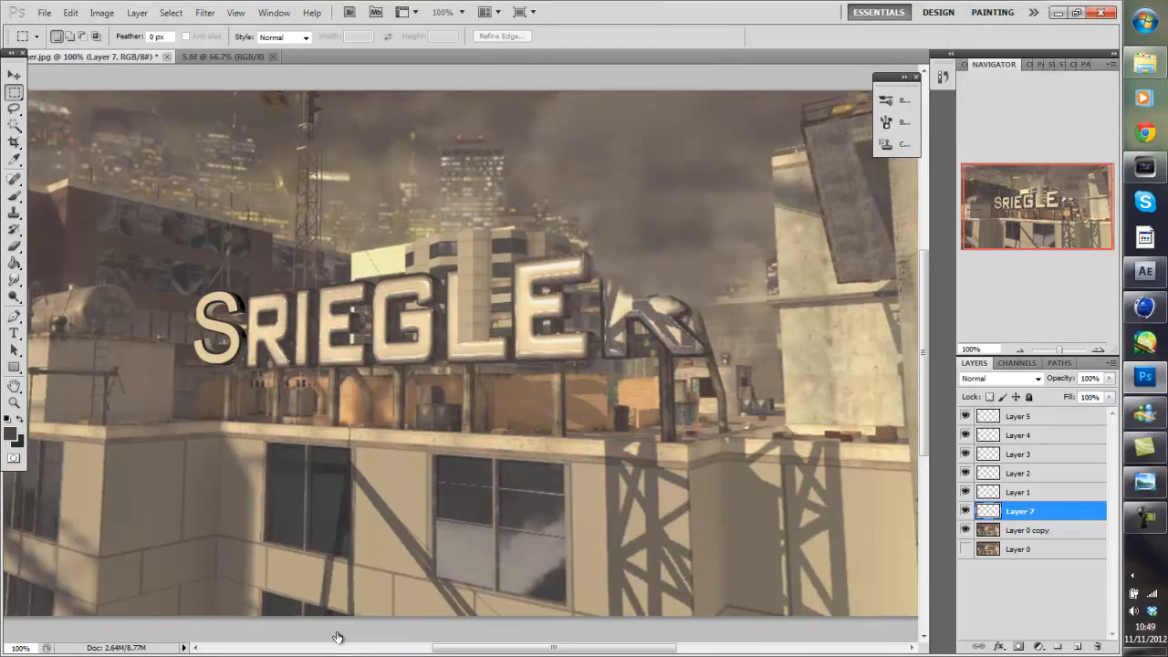
Switch to the Pictures library, open solitude in Windows Photo Viewer, examine its finished 3D lettering up close, and return to Photoshop.
key("alt+Tab")
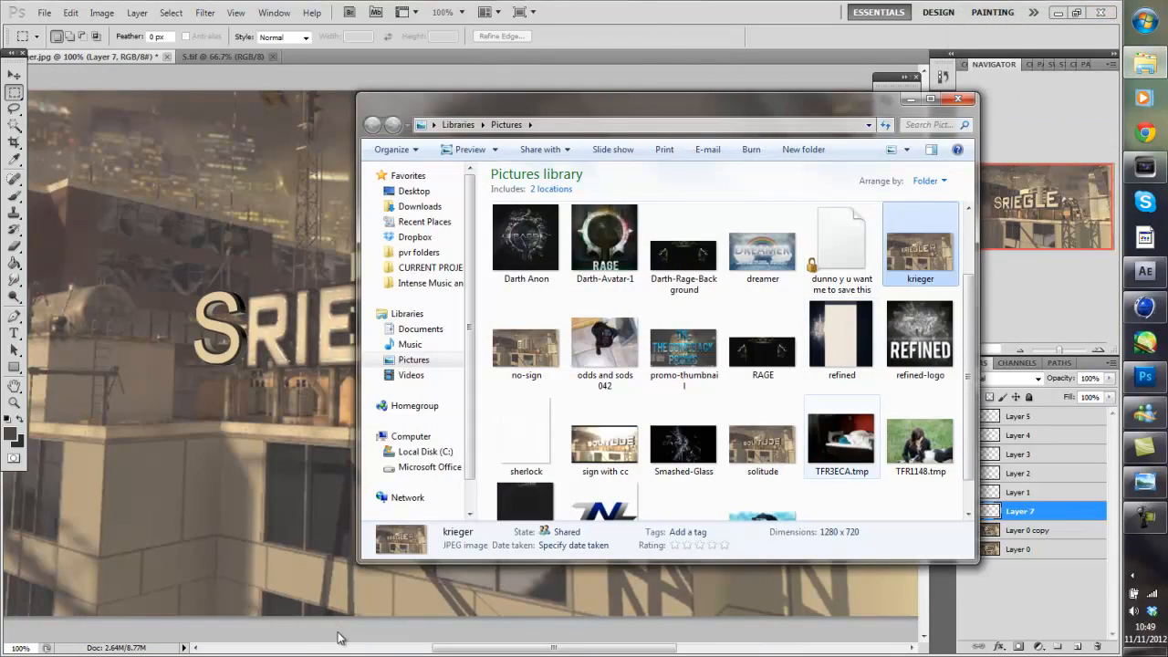
double_click(763, 441)
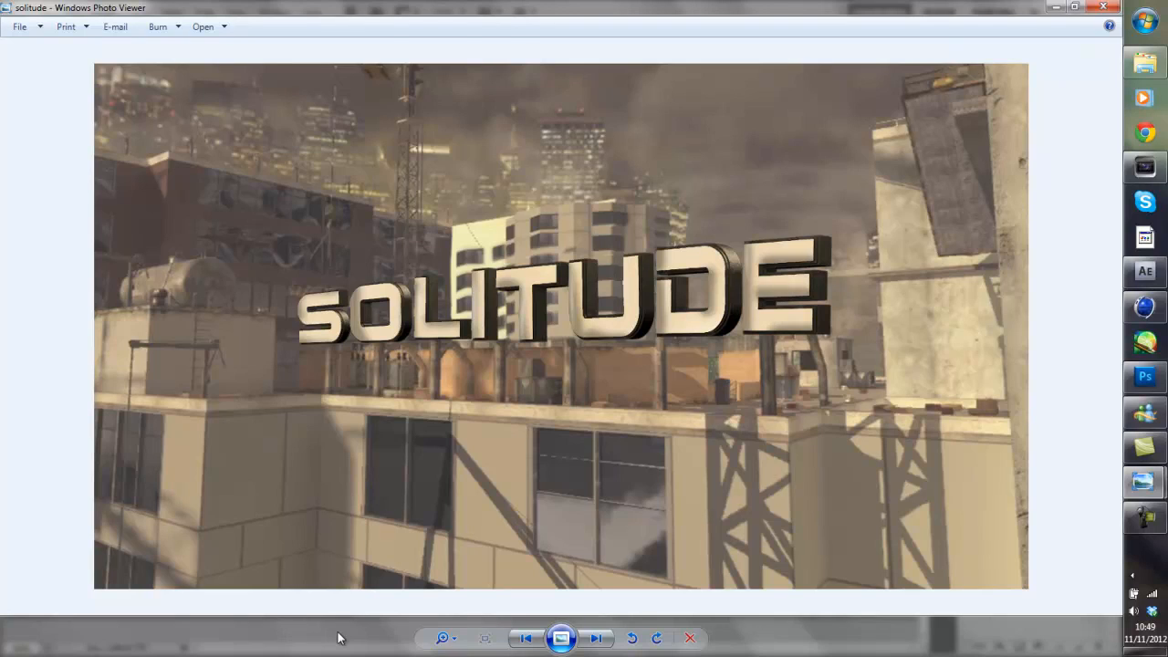
scroll(337, 637, "up", 5)
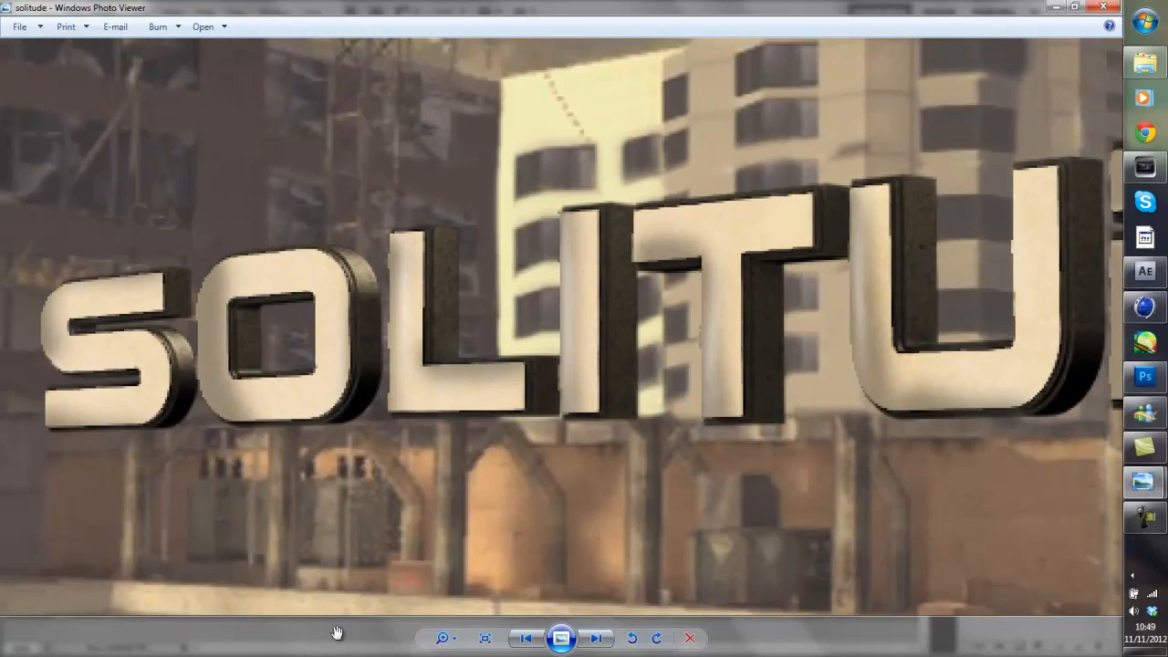
scroll(337, 632, "up", 3)
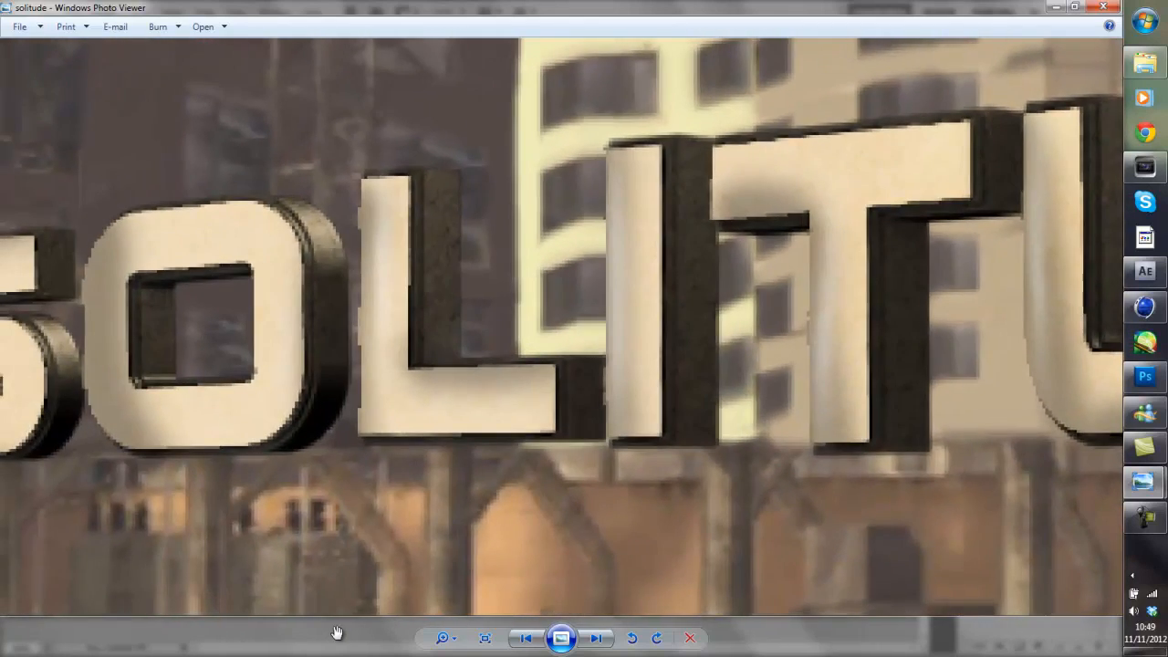
scroll(337, 634, "down", 8)
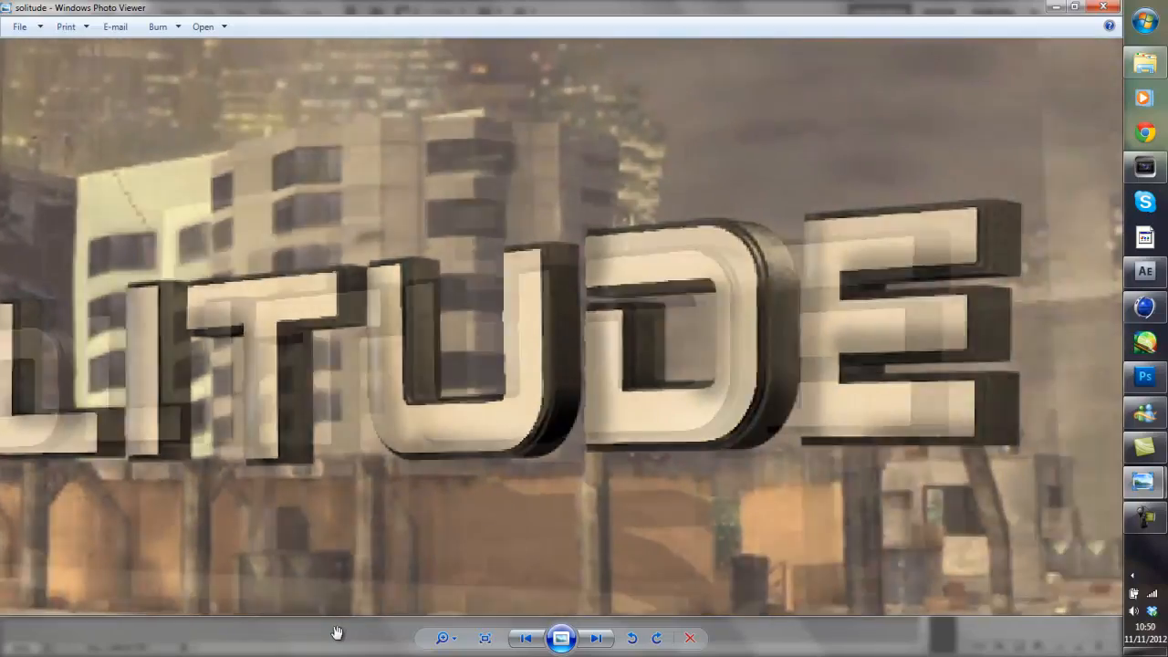
key("alt+Tab")
key("alt+Tab")
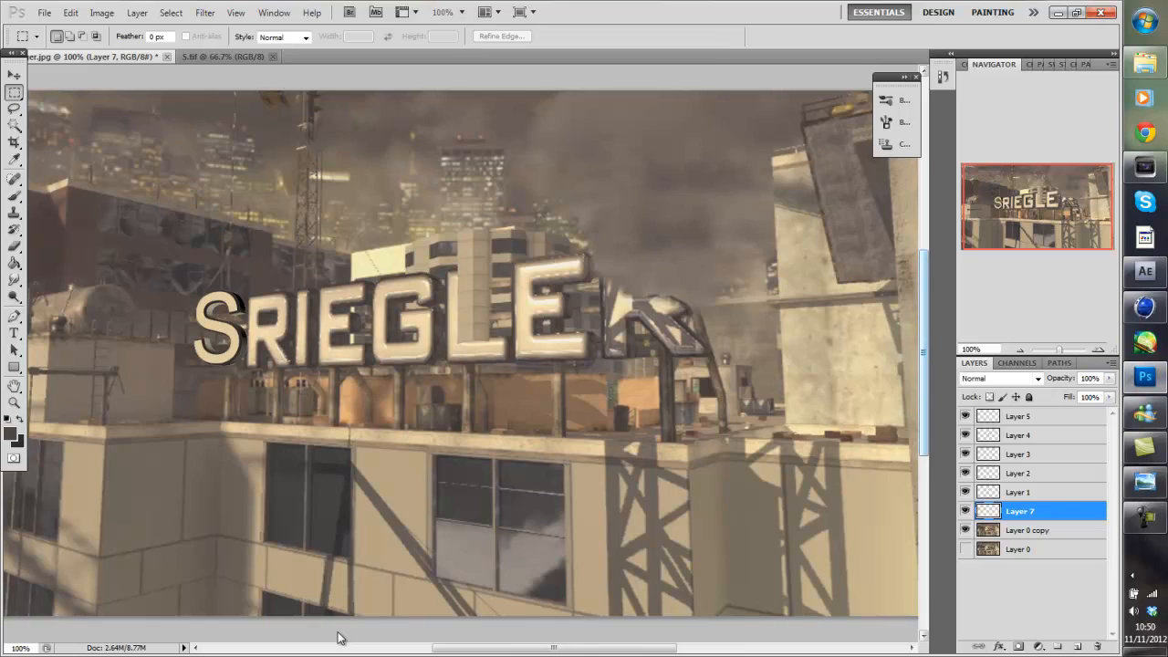
Show and activate the original Layer 0 and hide Layer 0 copy.
scroll(339, 638, "up", 10, "alt")
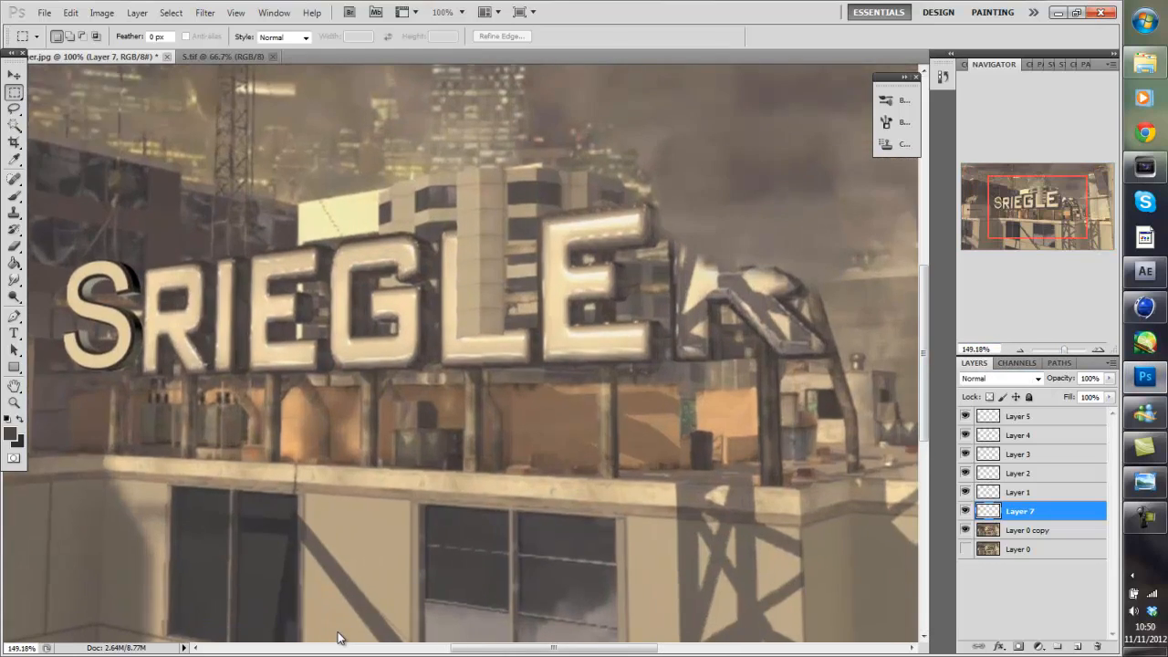
scroll(337, 637, "down", 1)
key("alt+comma")
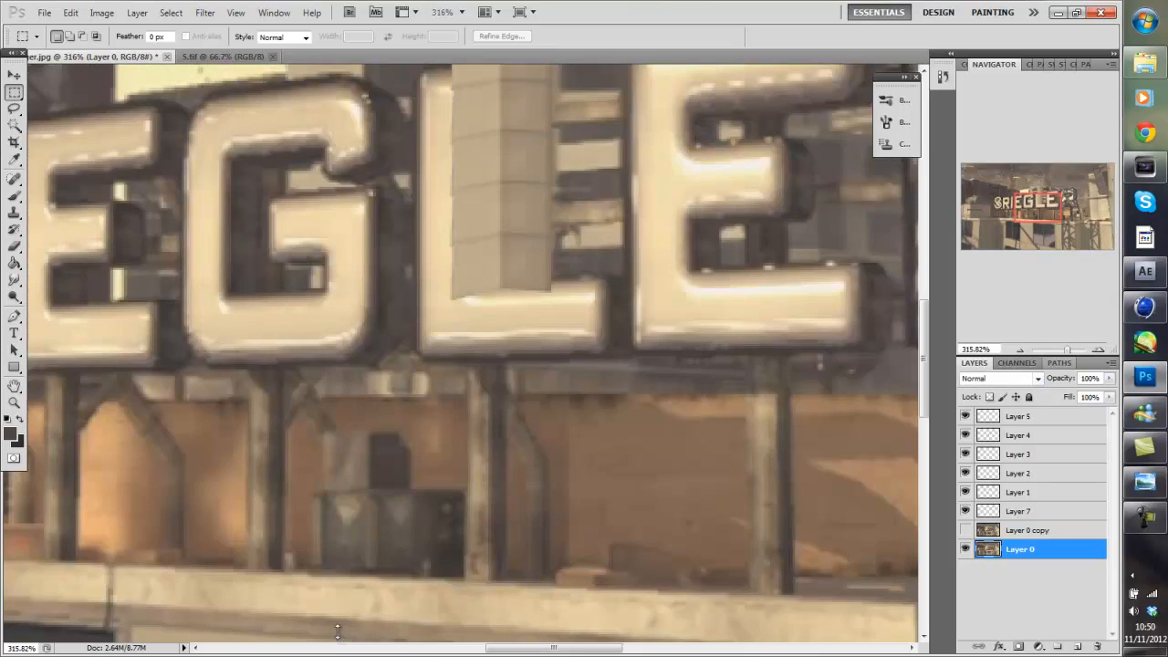
left_click_drag(1068, 351, 1062, 351)
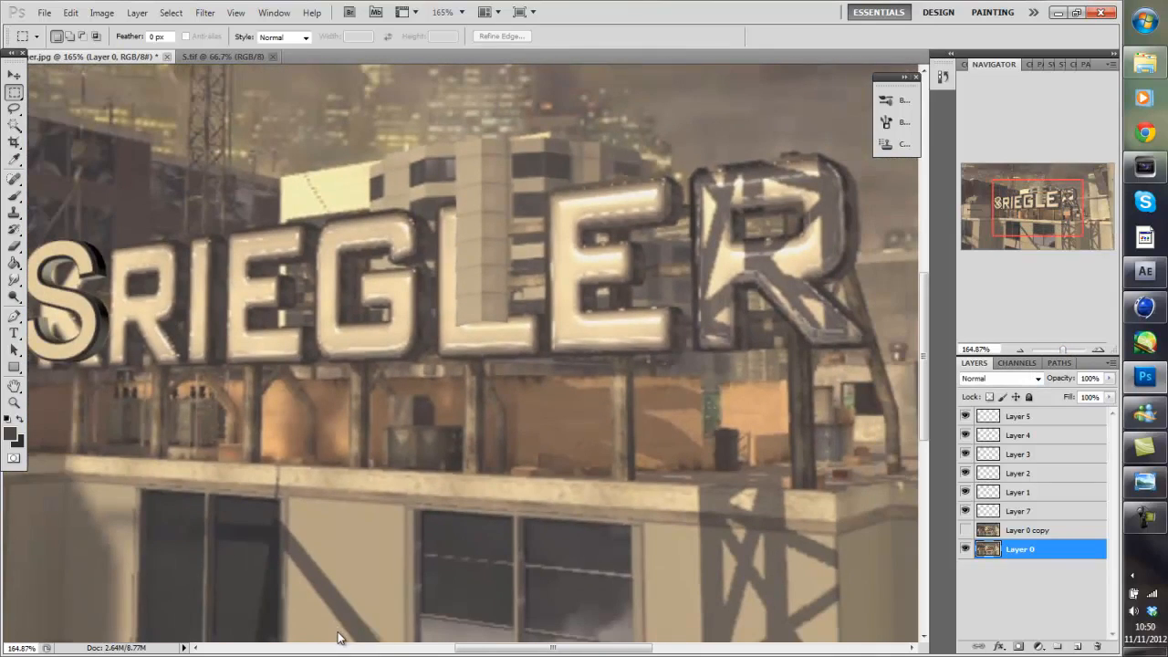
With Layers 1 to 5 hidden, trace the horizontal beam between the L and E using the Pen tool and convert it to a selection.
key("p")
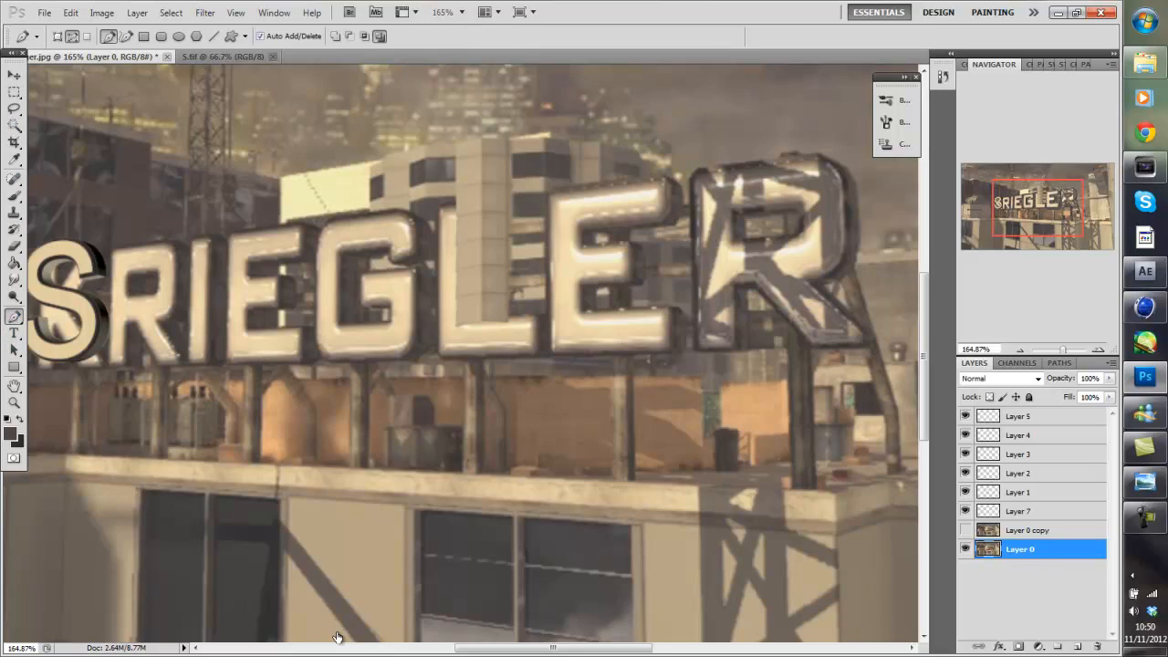
scroll(337, 638, "up", 5, "alt")
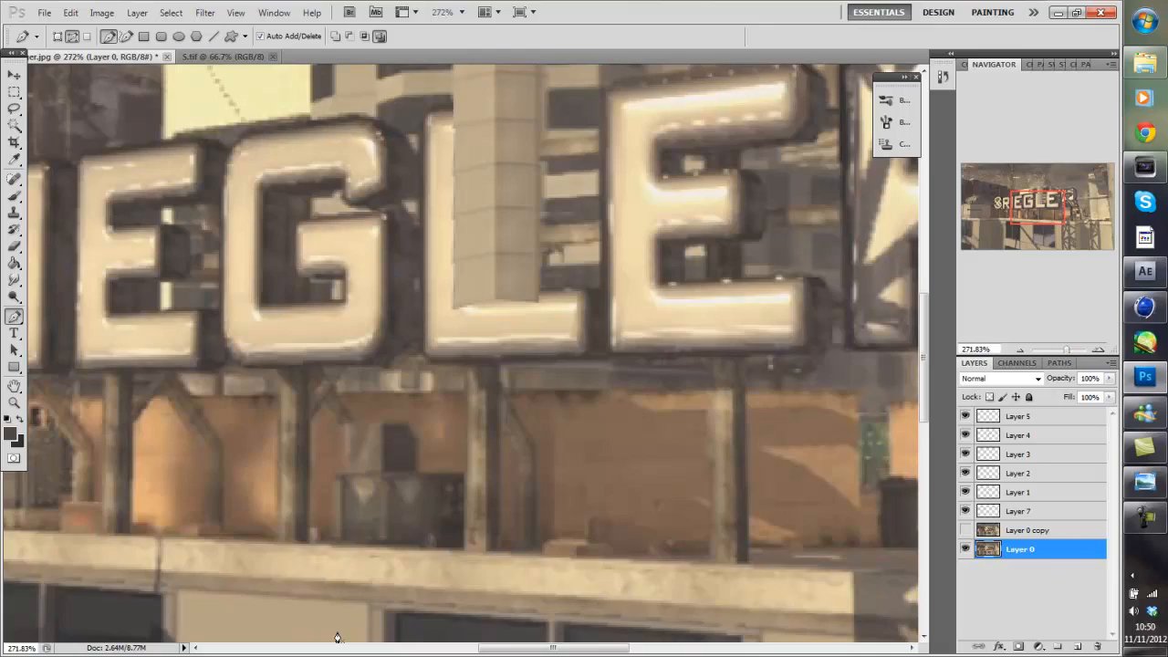
scroll(336, 637, "up", 1)
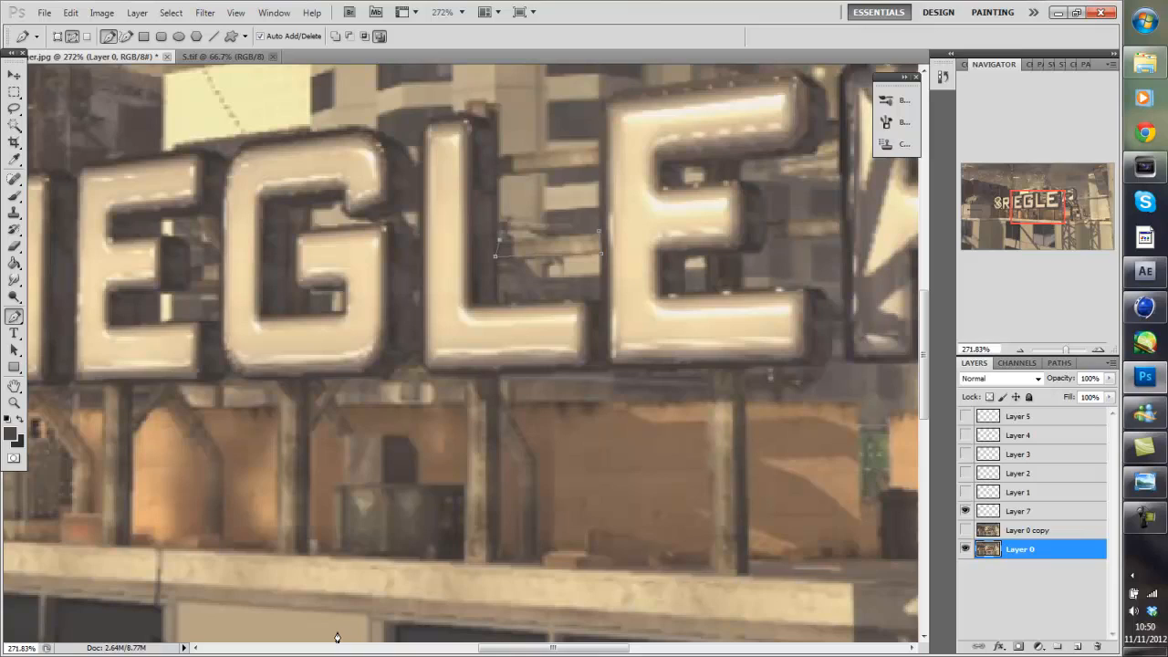
right_click(567, 249)
left_click(622, 317)
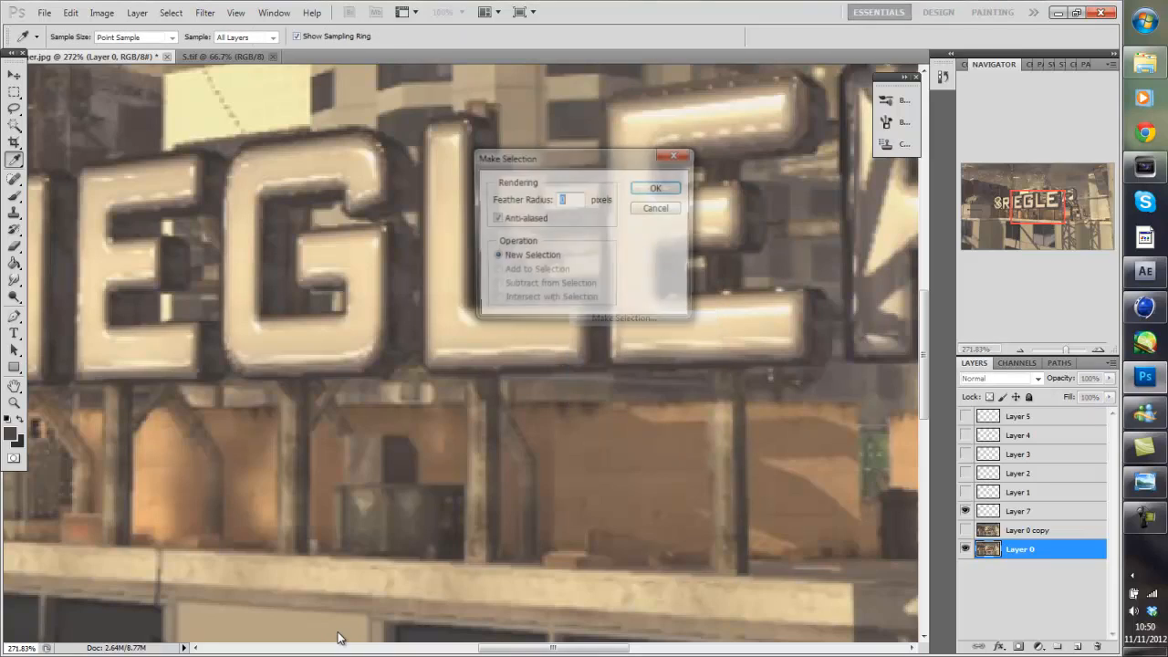
key("Return")
Copy the selected beam piece to a new layer and move it across the gap between the first E and the G.
key("m")
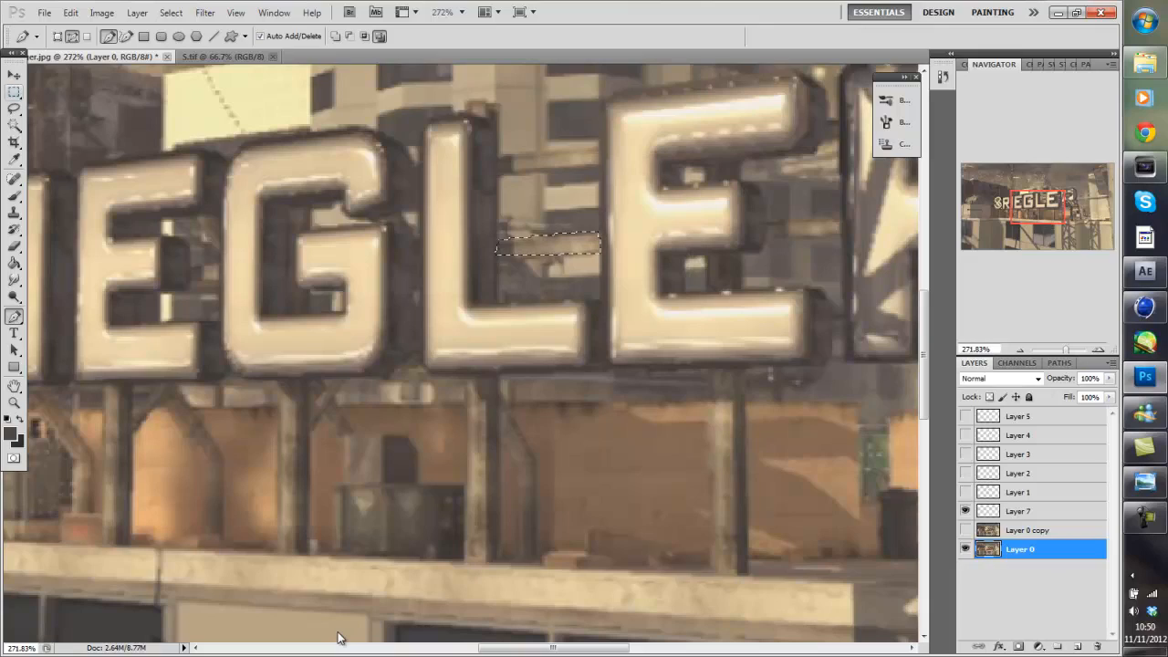
key("ctrl+j")
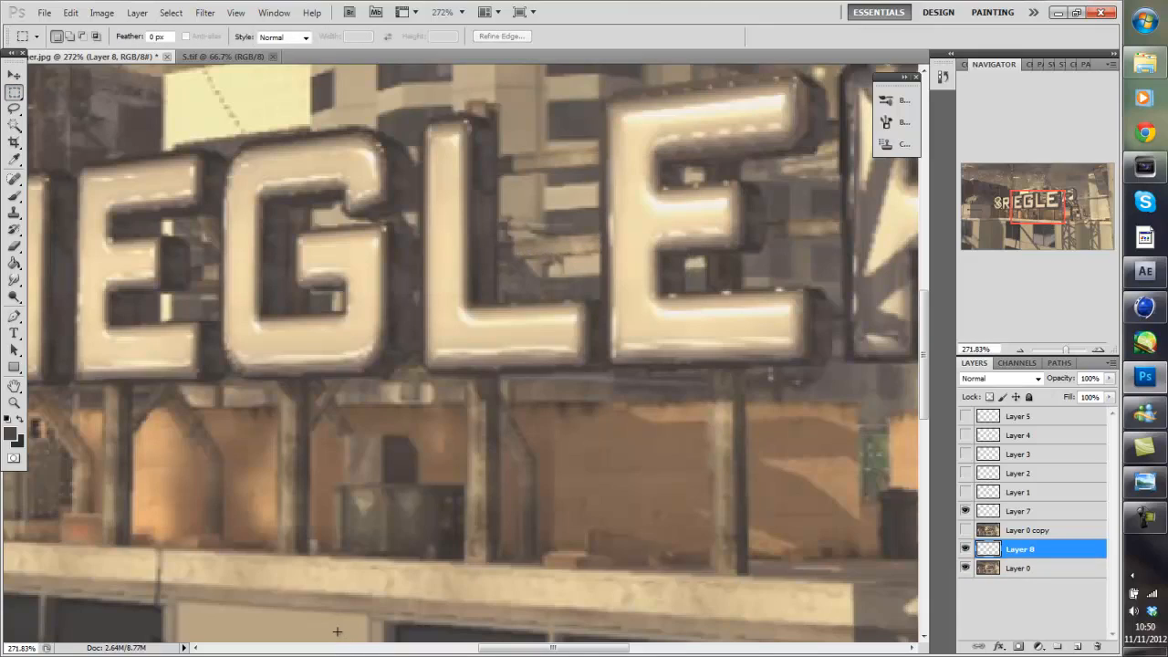
key("v")
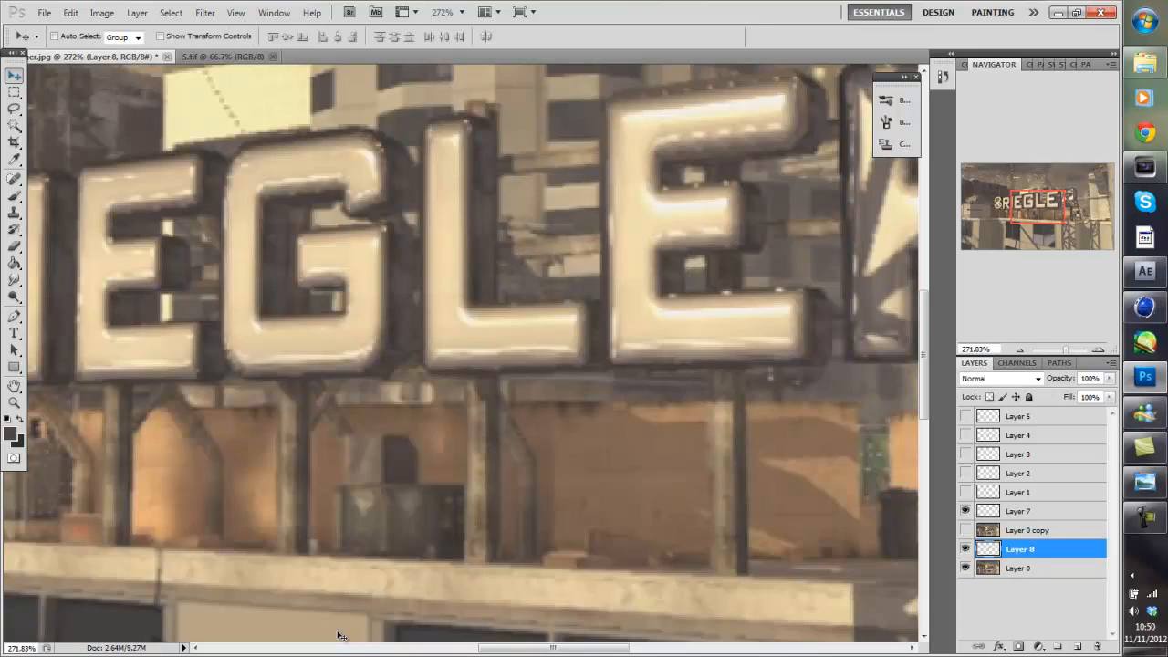
left_click_drag(526, 263, 246, 272)
key("shift+Left")
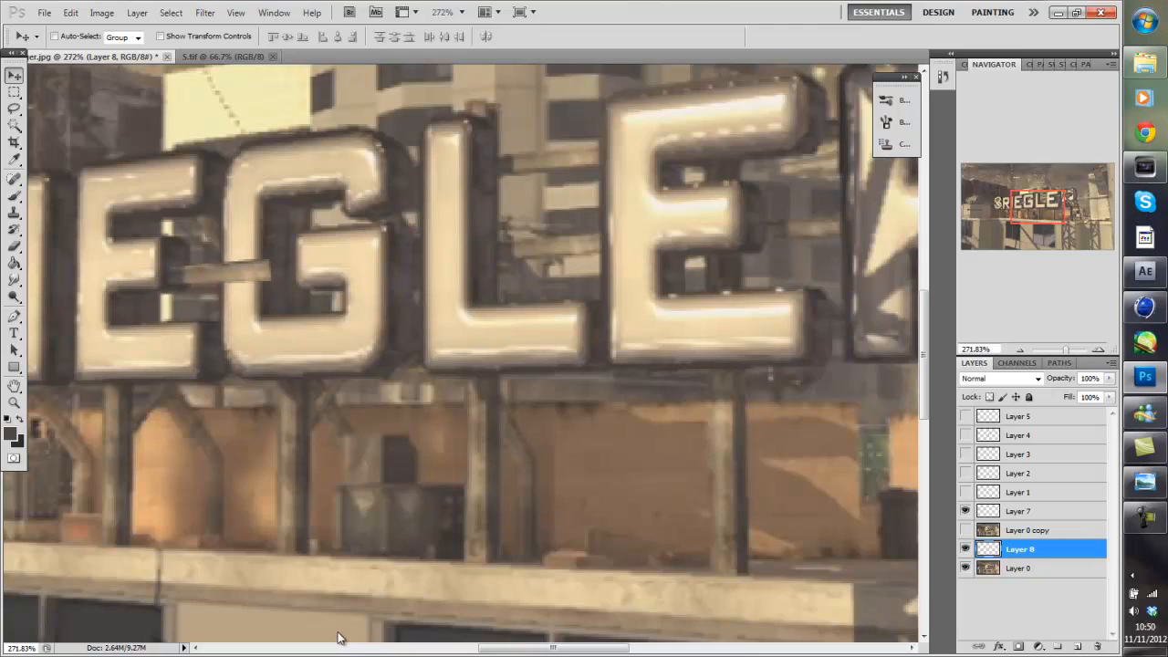
left_click_drag(338, 632, 776, 523)
left_click_drag(447, 523, 337, 632)
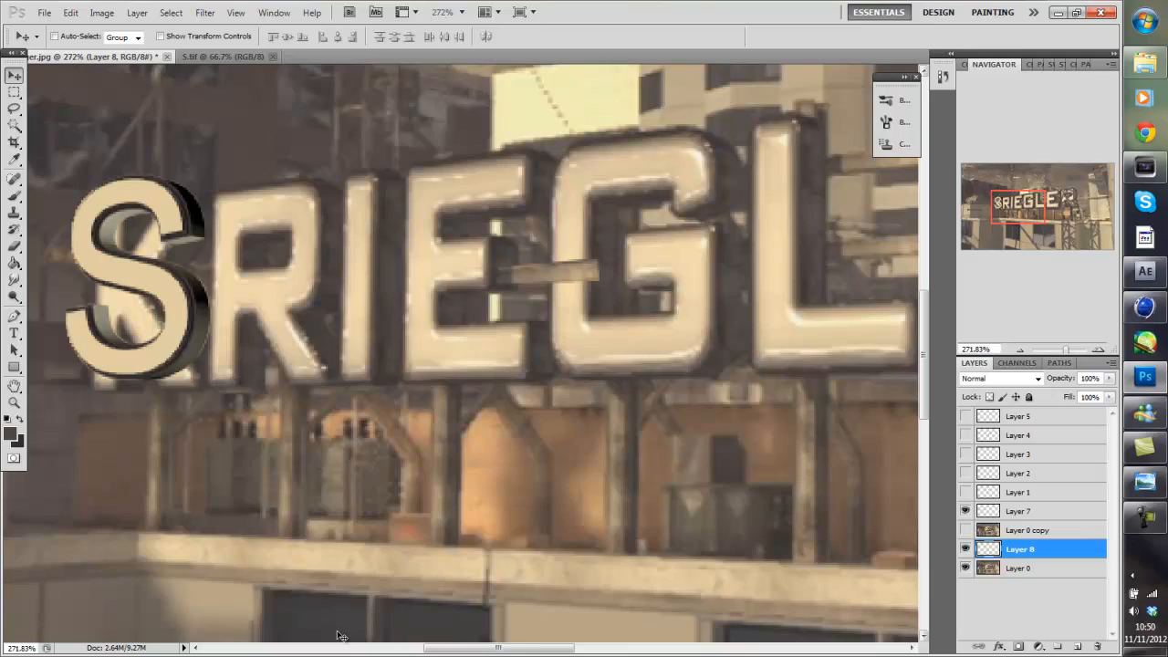
Nudge the copied beam piece on Layer 8 further left along the sign and slightly down.
key("shift+Left")
key("shift+Left")
key("shift+Left")
key("shift+Left")
key("shift+Left")
key("shift+Left")
key("shift+Left")
key("shift+Left")
key("shift+Left")
key("shift+Left")
key("shift+Left")
key("shift+Left")
key("shift+Down")
key("shift+Left")
key("shift+Left")
key("Down")
key("Down")
key("shift+Right")
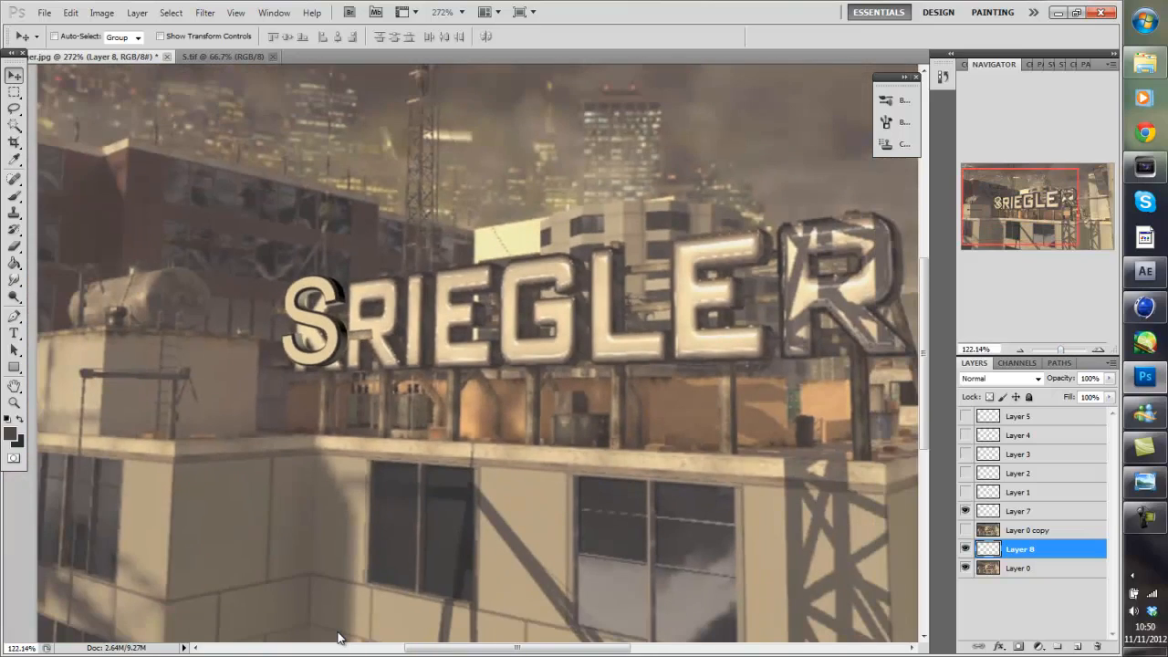
scroll(338, 638, "down", 1, "alt")
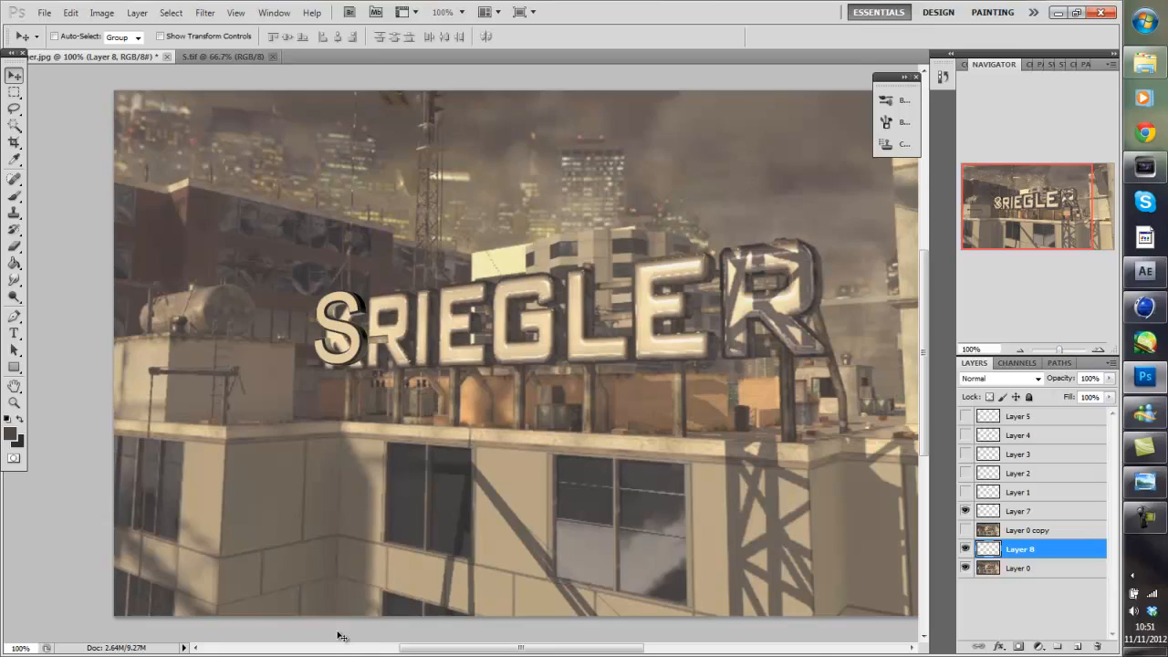
Switch to After Effects, start a file import and browse the Pictures library.
mouse_move(1145, 272)
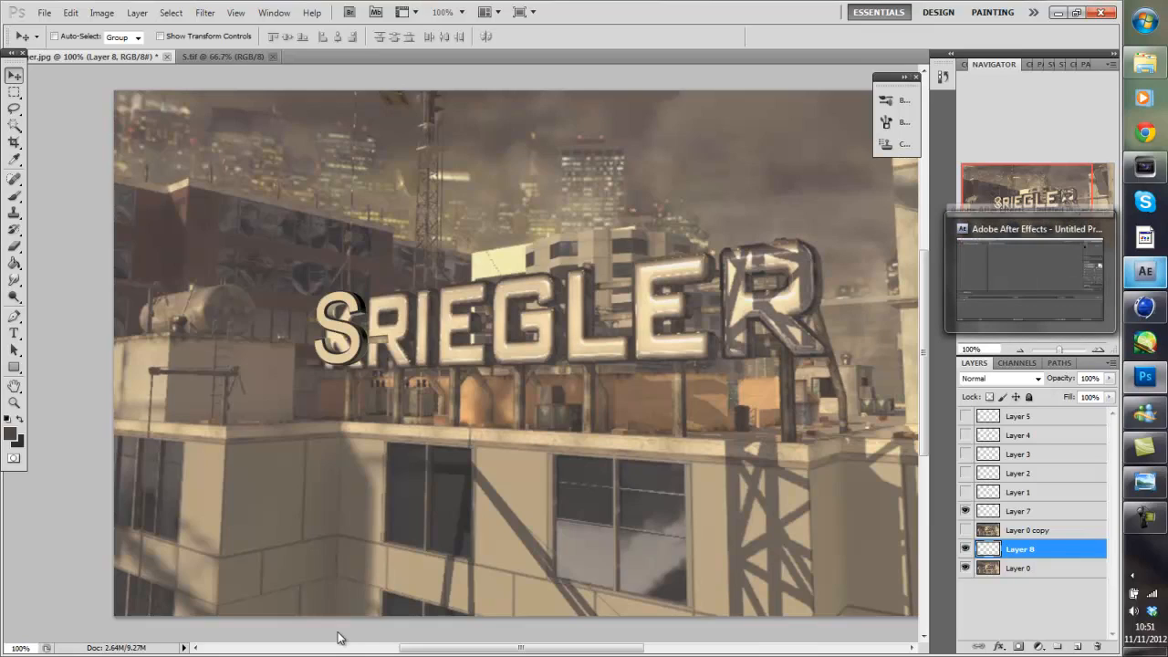
left_click(1145, 272)
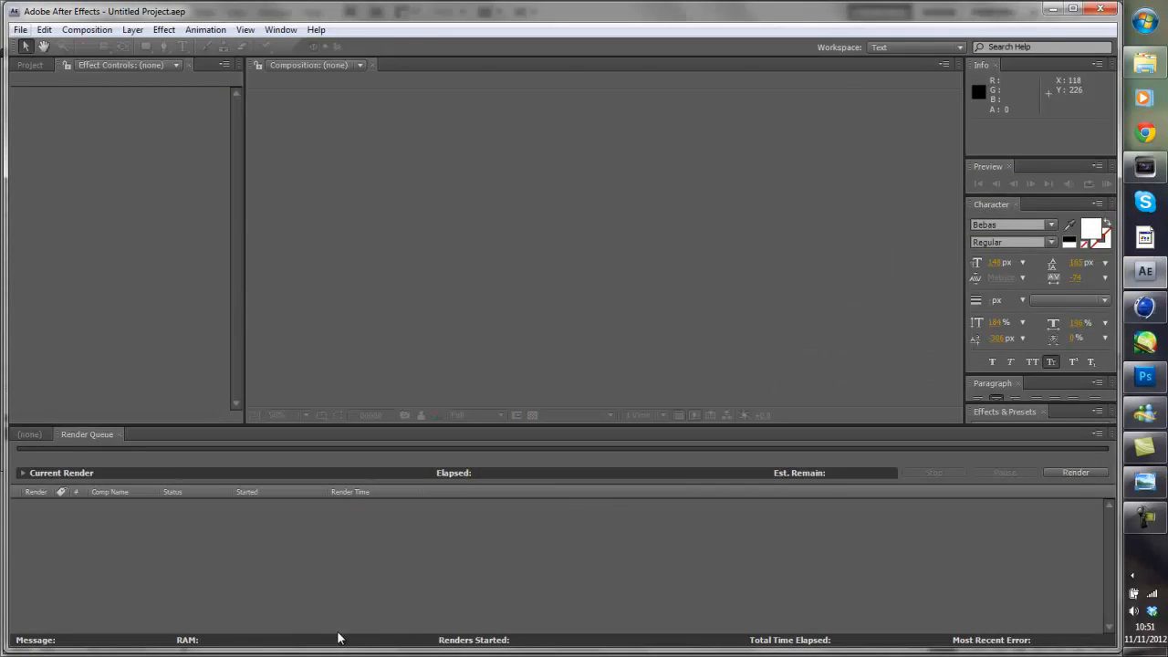
left_click(20, 30)
mouse_move(49, 266)
left_click(284, 267)
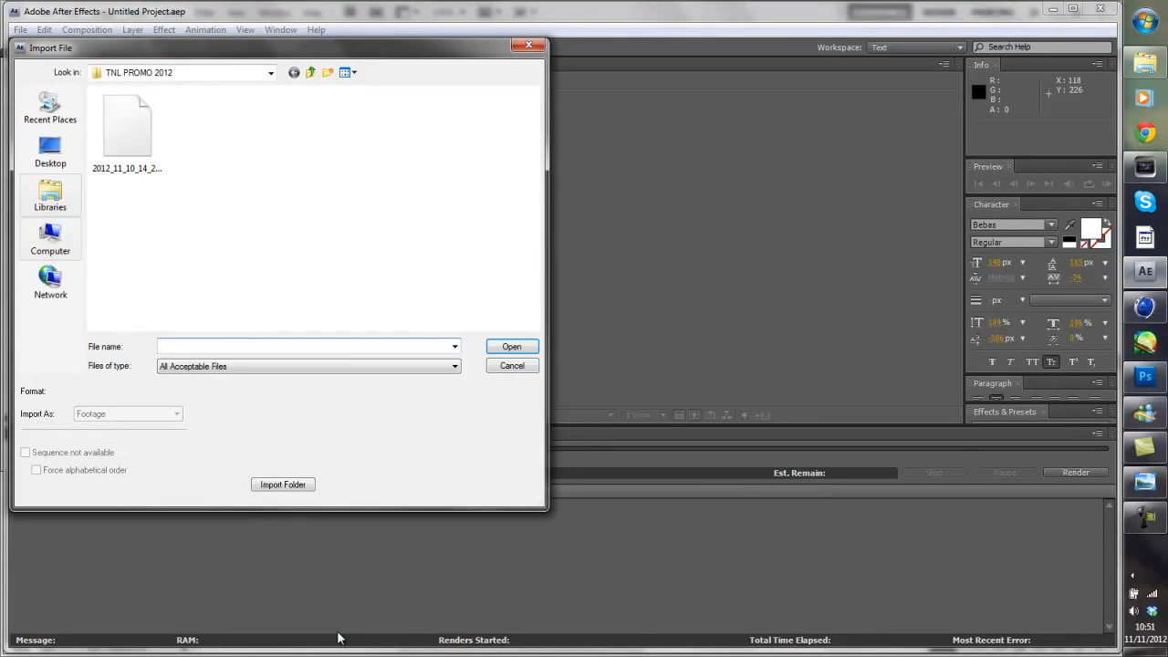
left_click(50, 195)
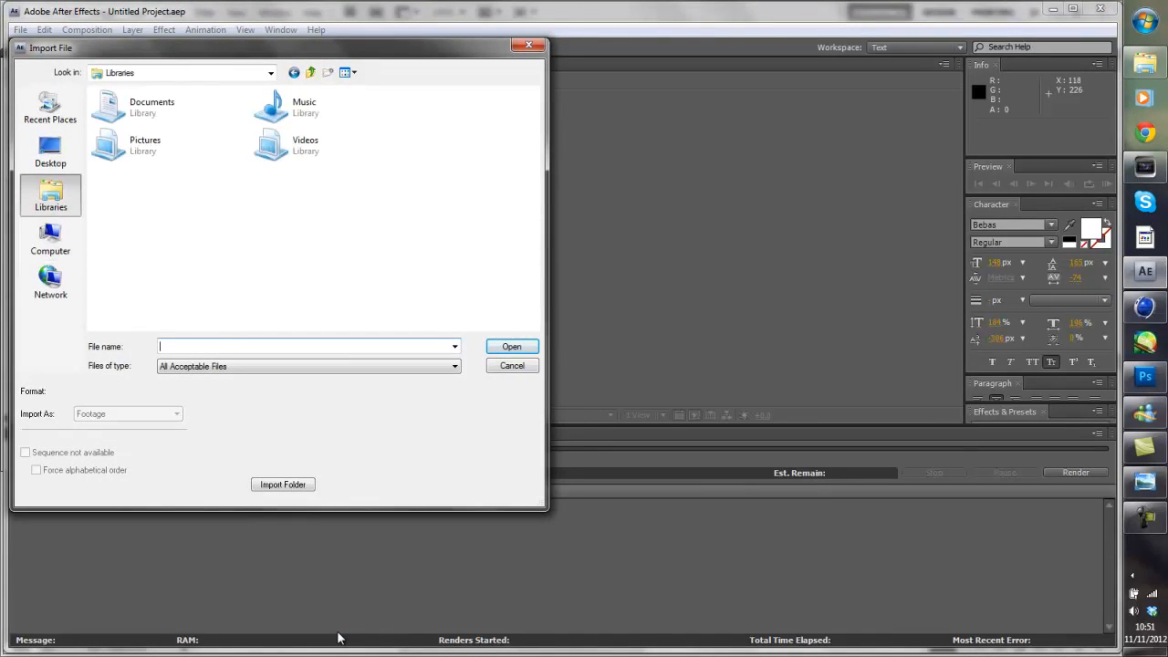
double_click(173, 145)
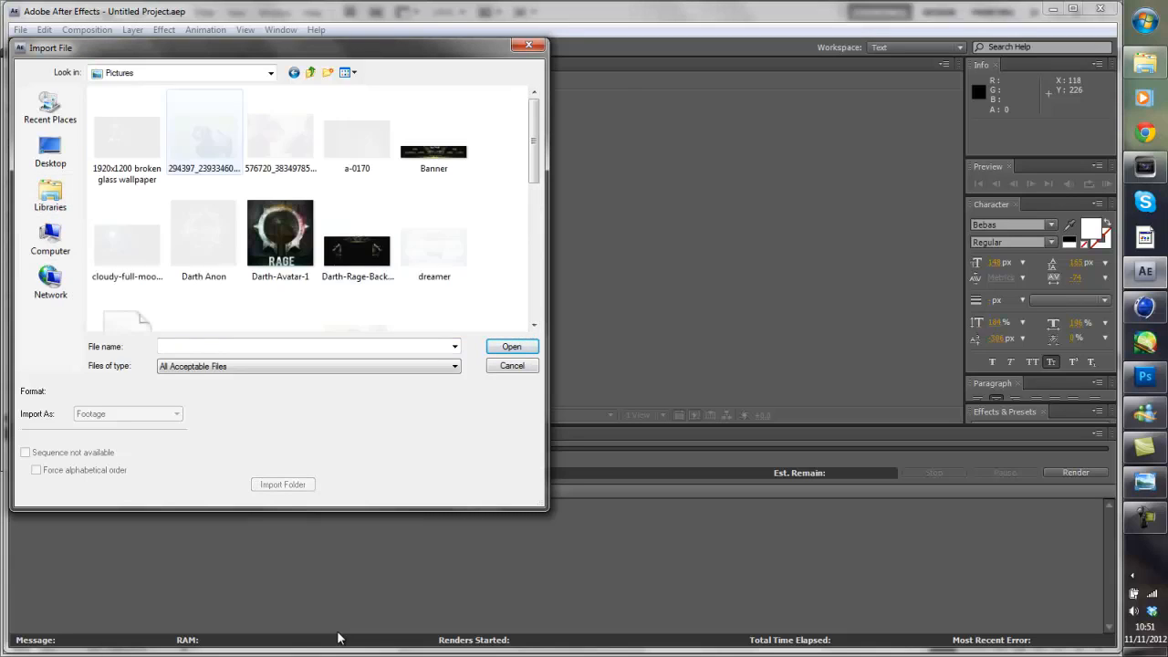
left_click_drag(533, 137, 534, 175)
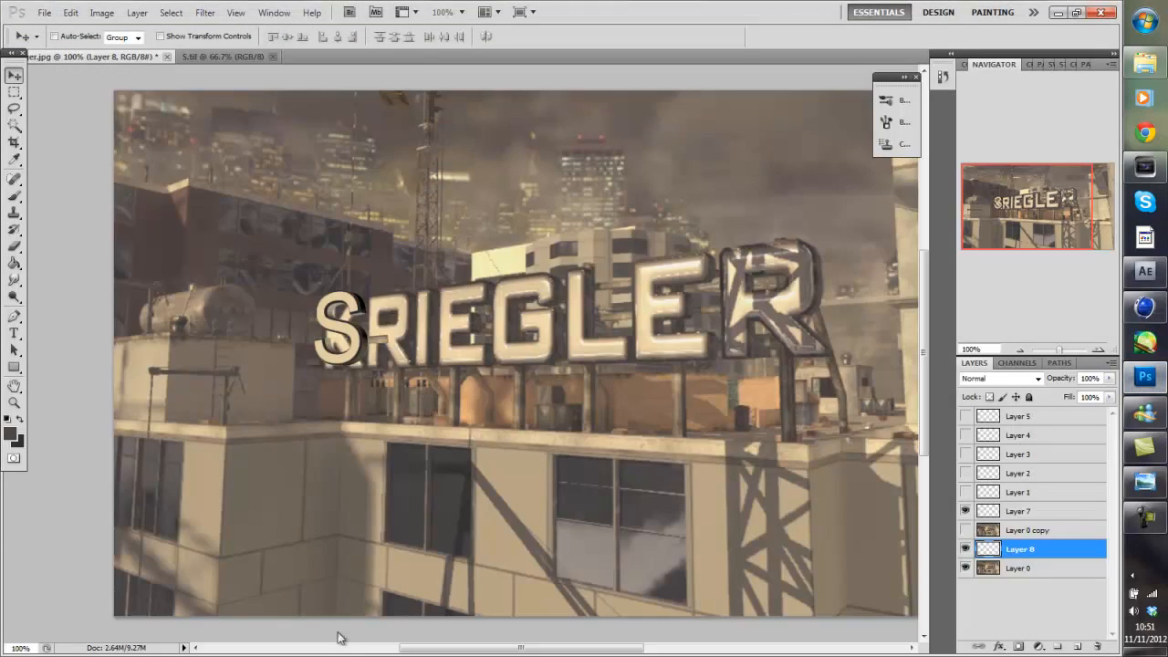
Switch back to Photoshop and open sign.psd from the recently used files.
key("alt")
key("Down")
key("Down")
key("Down")
key("Down")
key("Down")
key("Down")
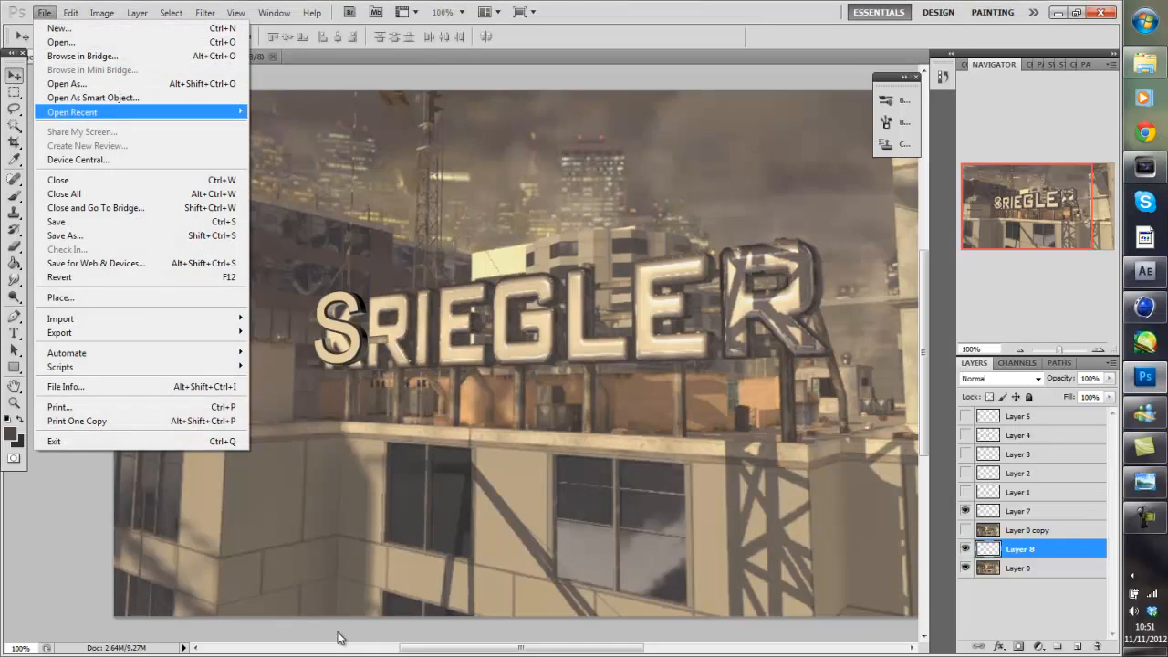
key("Right")
key("Down")
key("Down")
key("Down")
key("Down")
key("Down")
key("Down")
key("Down")
key("Down")
key("Up")
key("Up")
key("Up")
key("Up")
key("Up")
key("Up")
key("Up")
key("Up")
key("Return")
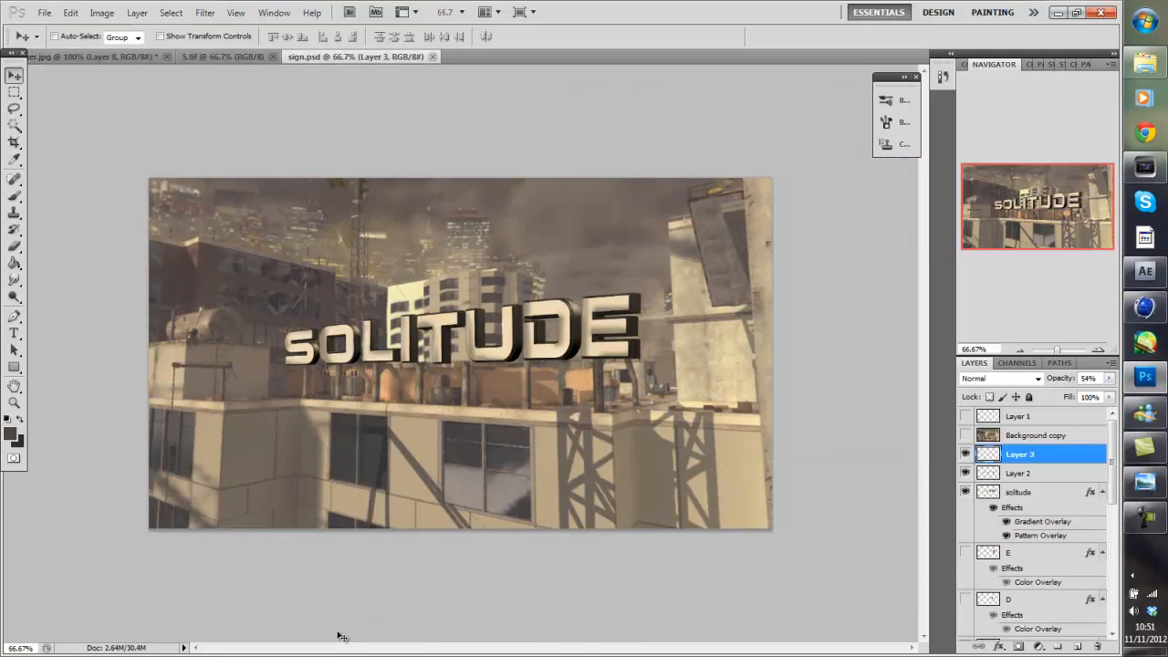
Review the JPEG export settings for sign.psd in Save for Web & Devices, and close the dialog.
key("alt+f")
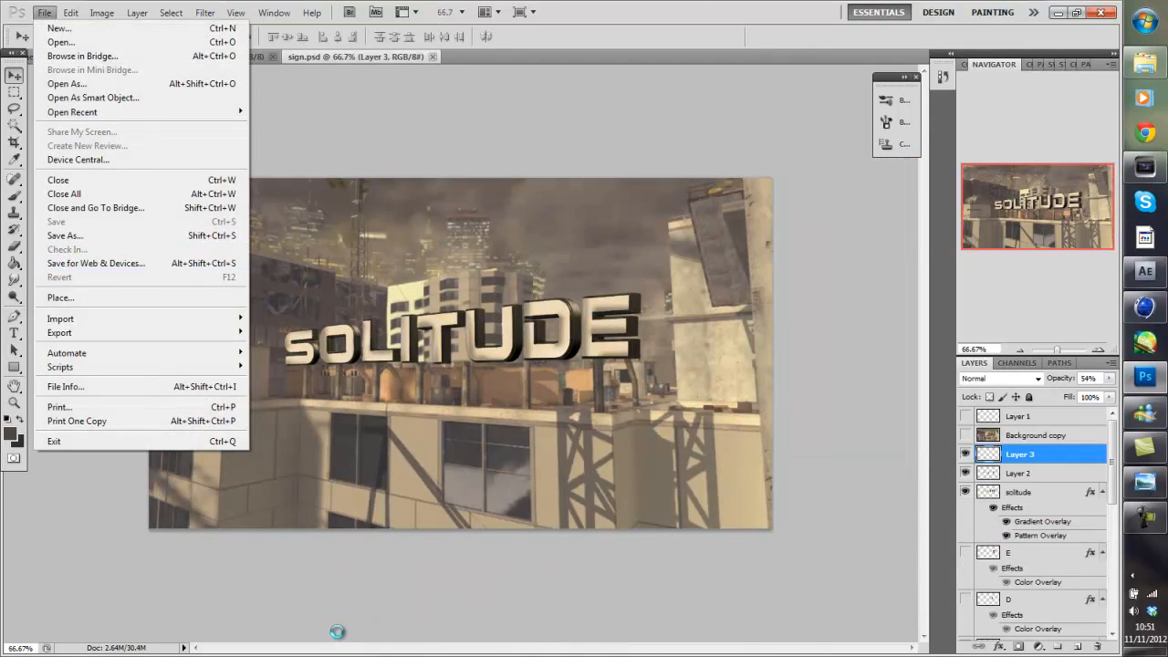
key("Escape")
key("ctrl+alt+shift+s")
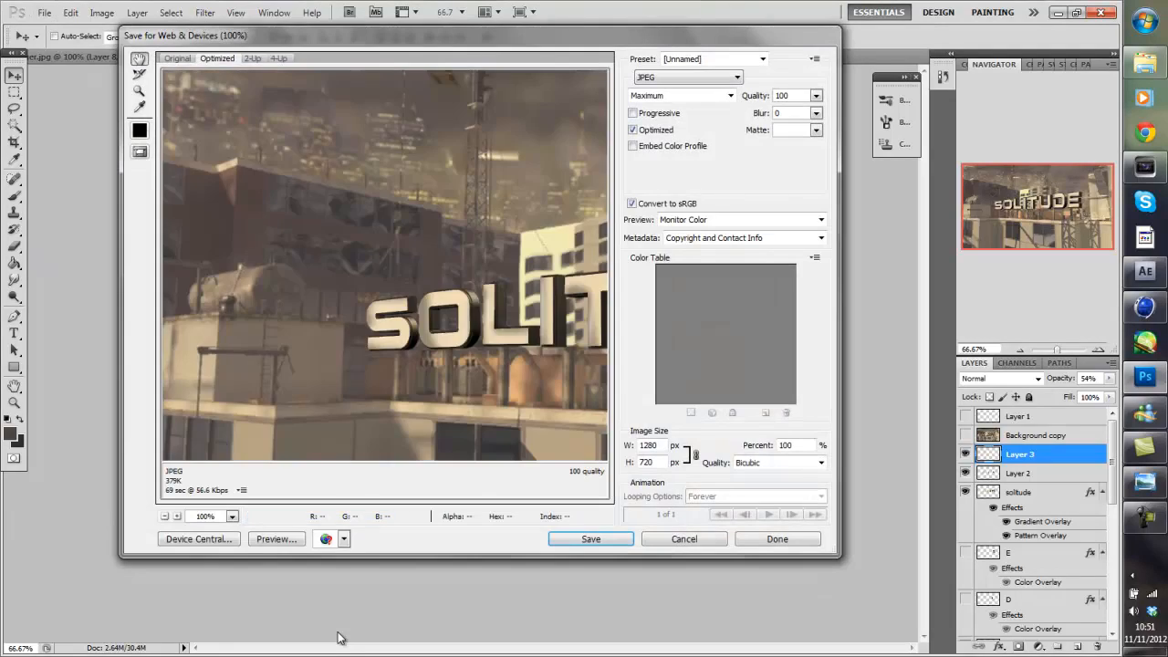
key("alt+Down")
key("Escape")
key("Tab")
key("alt+Down")
key("Escape")
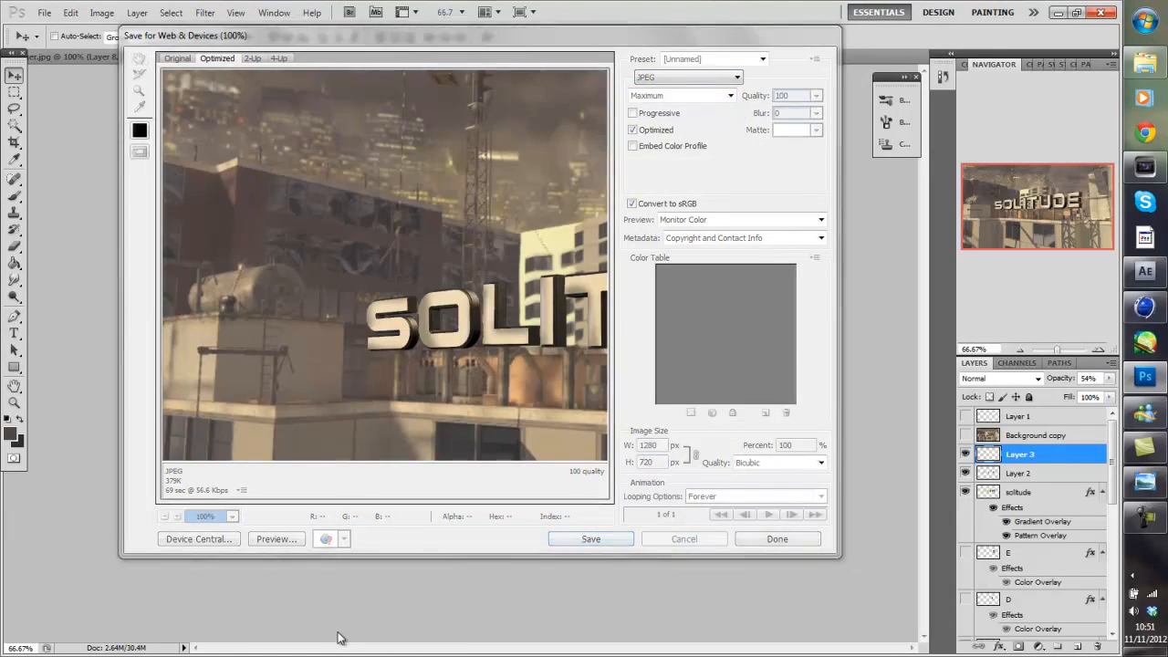
key("Escape")
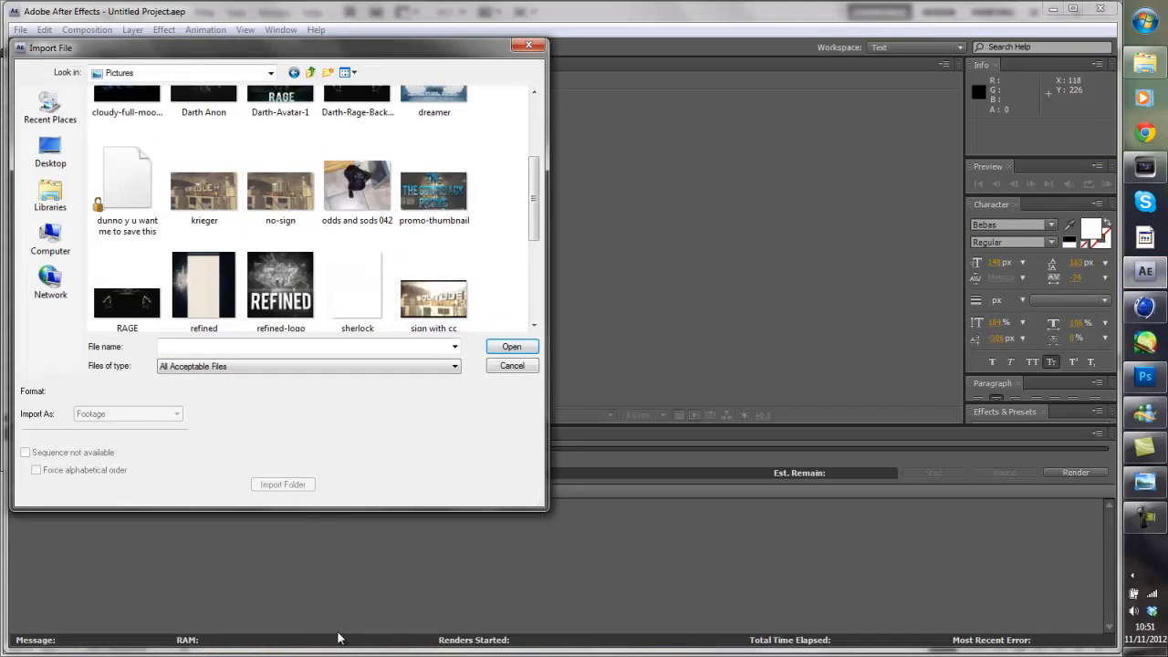
In After Effects, import solitude.jpg from the Pictures library and create a composition from it.
left_click_drag(534, 198, 534, 269)
double_click(204, 202)
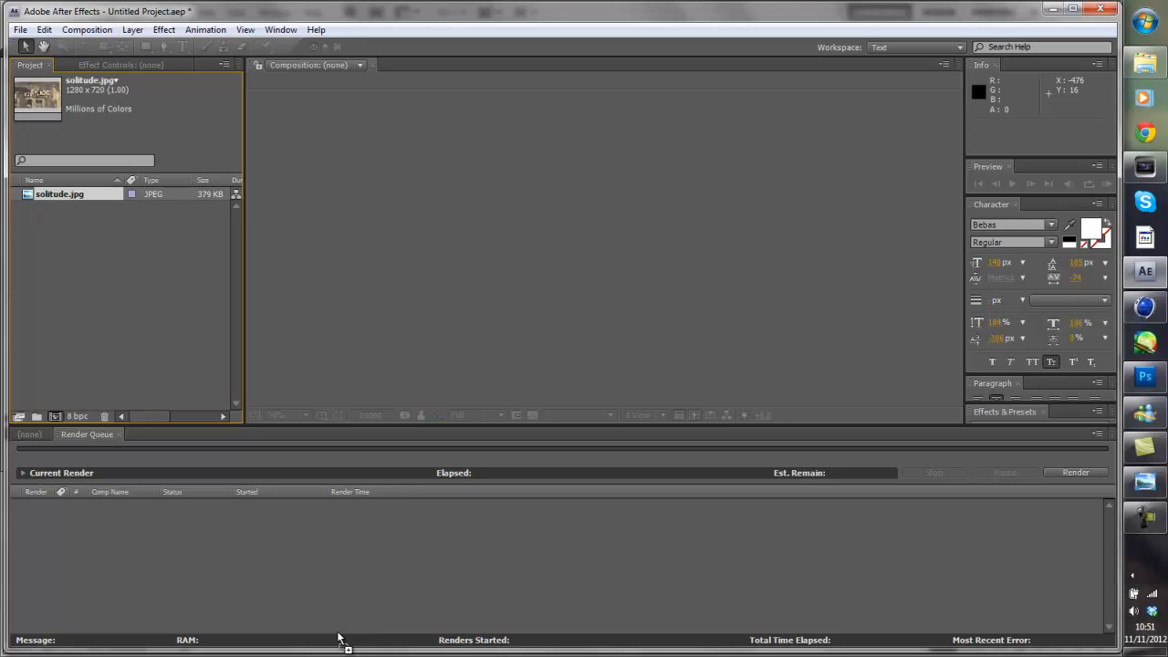
left_click_drag(337, 637, 338, 637)
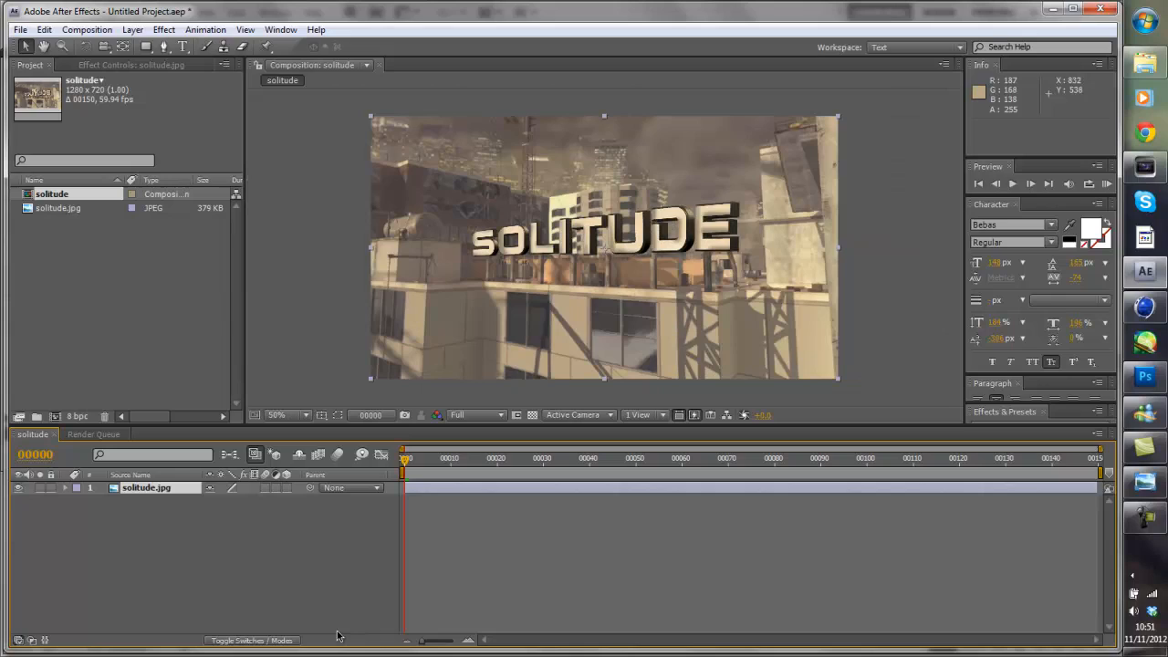
Add an adjustment layer above solitude.jpg and apply the Magic Bullet Looks effect to it.
key("ctrl+alt+y")
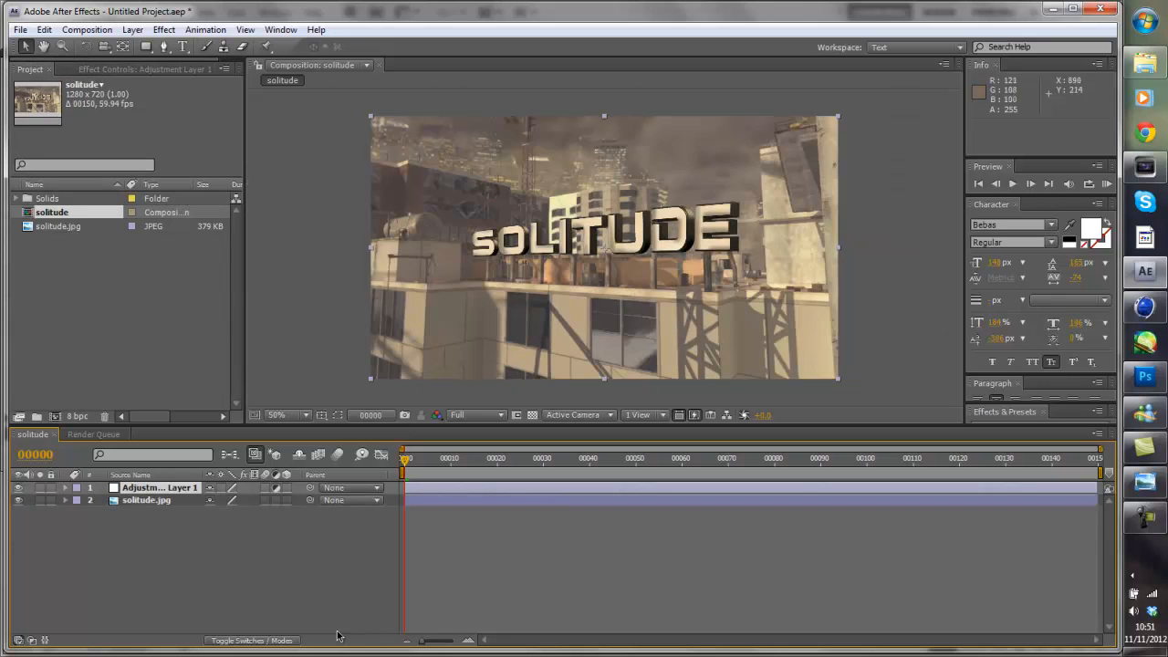
left_click(164, 30)
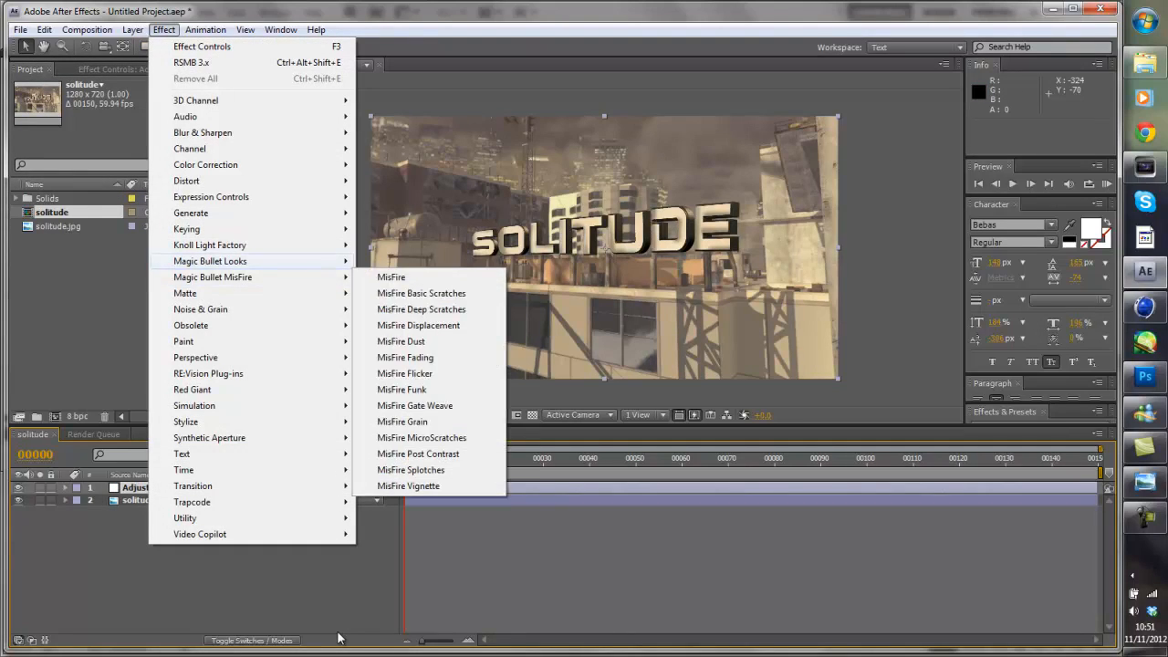
mouse_move(210, 262)
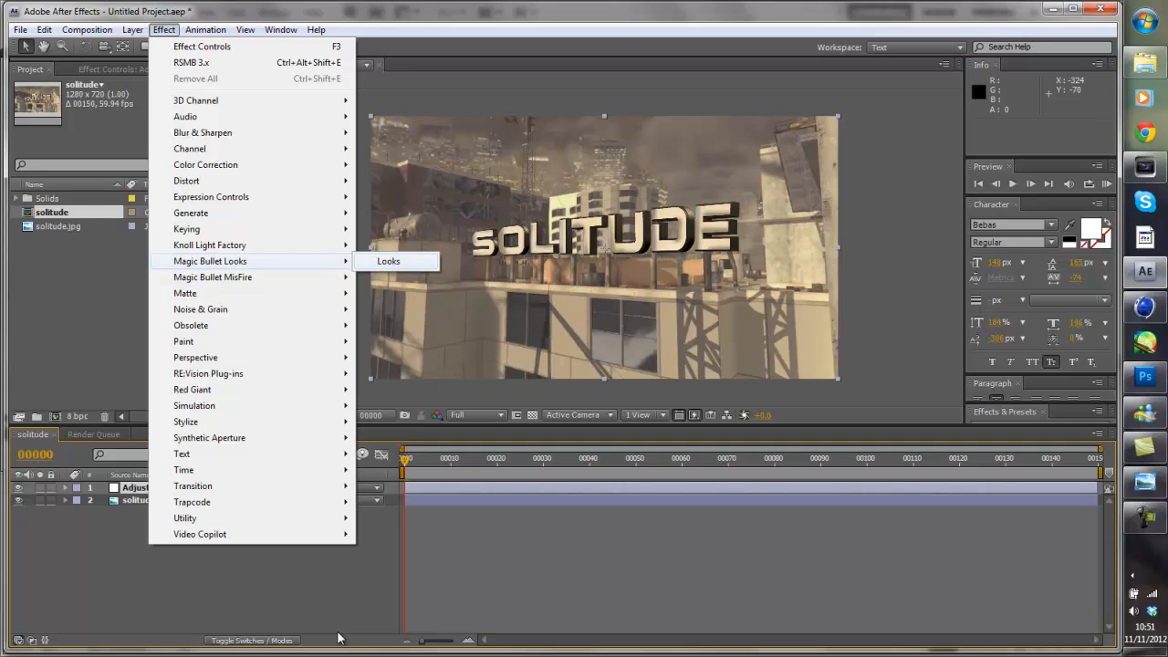
left_click(387, 261)
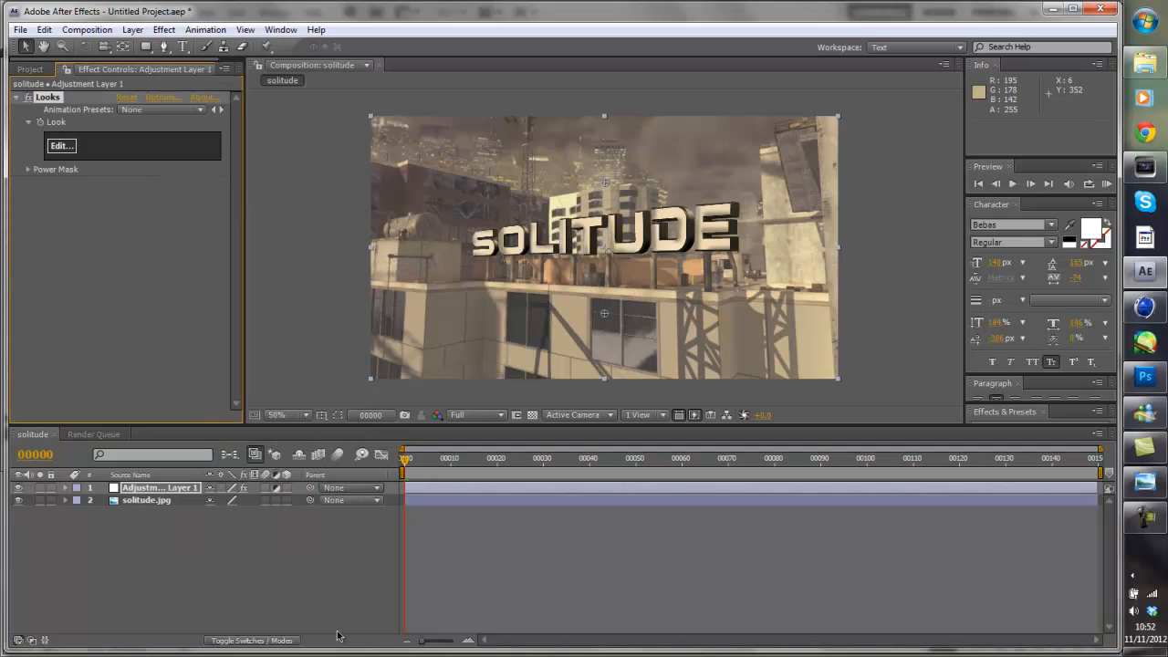
Edit the first adjustment layer's look in LooksBuilder and apply the Abyss (orange) by Tazor preset.
left_click(62, 146)
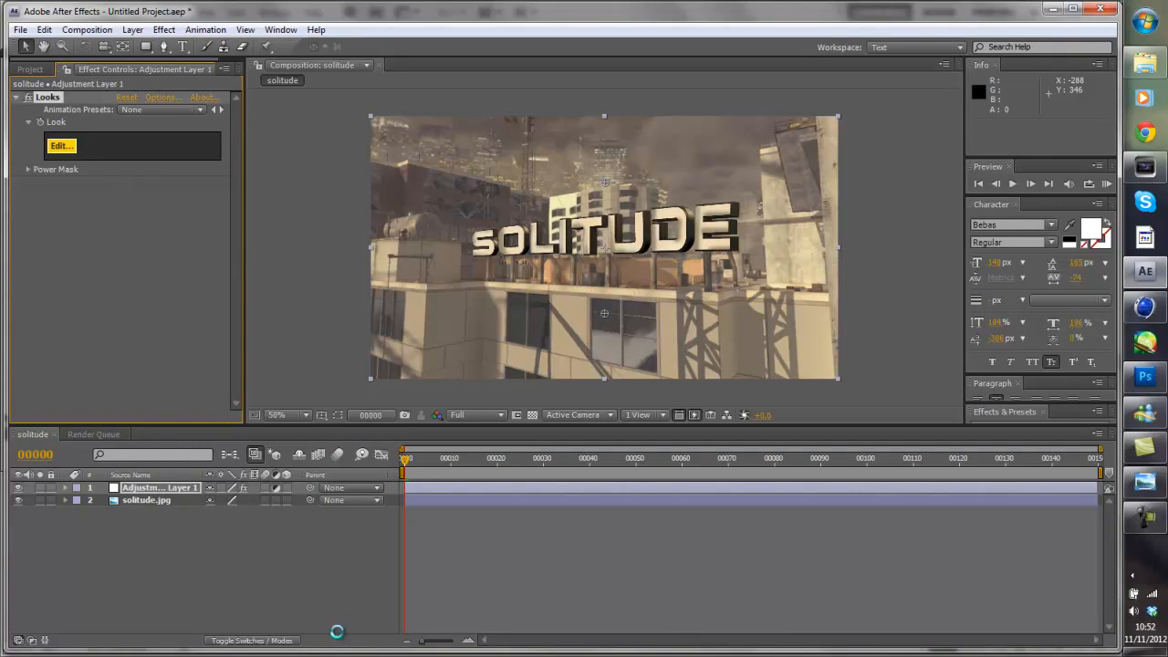
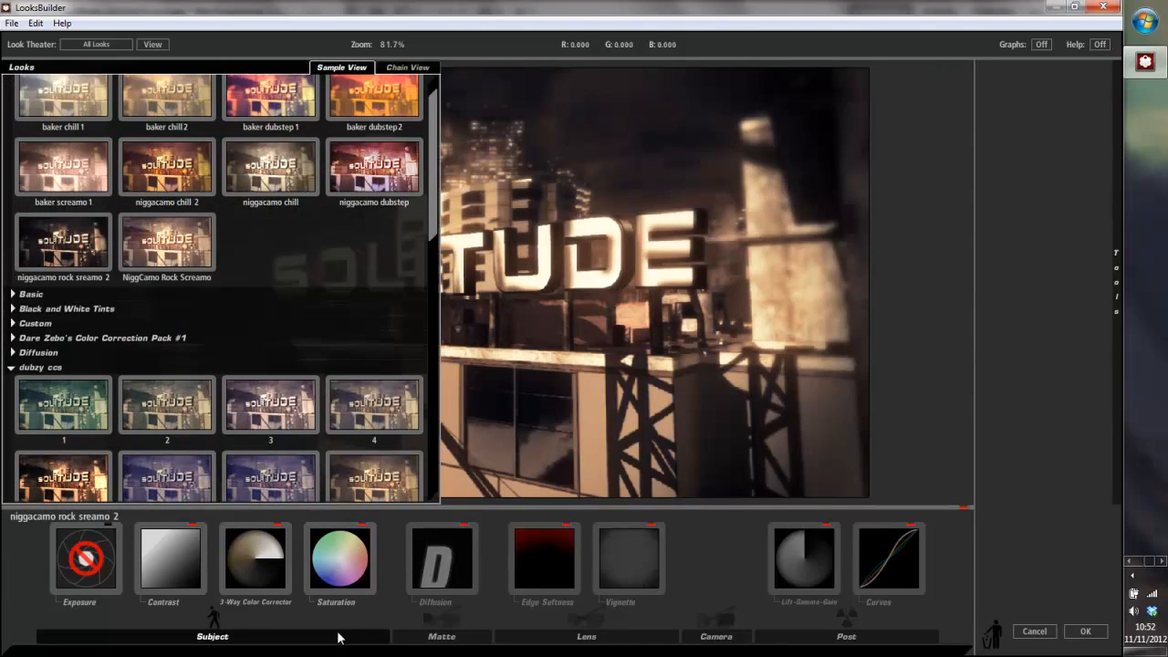
scroll(338, 638, "down", 8)
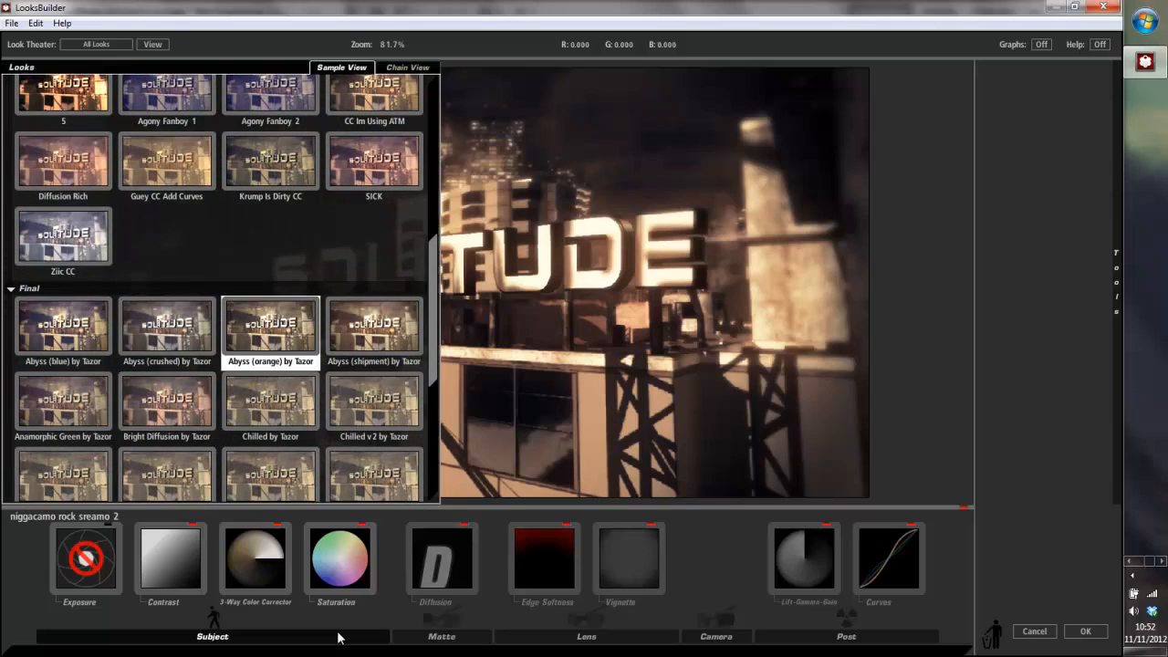
left_click(270, 330)
left_click(1085, 631)
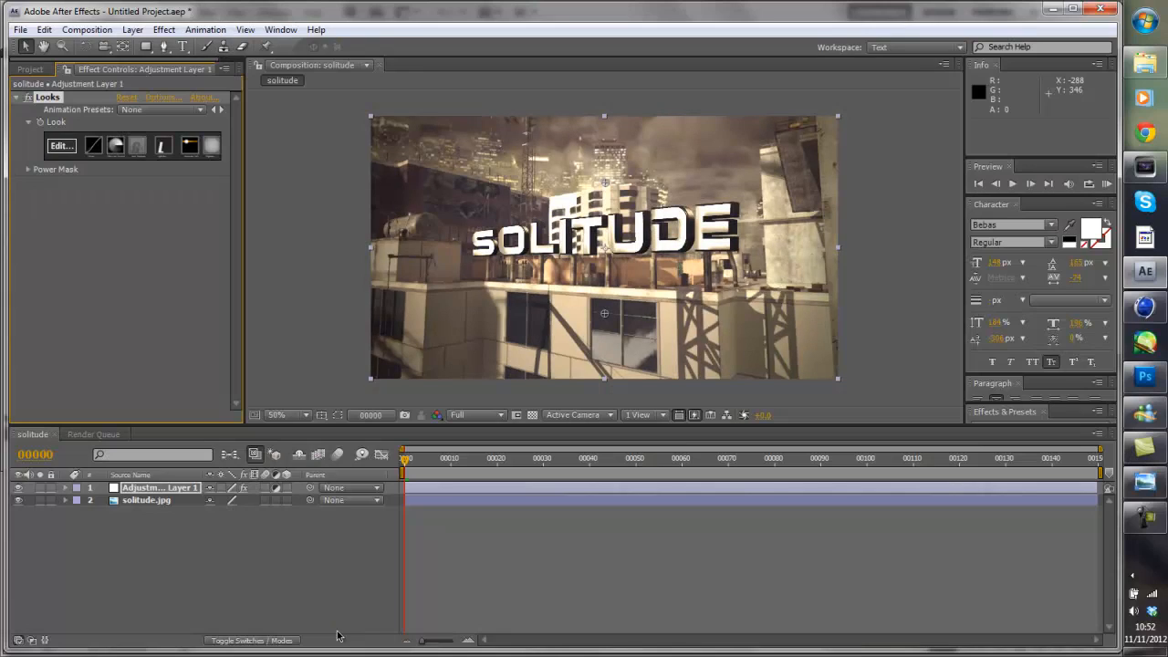
Add a second adjustment layer on top and apply the Magic Bullet Looks effect to it.
key("ctrl+alt+y")
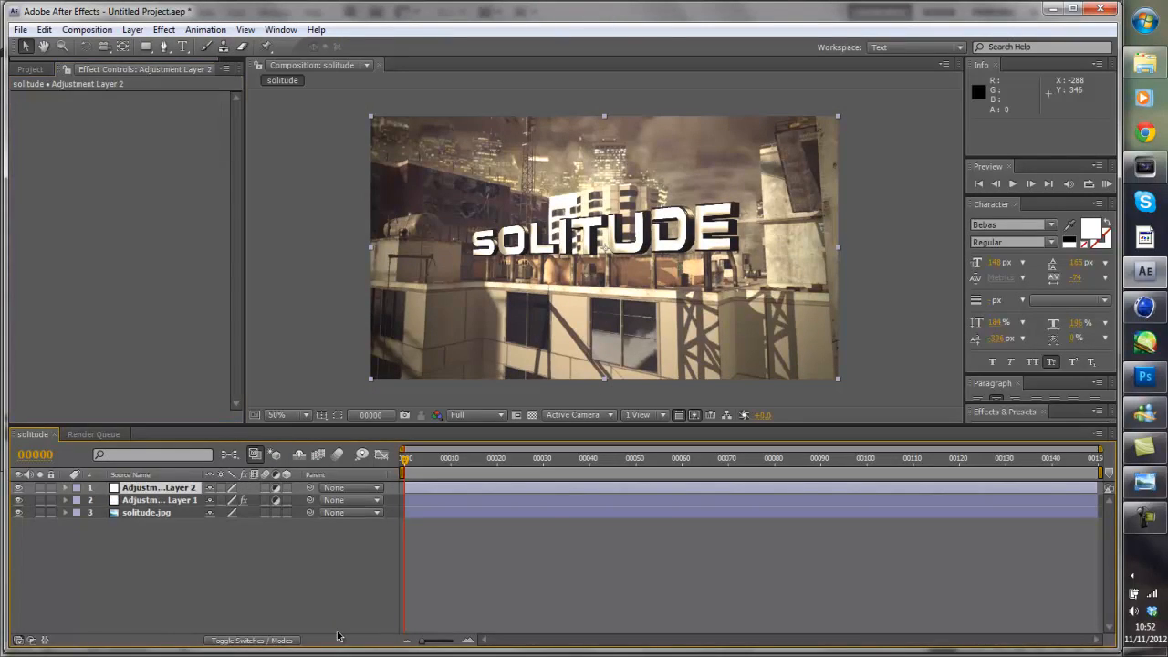
left_click(164, 30)
mouse_move(239, 261)
left_click(389, 262)
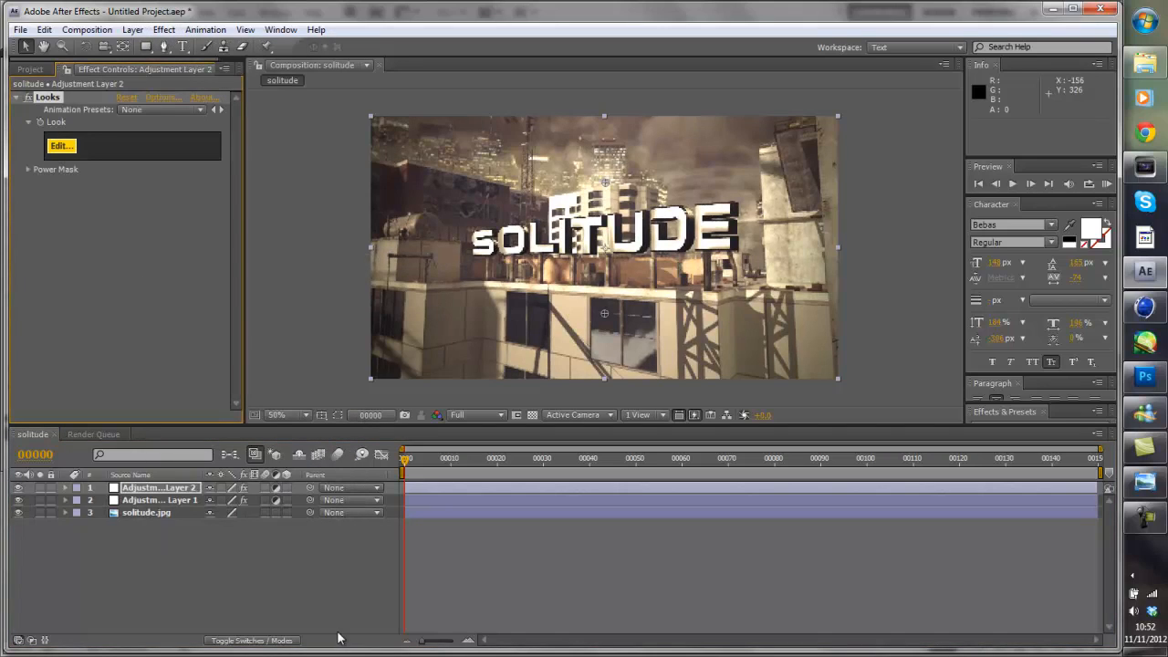
Edit the second adjustment layer's look and apply the Chilled by Tazor preset.
left_click(62, 146)
left_click(270, 404)
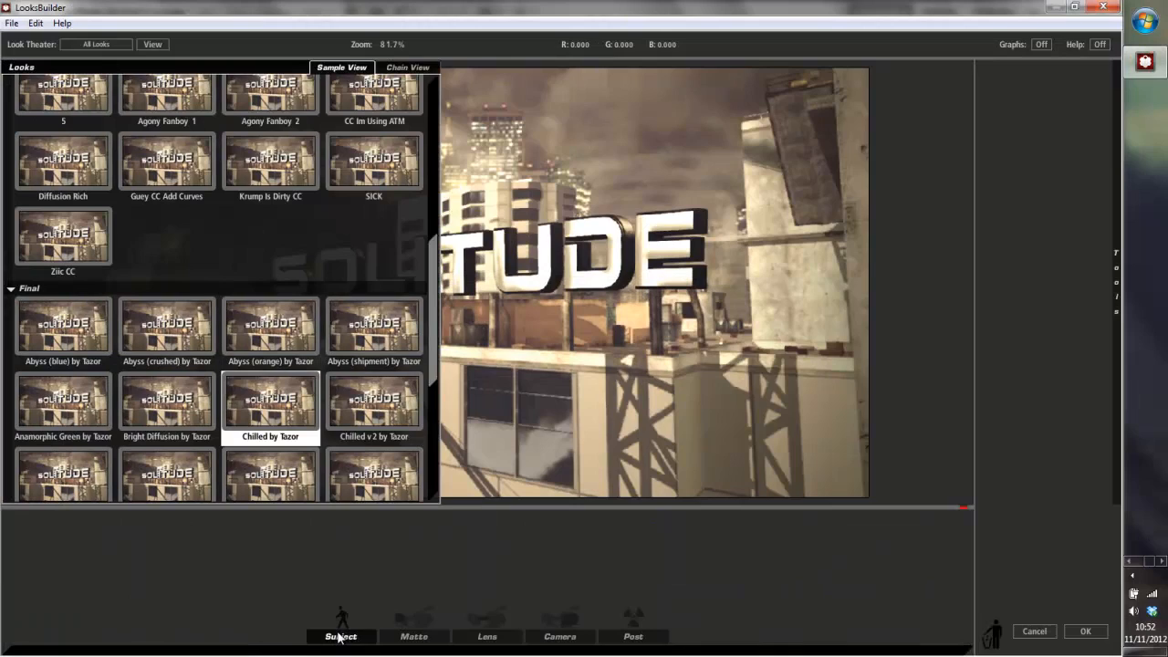
left_click(1086, 631)
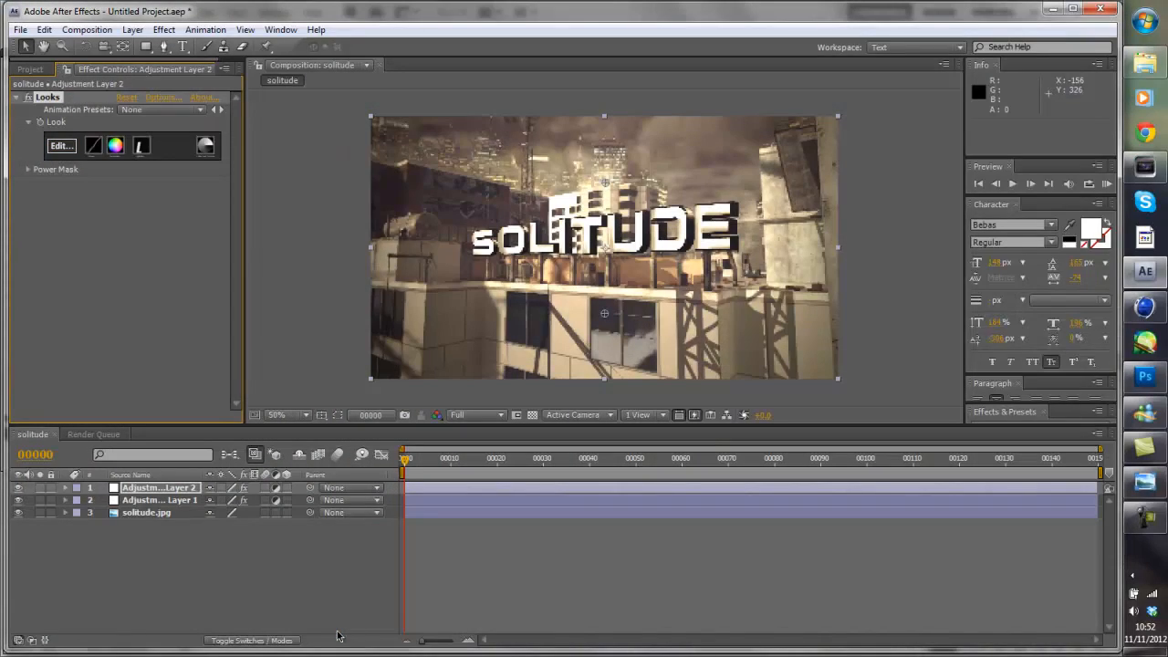
Move Adjustment Layer 2 below Adjustment Layer 1 and set Adjustment Layer 1's opacity to 35%.
left_click_drag(158, 488, 158, 506)
left_click(159, 488)
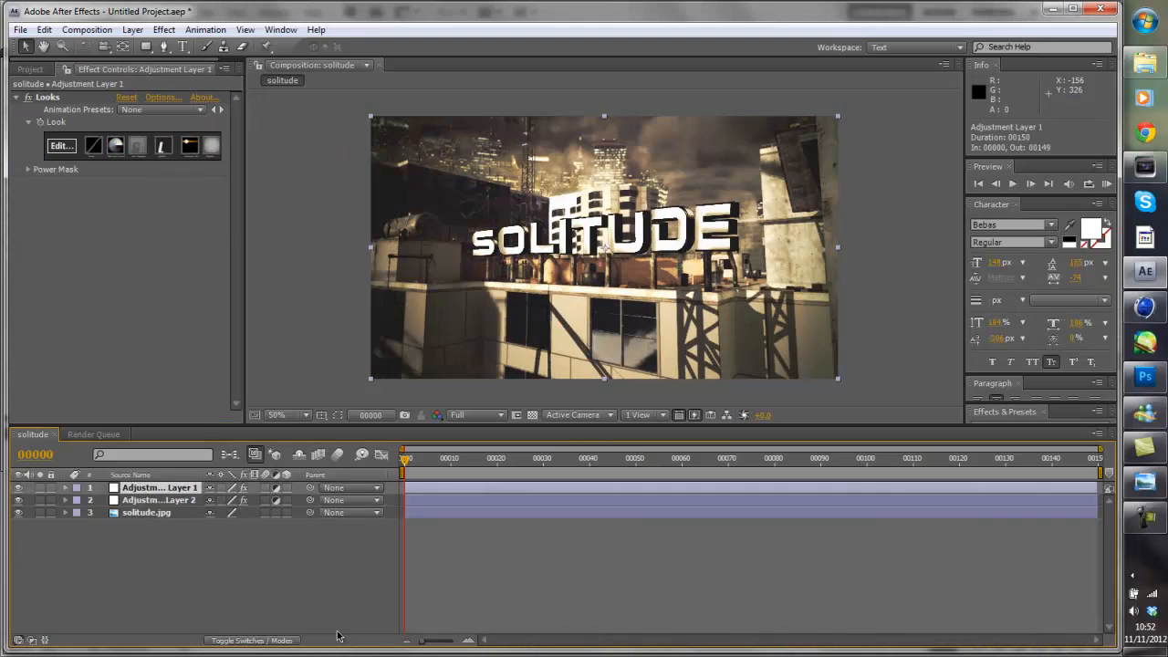
key("t")
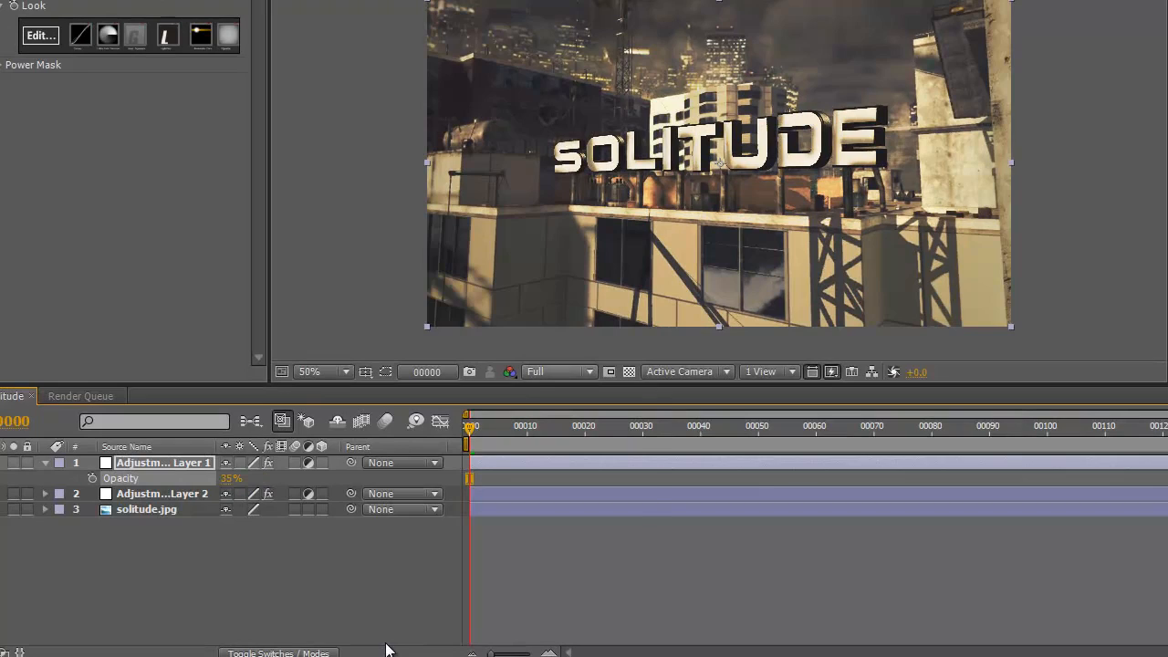
Set the composition preview resolution to Quarter and add a third adjustment layer with the Gaussian Blur effect.
left_click(559, 371)
left_click(571, 481)
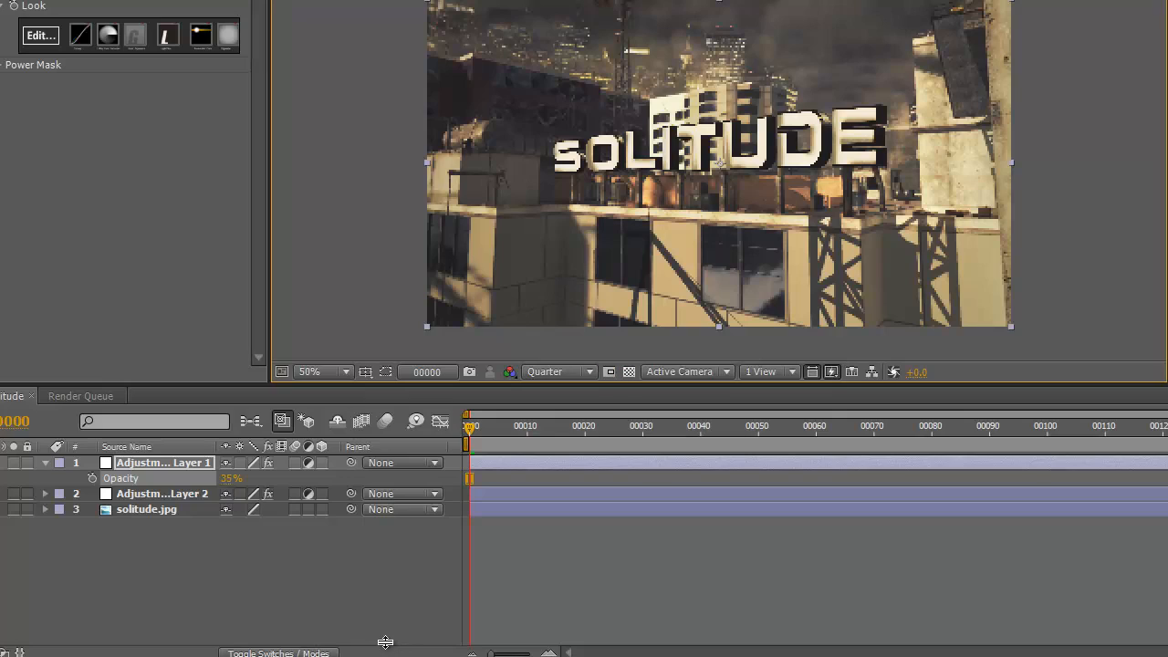
key("ctrl+alt+y")
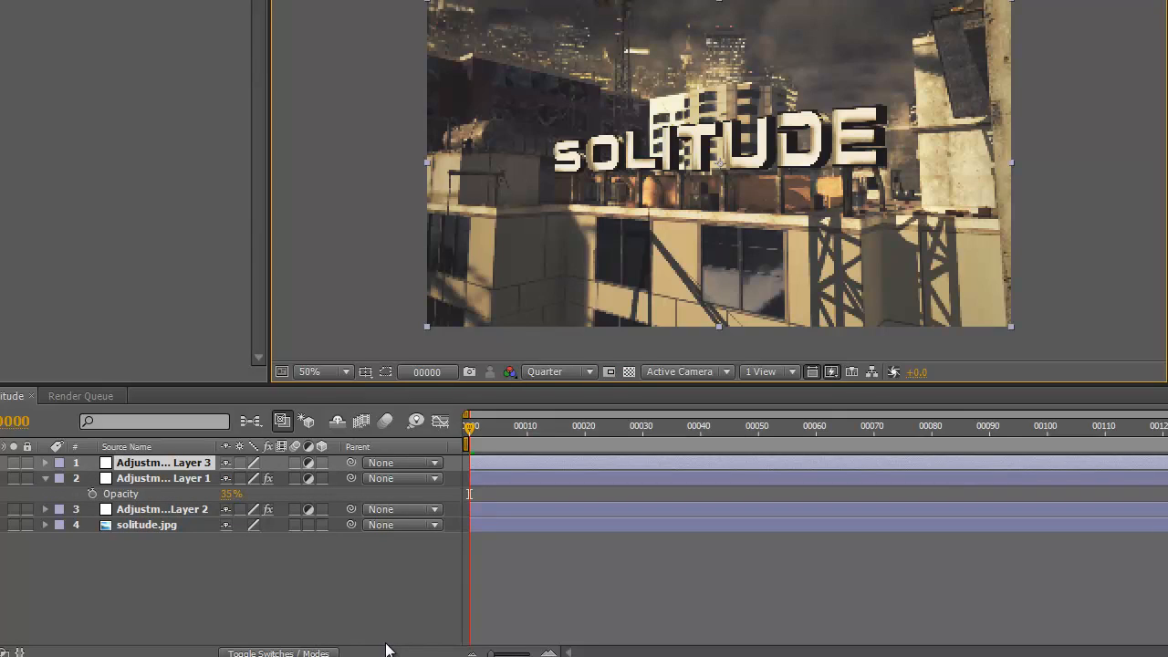
key("alt+t")
mouse_move(221, 60)
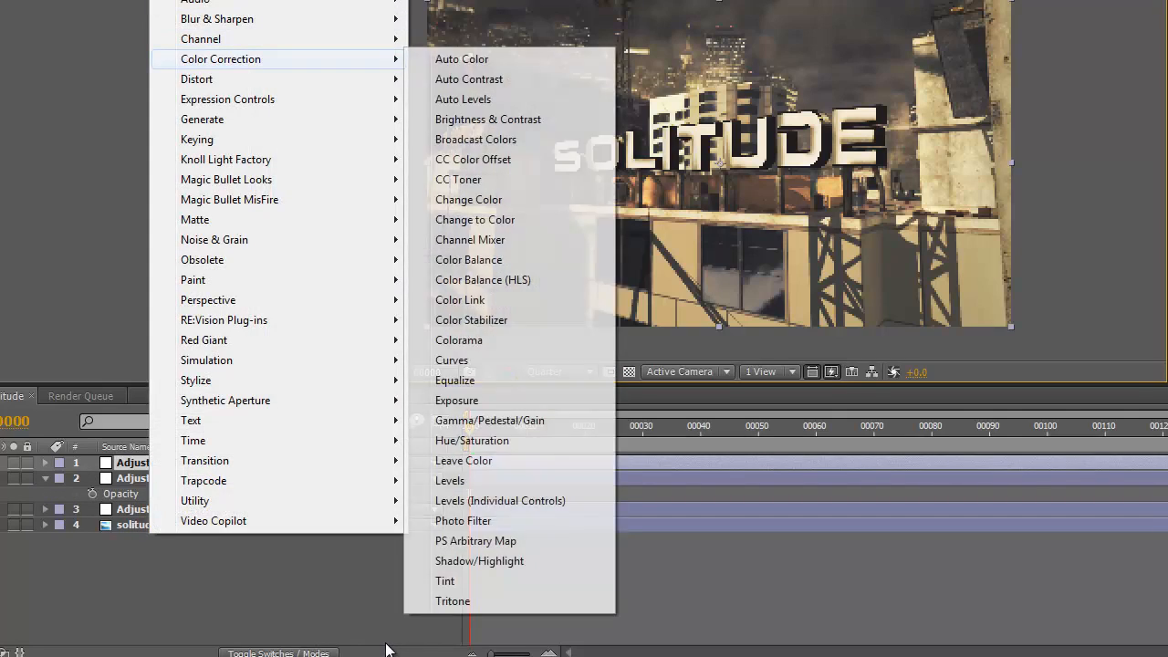
mouse_move(218, 19)
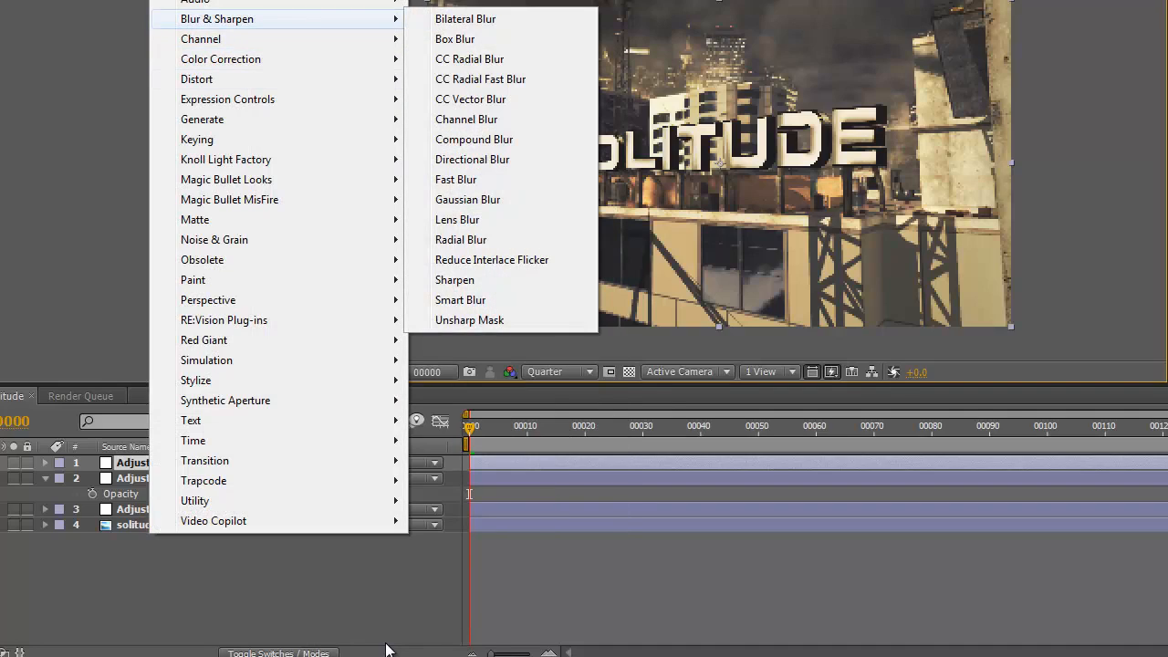
key("Up")
key("Return")
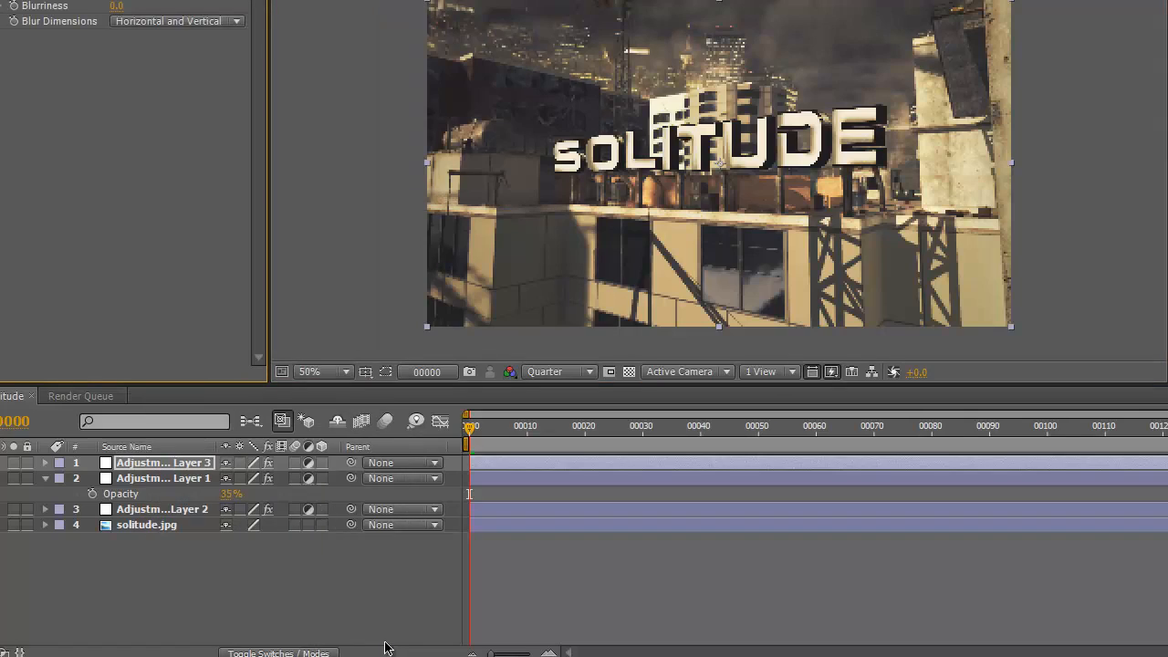
Set the Gaussian Blur's blurriness to 4.8 and the composition preview resolution to Full.
left_click_drag(386, 643, 385, 642)
left_click_drag(116, 5, 121, 6)
left_click(559, 372)
left_click(566, 420)
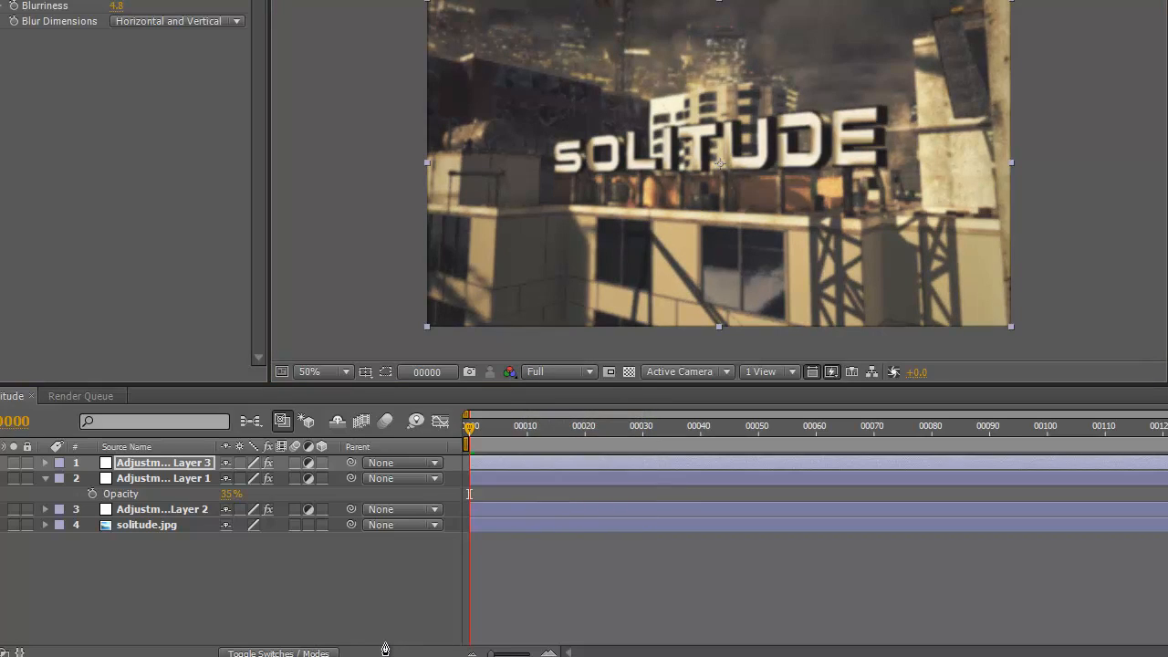
Draw a closed mask with a curved inner edge on Adjustment Layer 3 around the left part of the image.
left_click(603, 0)
left_click(584, 343)
left_click_drag(584, 343, 750, 517)
left_click(351, 336)
left_click(390, 36)
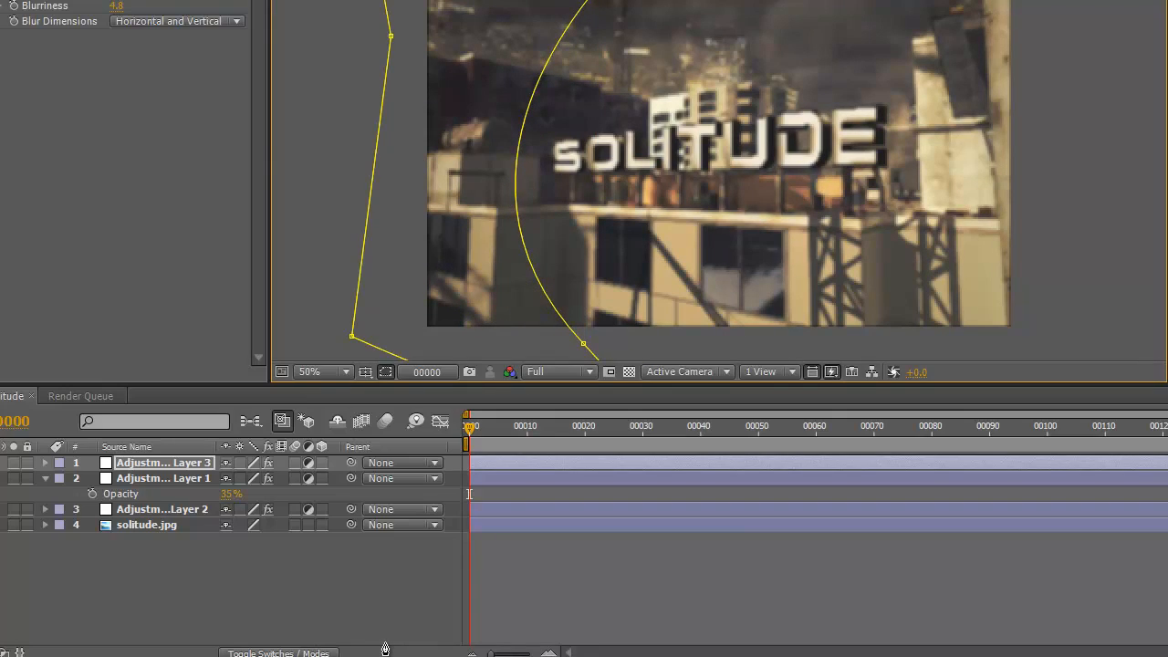
left_click(418, 169)
Set the mask's feather to 143 pixels and hide the mask outline in the preview.
key("f")
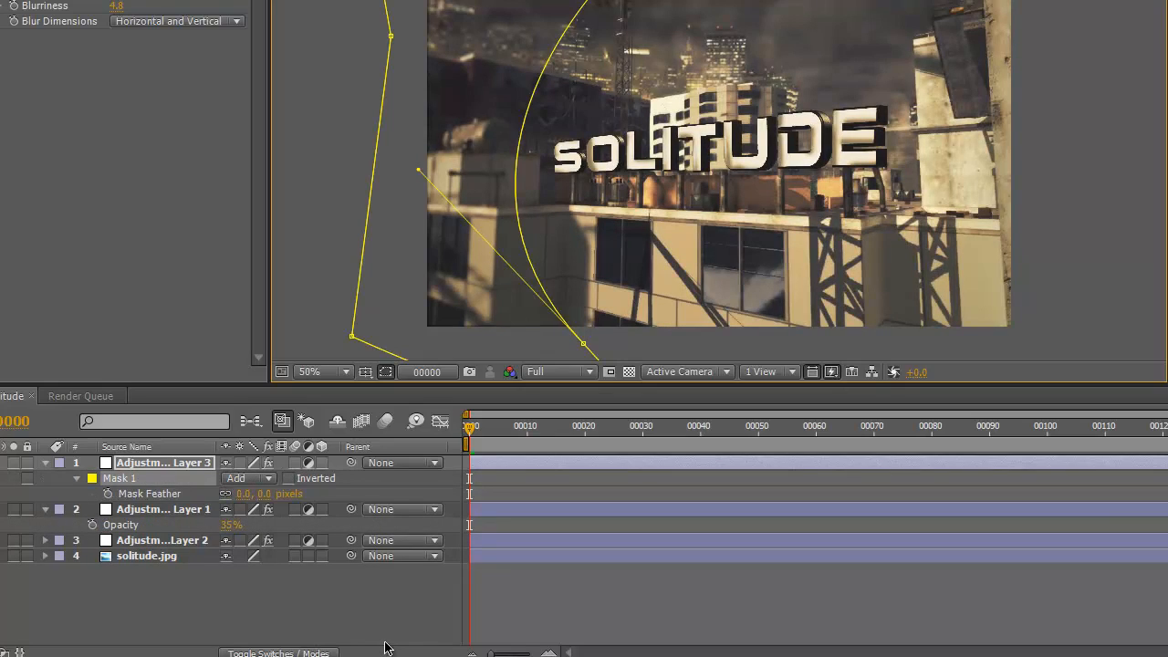
left_click_drag(245, 494, 253, 494)
left_click_drag(385, 642, 387, 648)
key("ctrl+shift+h")
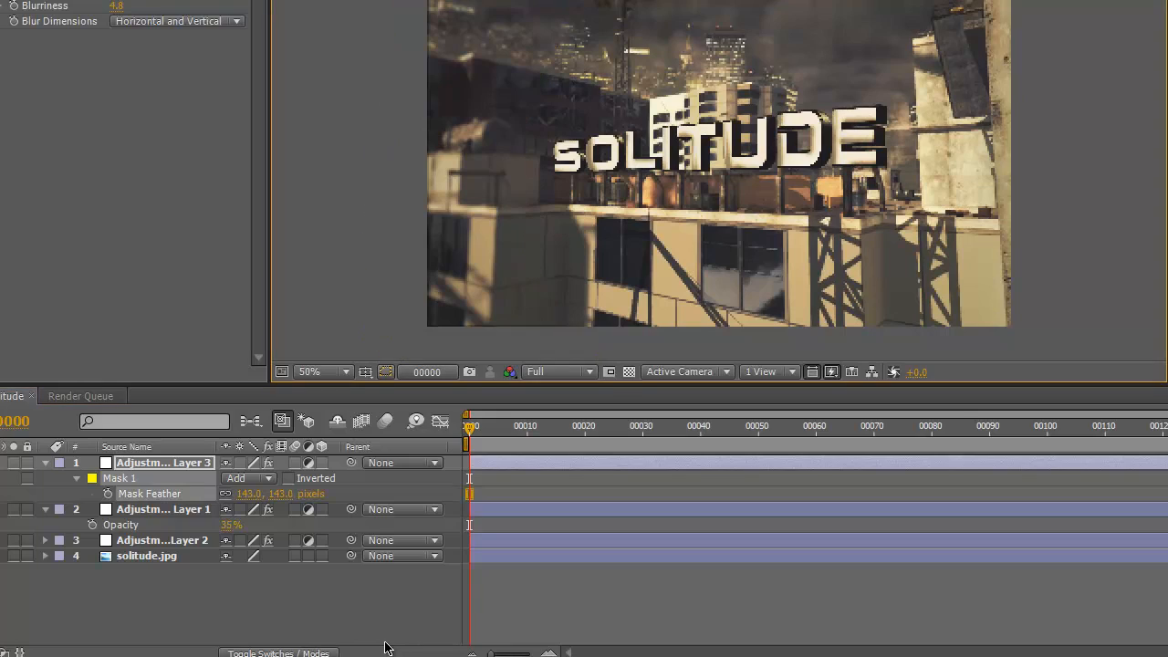
Add a Mask Path keyframe for Mask 1 at frame 0 and move the playhead to frame 133.
key("m")
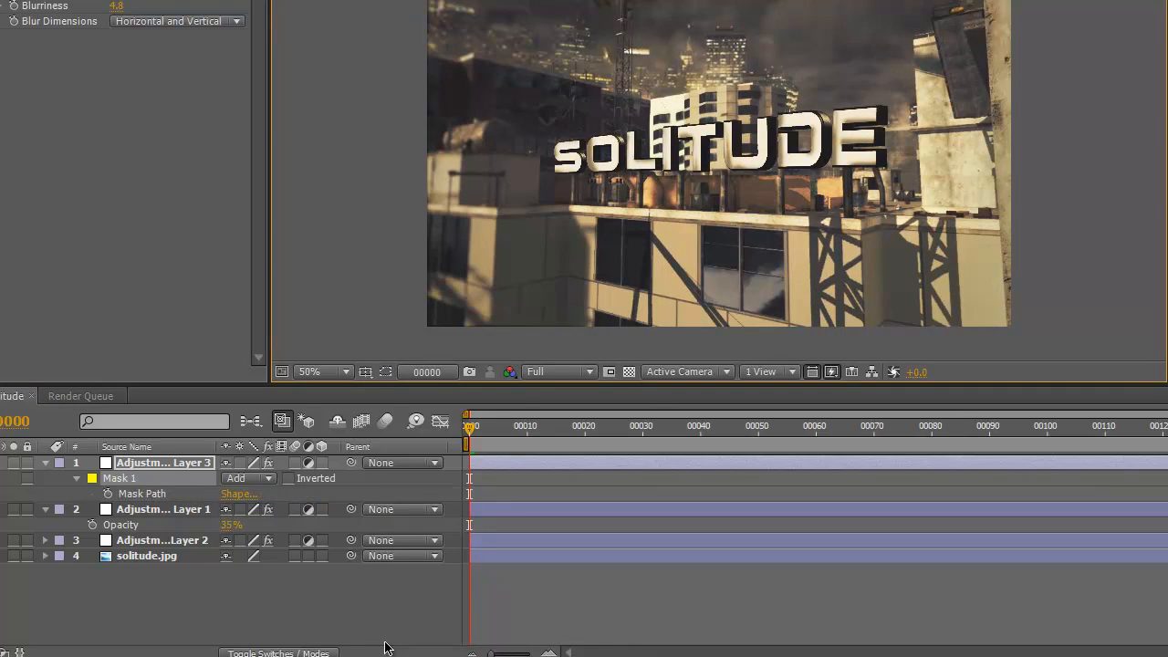
key("alt+m")
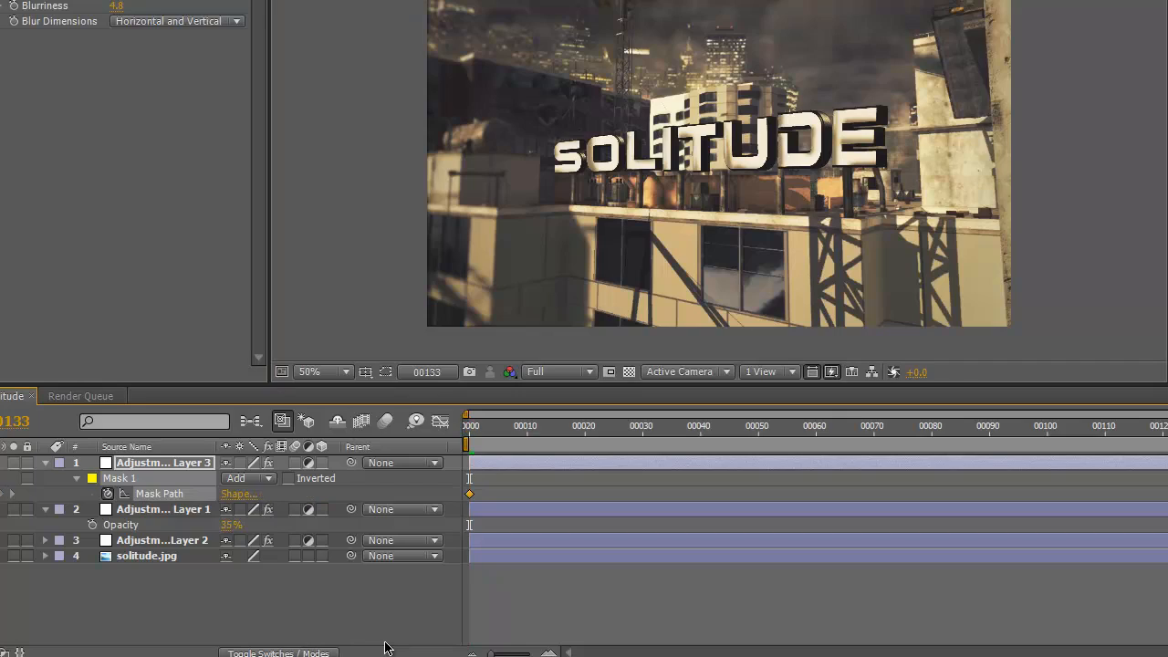
key("End")
Reshape Mask 1 at frame 133 so it extends past the image's right edge, and preview the blur animation.
left_click(385, 372)
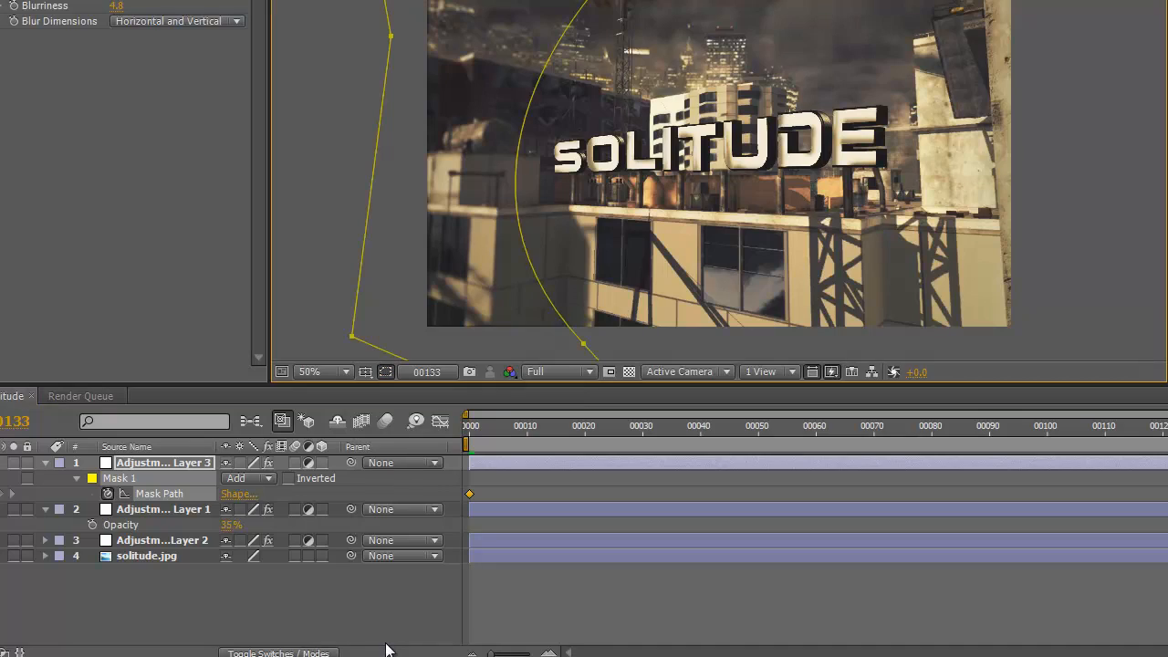
left_click(385, 647)
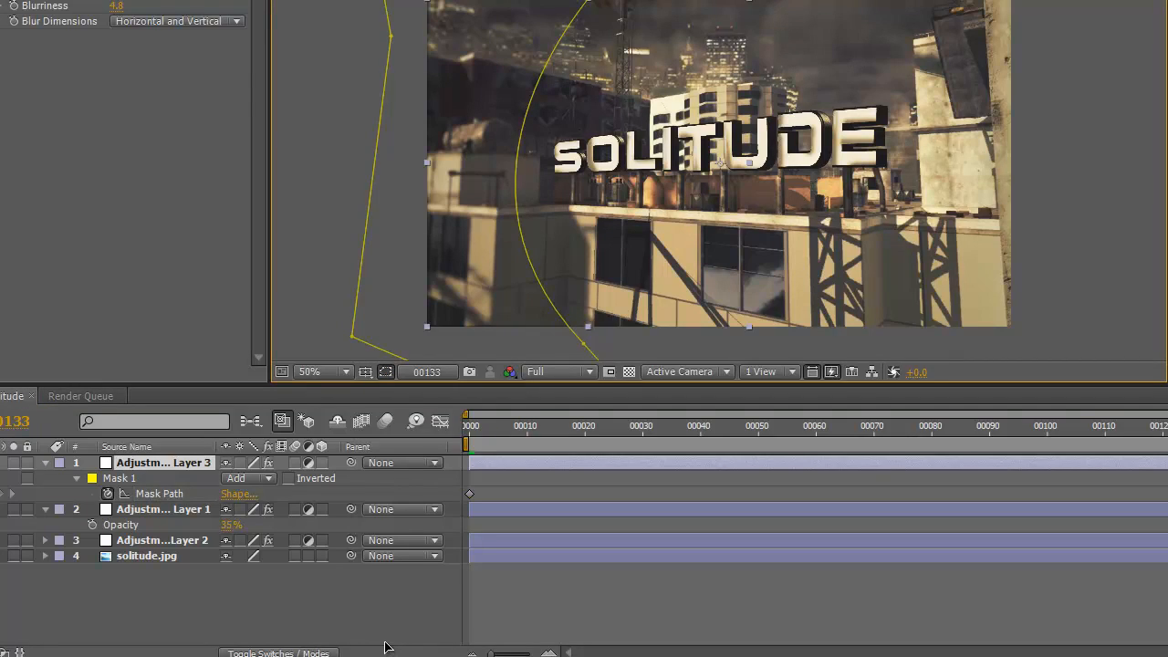
key("g")
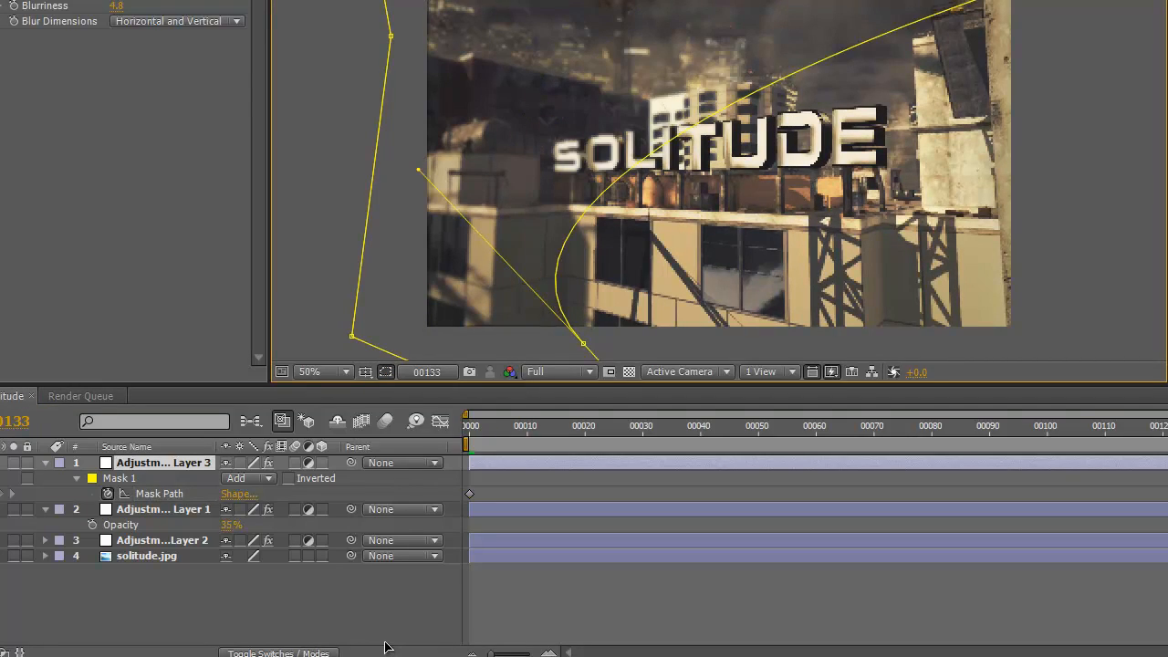
key("comma")
left_click_drag(385, 642, 385, 642)
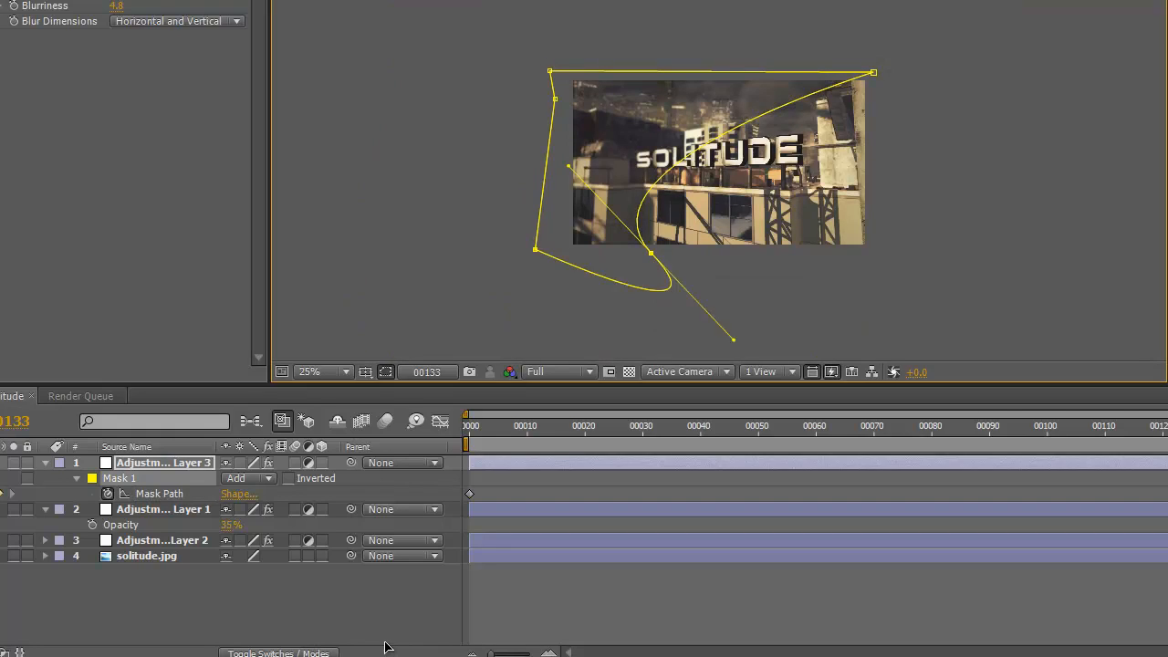
key("ctrl+z")
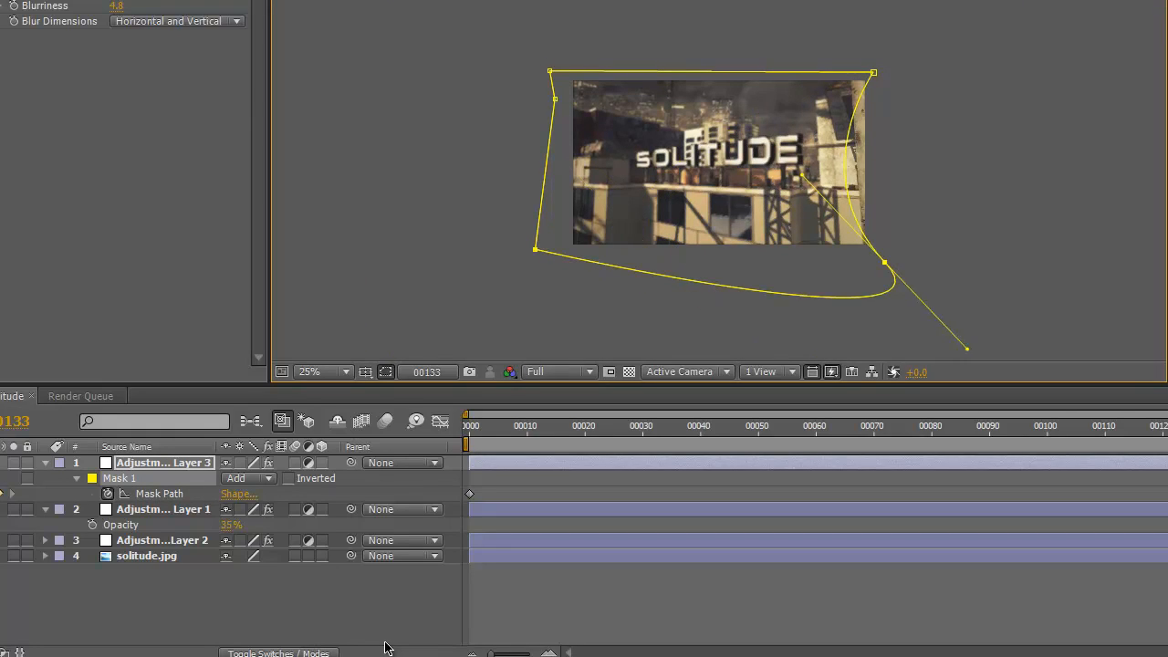
key("period")
key("space")
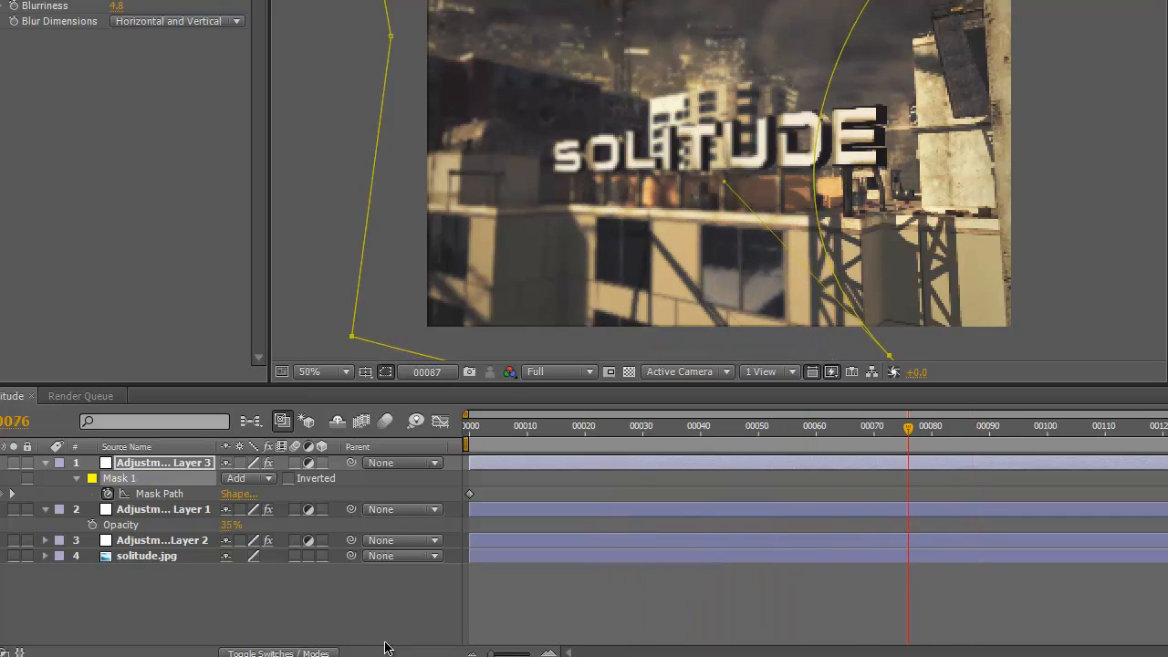
key("space")
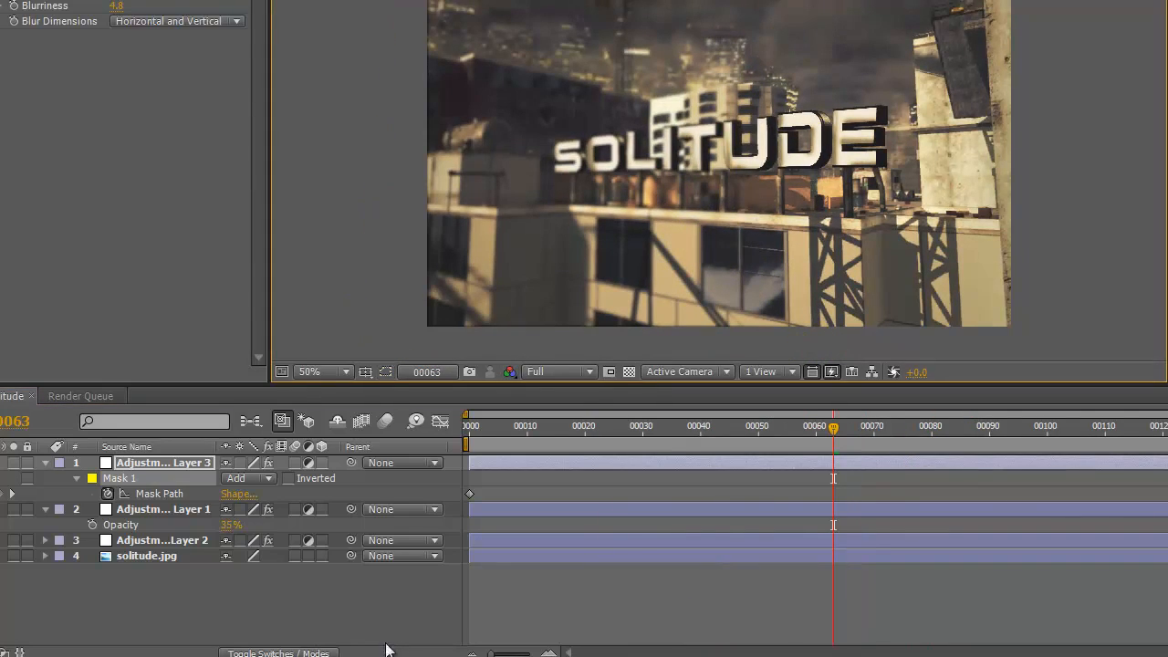
Move Adjustment Layer 3 below Adjustment Layer 2 in the layer order.
left_click(384, 647)
key("ctrl+[")
key("ctrl+[")
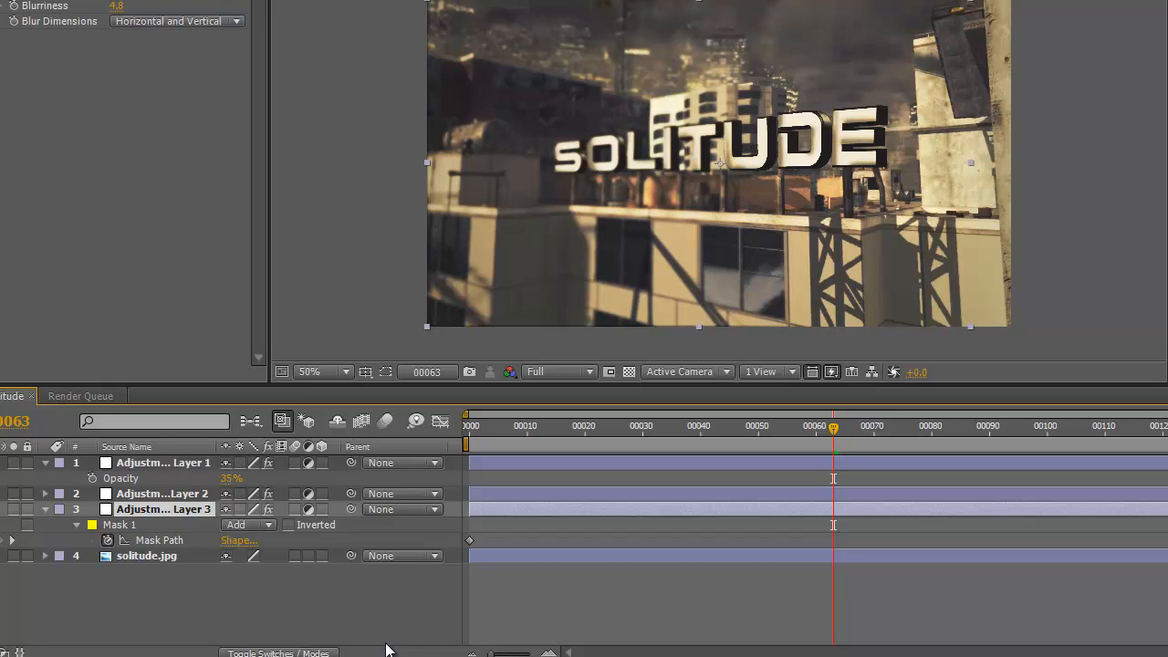
Add a 1280 x 720 px black solid layer on top and apply the Video Copilot Optical Flares effect to it.
key("ctrl+y")
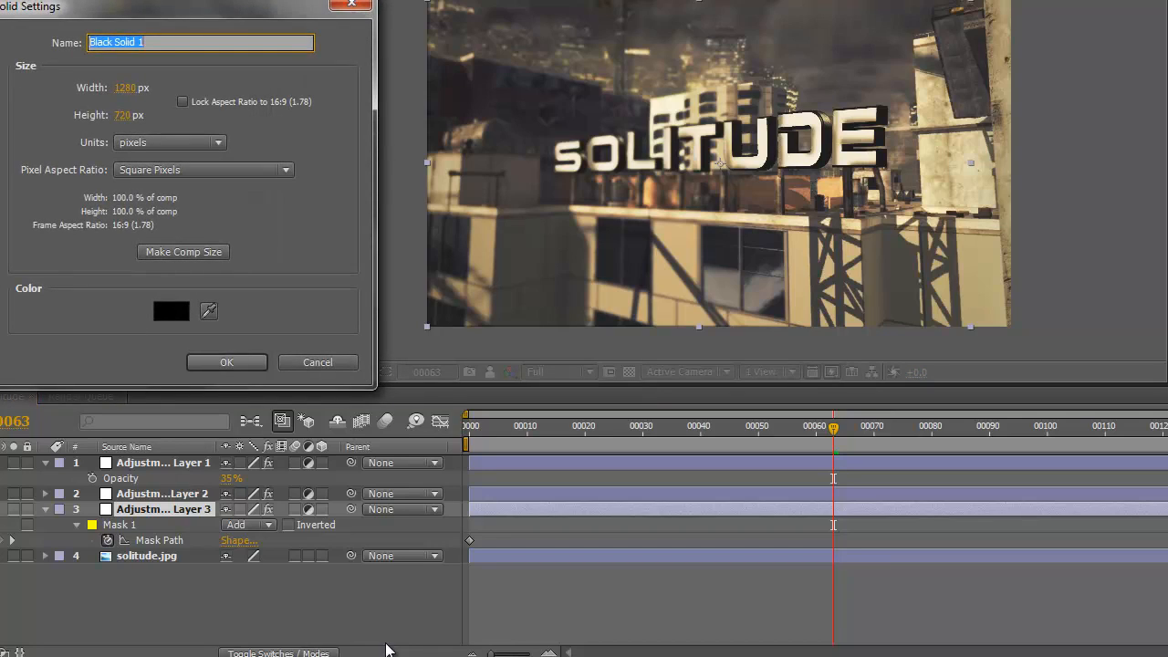
key("Return")
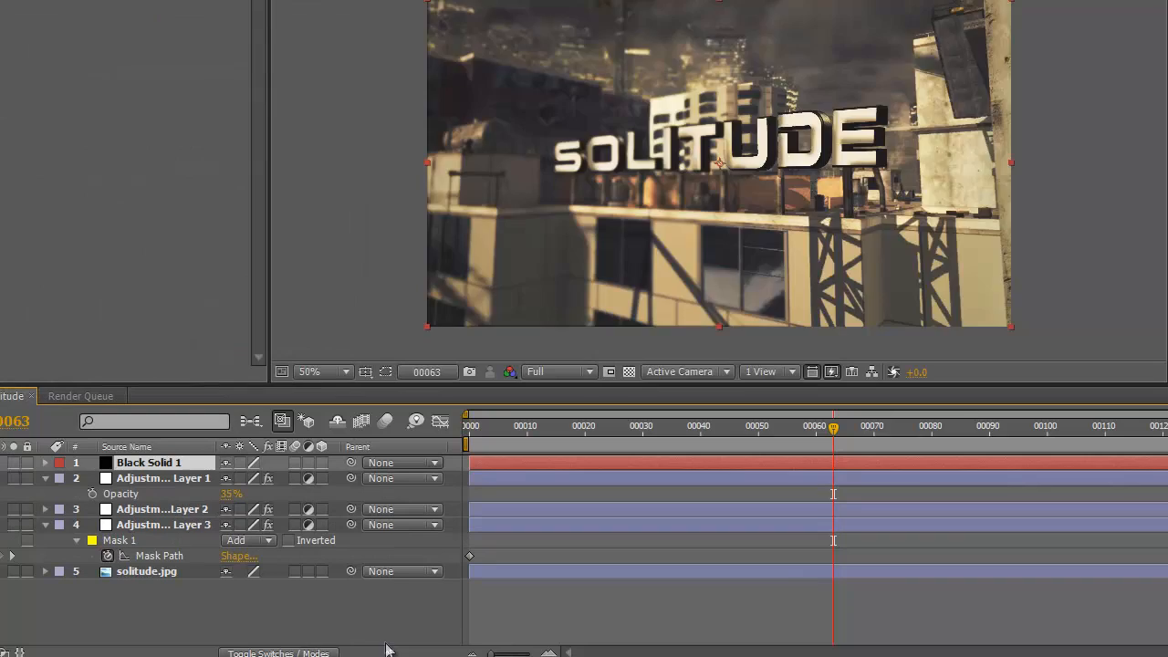
key("alt+t")
key("Down")
key("Down")
key("Down")
key("Down")
key("Down")
key("Down")
key("Down")
key("Down")
key("Down")
key("Down")
key("Right")
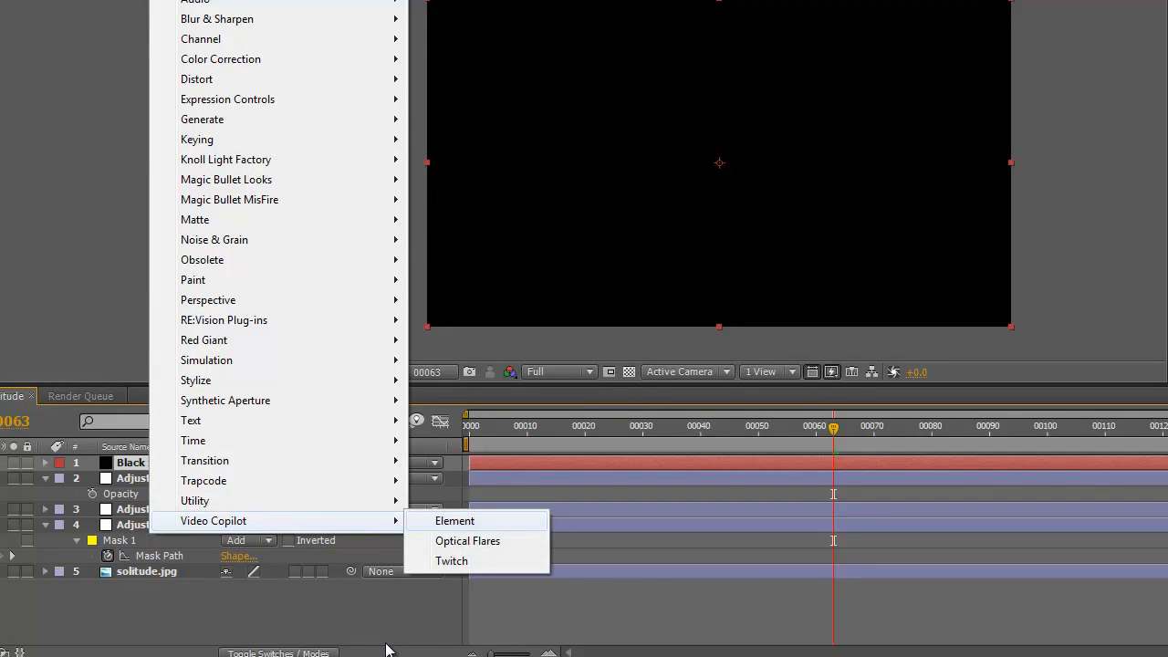
key("Down")
key("Return")
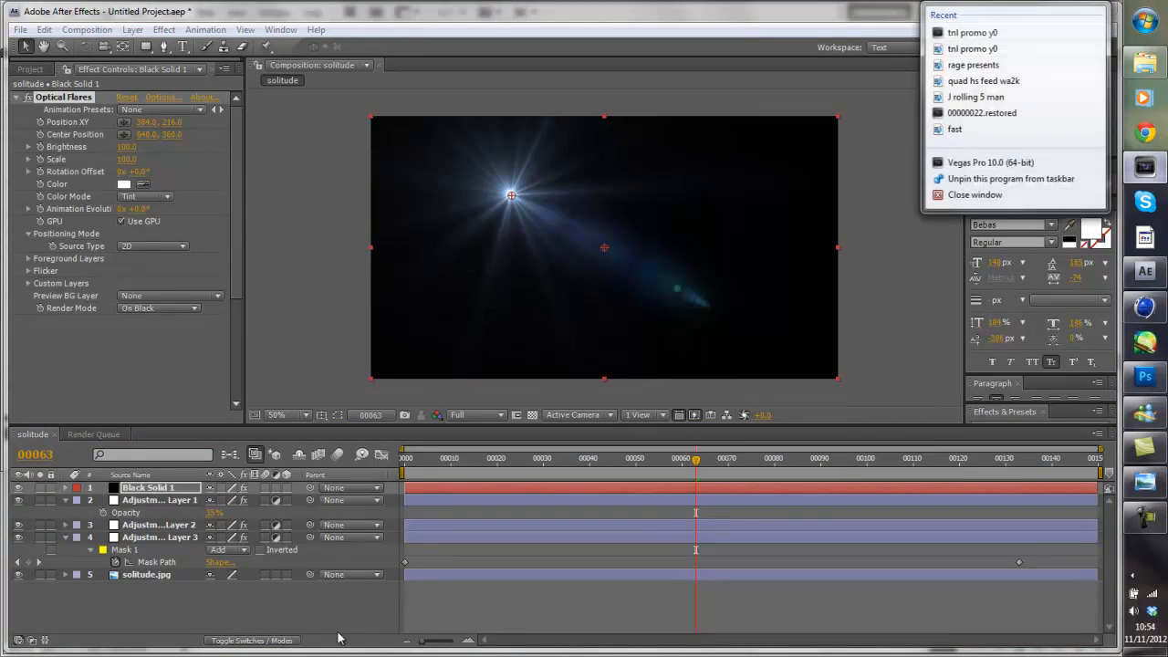
Open the Optical Flares options and load the Golden Light preset from the Natural Flares collection.
left_click(283, 144)
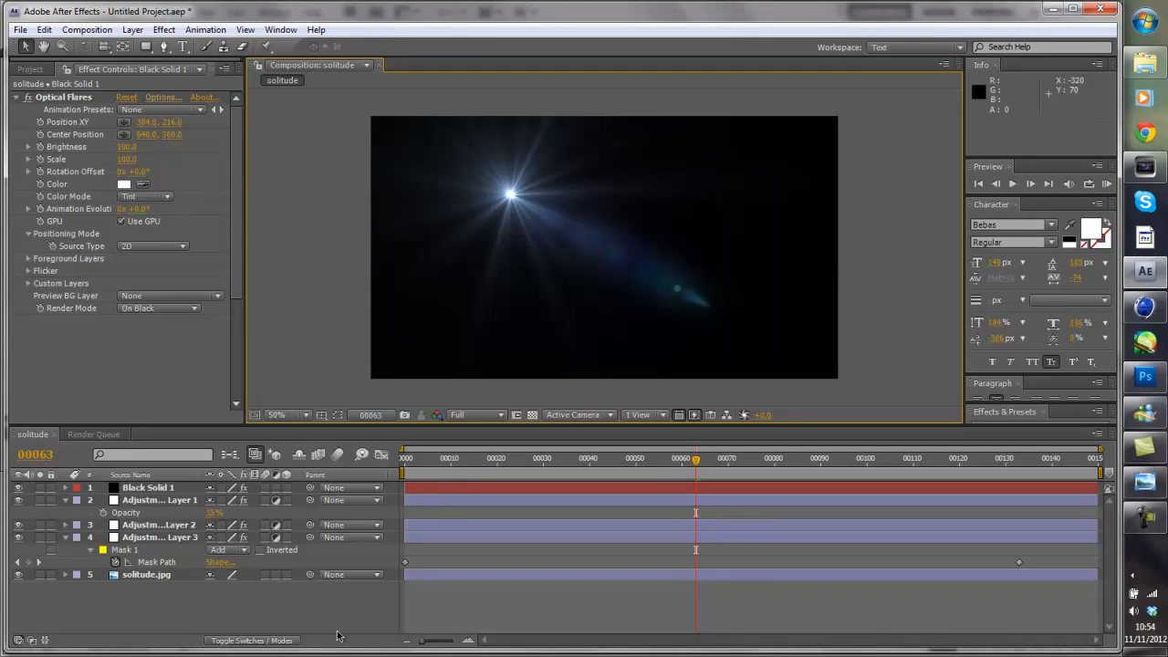
left_click(163, 96)
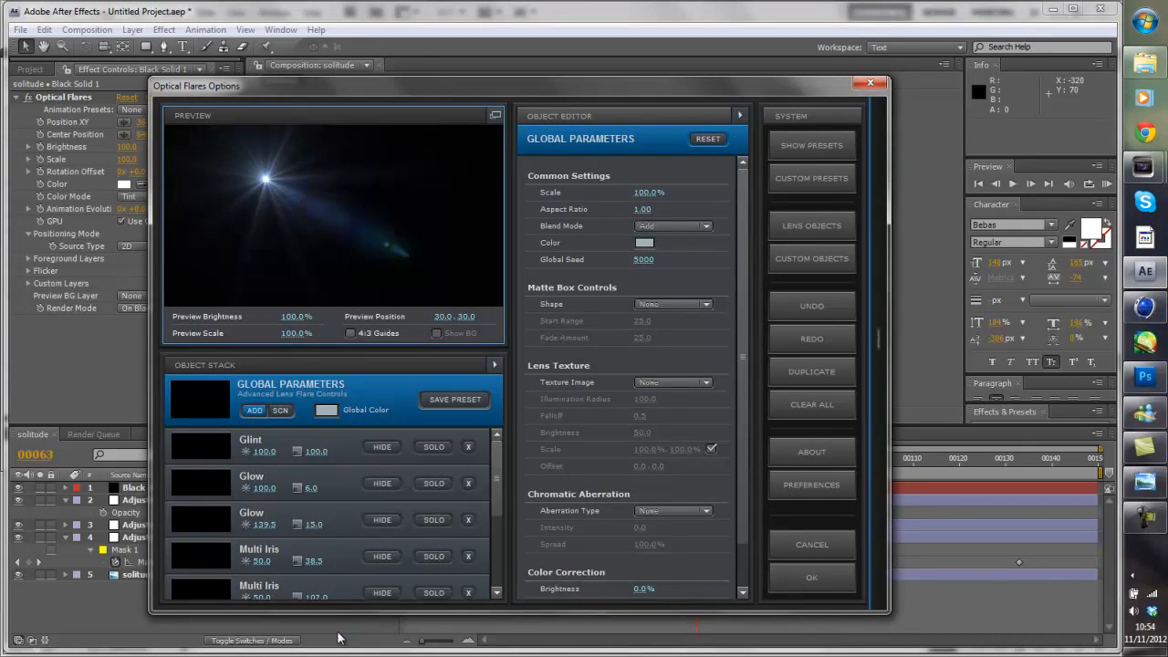
left_click(811, 146)
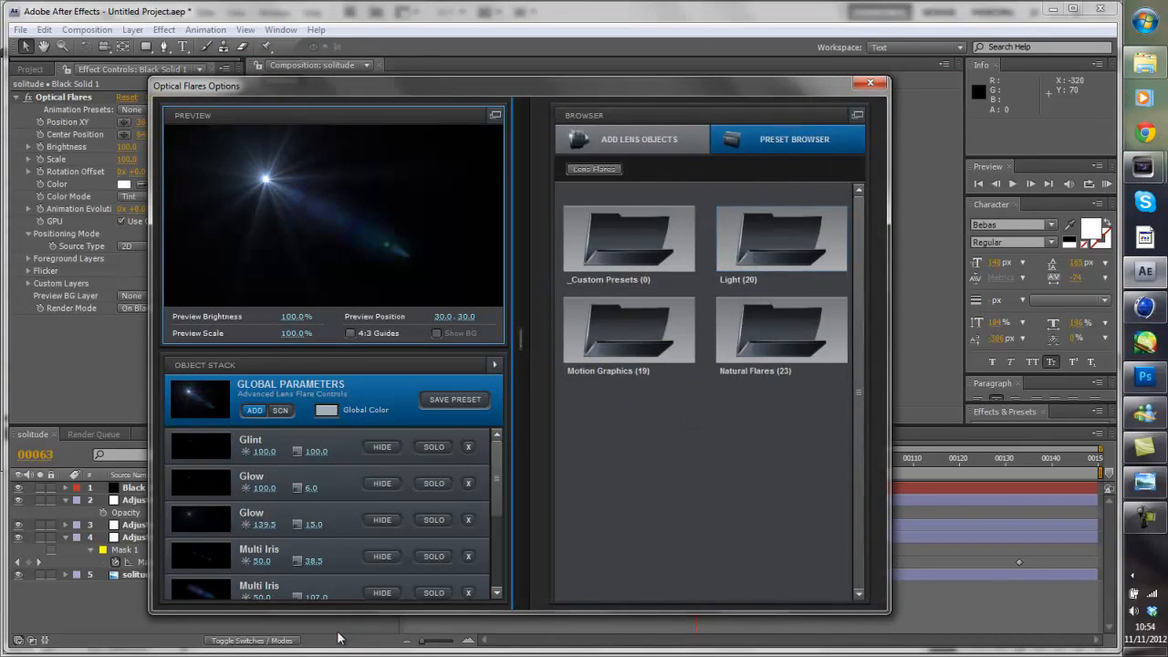
left_click(782, 330)
scroll(781, 347, "down", 5)
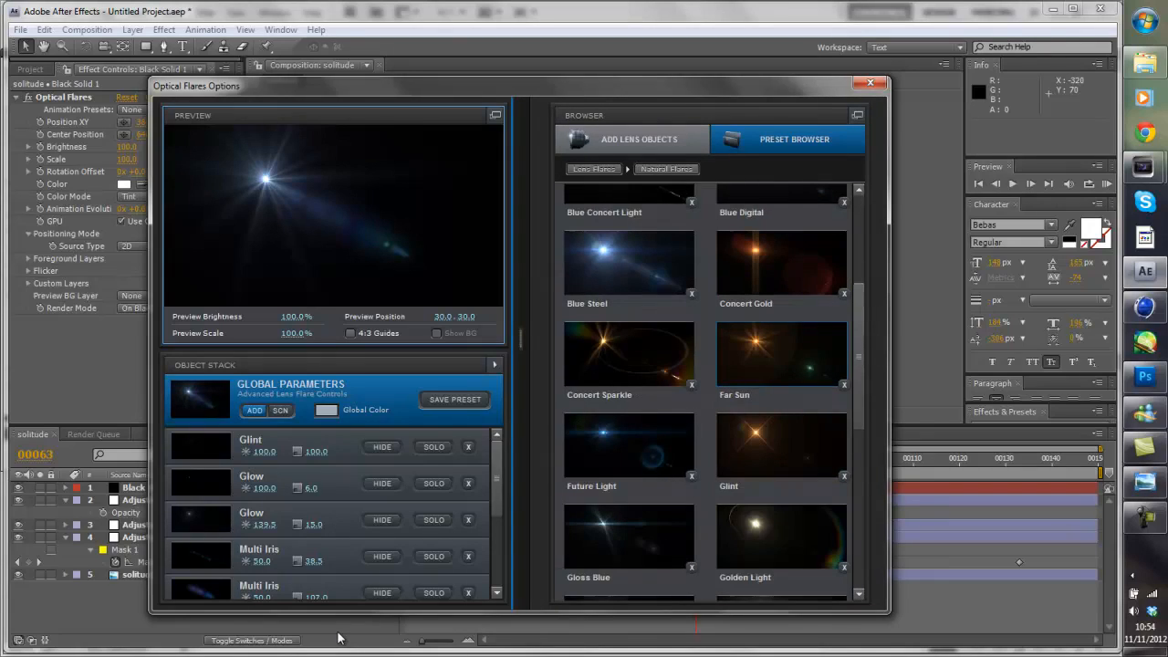
scroll(706, 392, "down", 3)
left_click(781, 410)
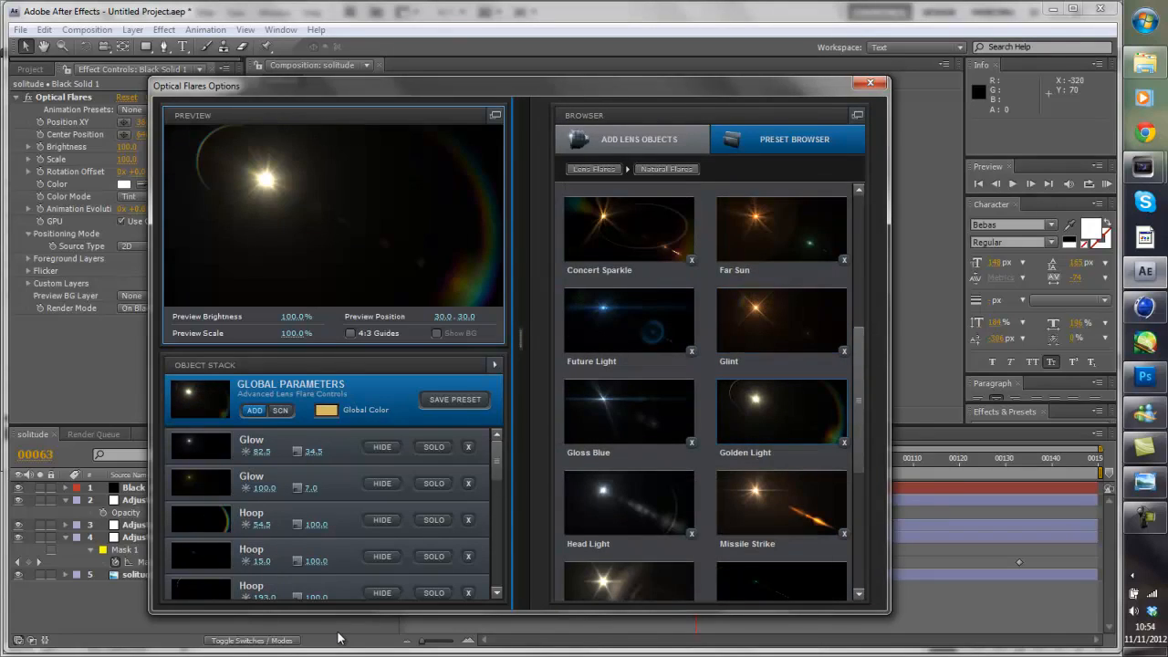
Set the first Hoop's scale to 80 and the last Hoop's scale to 78, and apply the flare.
left_click(521, 338)
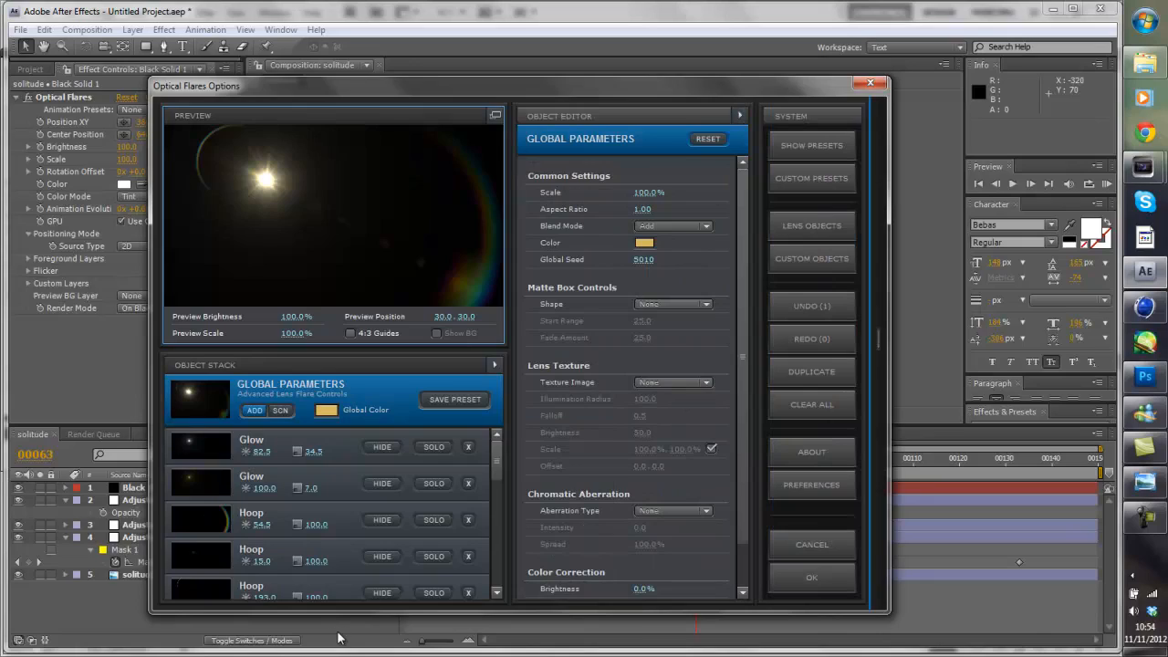
left_click_drag(316, 524, 300, 525)
scroll(300, 525, "down", 1)
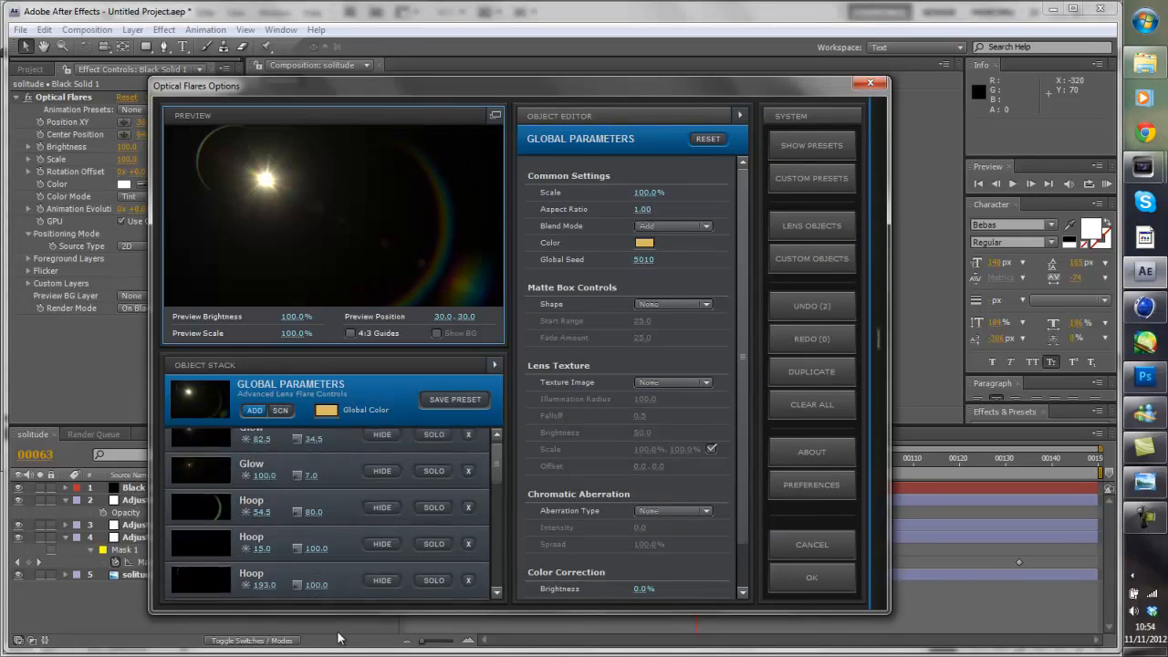
scroll(329, 511, "down", 3)
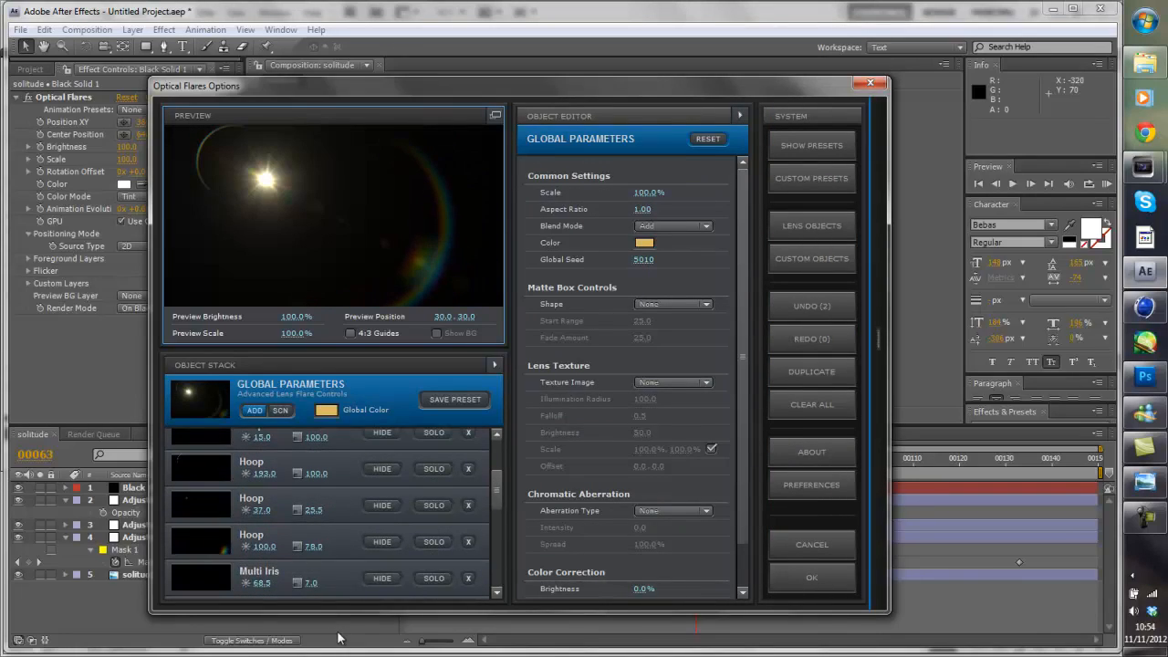
left_click(811, 576)
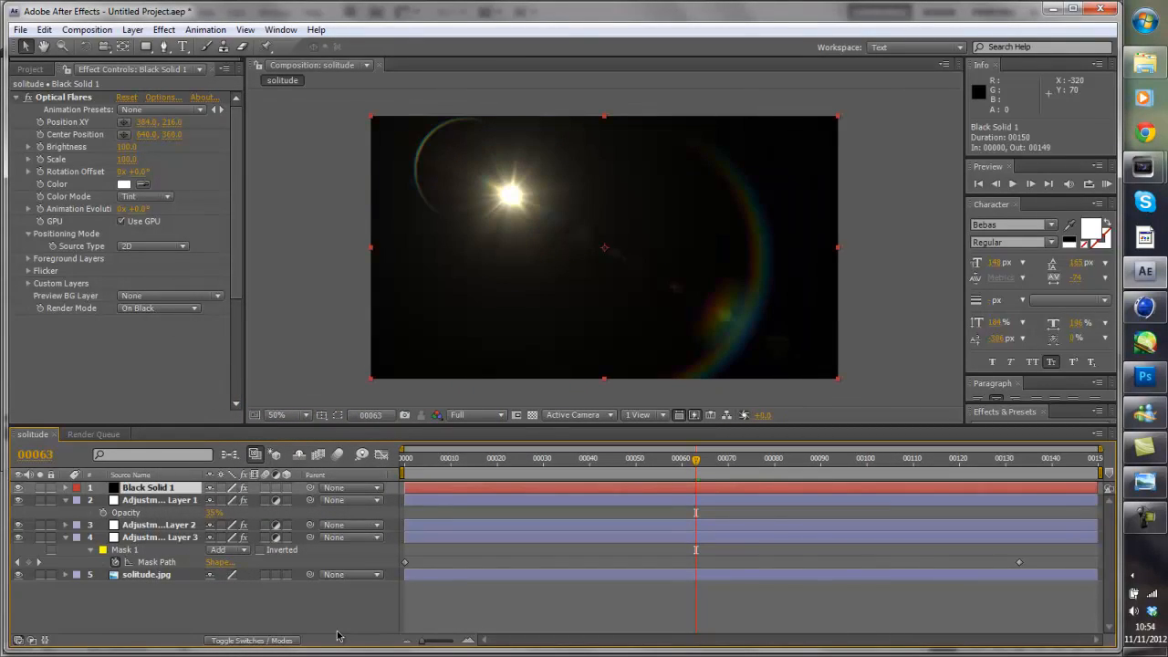
Set the black solid's blending mode to Add and move the flare to position 918, 128 in the sky above the sign.
key("F4")
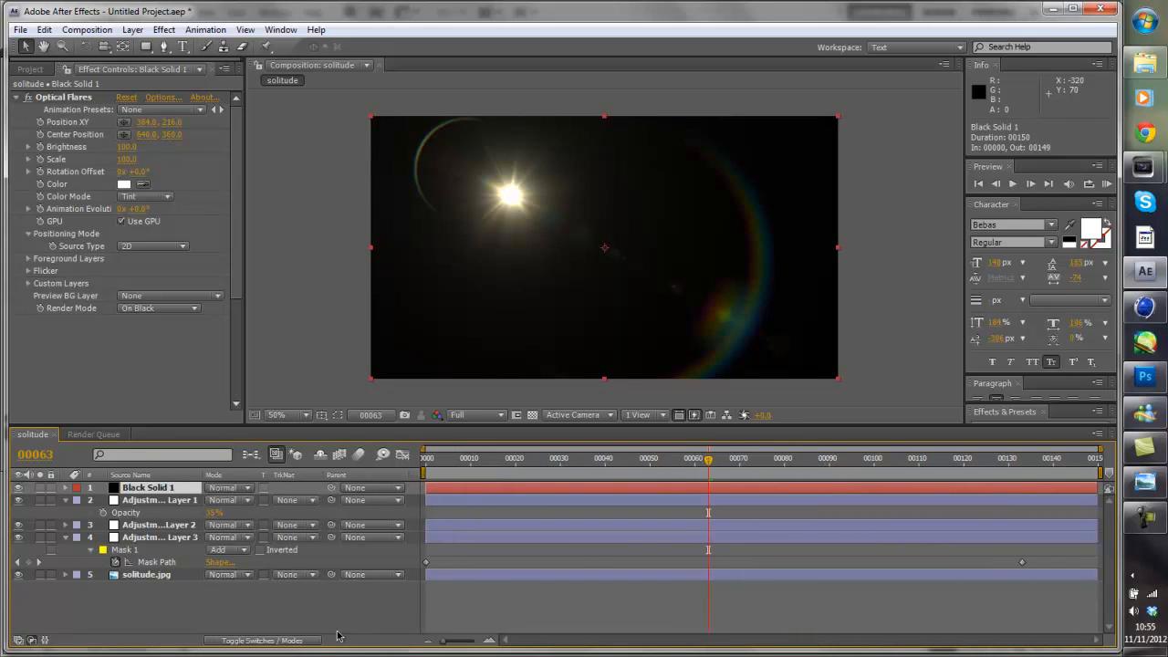
left_click(228, 487)
left_click(229, 192)
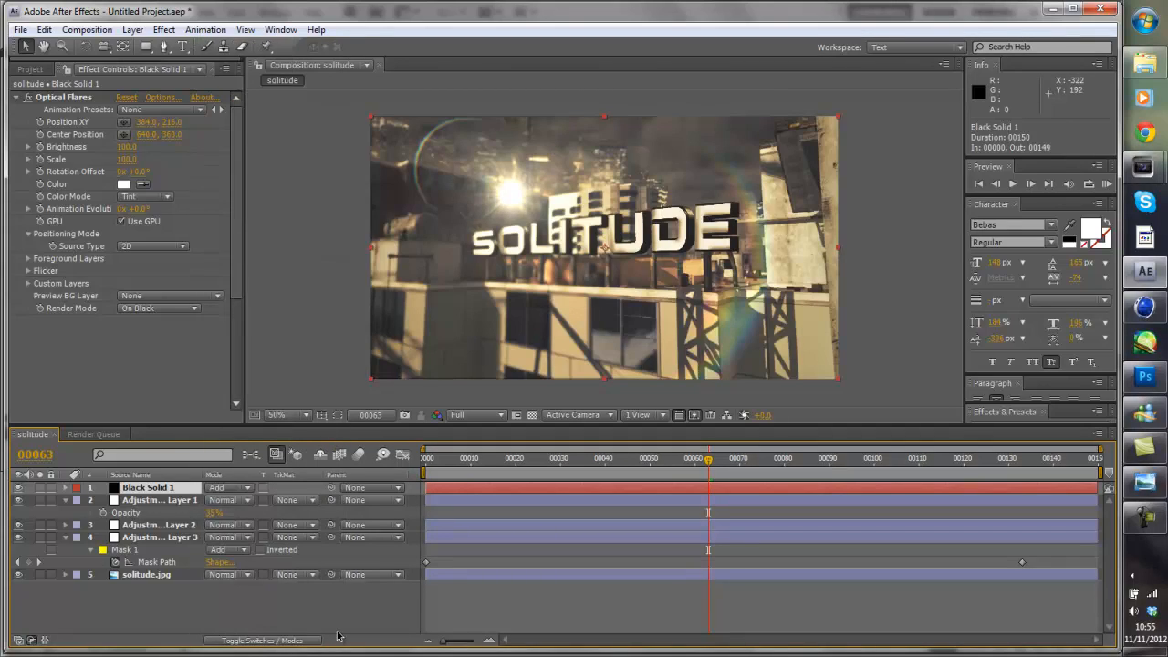
key("F3")
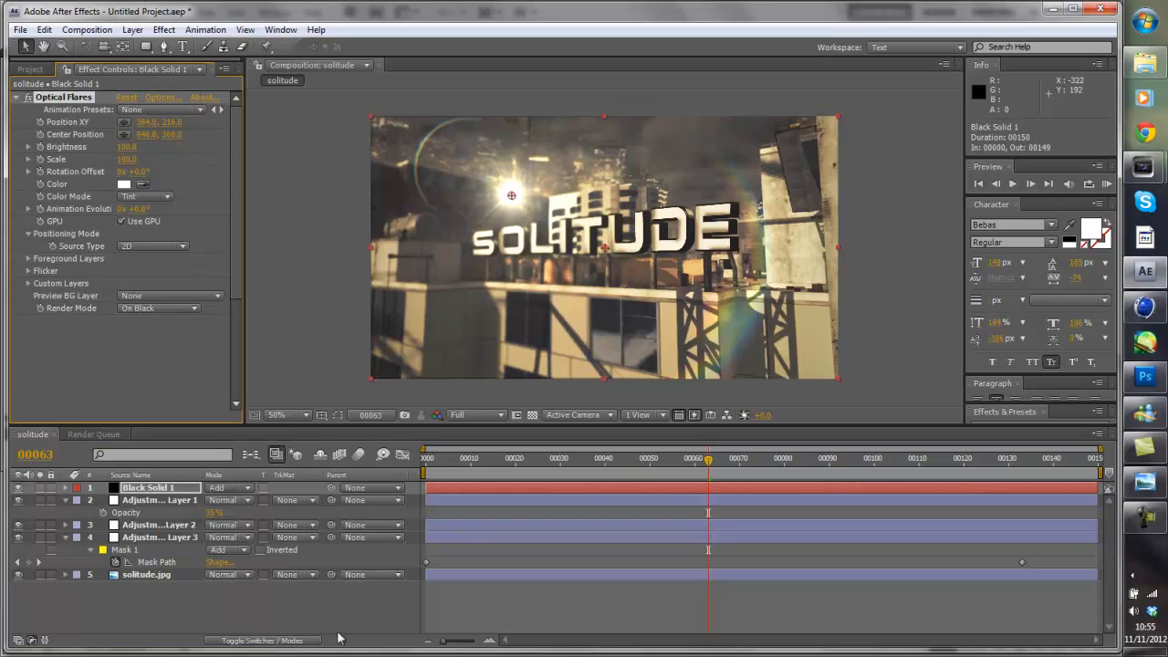
left_click_drag(514, 197, 706, 163)
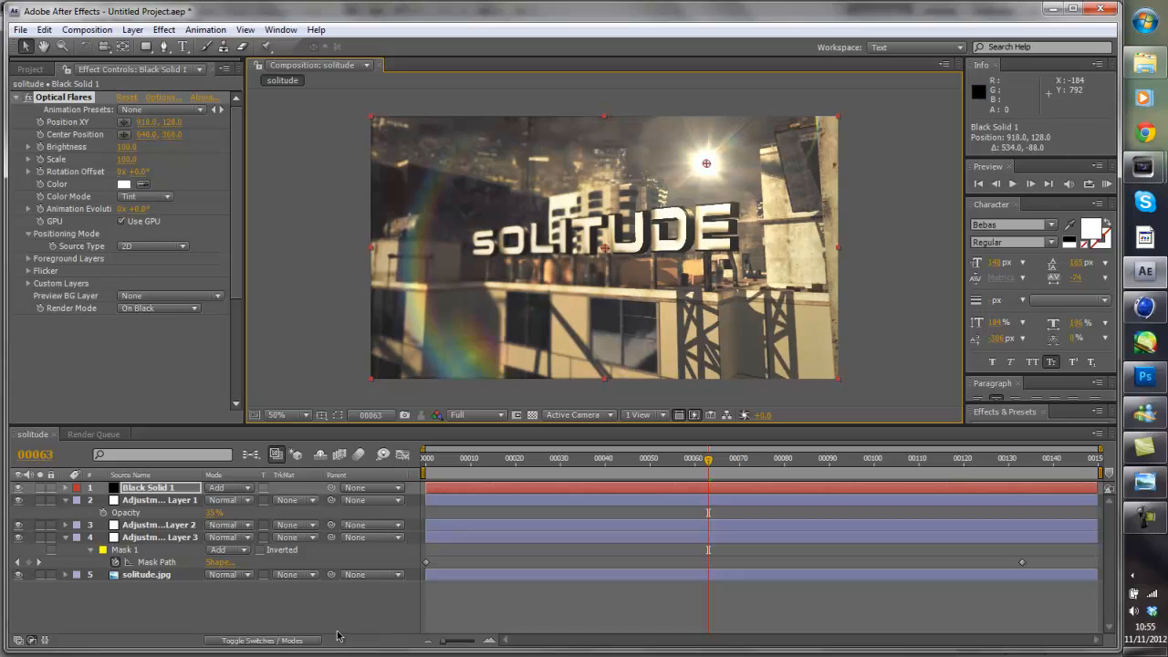
Move the black solid below all three adjustment layers, directly above solitude.jpg.
key("ctrl+bracketleft")
key("ctrl+bracketleft")
key("ctrl+bracketleft")
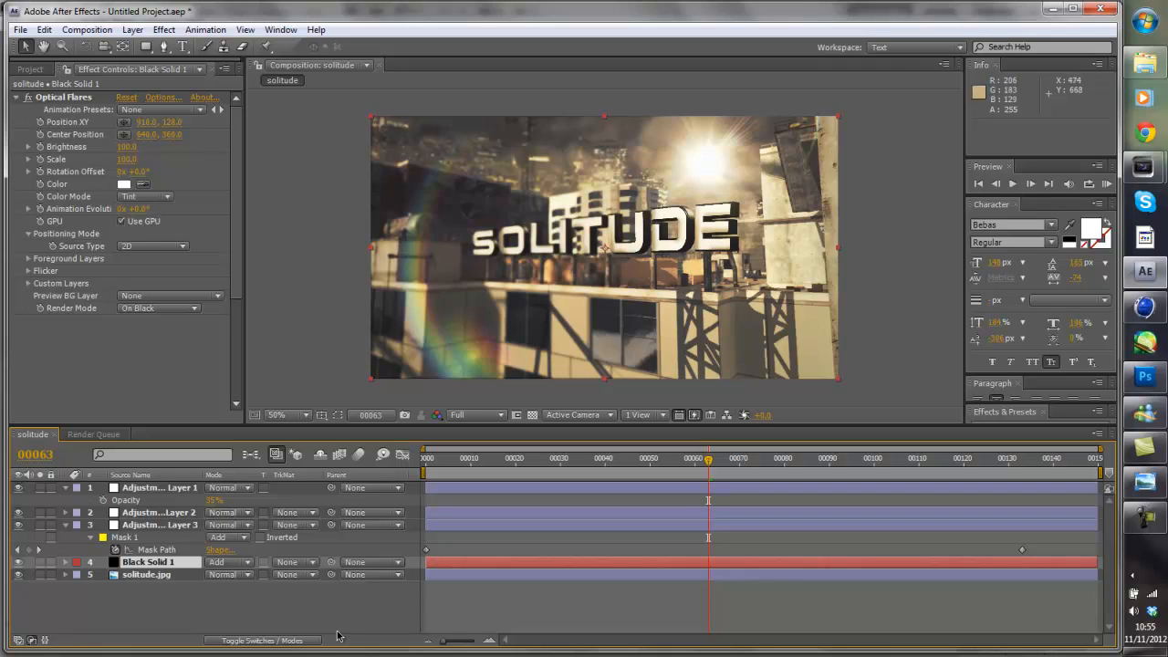
Switch to the empty Vegas Pro project and open the solitude folder within CURRENT PROJECTS in its file explorer.
left_click(1143, 167)
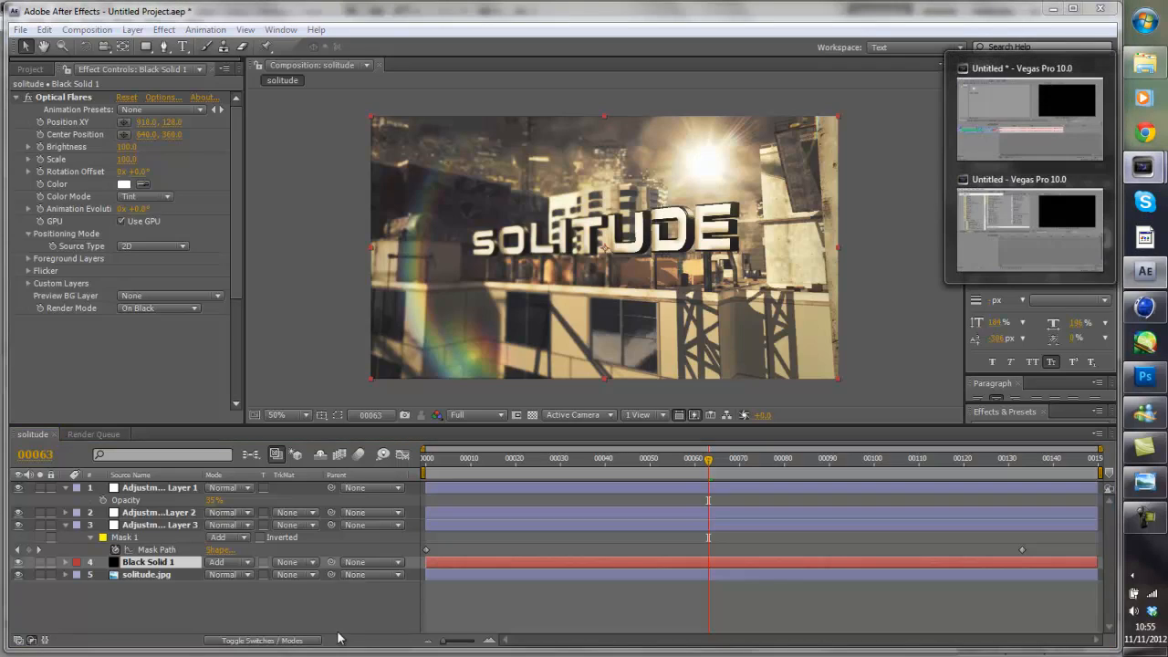
left_click(1030, 223)
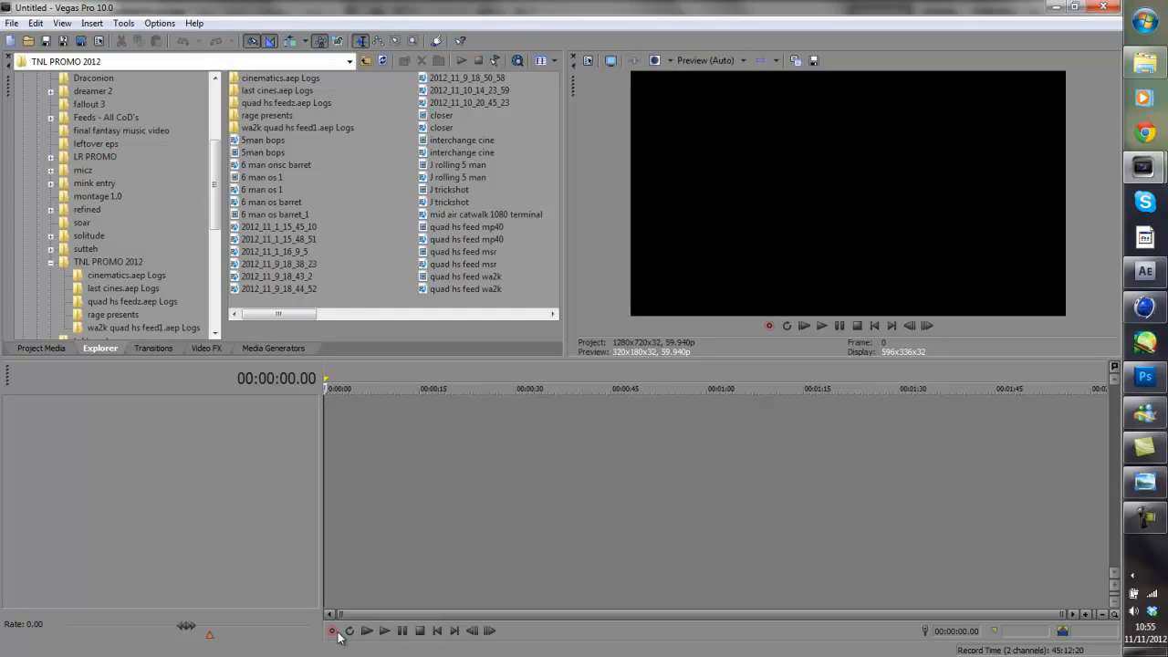
key("alt+Tab")
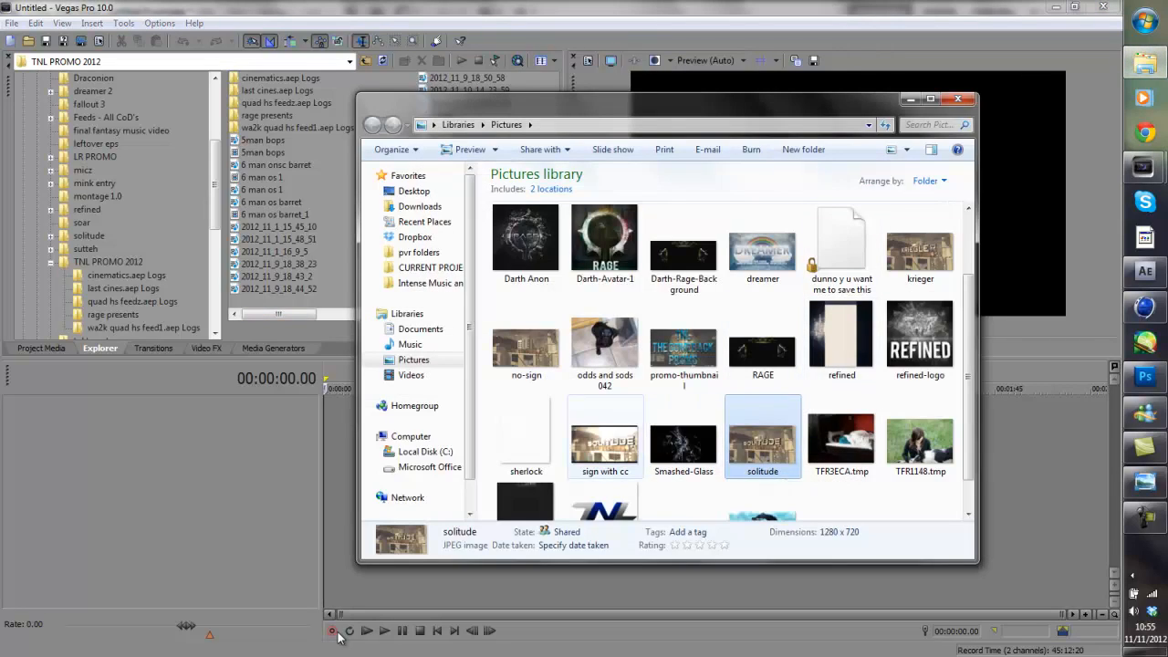
left_click_drag(621, 99, 723, 81)
left_click(1013, 81)
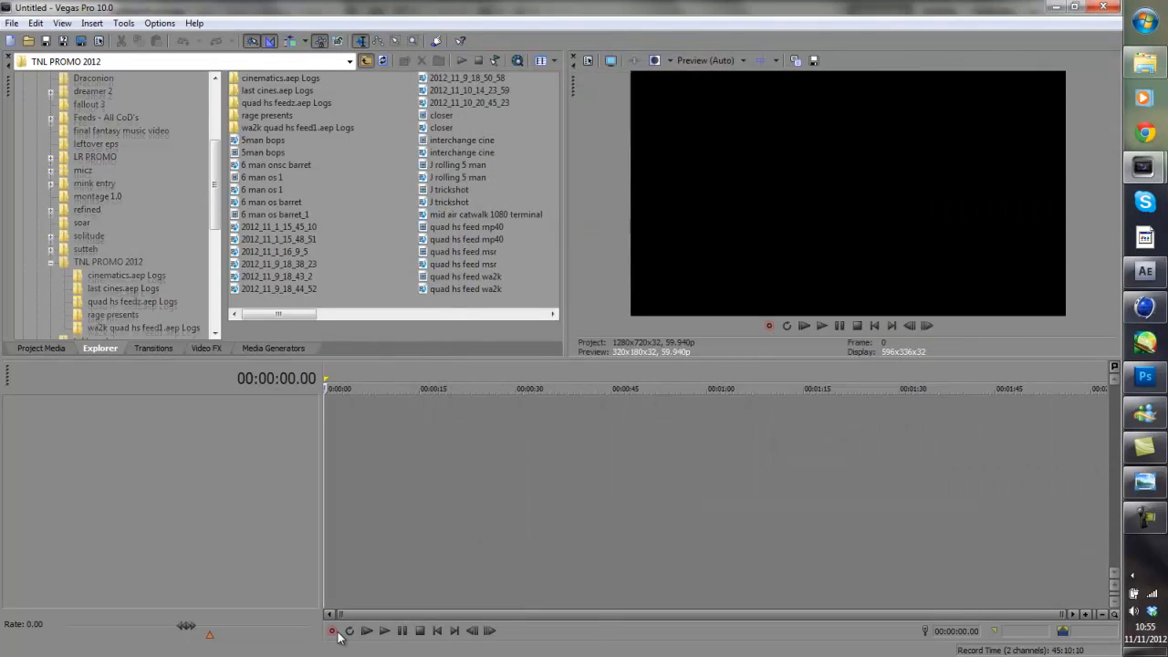
left_click(366, 62)
left_click(256, 239)
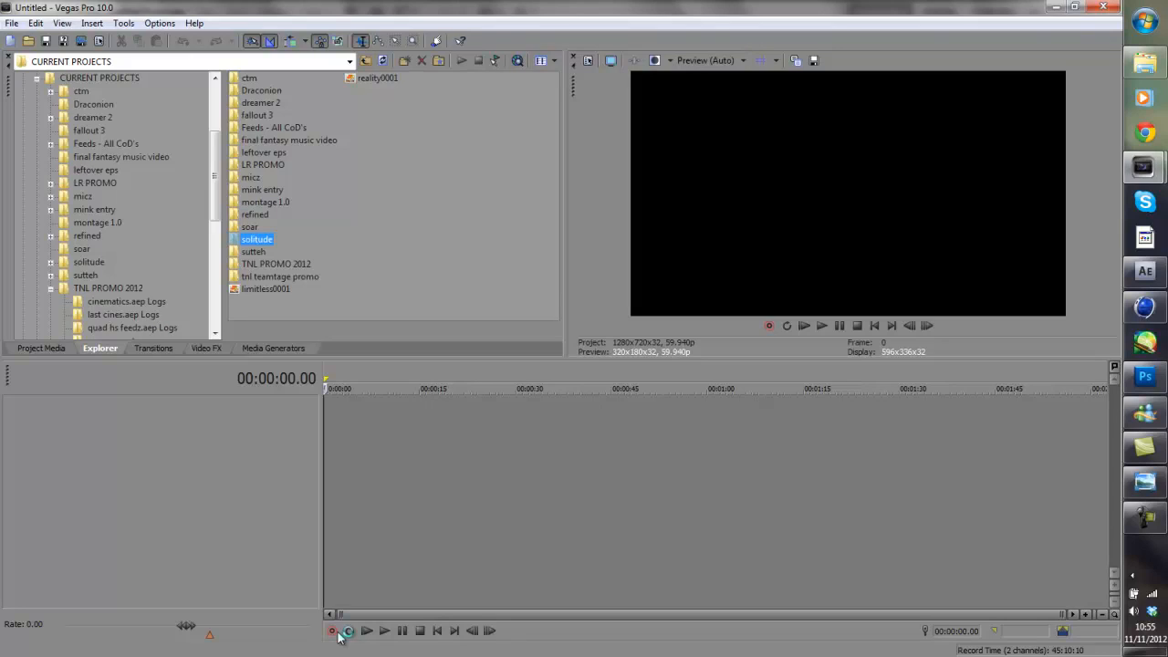
key("Return")
Switch to After Effects, add the solitude composition to the render queue and choose the hd wmv output module.
key("alt+Tab")
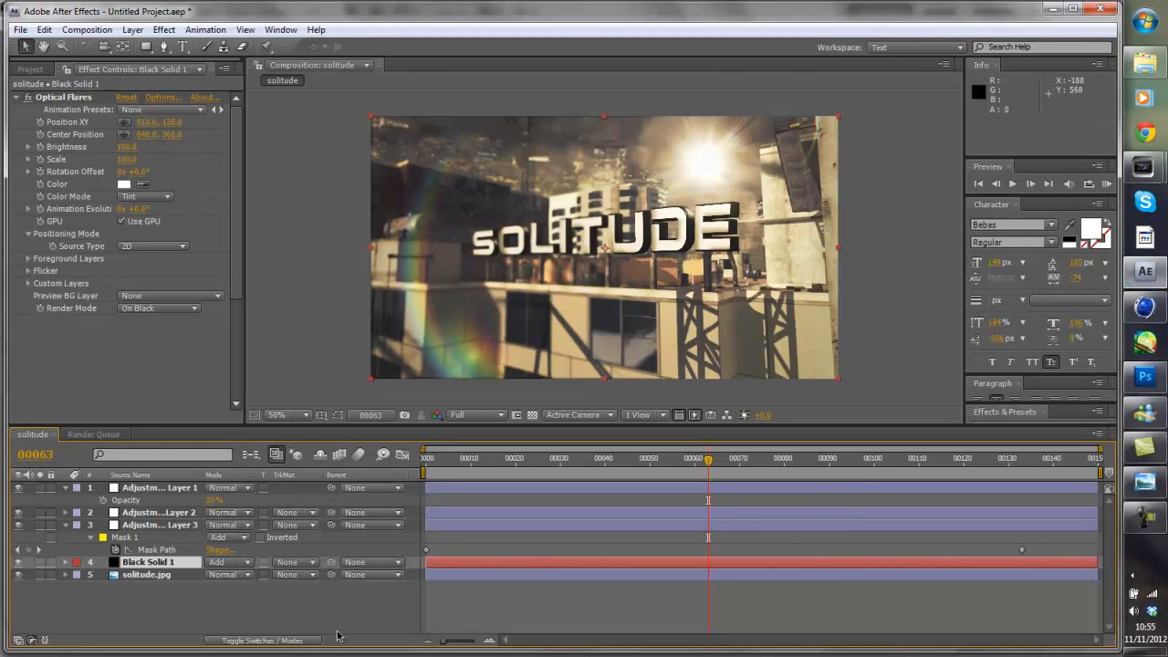
key("alt+c")
key("Down")
key("Down")
key("Down")
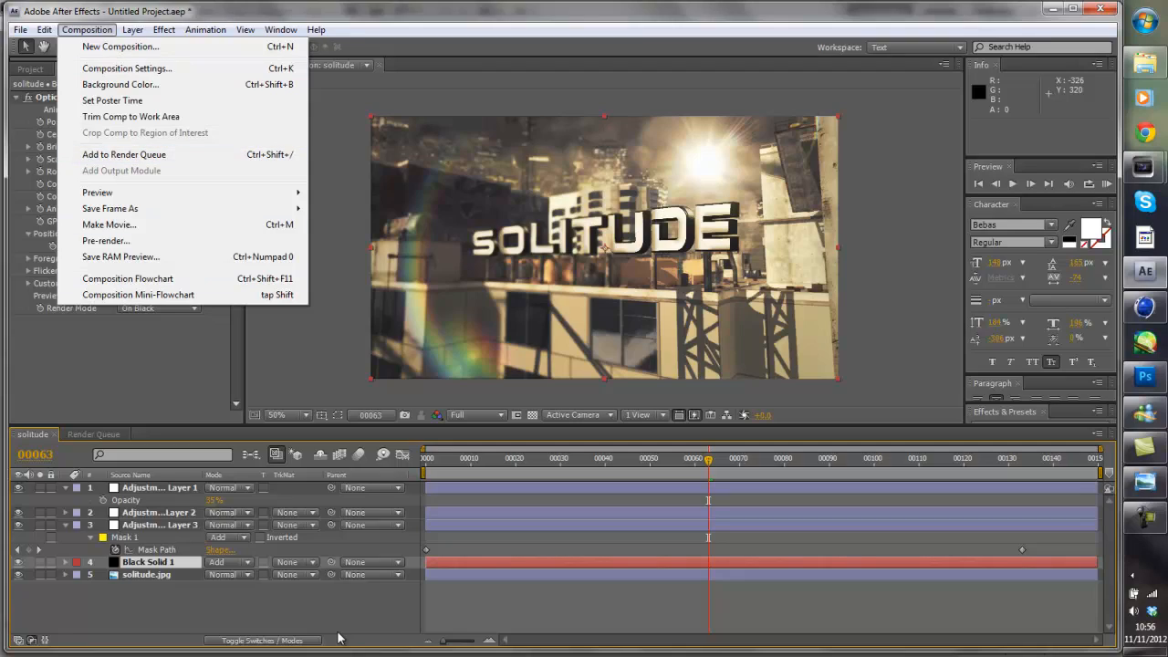
key("Return")
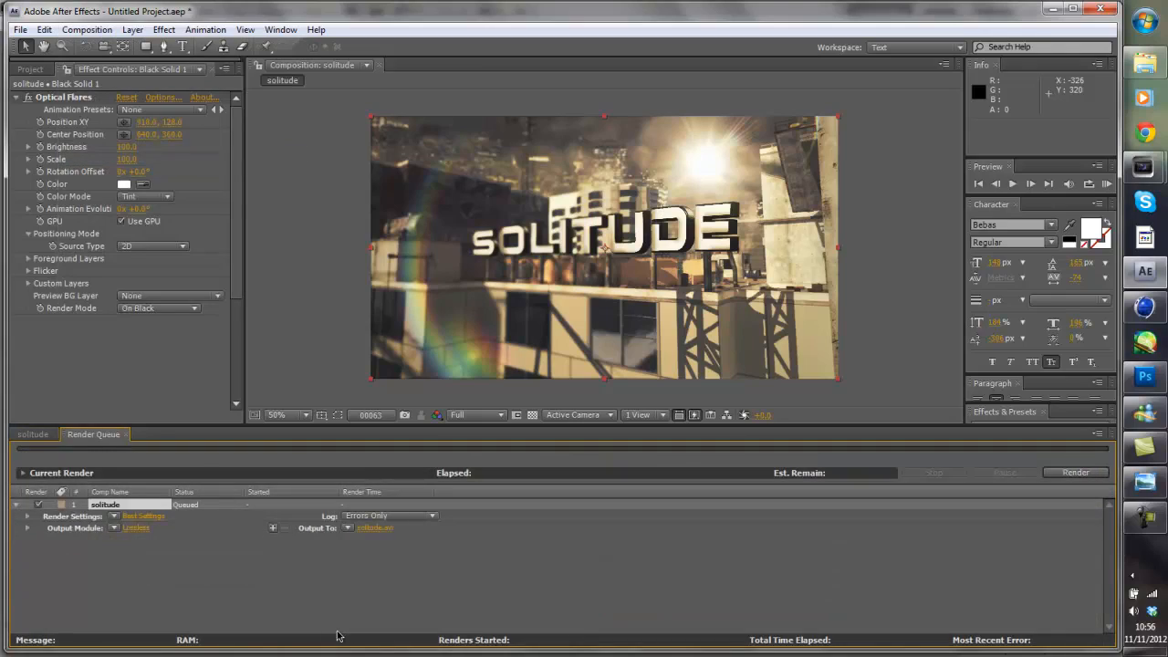
left_click(114, 529)
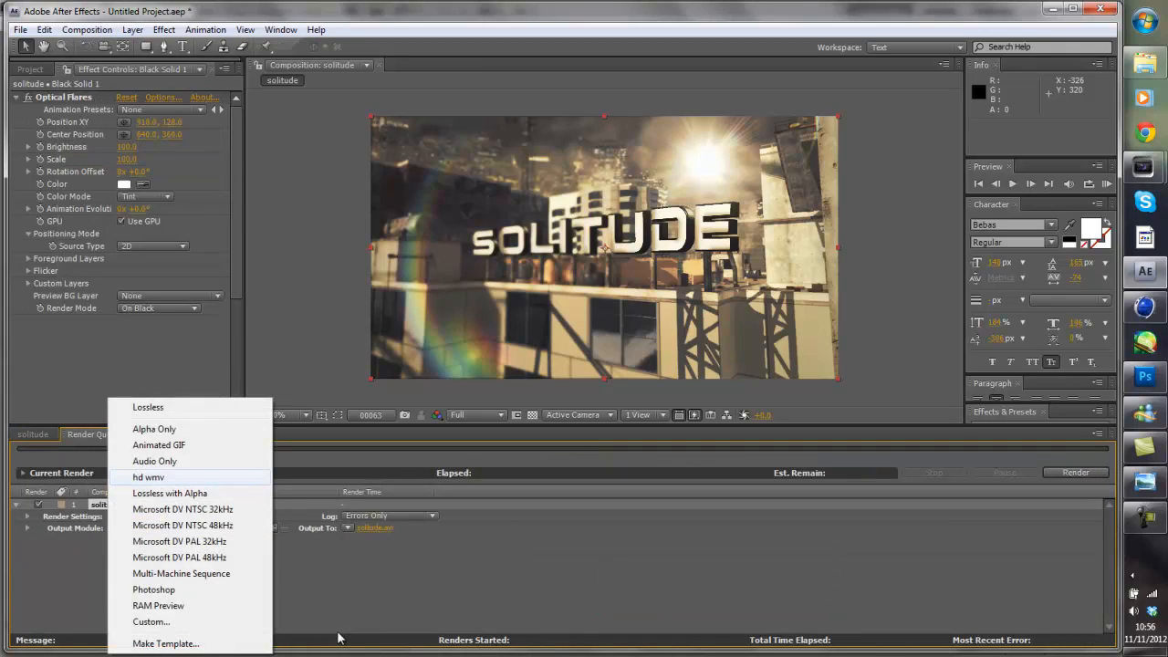
left_click(149, 477)
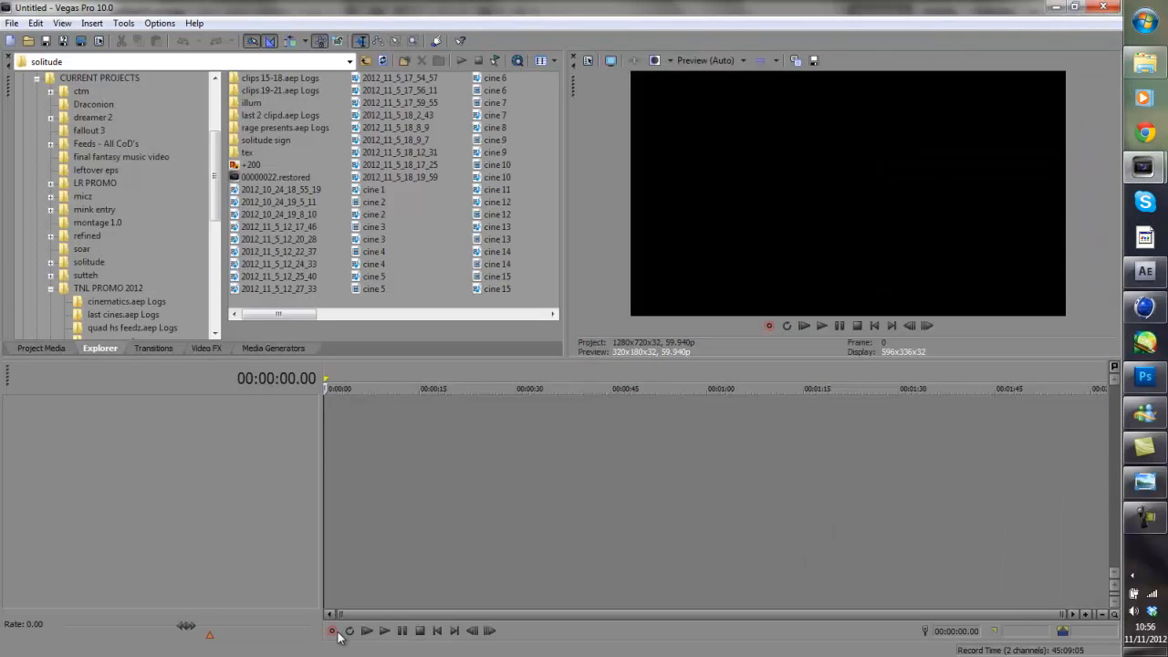
In Vegas Pro, preview the solitude video, place it at the start of the timeline and play it briefly.
mouse_move(278, 314)
left_mouse_down()
mouse_move(479, 314)
mouse_move(469, 314)
left_mouse_up()
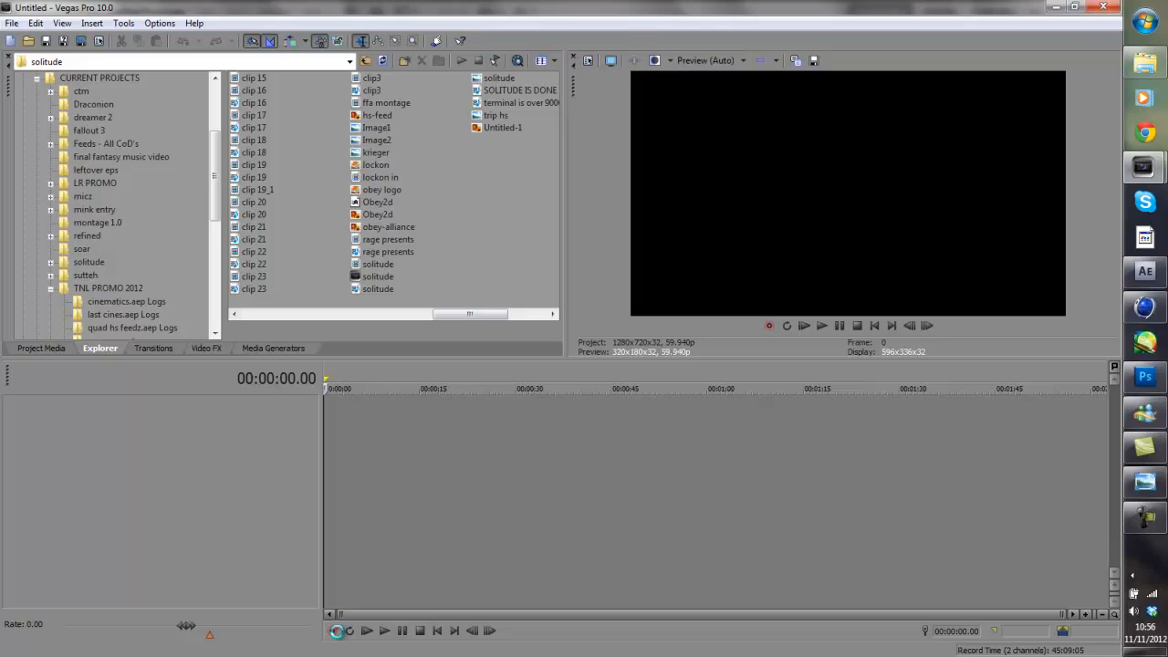
left_click(378, 265)
left_click(462, 61)
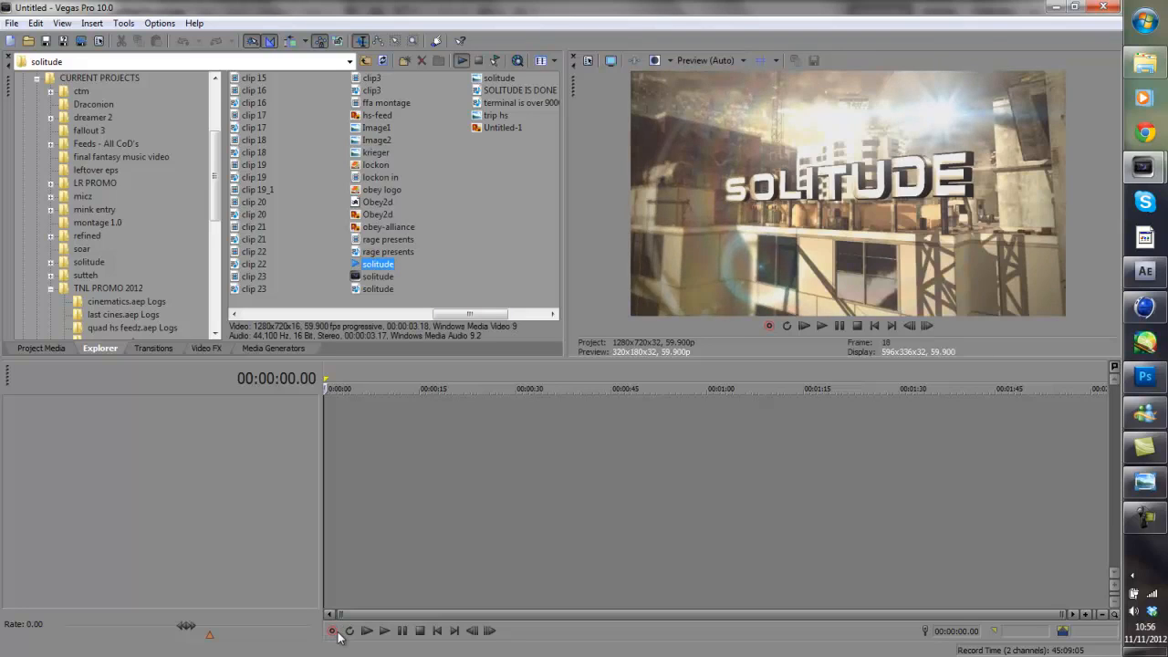
left_click_drag(377, 264, 329, 438)
left_click(330, 420)
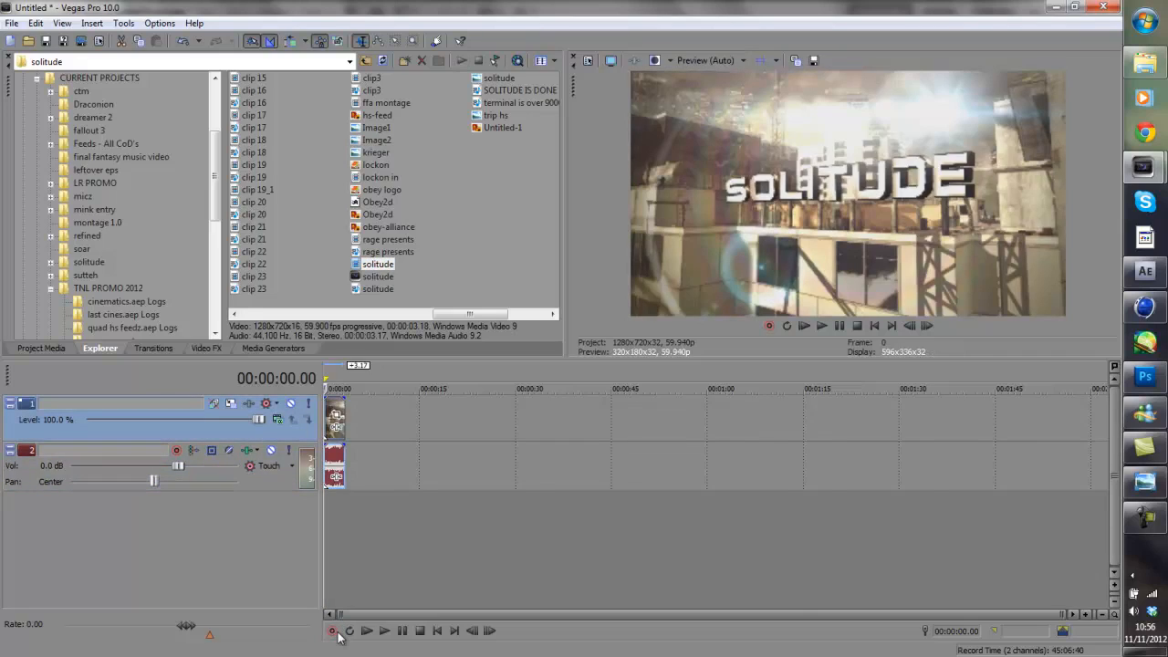
scroll(329, 420, "up", 3)
key("space")
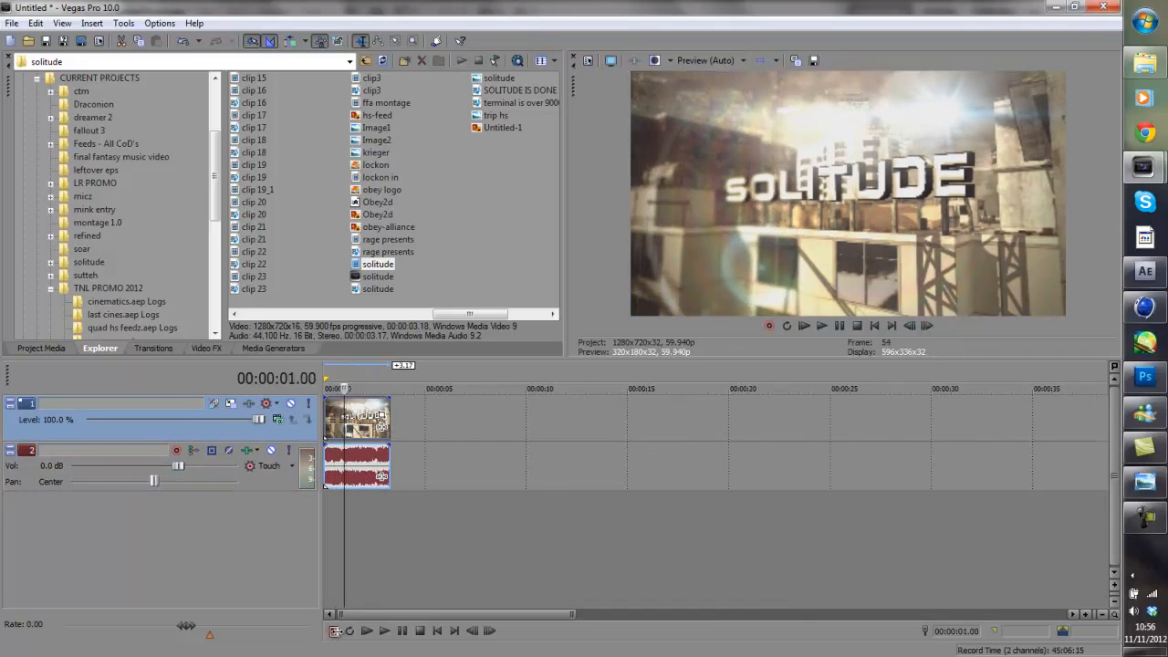
key("Return")
key("Home")
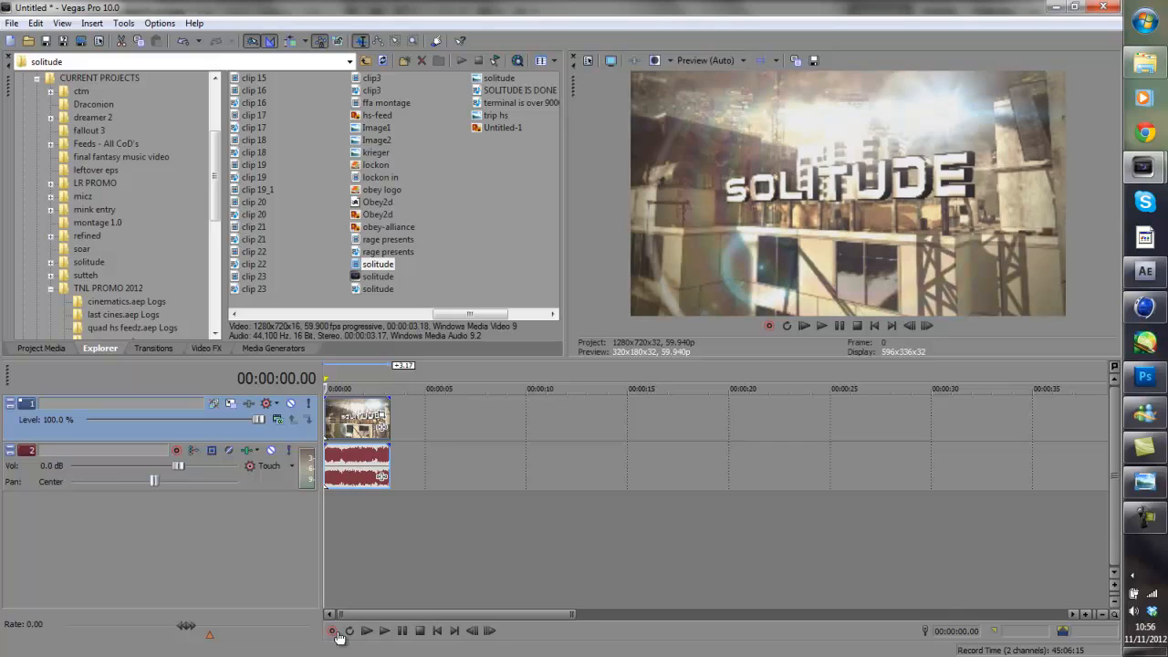
Set the solitude clip's starting pan/crop frame to about 837.7 × 471.2, rotated 5.6 degrees and centred at about 445.1, 364.1.
key("Up")
key("Up")
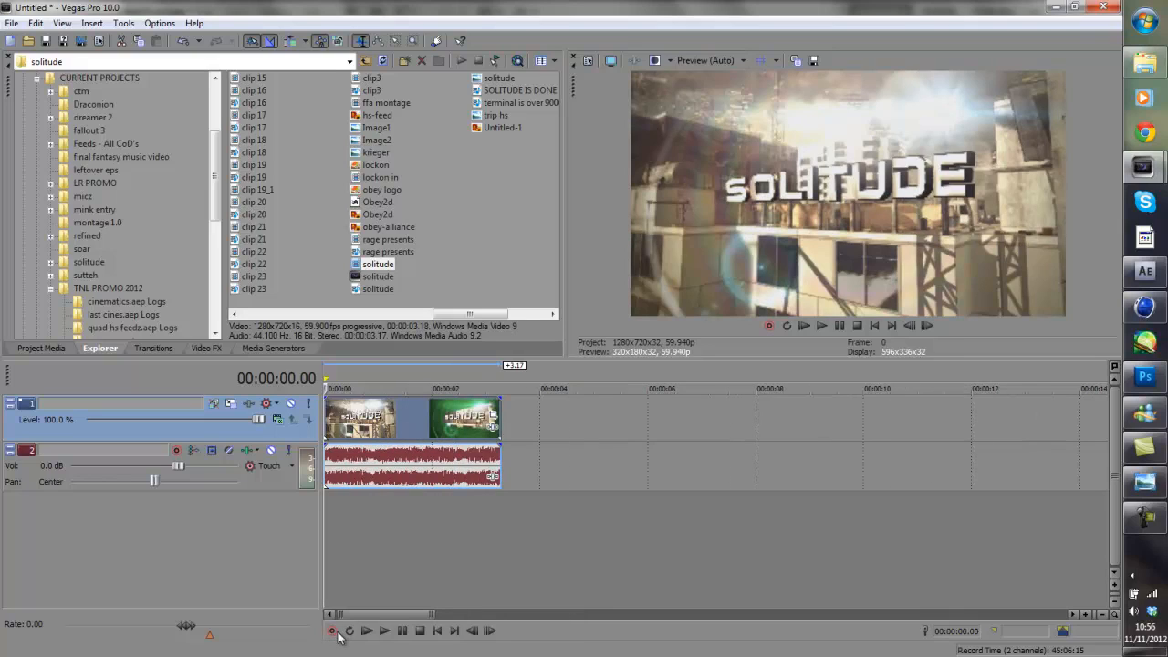
left_click(493, 415)
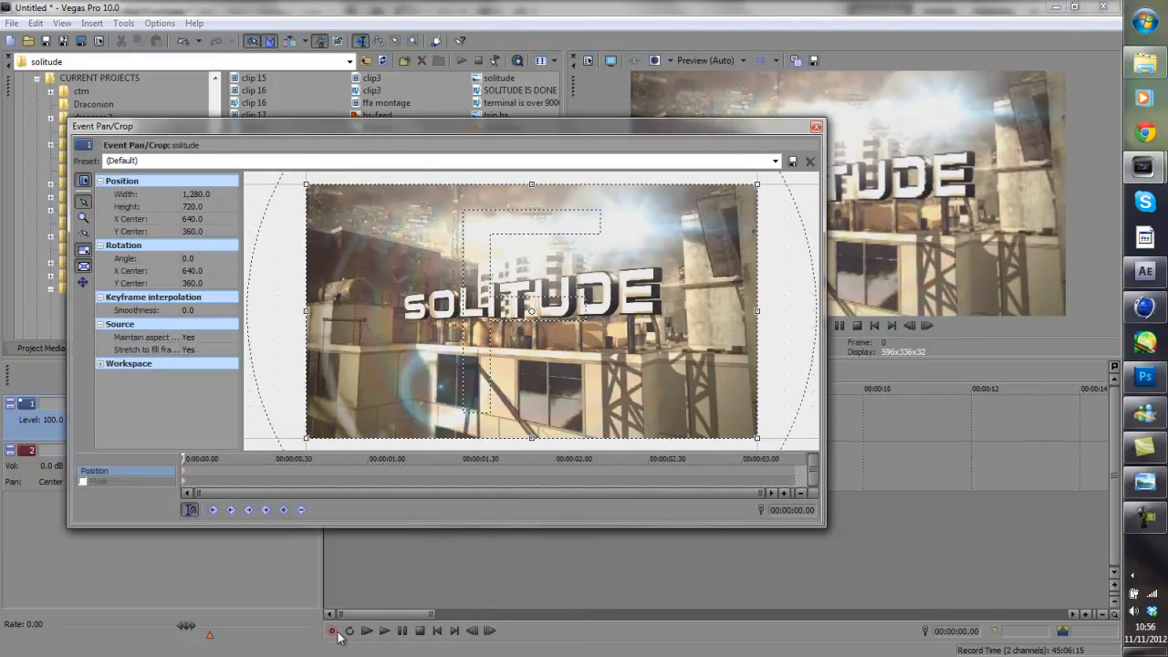
left_click_drag(532, 438, 532, 394)
mouse_move(730, 315)
left_mouse_down()
mouse_move(729, 293)
mouse_move(729, 334)
left_mouse_up()
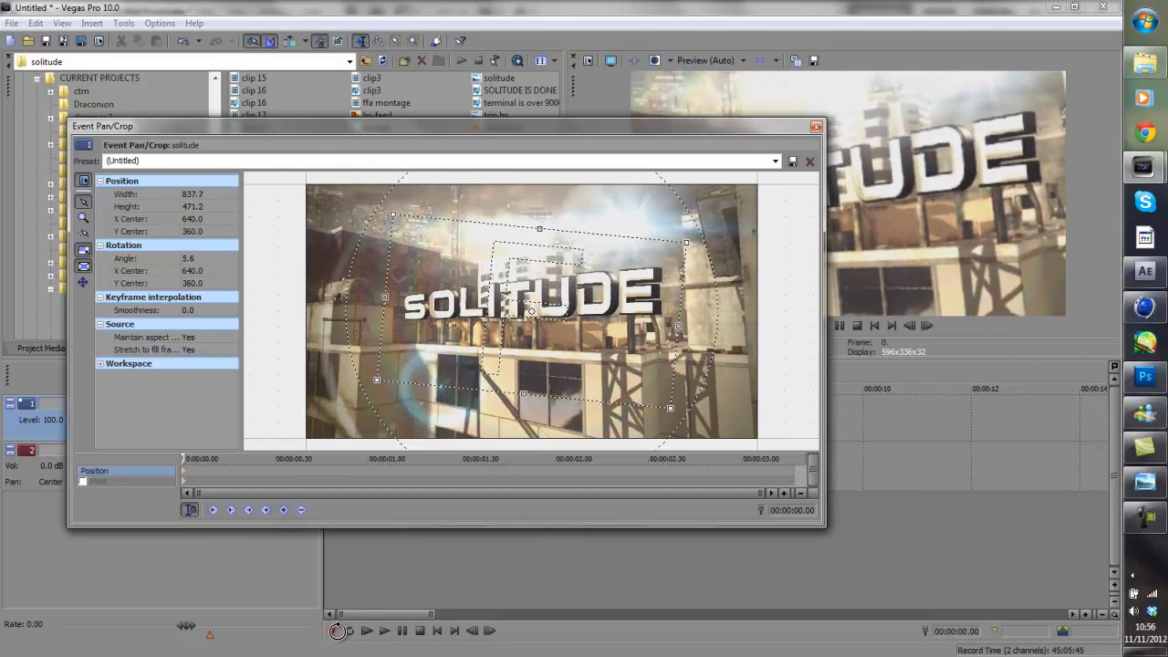
left_click_drag(532, 311, 464, 313)
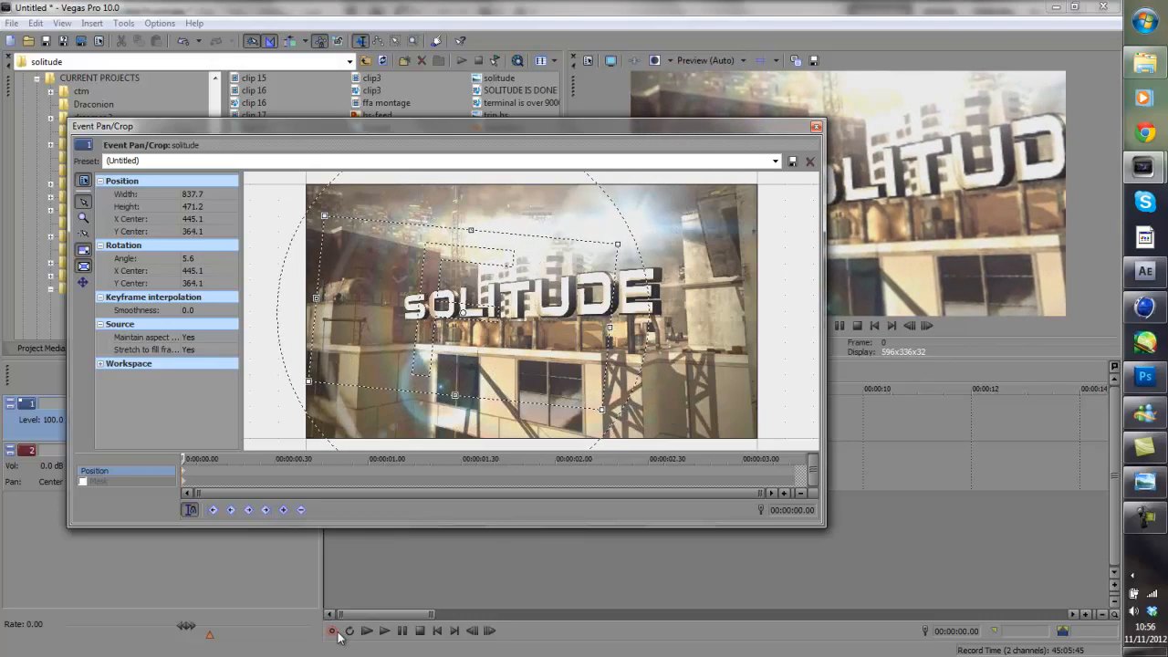
Add a pan/crop keyframe at 00:00:03.11, restore the full frame and crop to about 1,122.4 × 631.4, centred at about 708.4, 347.6.
left_click(775, 470)
right_click(614, 318)
left_click(646, 329)
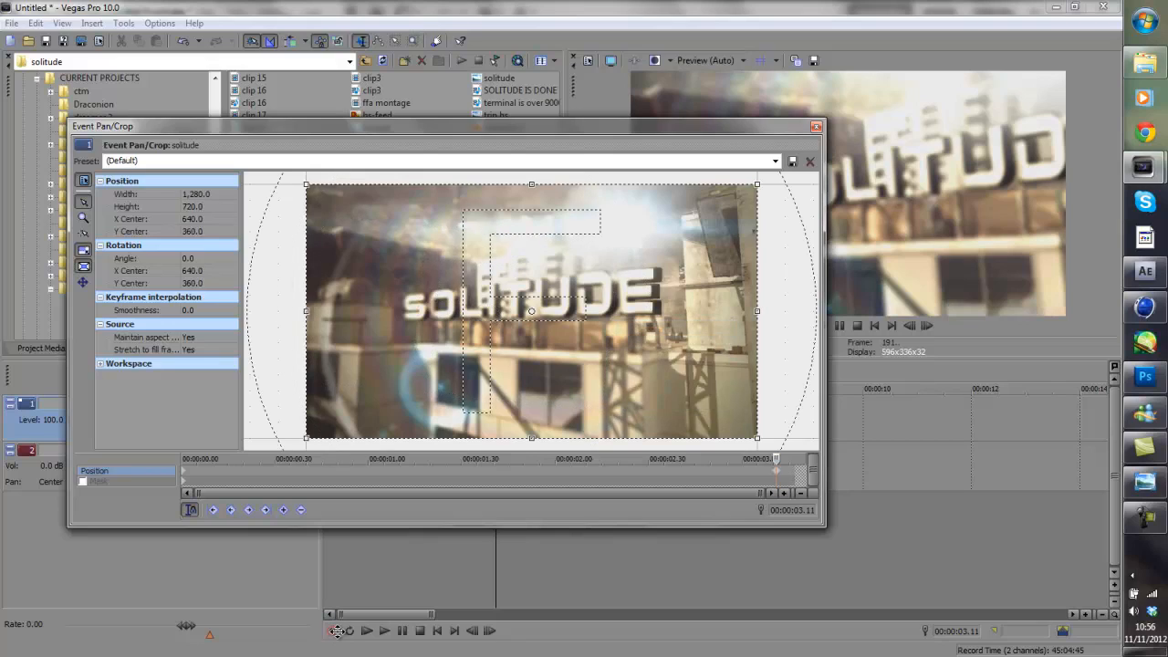
mouse_move(757, 311)
left_mouse_down()
mouse_move(677, 308)
mouse_move(690, 308)
left_mouse_up()
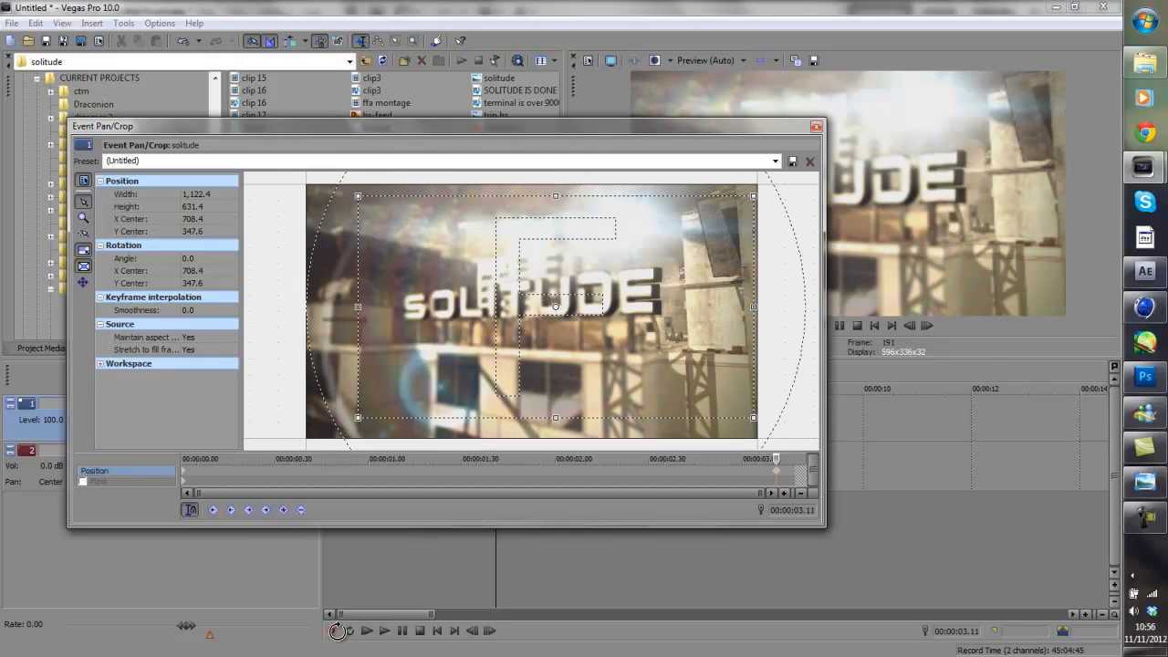
left_click_drag(775, 308, 776, 307)
left_click(815, 127)
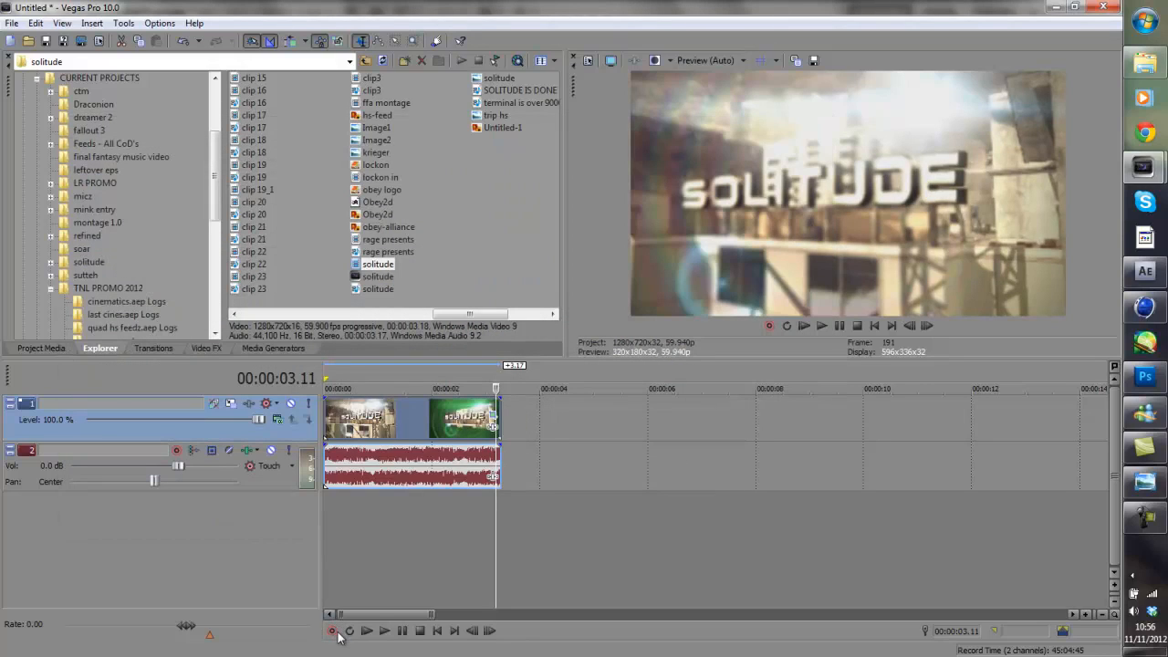
Mute the audio track and play the clip from the start to review its pan and zoom.
left_click(326, 419)
key("space")
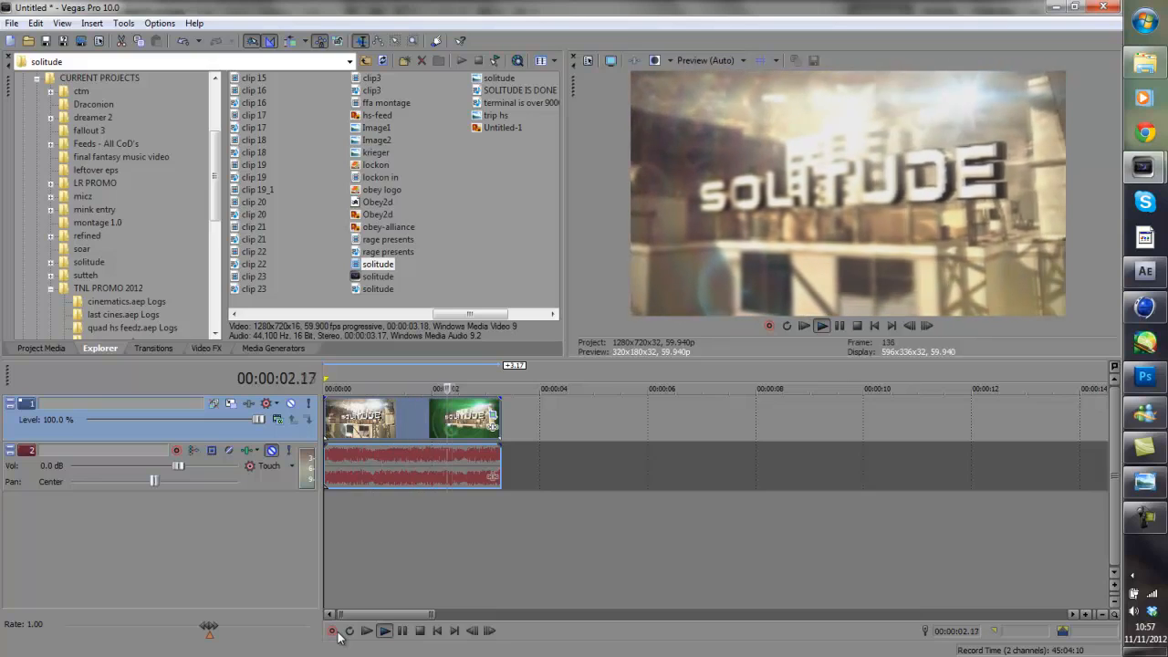
key("space")
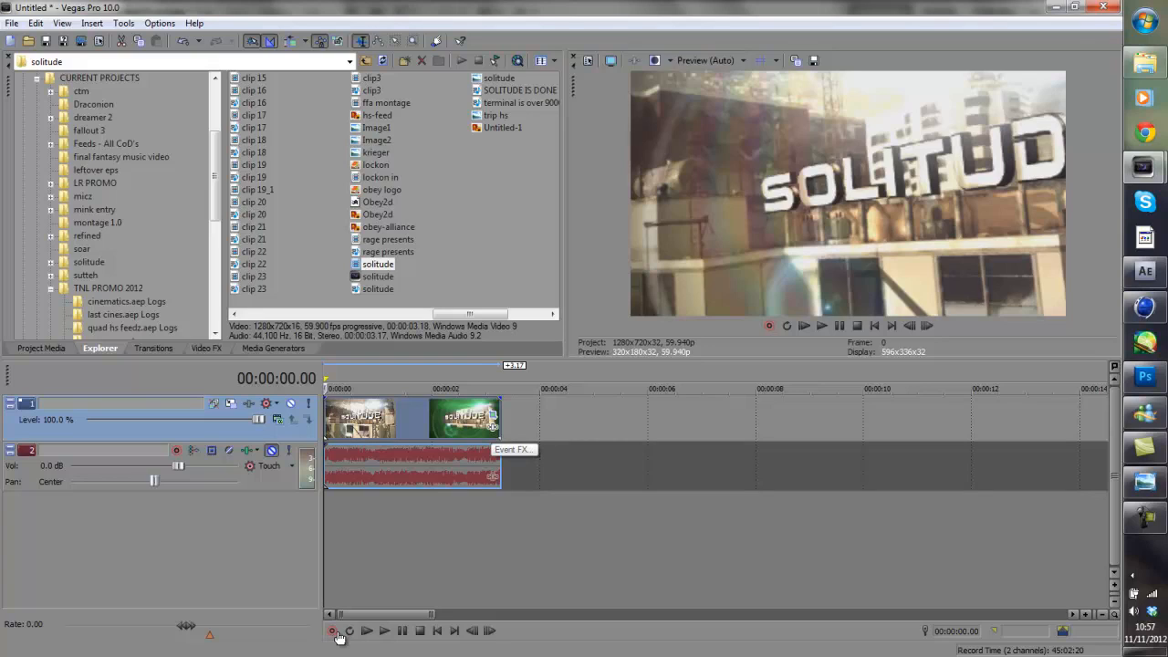
key("space")
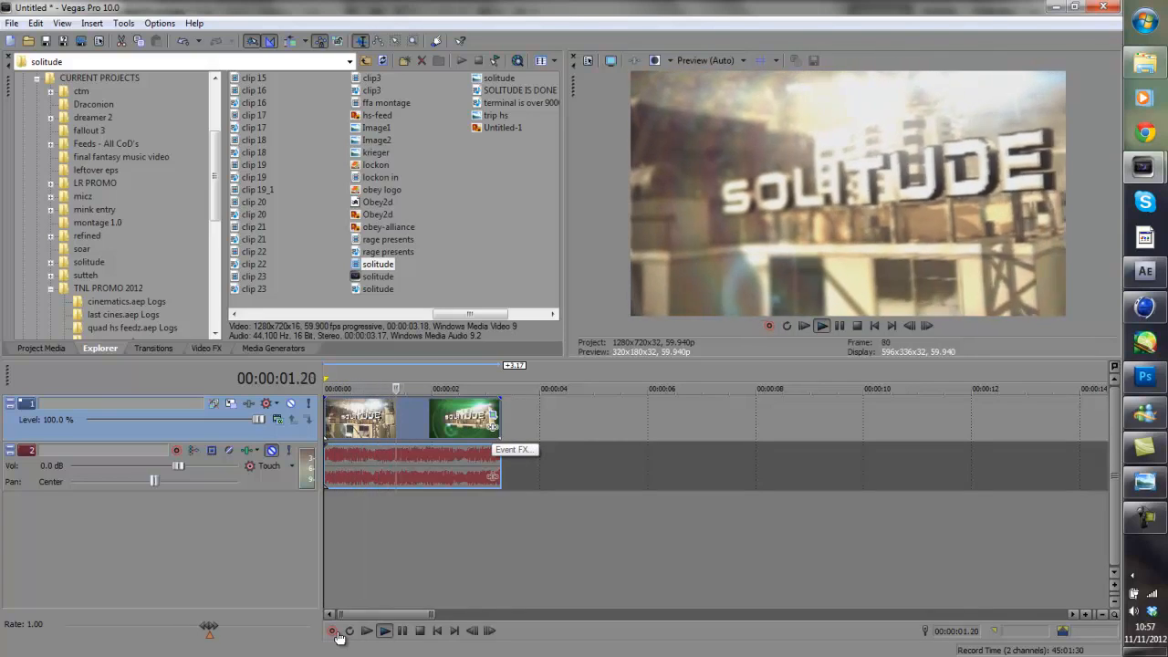
key("space")
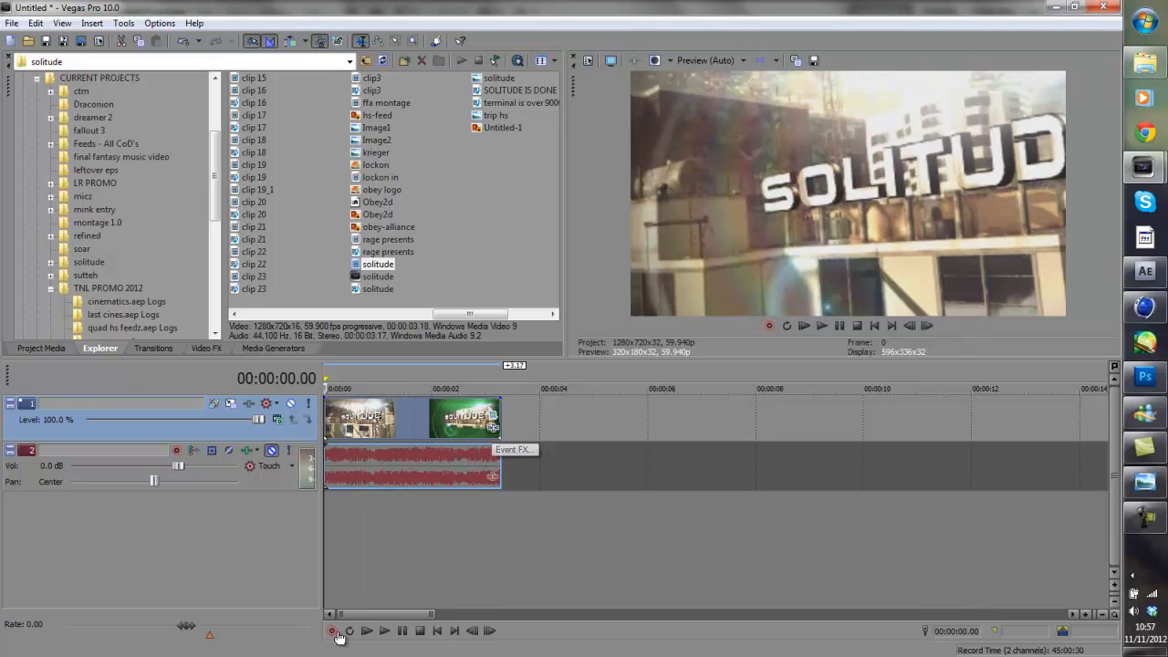
Add Sony Levels and Sony Gaussian Blur to the solitude clip and place a Levels keyframe at 00:00:03.14.
left_click(492, 428)
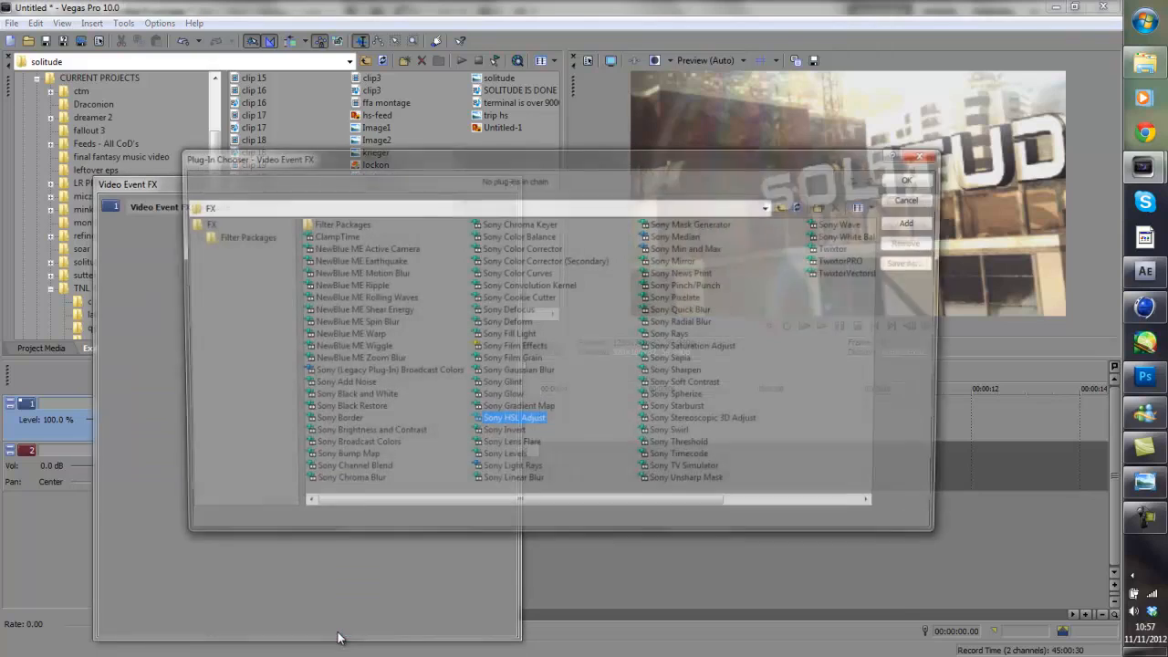
double_click(503, 459)
double_click(517, 372)
left_click(915, 178)
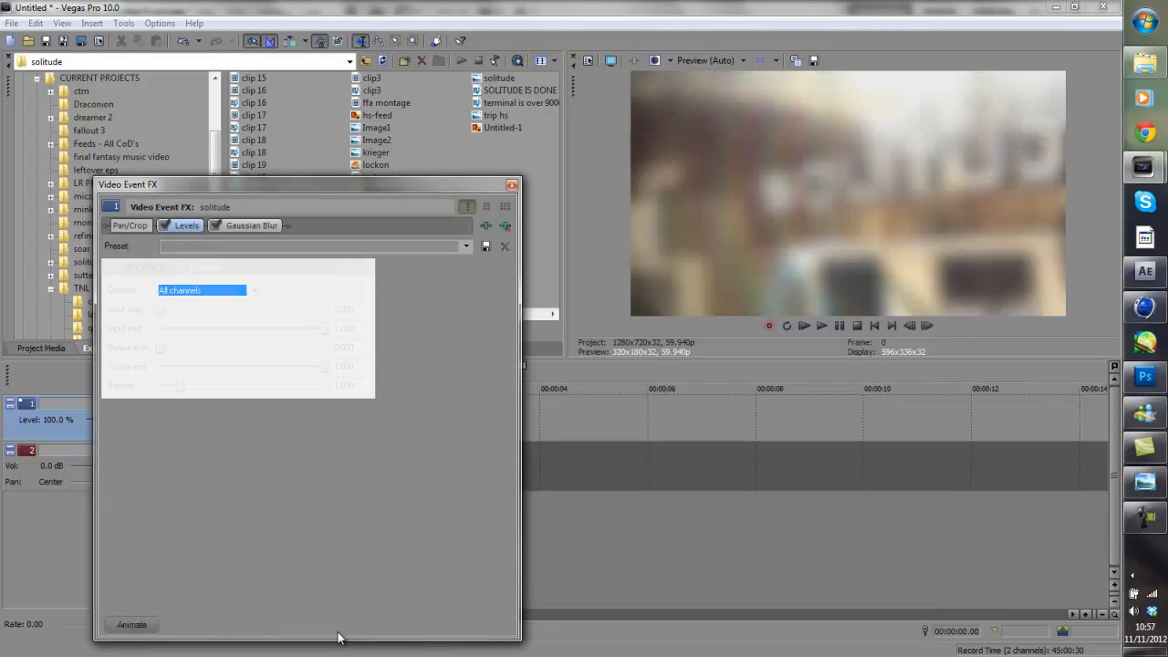
mouse_move(324, 328)
left_mouse_down()
mouse_move(209, 328)
mouse_move(324, 328)
left_mouse_up()
left_click(491, 525)
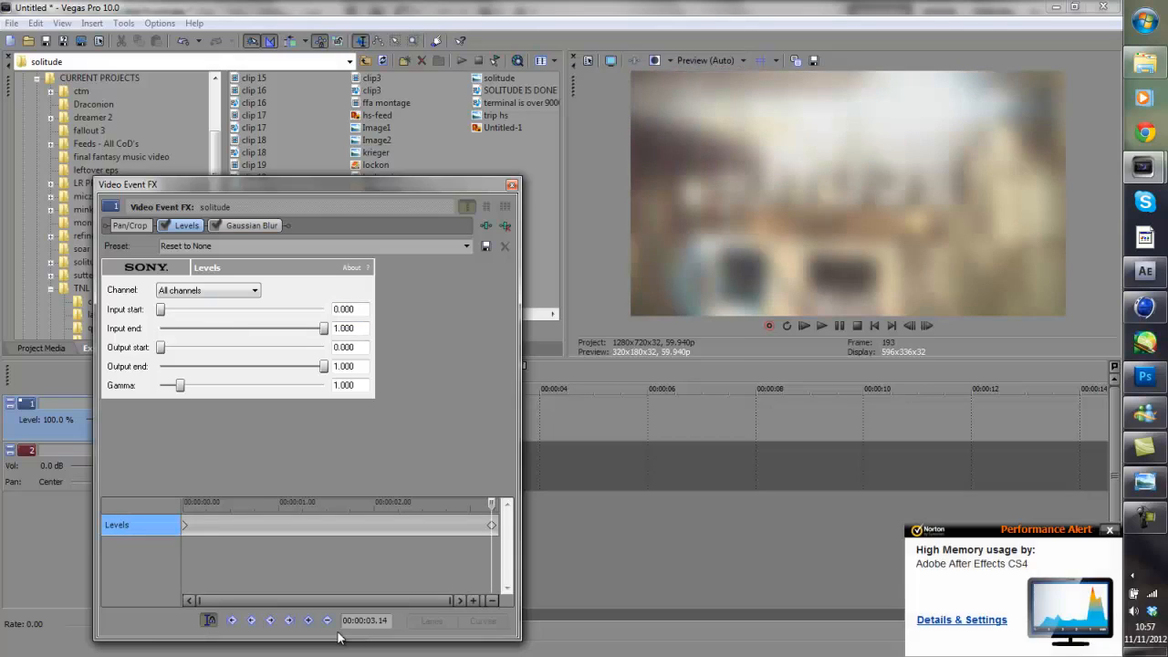
Keyframe Gaussian Blur at 00:00:03.14 with horizontal and vertical ranges of 0.000.
left_click(252, 225)
left_click(132, 482)
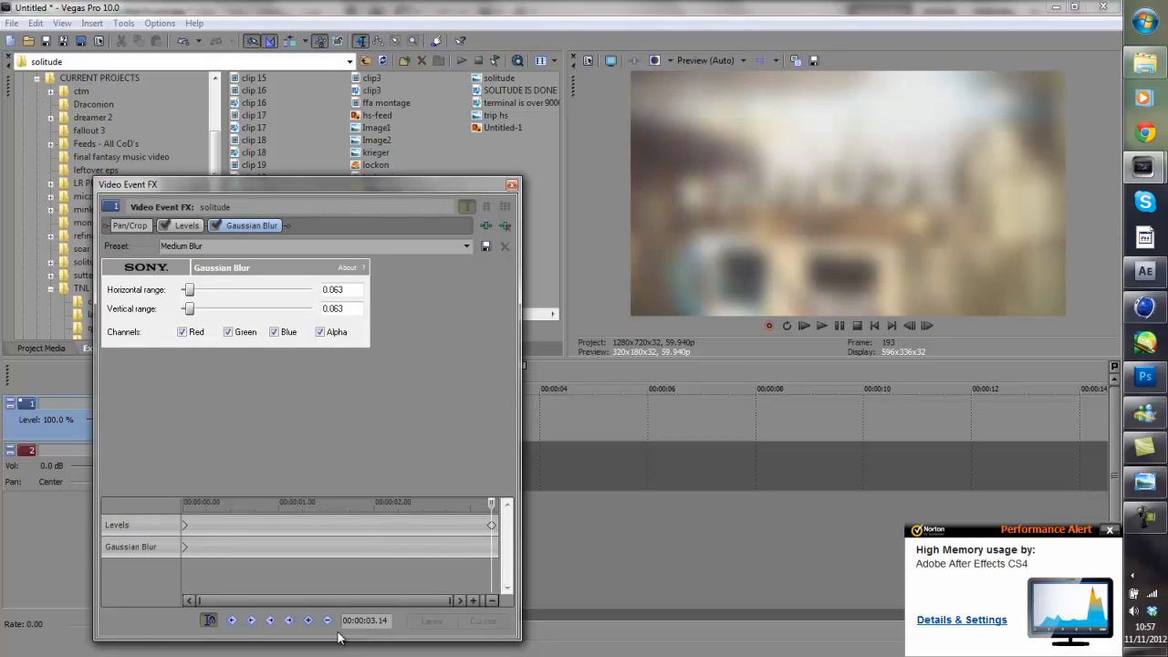
left_click_drag(189, 309, 181, 289)
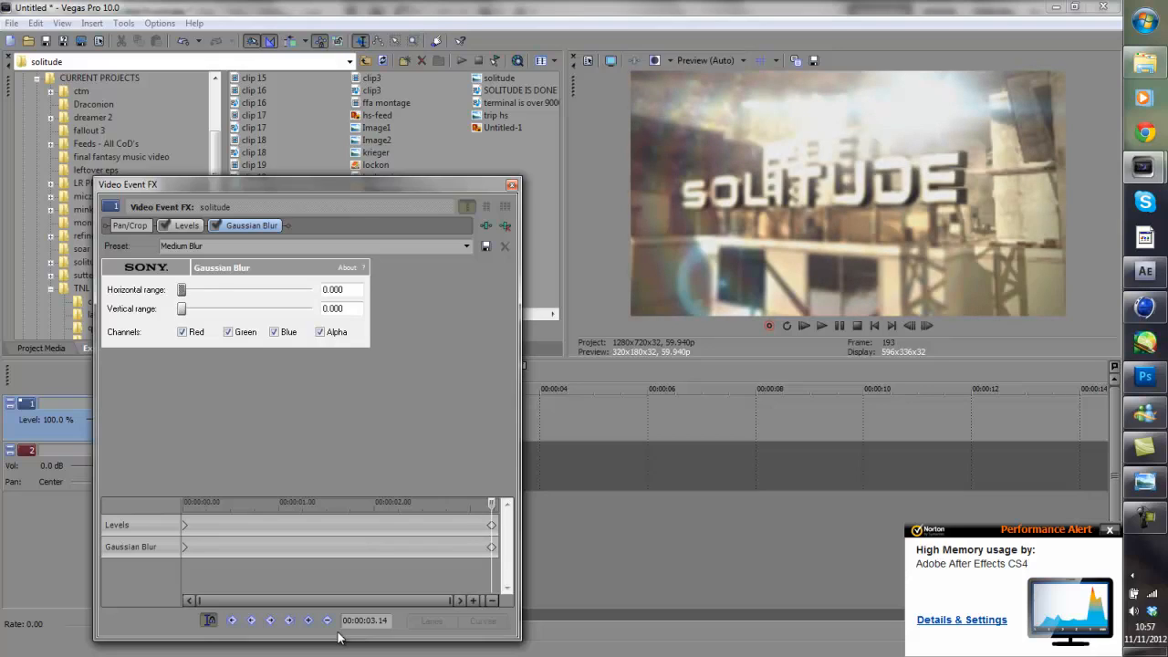
Set the starting Gaussian Blur keyframe to a horizontal range of 0.000 with a slight vertical range, and play the clip.
left_click(185, 547)
mouse_move(190, 308)
left_mouse_down()
mouse_move(181, 290)
mouse_move(183, 309)
left_mouse_up()
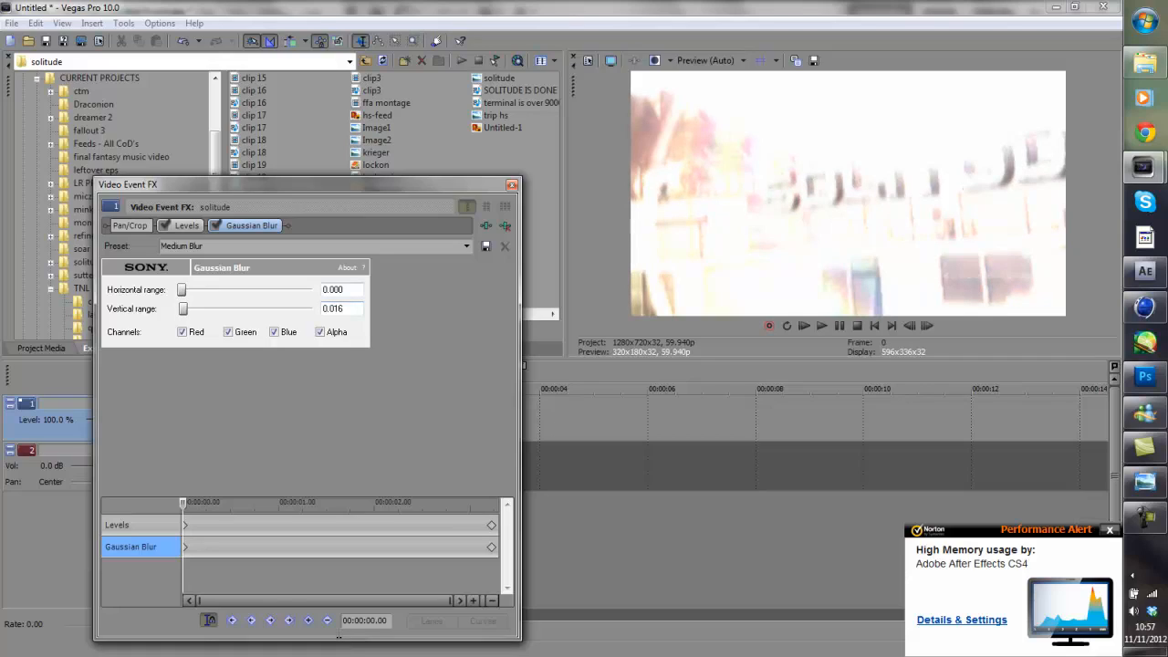
double_click(333, 290)
key("Tab")
type("0")
key("Return")
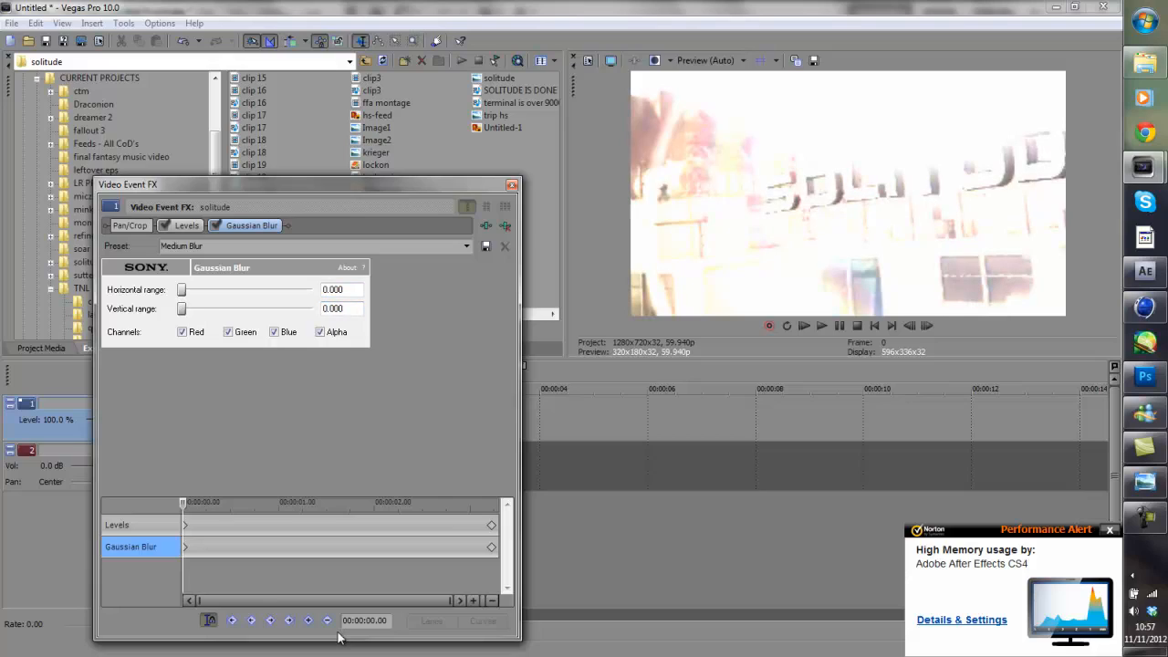
key("Right")
key("Right")
key("Right")
left_click(512, 185)
scroll(456, 438, "up", 1)
key("space")
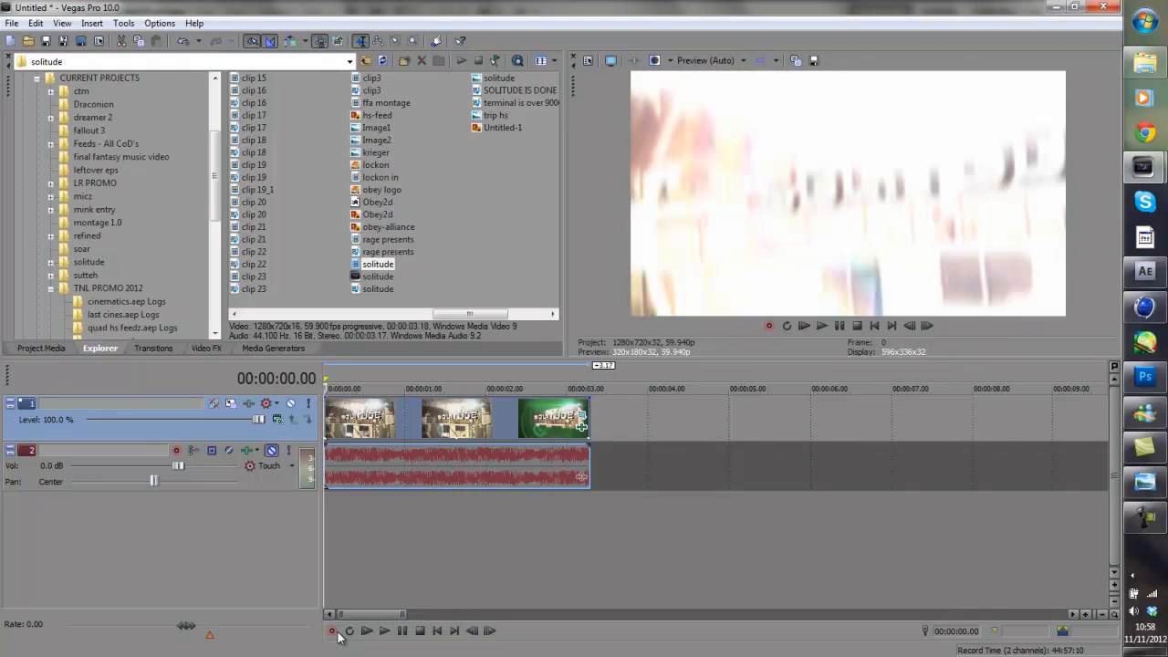
Reduce the height of the clip's pan/crop frame with the aspect ratio unlocked to create thin letterbox bars, and play from the start.
left_click(581, 415)
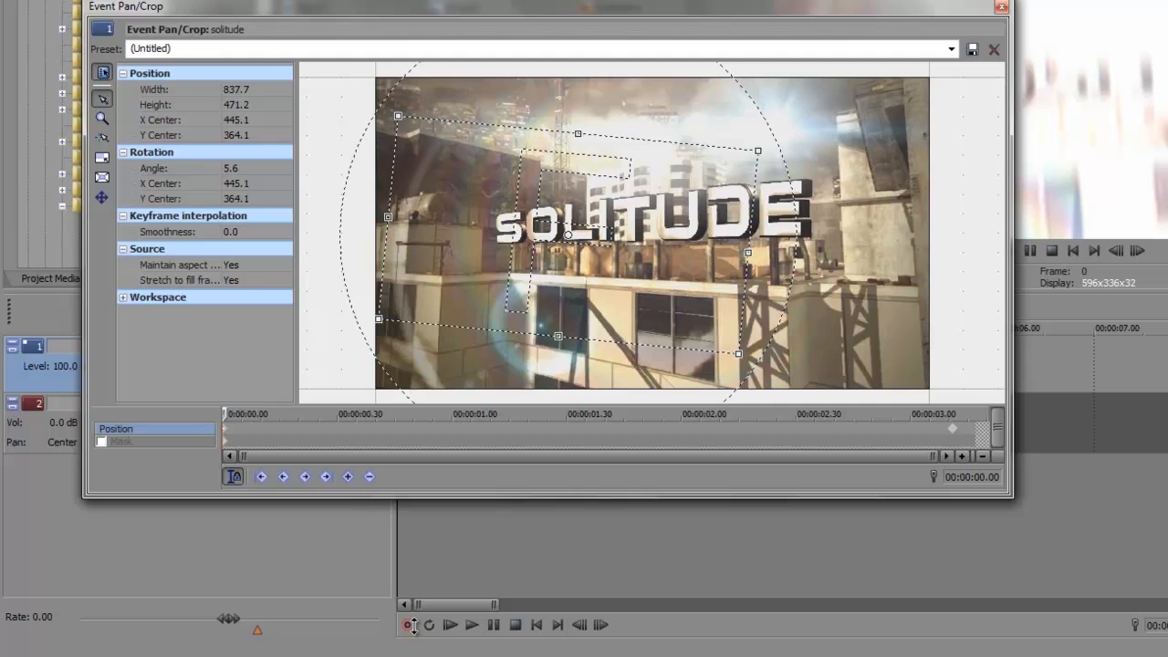
left_click_drag(578, 134, 577, 143)
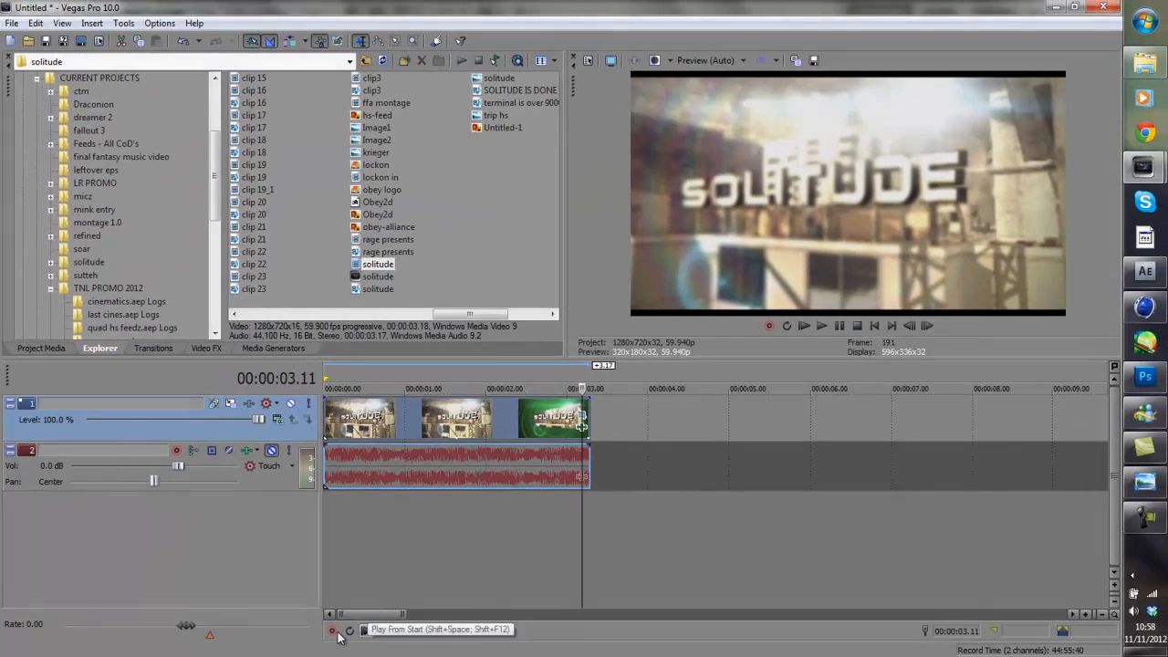
left_click(445, 625)
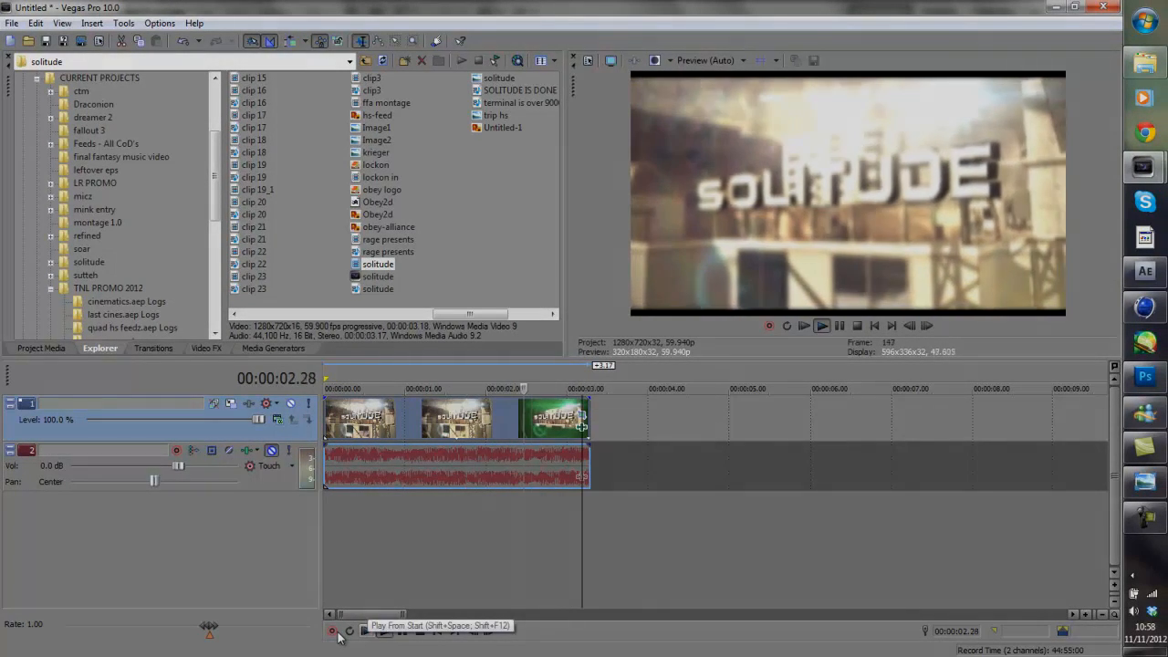
key("space")
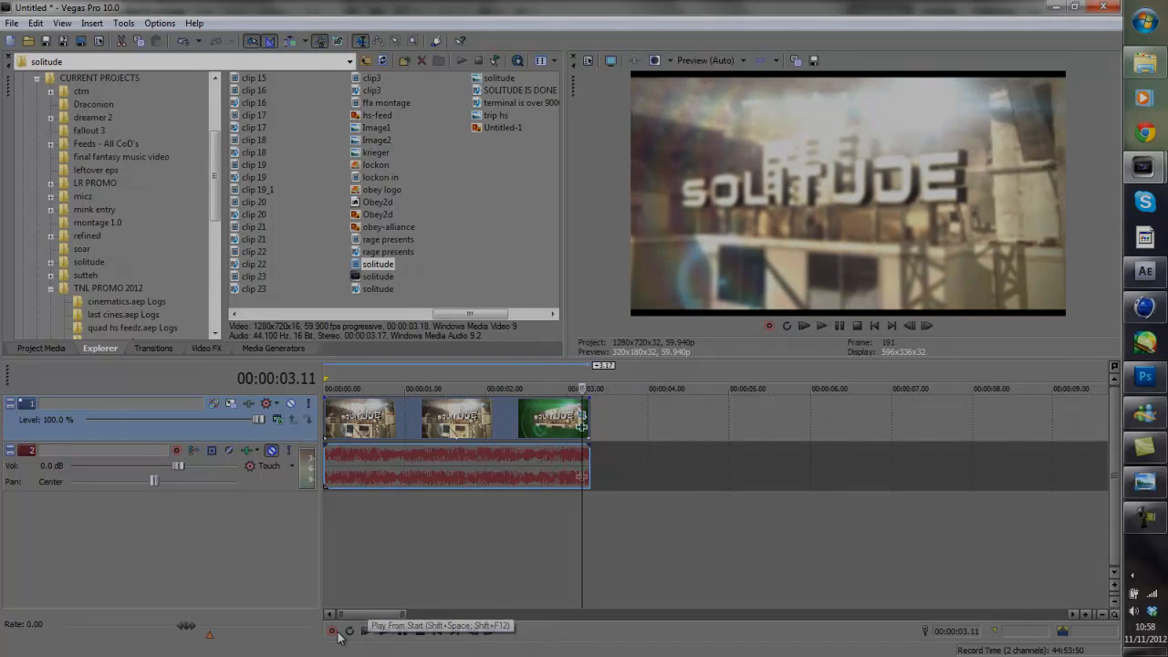